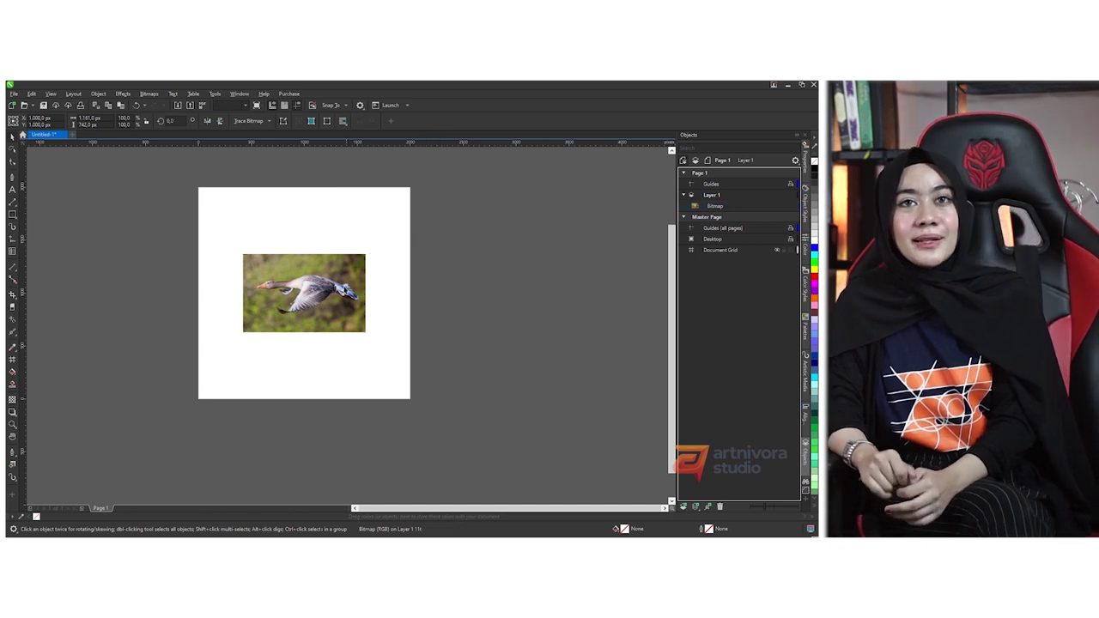
Step: Scale the goose photo to fit the page and give it uniform transparency of 32
left_click_drag(374, 342, 458, 398)
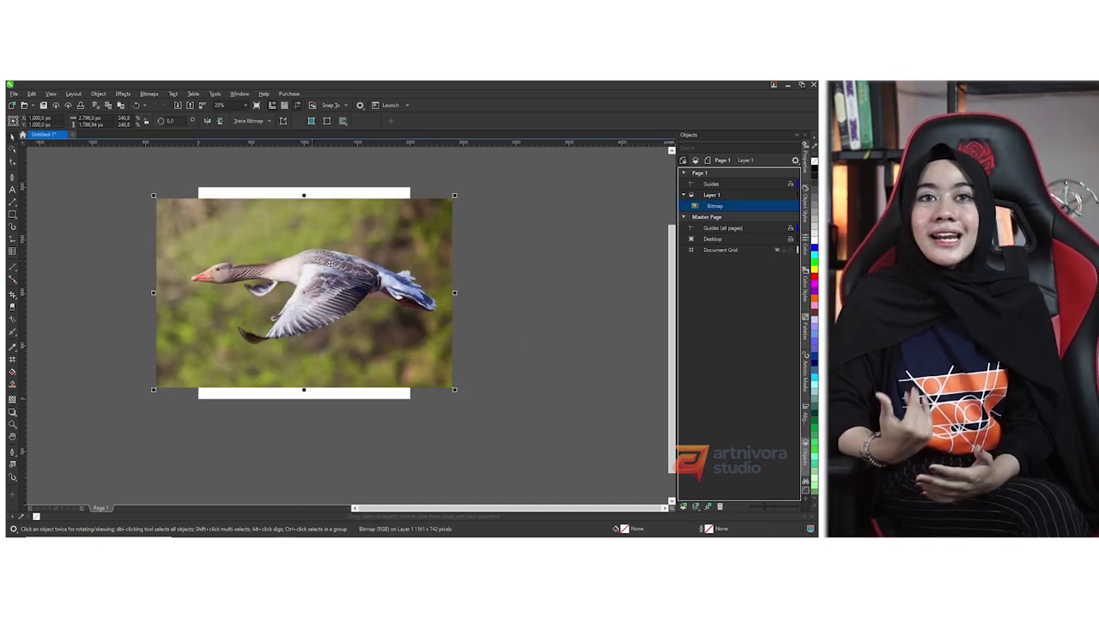
left_click_drag(458, 201, 435, 215)
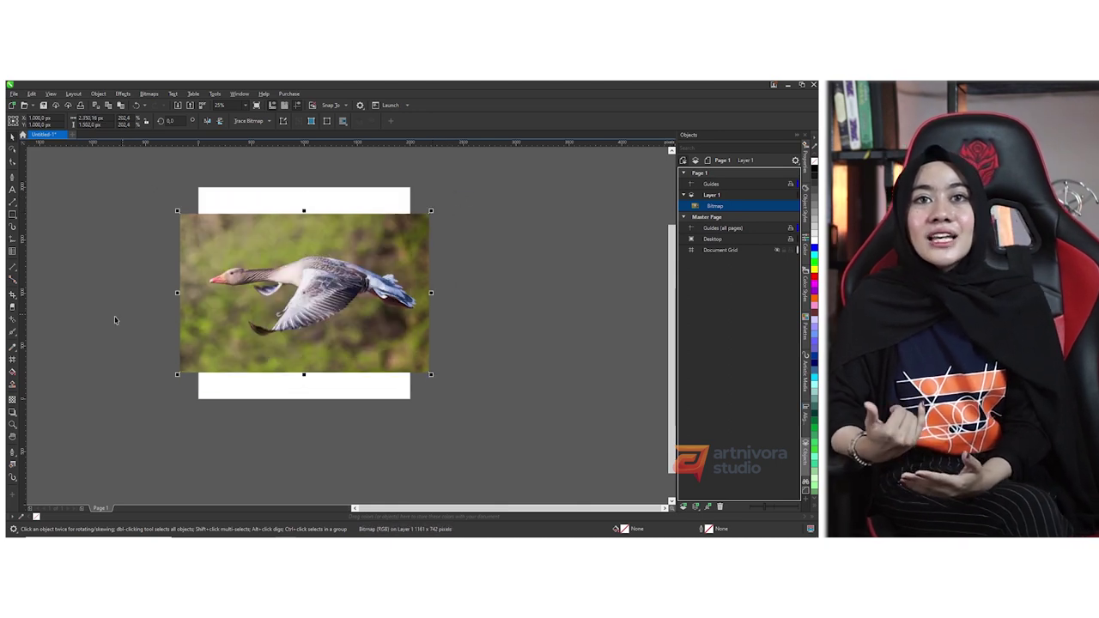
left_click(12, 411)
left_click(298, 383)
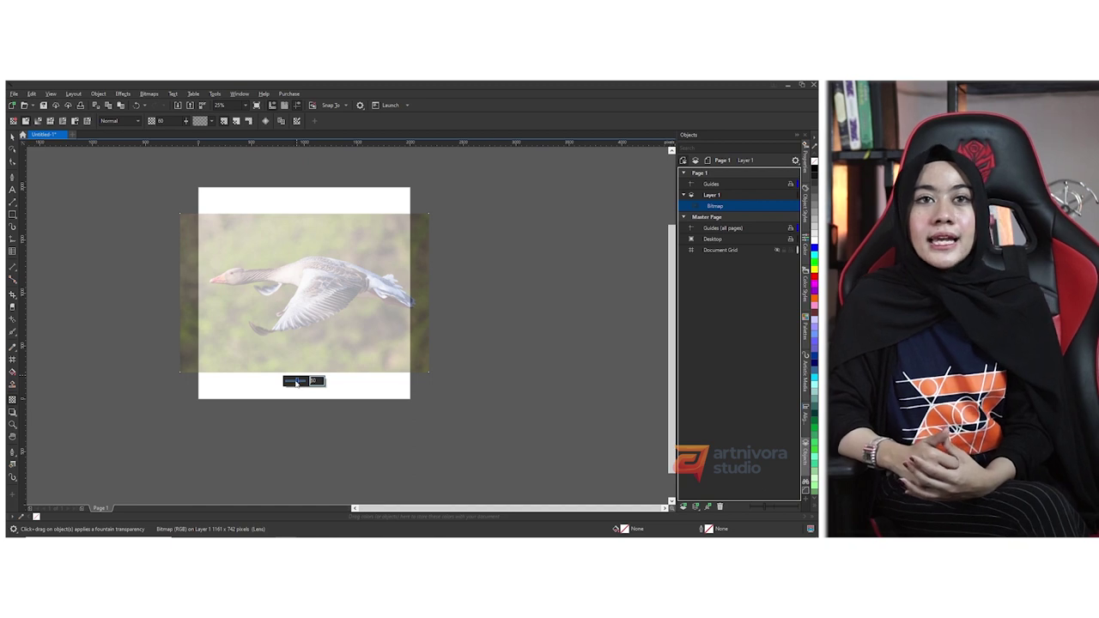
left_click_drag(297, 383, 288, 383)
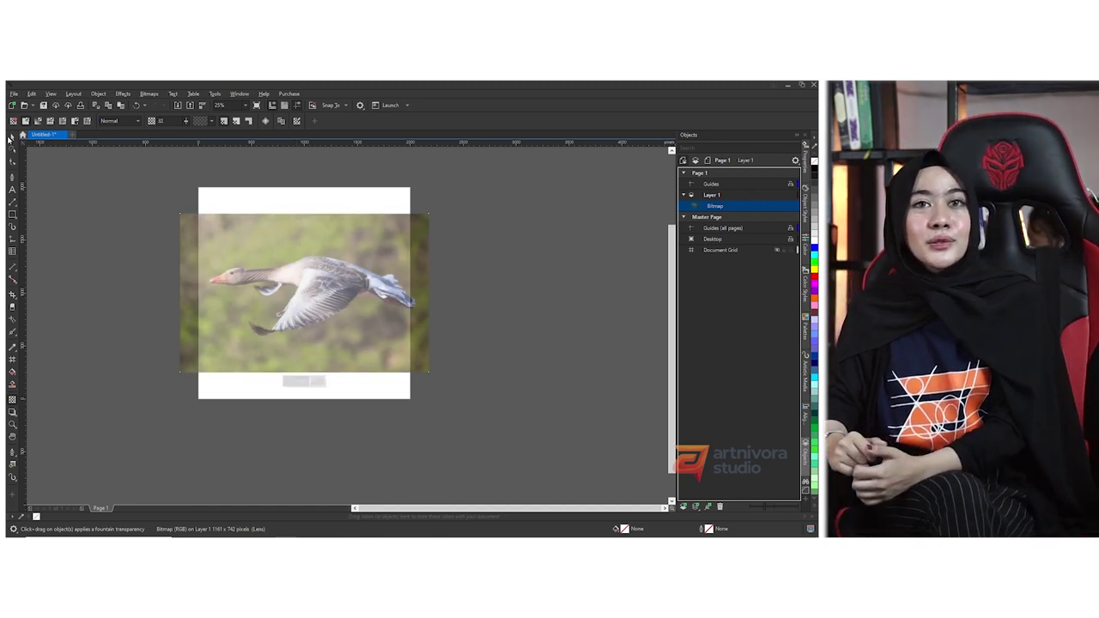
Step: Lock the faded goose photo in place as a tracing reference
left_click(11, 136)
right_click(291, 255)
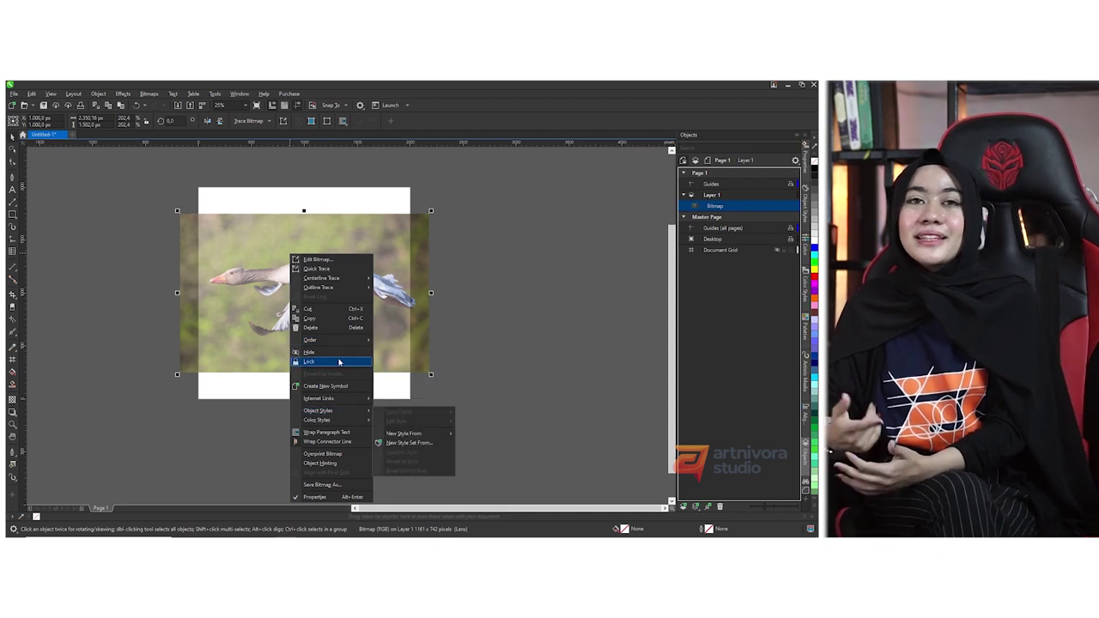
left_click(470, 375)
left_click(135, 265)
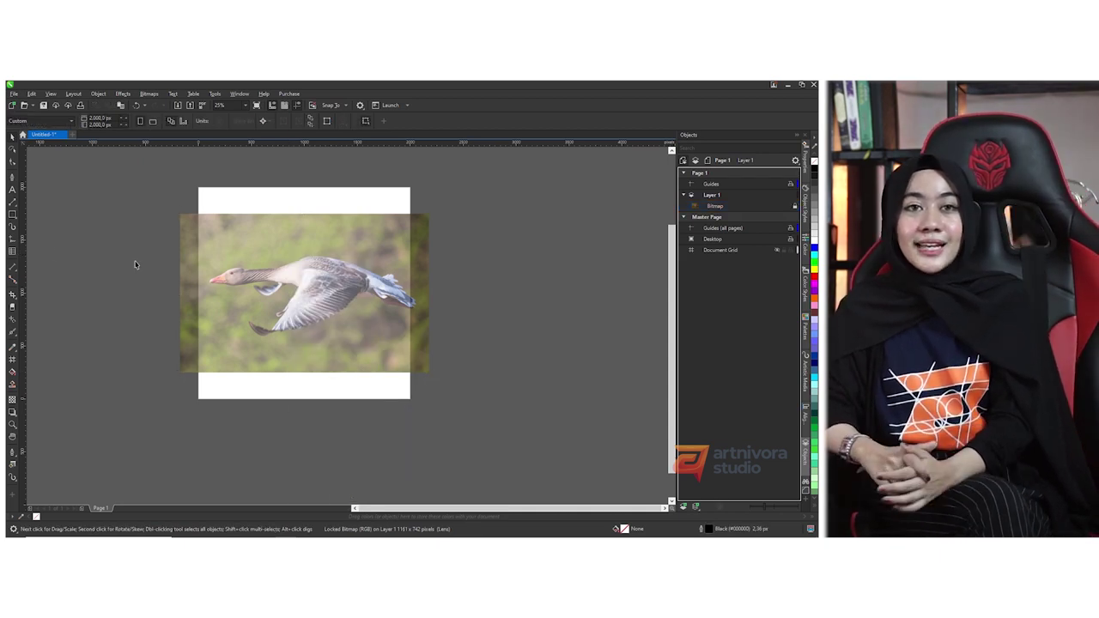
Step: Draw a large ellipse over the goose's body
left_click(16, 273)
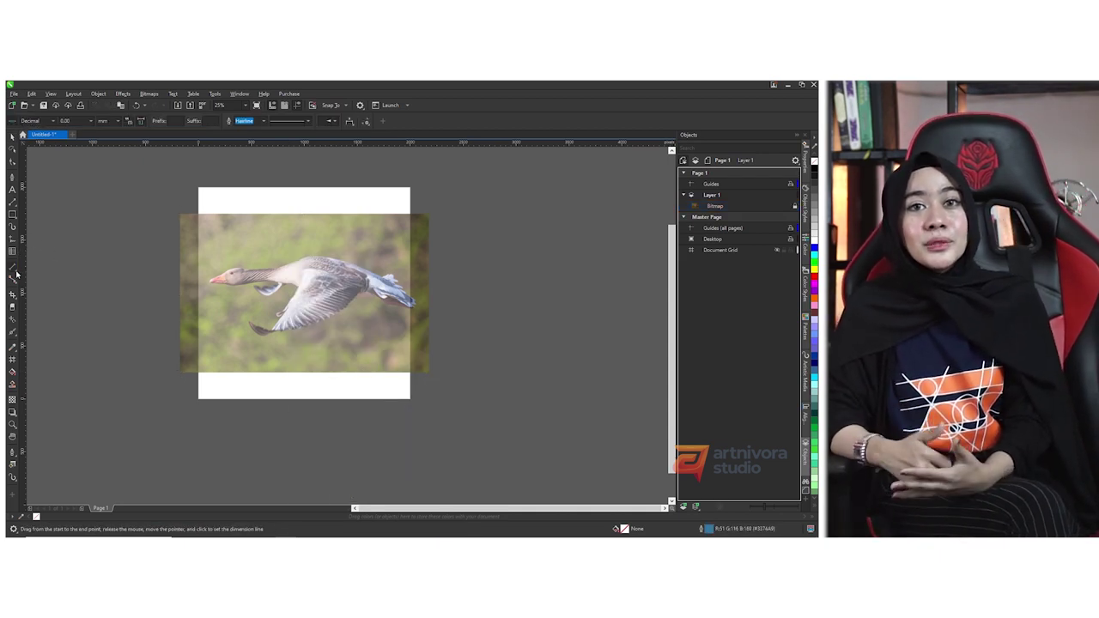
left_click(16, 273)
left_click(13, 208)
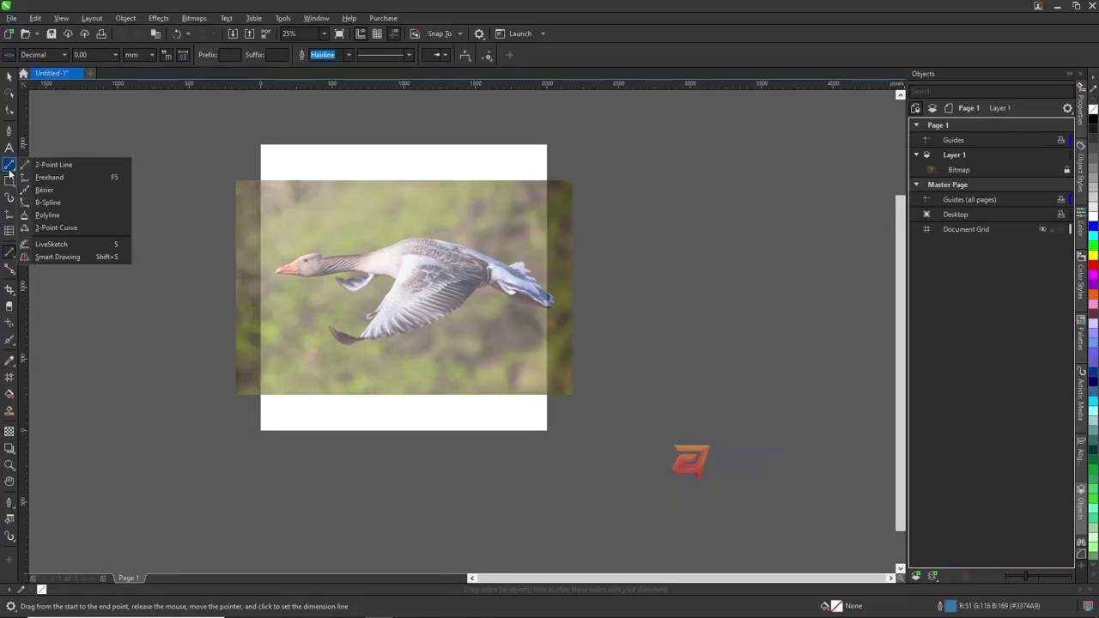
left_click(44, 190)
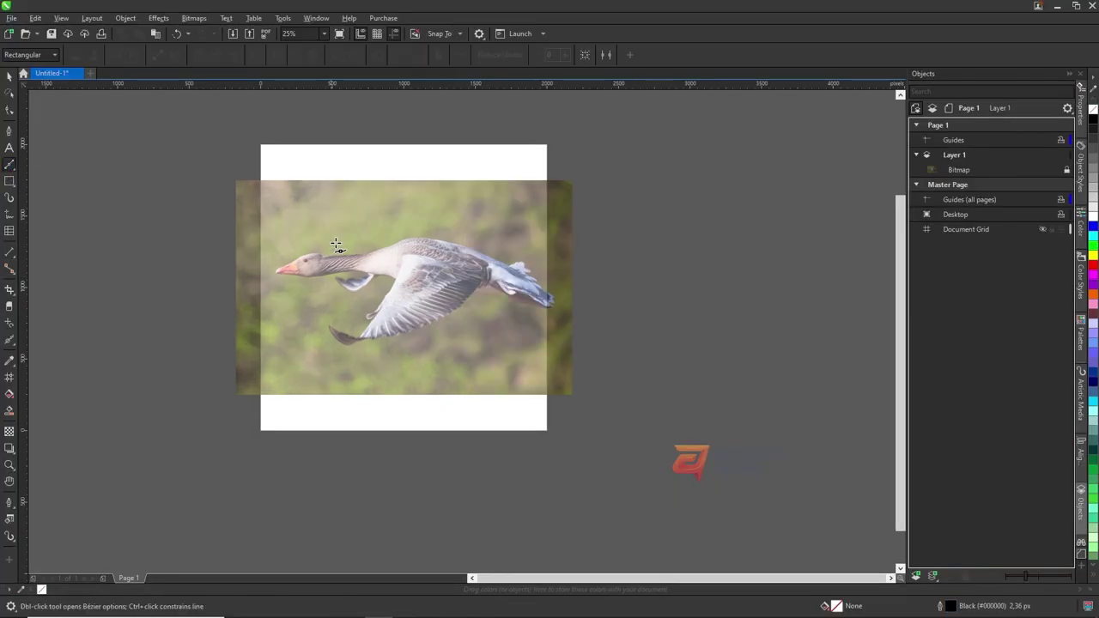
left_click(14, 187)
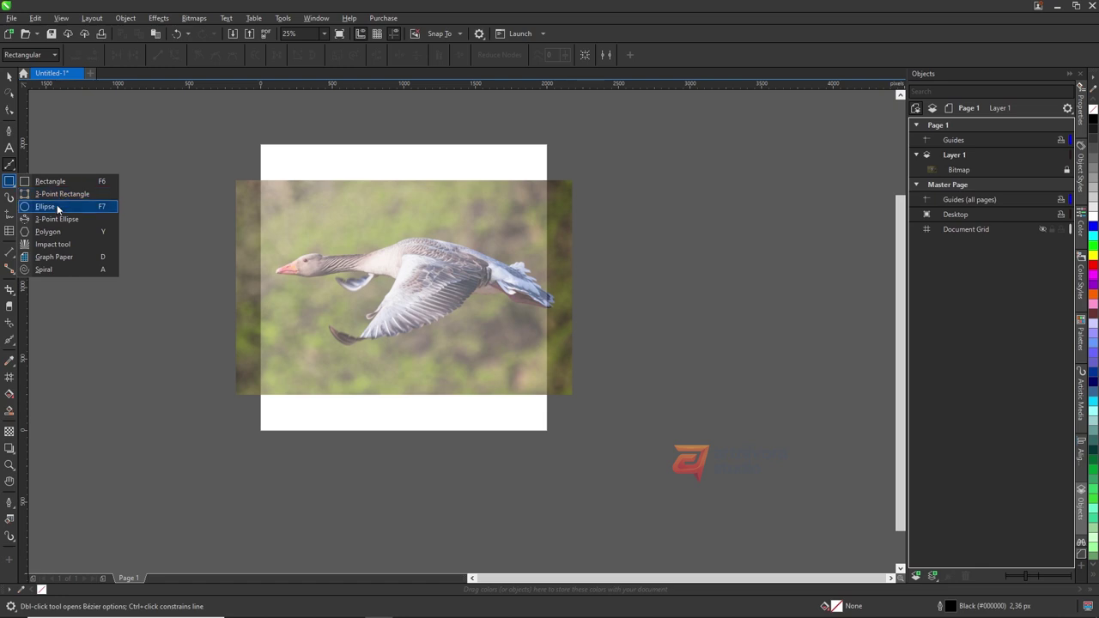
left_click(45, 207)
left_click_drag(343, 242, 528, 371)
key("shift+F2")
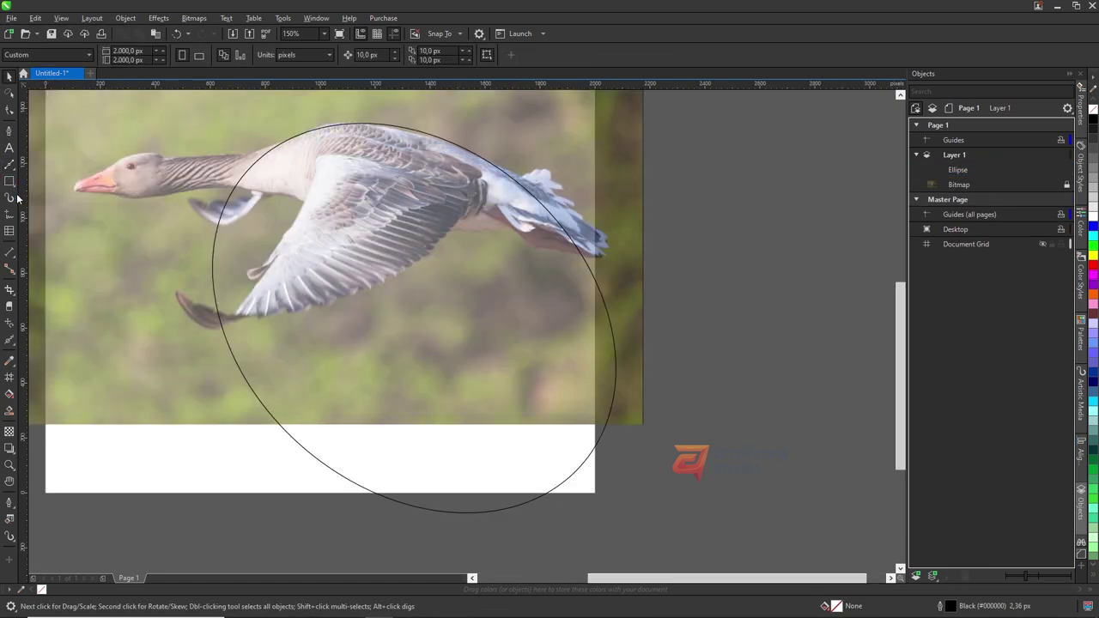
Step: Draw a rectangle along the goose's neck
left_click(18, 199)
left_click(51, 178)
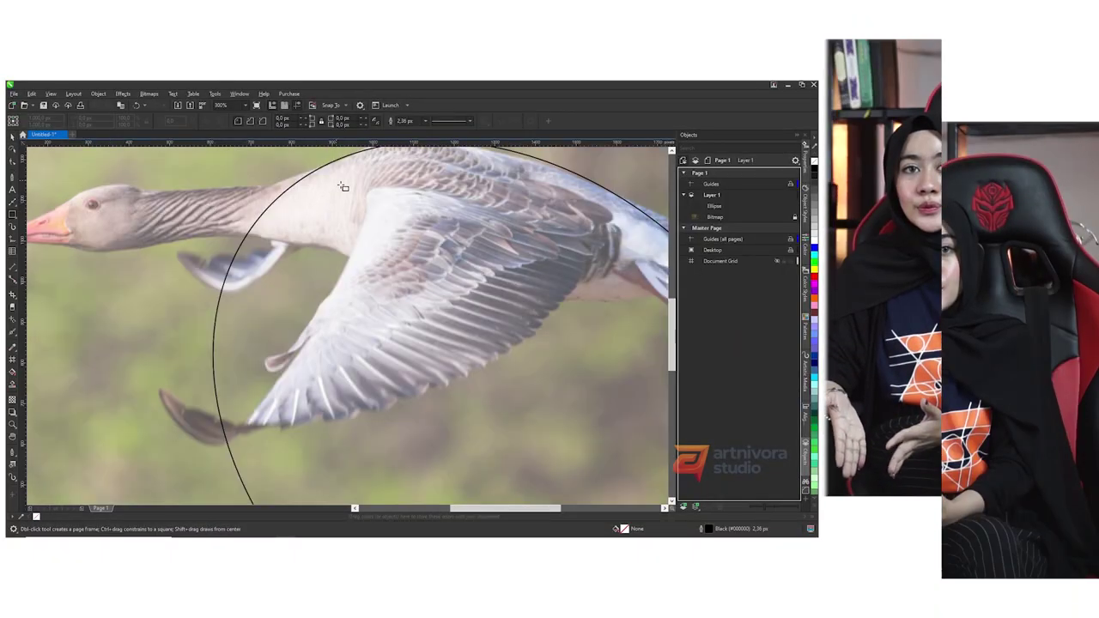
left_click_drag(341, 185, 112, 249)
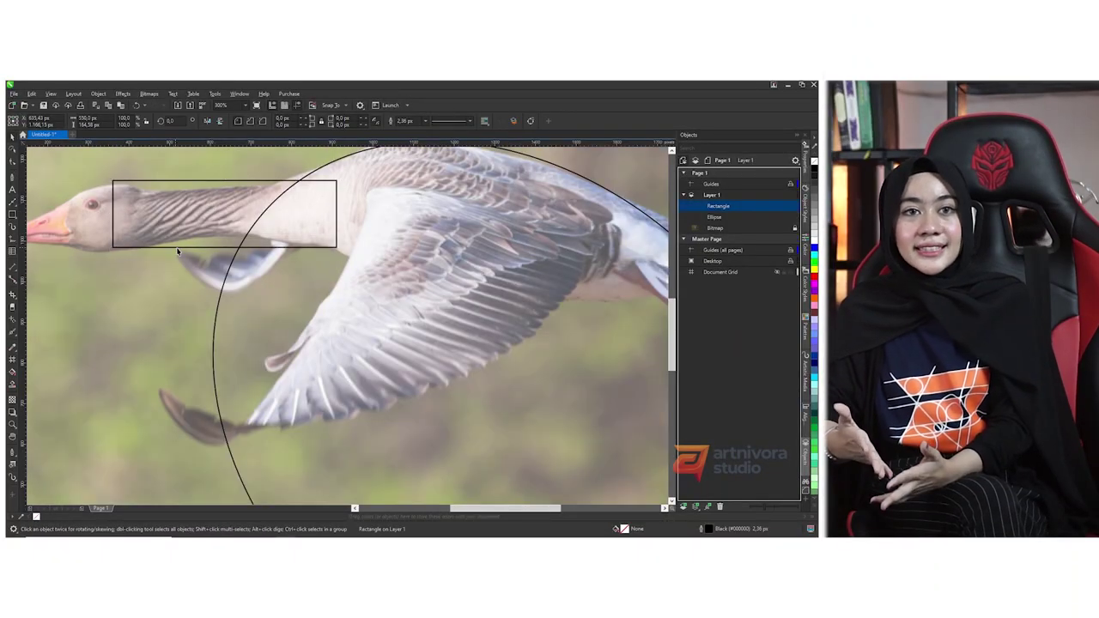
scroll(112, 240, "down", 3)
scroll(96, 232, "up", 5)
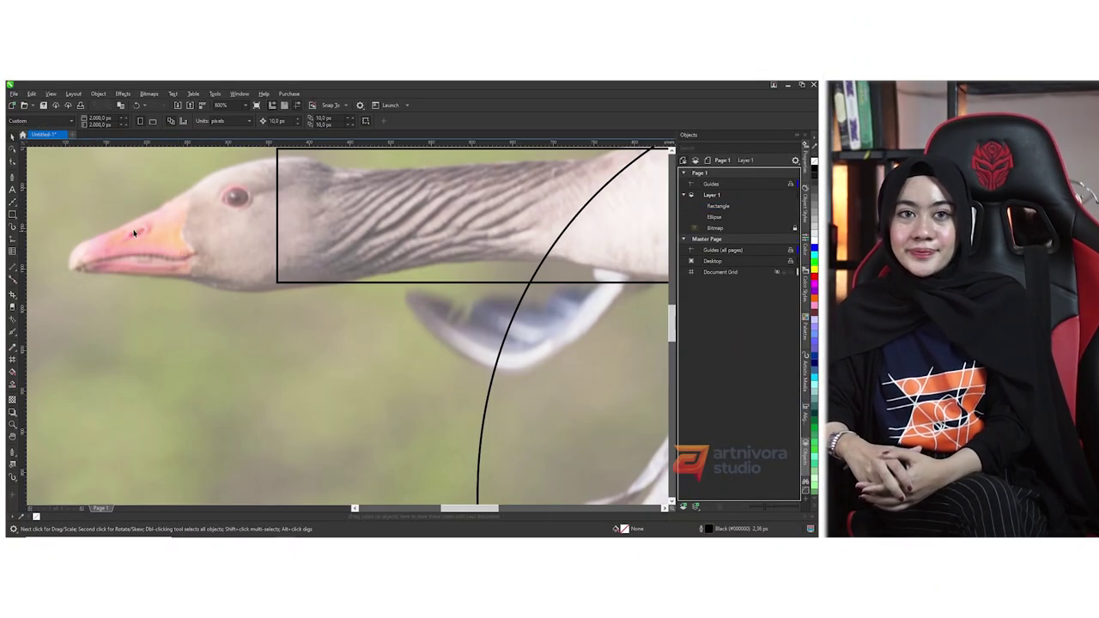
scroll(134, 232, "down", 3)
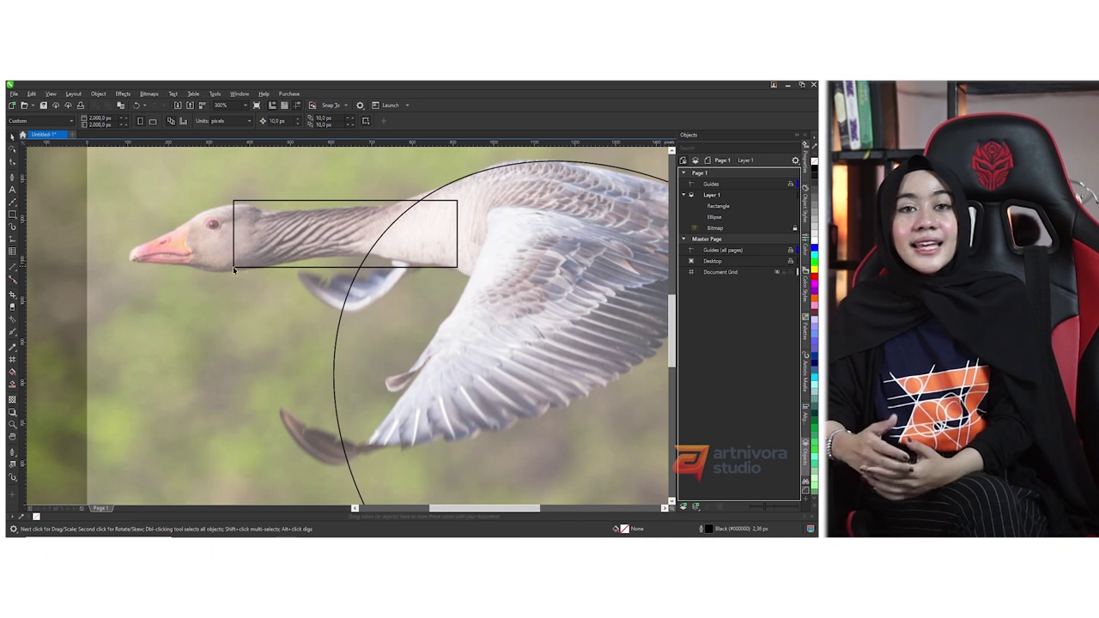
Step: Draw a circle around the goose's head
left_click(17, 220)
left_click(48, 225)
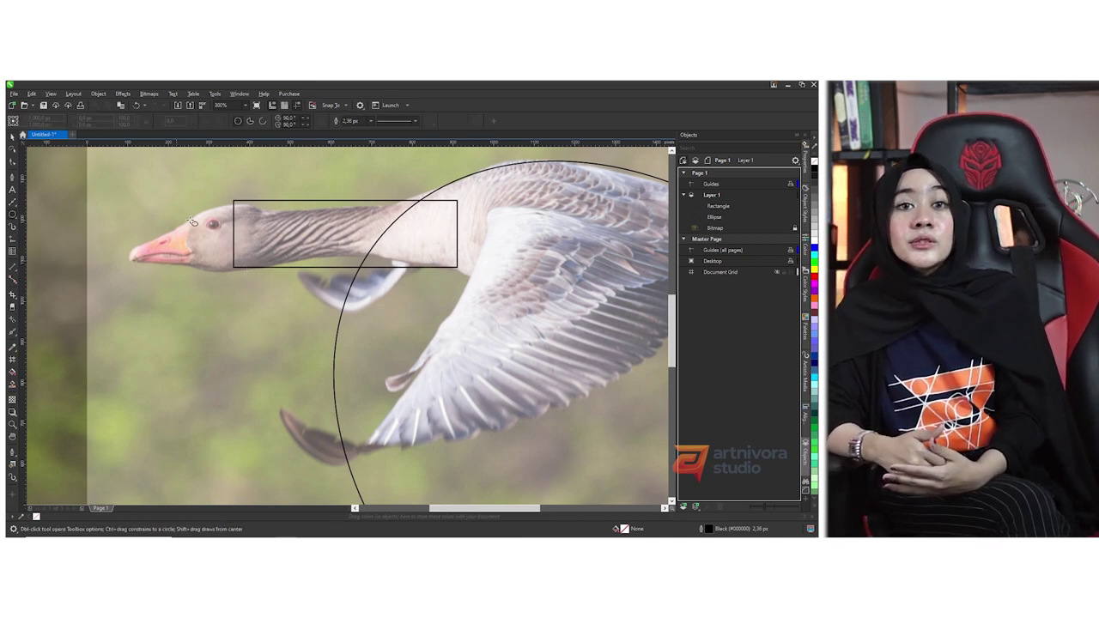
left_click_drag(192, 222, 165, 292)
Step: Move the head circle right so its top snaps to the neck rectangle's top-left corner
scroll(189, 227, "up", 2)
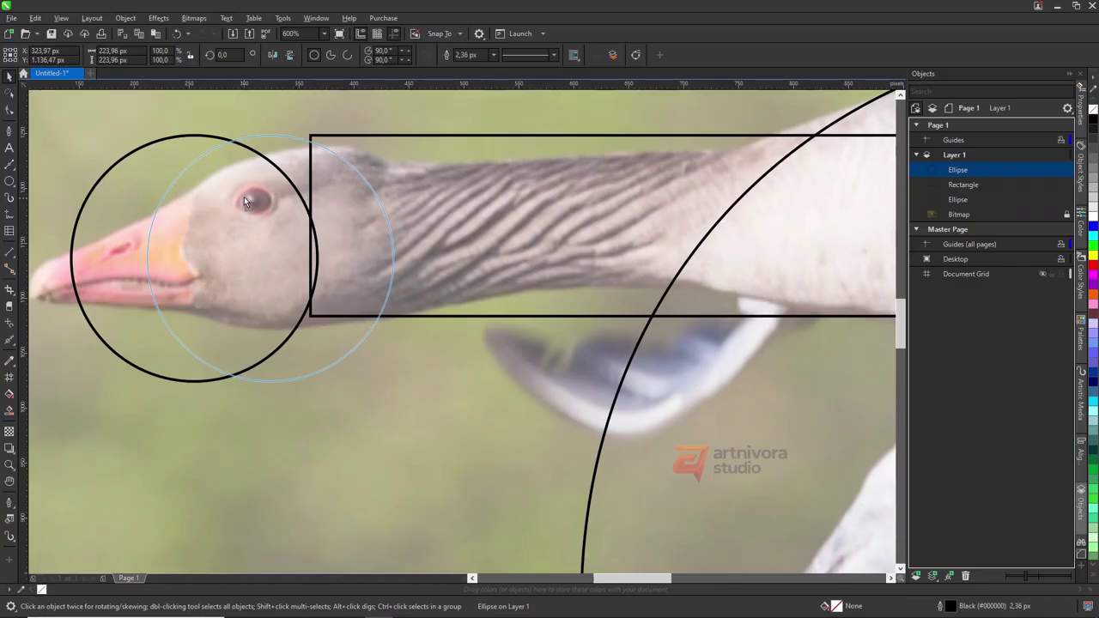
left_click_drag(243, 199, 240, 199)
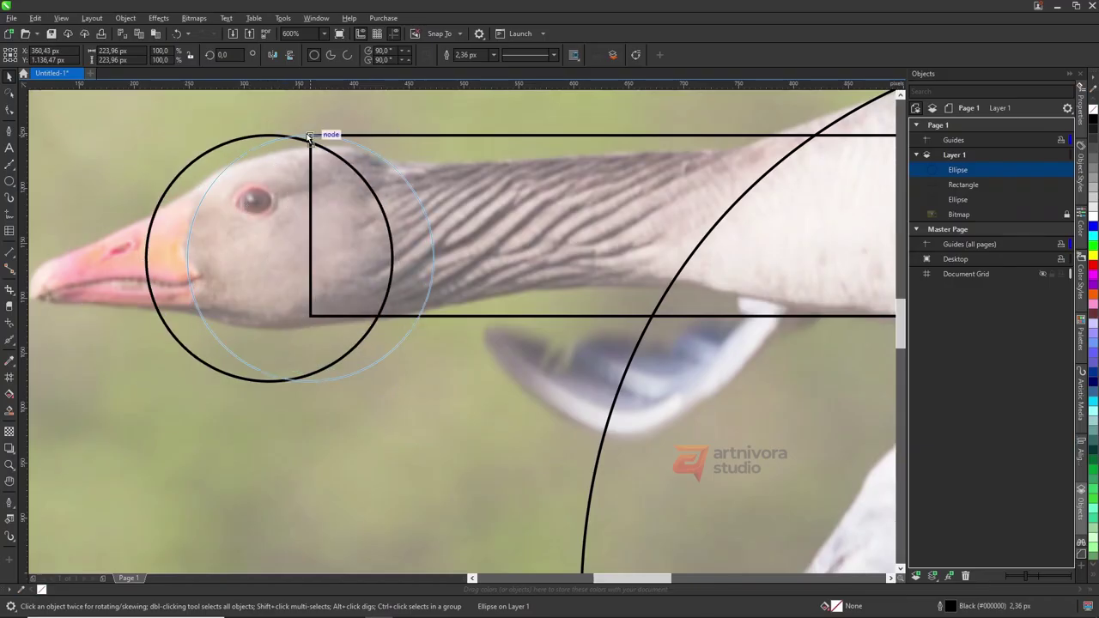
left_click_drag(310, 137, 309, 137)
scroll(215, 224, "down", 2)
scroll(216, 221, "up", 2)
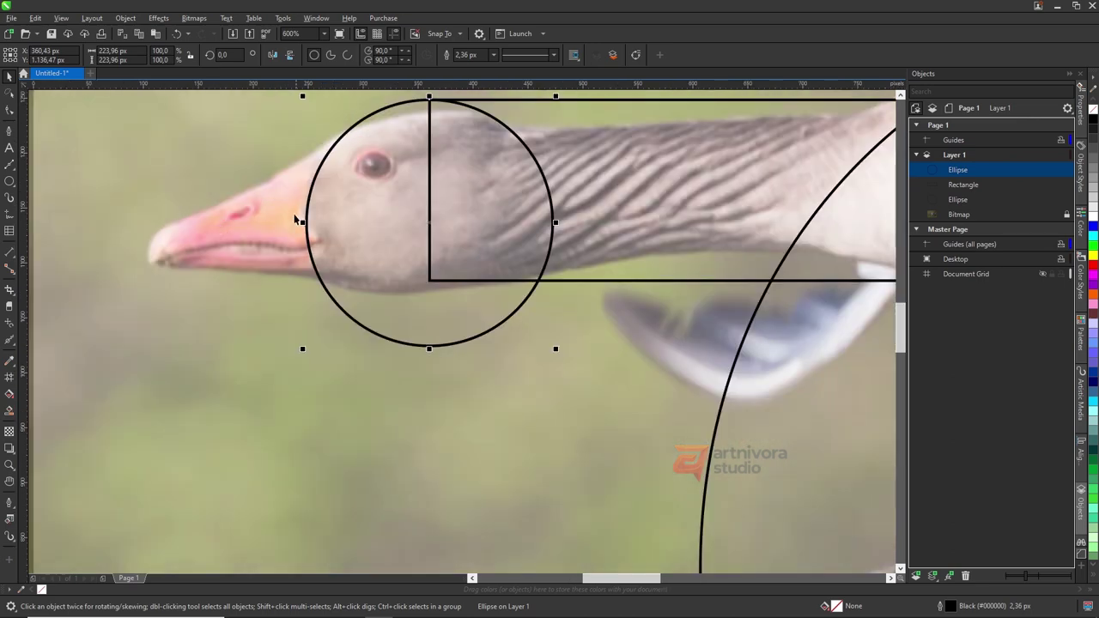
scroll(257, 257, "down", 2)
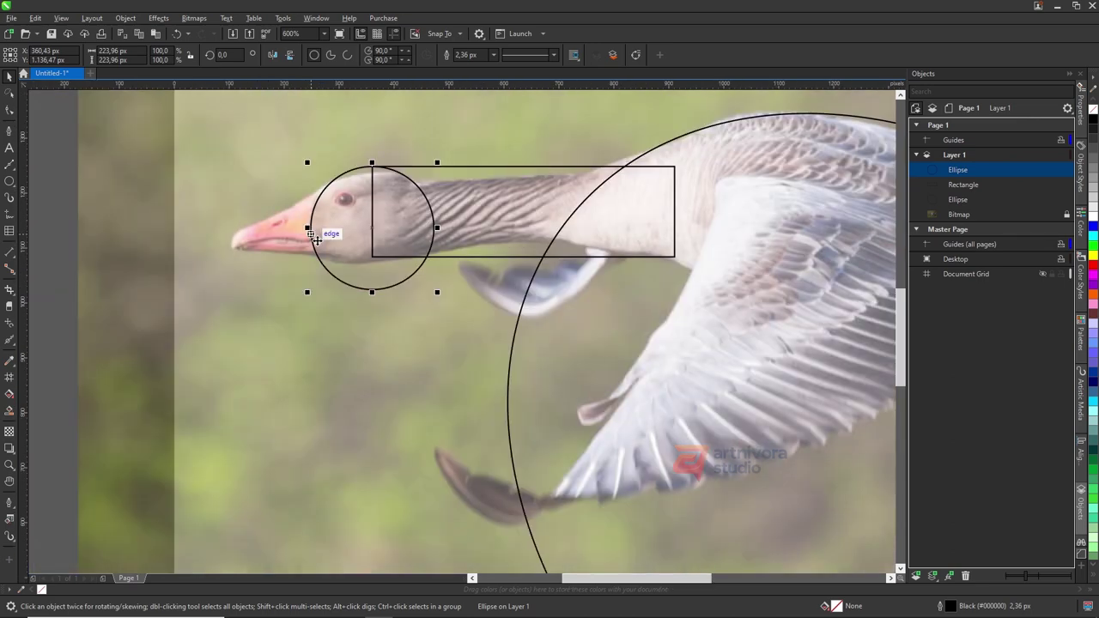
scroll(289, 278, "down", 2)
key("Escape")
scroll(289, 279, "up", 2)
scroll(304, 242, "up", 1)
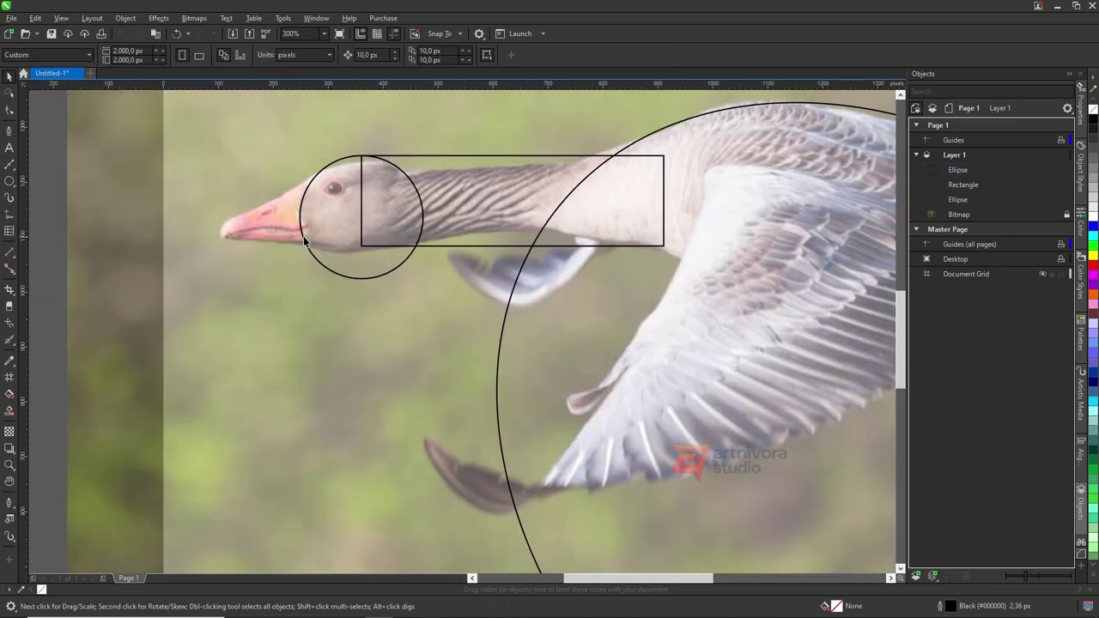
Step: Pick the Rectangle tool to start a shape along the beak's lower edge
left_click(17, 190)
left_click(52, 181)
scroll(373, 257, "up", 2)
left_click(455, 336)
Step: Draw a rectangle under the beak, convert it to curves, and taper its nodes toward the tip
left_click_drag(438, 334, 161, 238)
key("space")
key("ctrl+q")
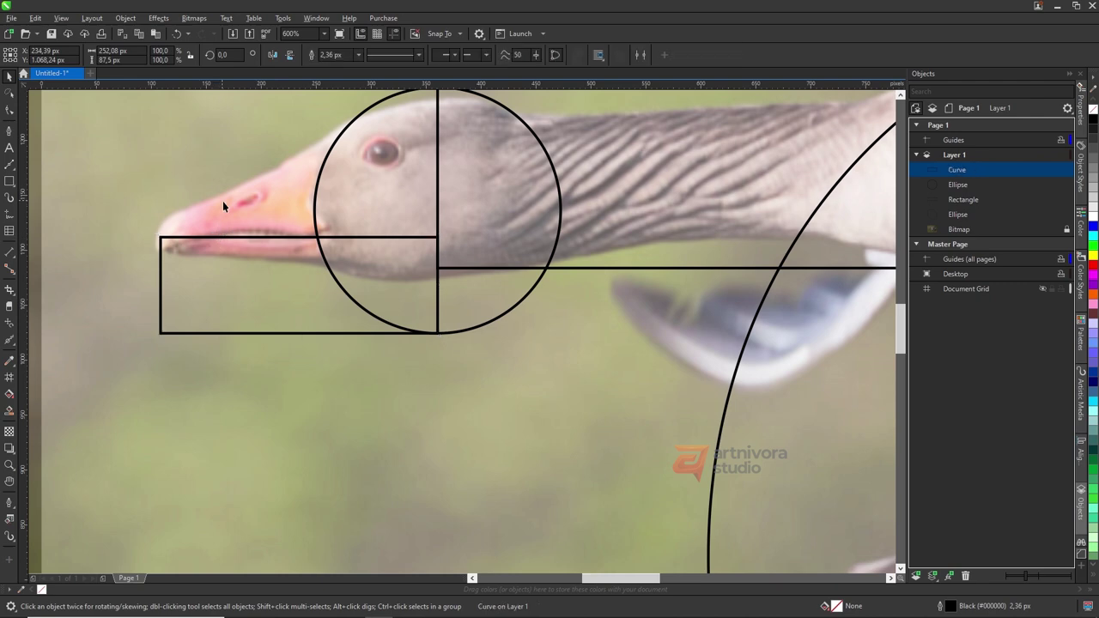
key("F10")
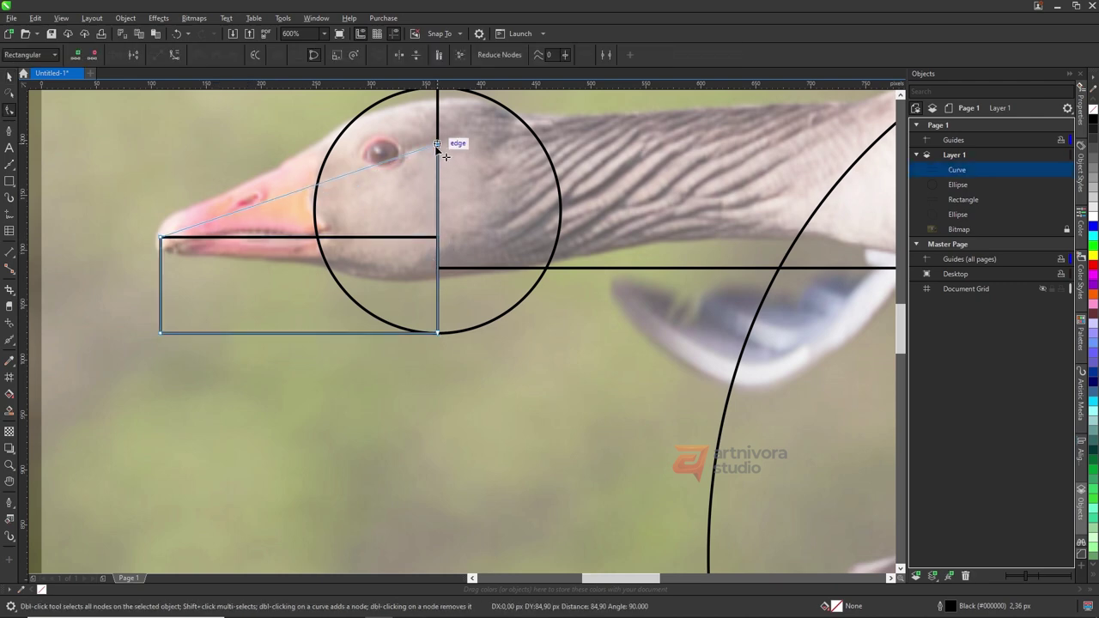
left_click_drag(438, 147, 437, 145)
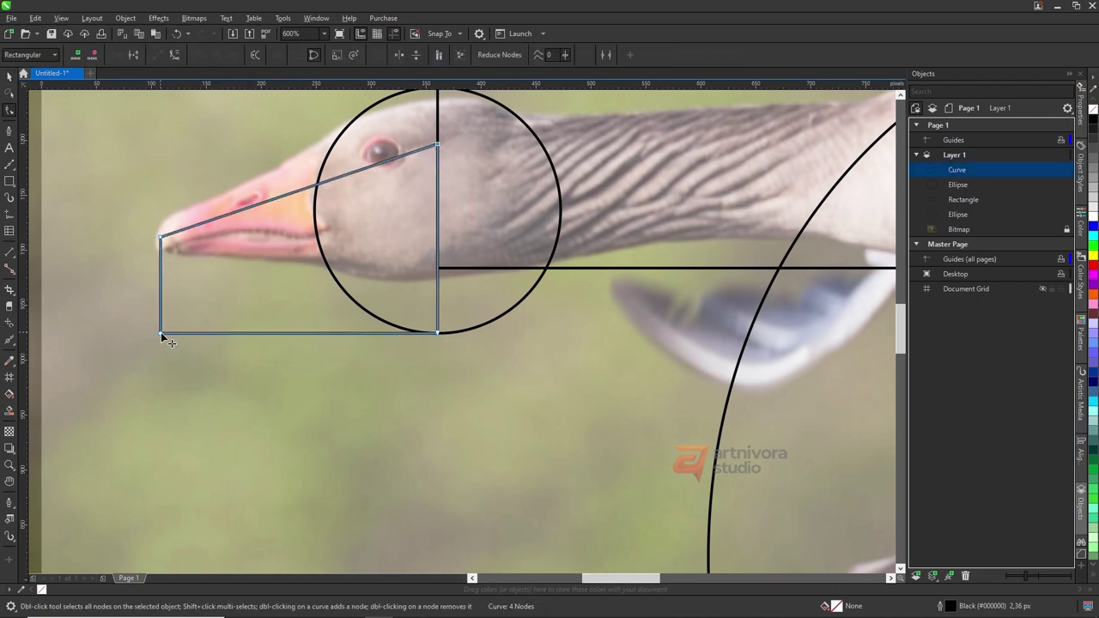
left_click_drag(160, 333, 160, 285)
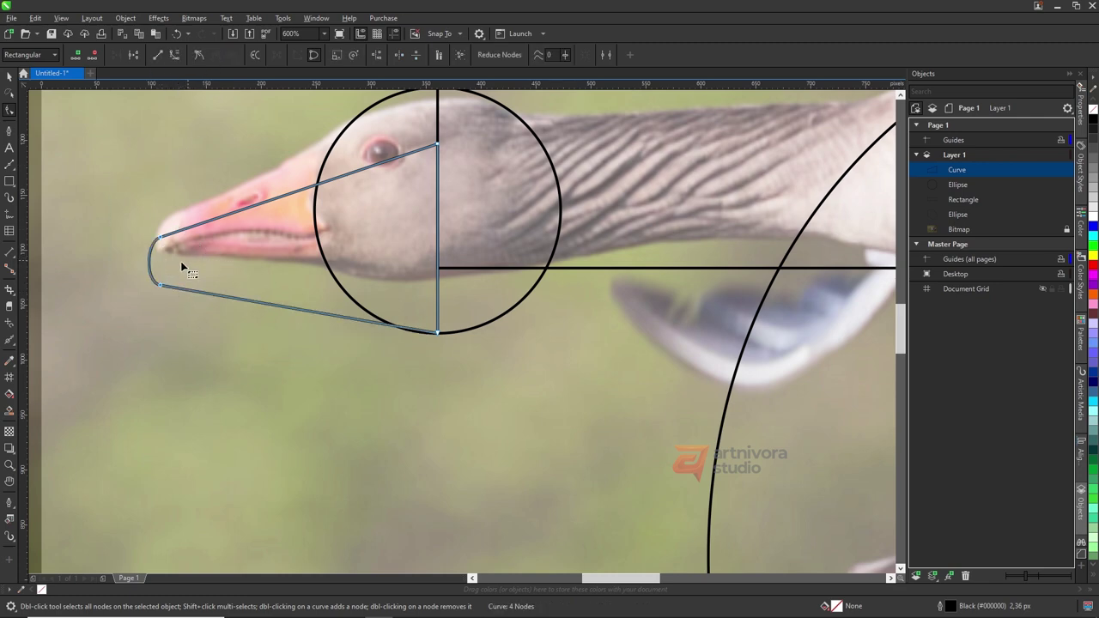
Step: Select the beak, head circle and neck rectangle together
scroll(182, 268, "up", 2)
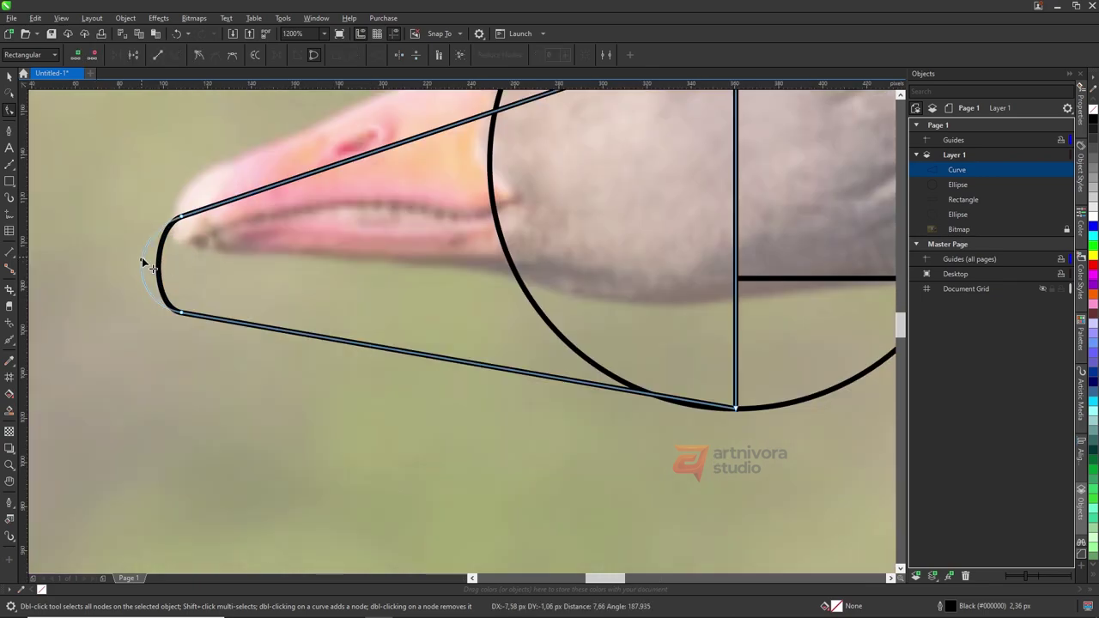
scroll(154, 275, "down", 4)
key("space")
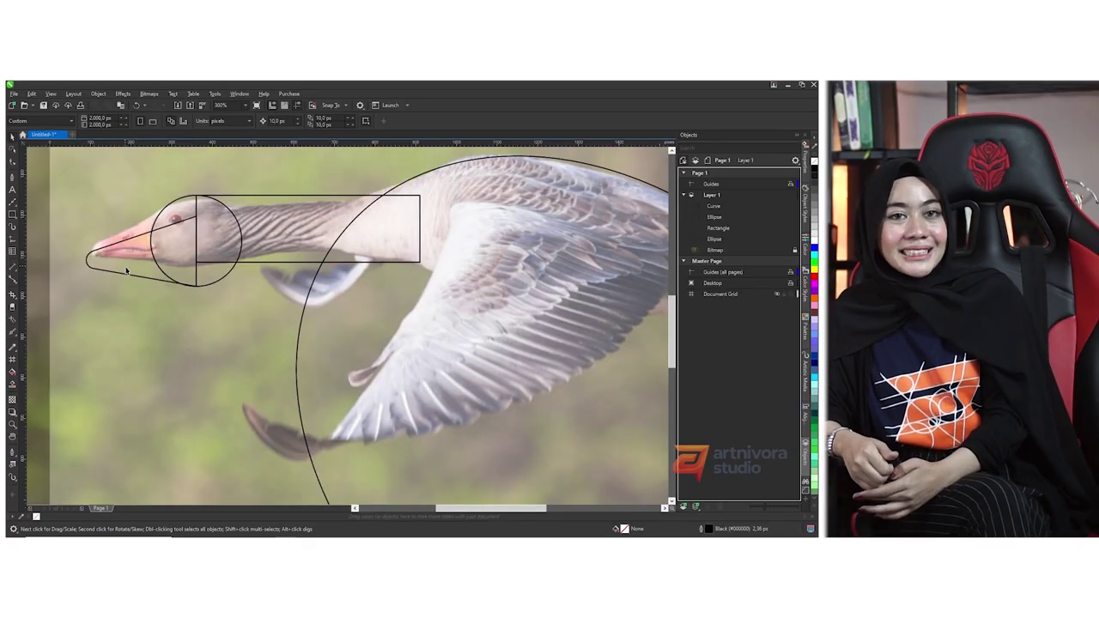
left_click_drag(75, 296, 429, 182)
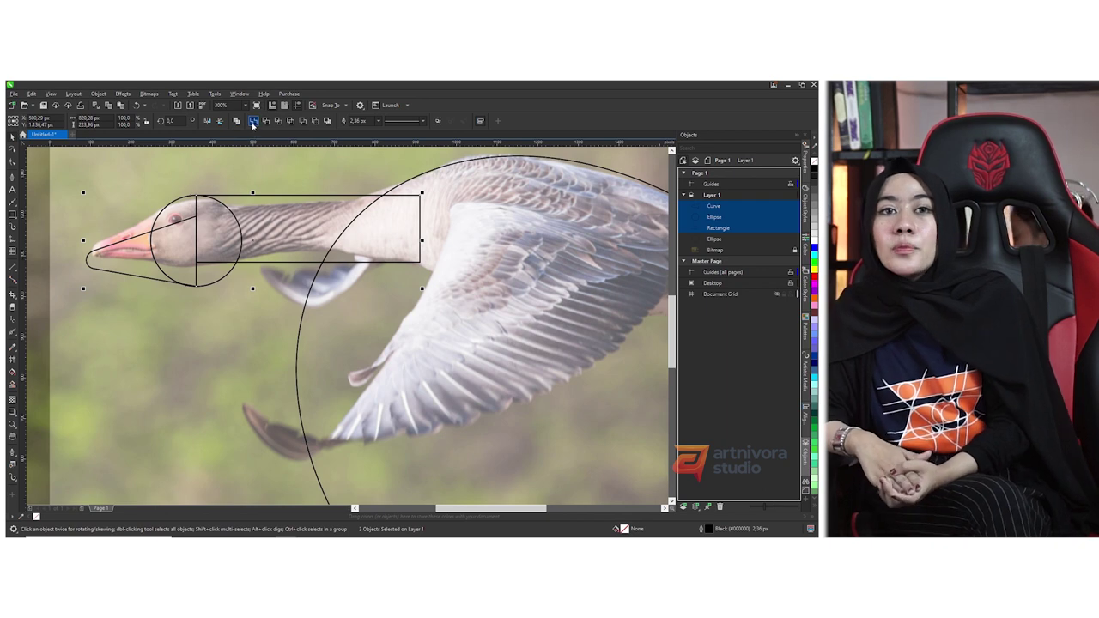
Step: Weld the beak, head circle and neck rectangle into one curve
left_click(253, 121)
scroll(178, 228, "down", 3)
scroll(178, 229, "up", 3)
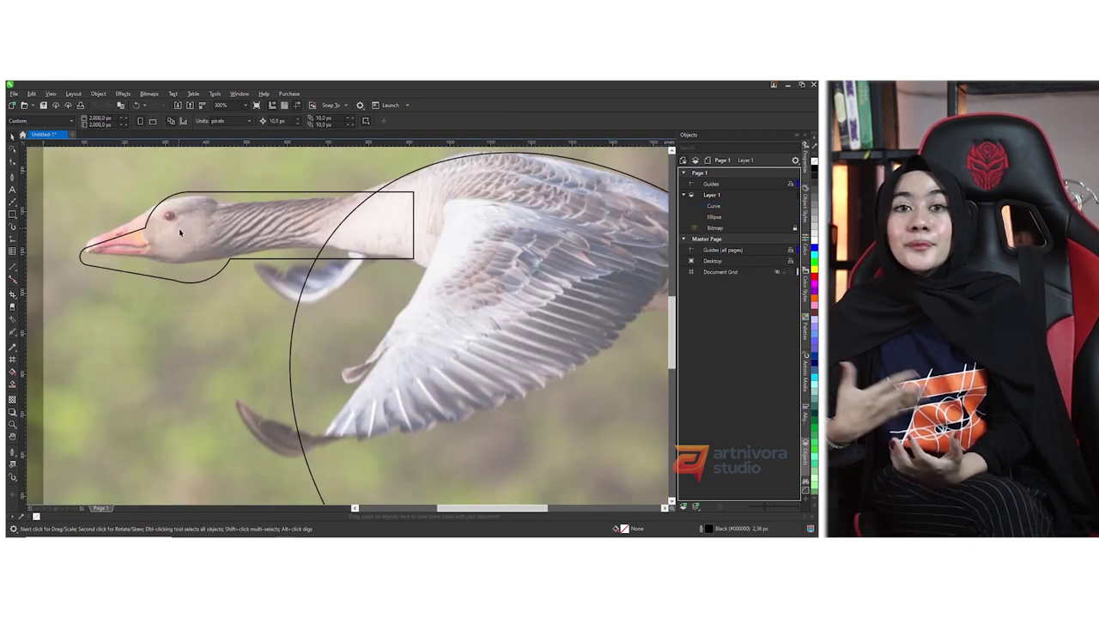
Step: Drag the lower beak node up-left so the outline hugs the beak tip
key("F10")
left_click(166, 282)
scroll(167, 284, "up", 3)
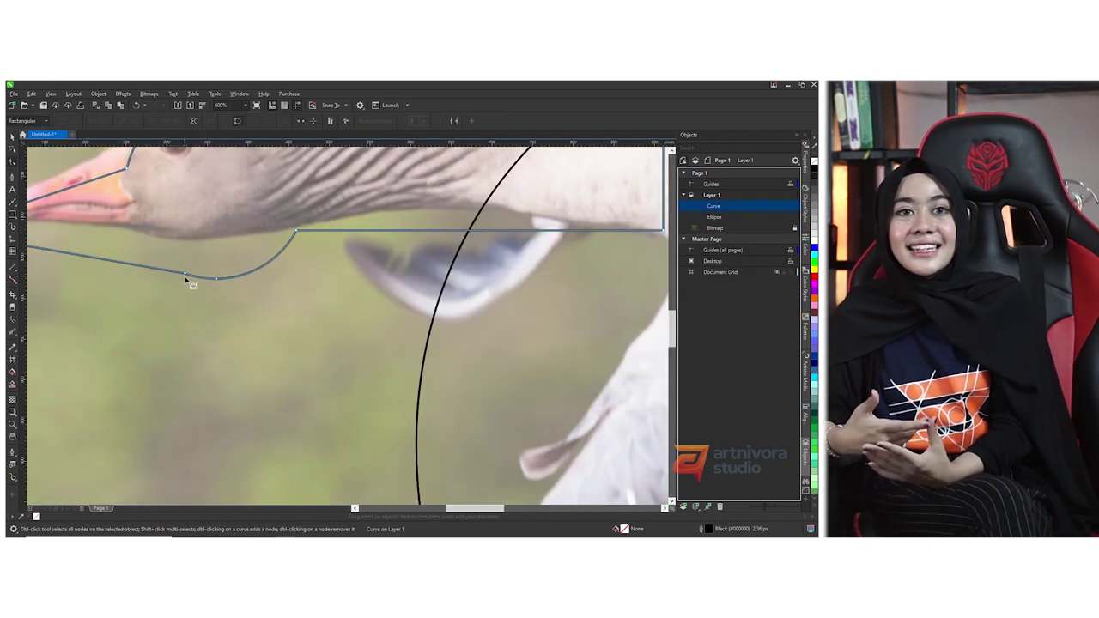
scroll(184, 275, "down", 3)
scroll(53, 290, "up", 3)
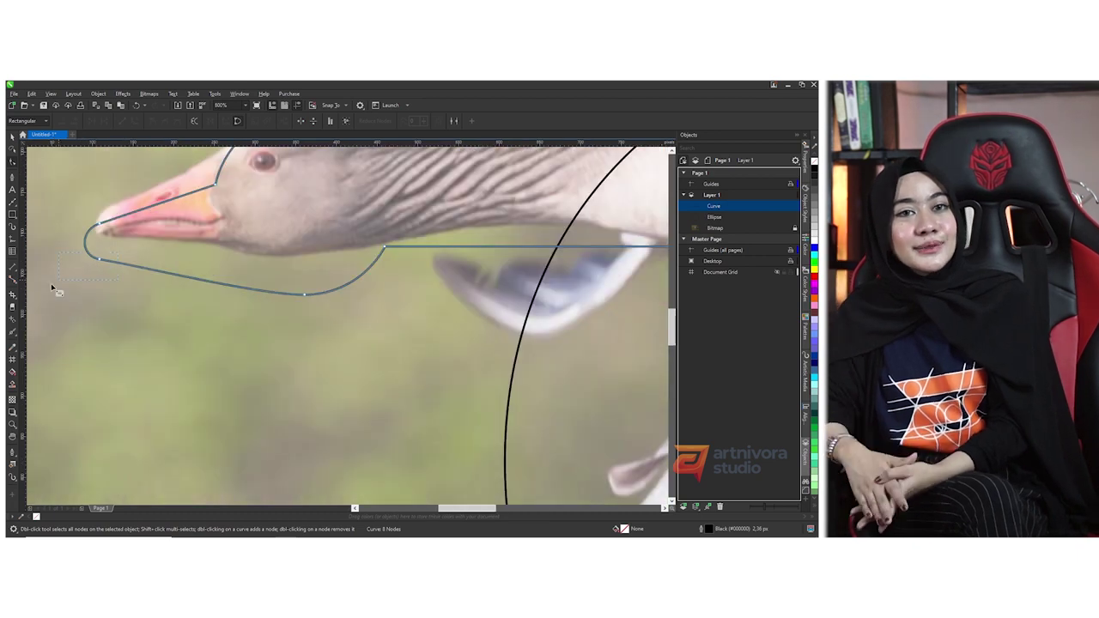
scroll(113, 273, "up", 2)
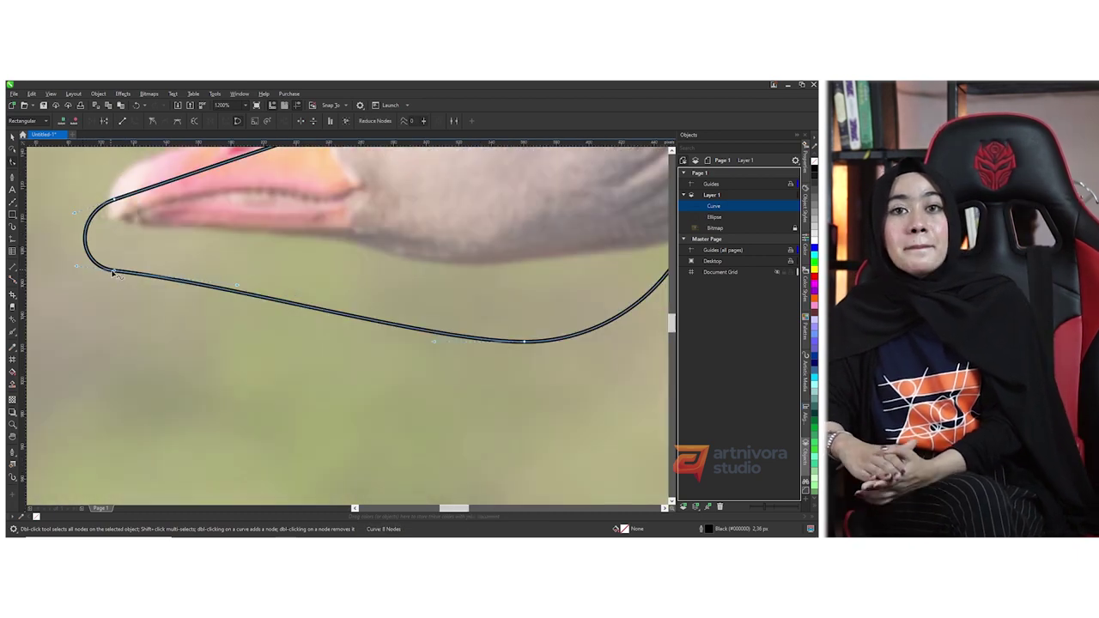
left_click_drag(114, 273, 75, 221)
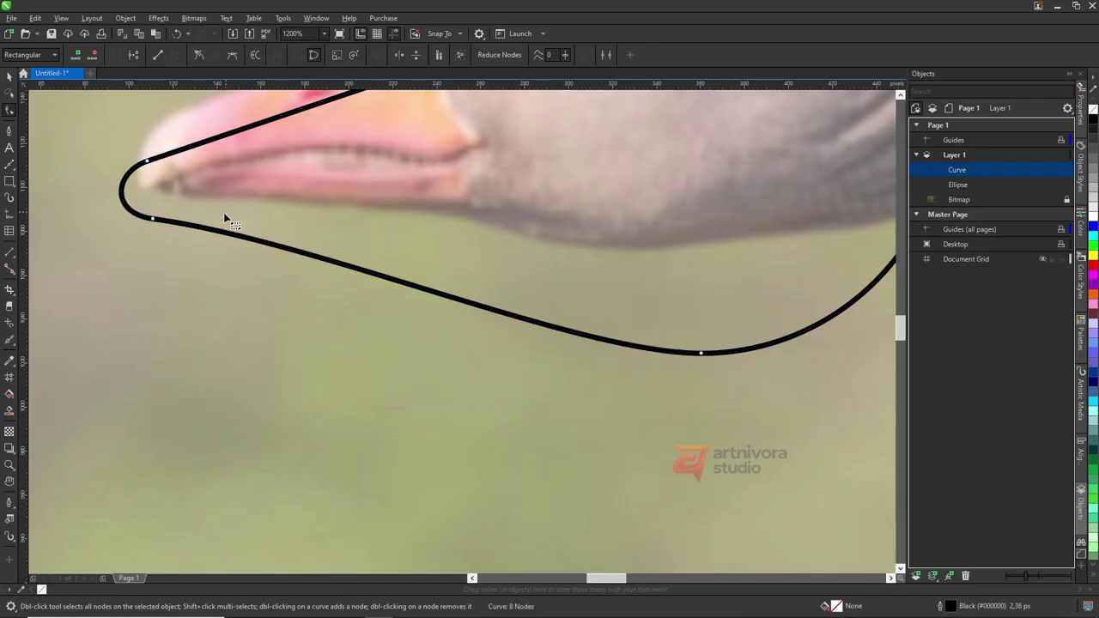
scroll(285, 246, "down", 5)
scroll(350, 249, "down", 3)
key("space")
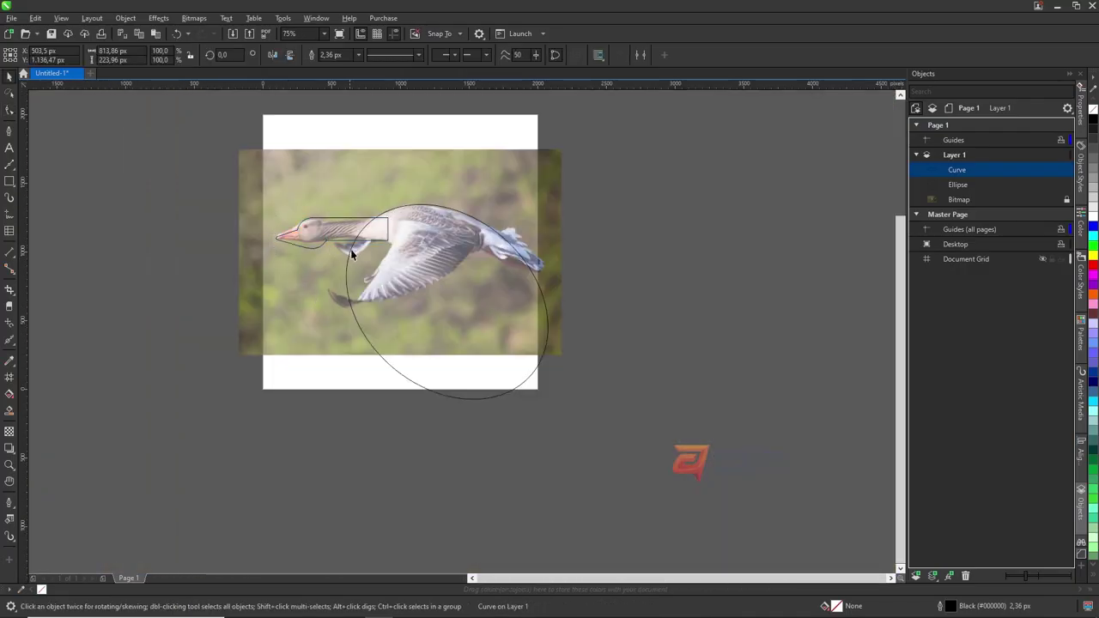
scroll(304, 246, "up", 3)
scroll(305, 244, "up", 1)
scroll(302, 242, "down", 1)
scroll(306, 246, "up", 1)
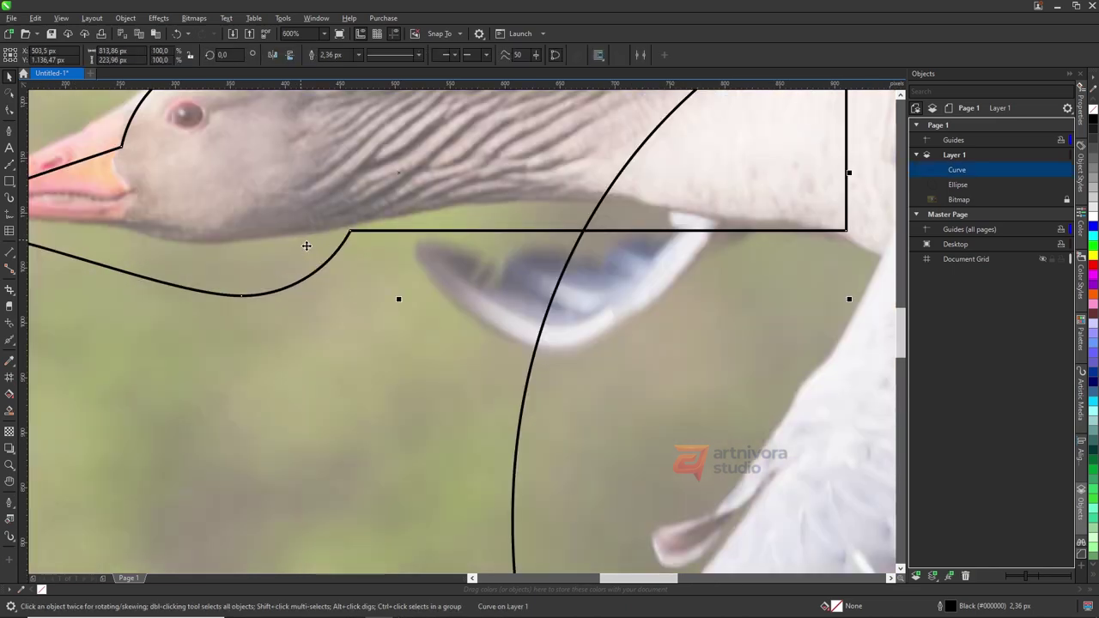
key("space")
key("space")
Step: Fillet the neck's back corner with a 92.01 px radius from the Corners docker
left_click(1081, 556)
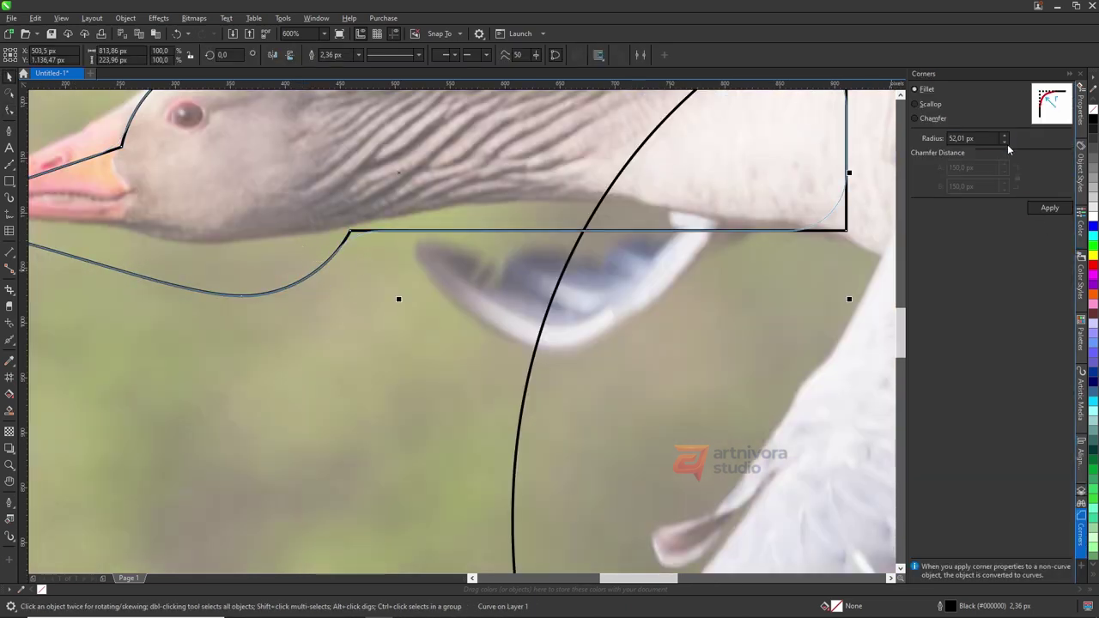
left_click_drag(1012, 142, 1012, 131)
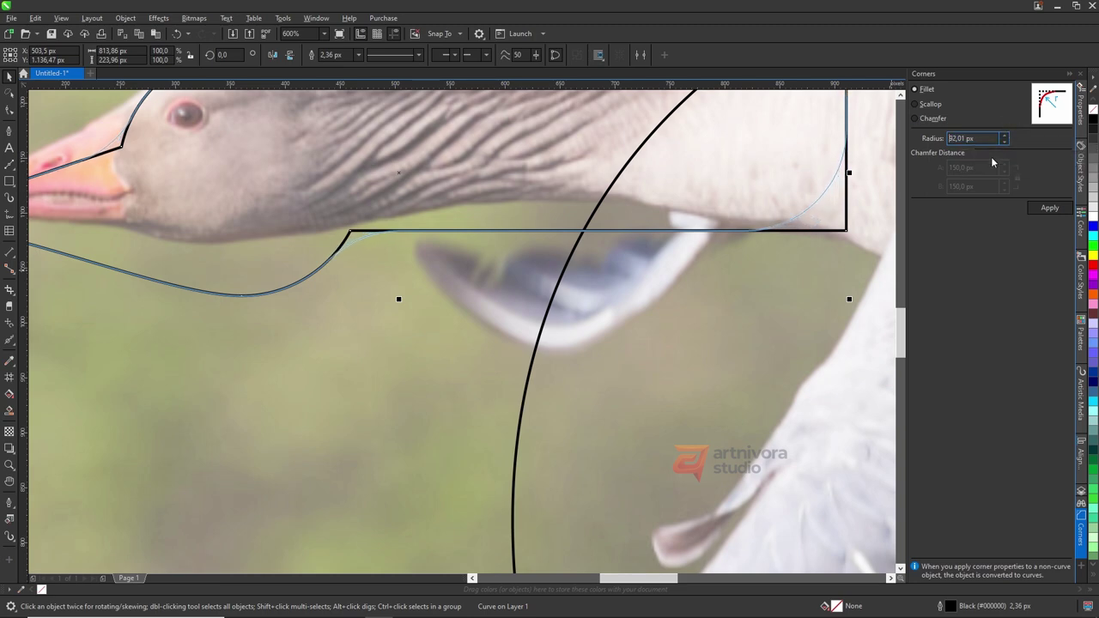
left_click(1048, 213)
scroll(344, 257, "up", 4)
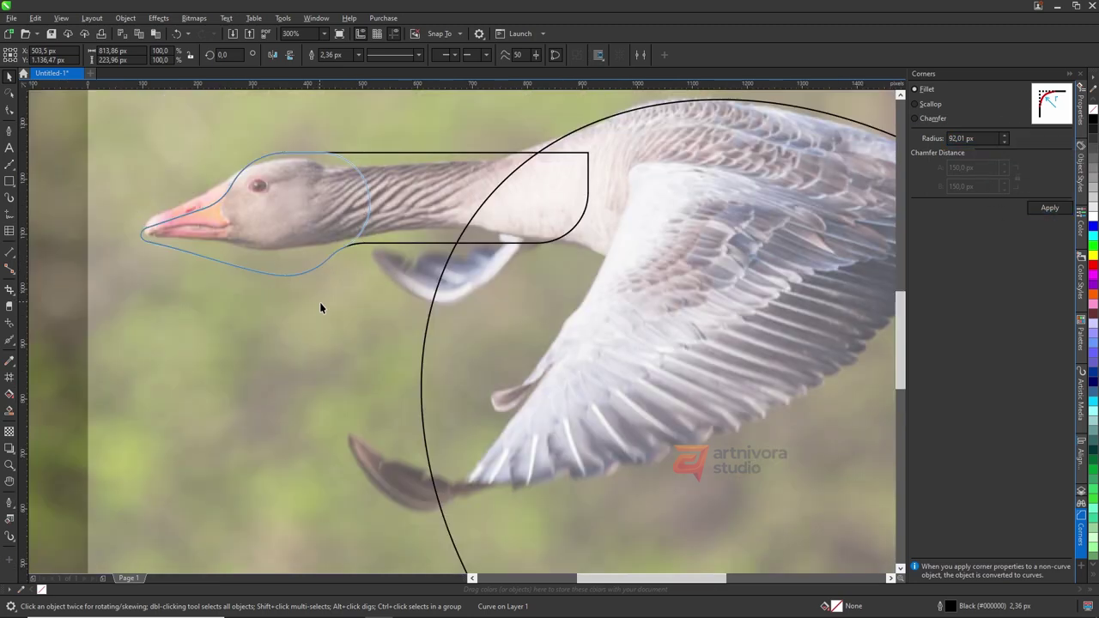
left_click(326, 288)
Step: Scale the head-and-neck outline down slightly and check its nodes
scroll(334, 257, "down", 2)
scroll(337, 248, "up", 4)
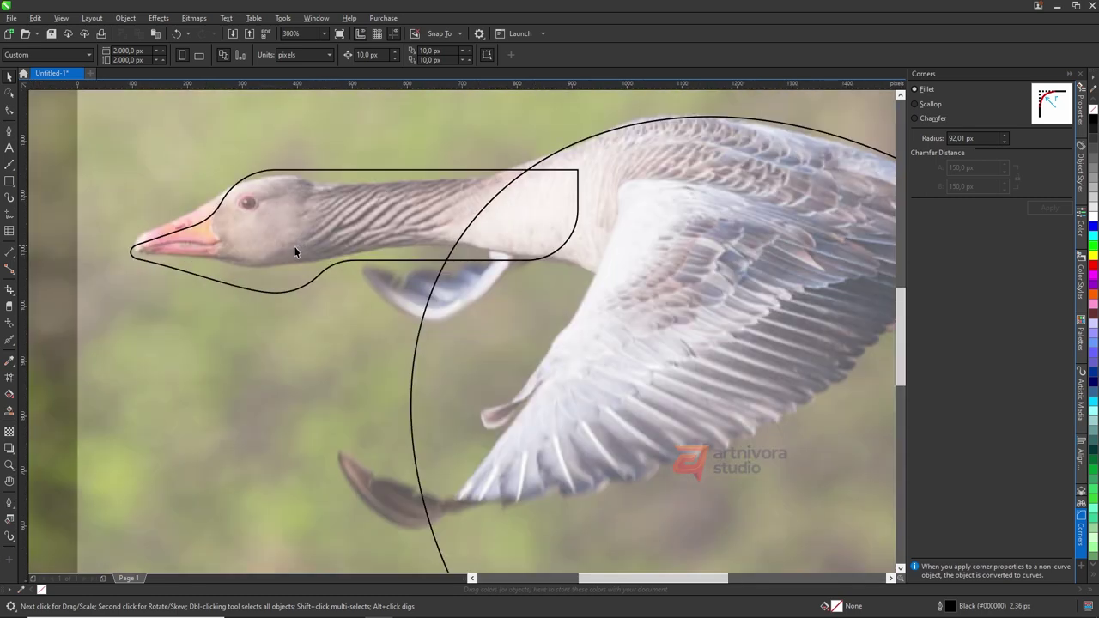
scroll(294, 248, "up", 2)
scroll(338, 255, "down", 2)
left_click(275, 286)
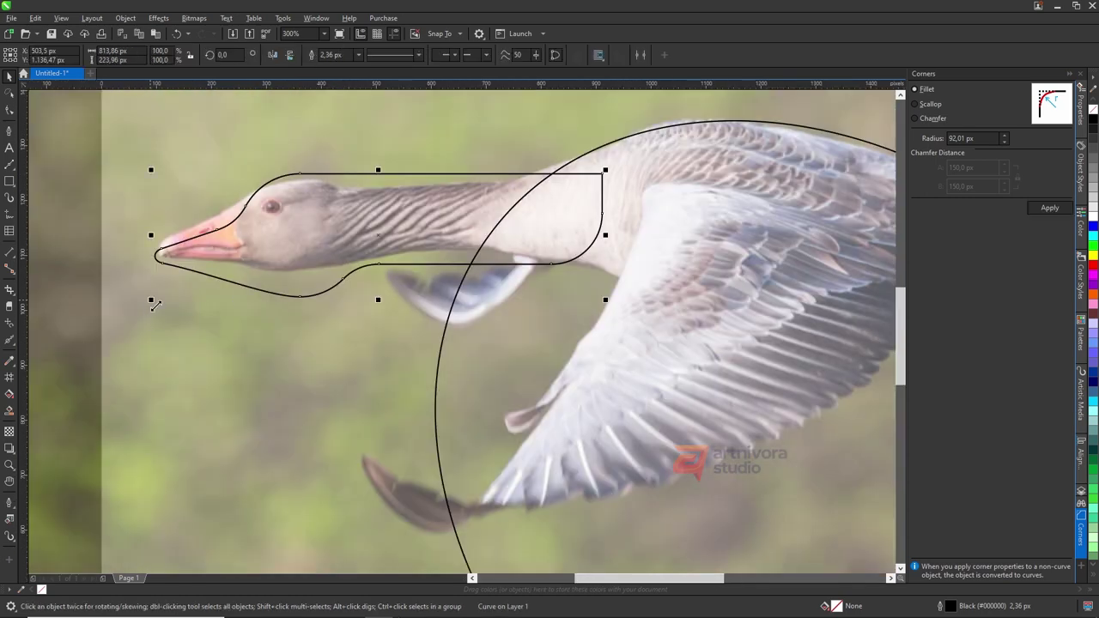
left_click_drag(155, 305, 224, 282)
key("F10")
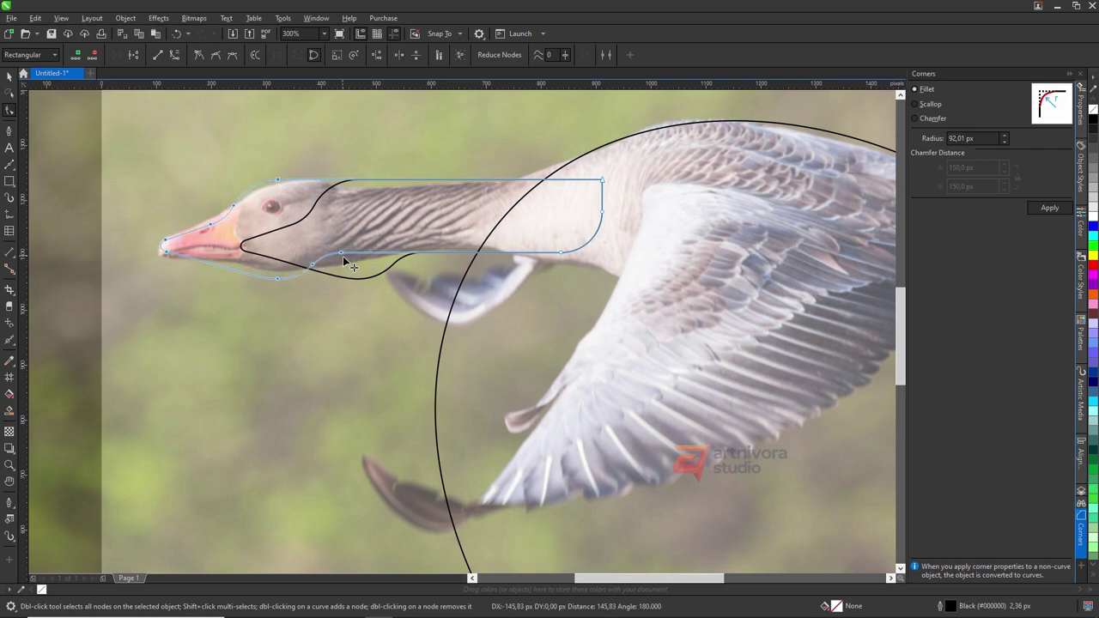
key("space")
scroll(285, 235, "down", 2)
scroll(269, 238, "down", 2)
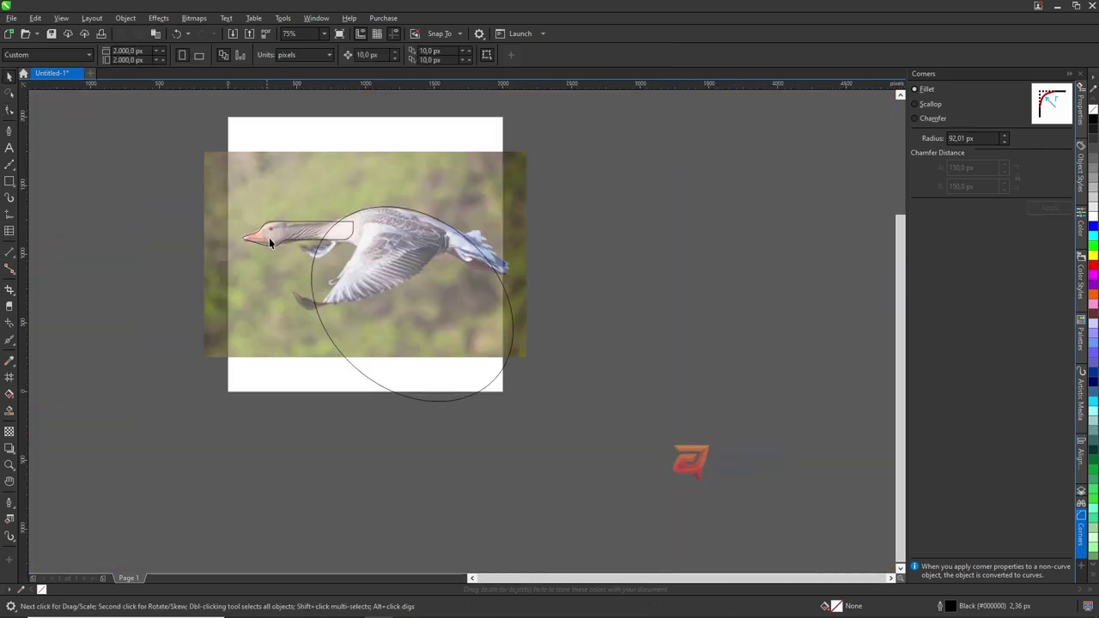
scroll(383, 275, "up", 2)
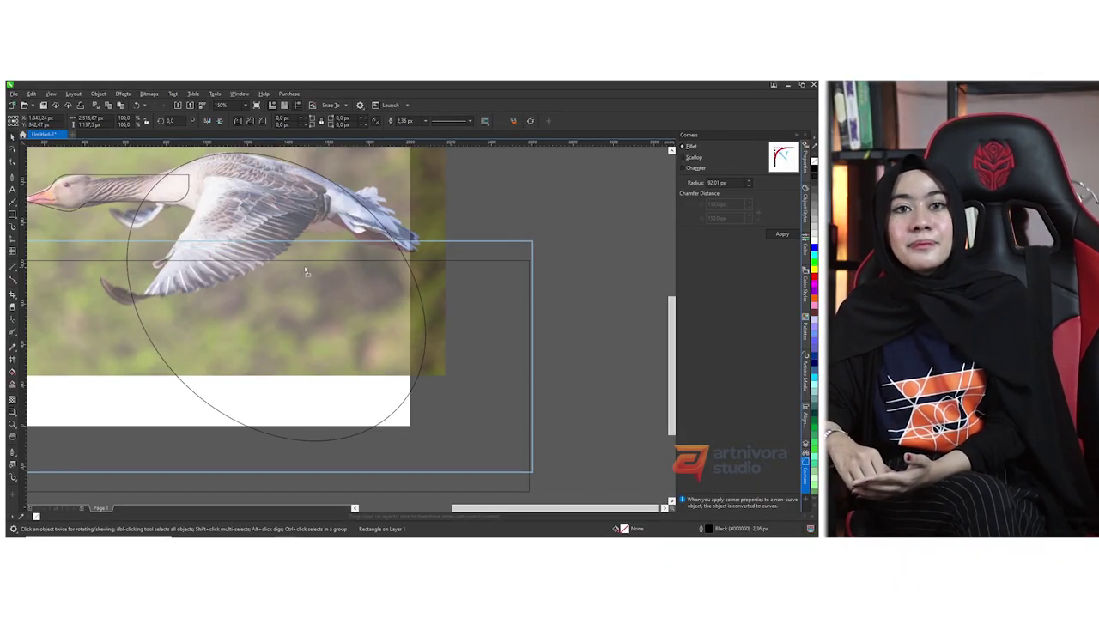
Step: Trim the body ellipse with the rectangle, leaving only its upper arc
mouse_move(252, 262)
left_mouse_down()
mouse_move(257, 240)
mouse_move(314, 252)
left_mouse_up()
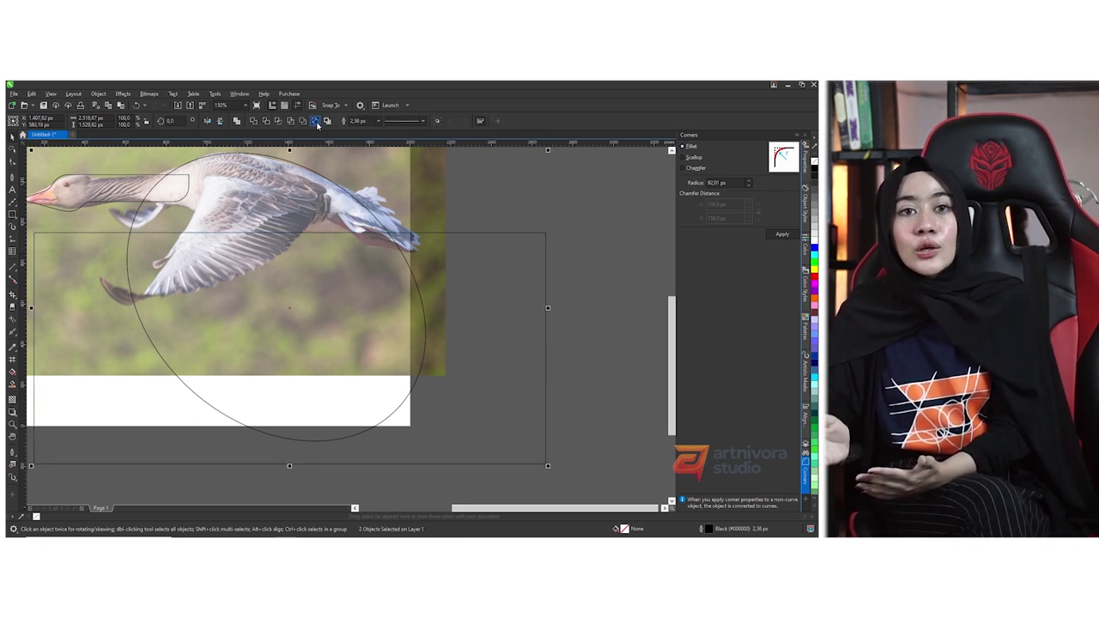
left_click(314, 120)
scroll(106, 197, "up", 3)
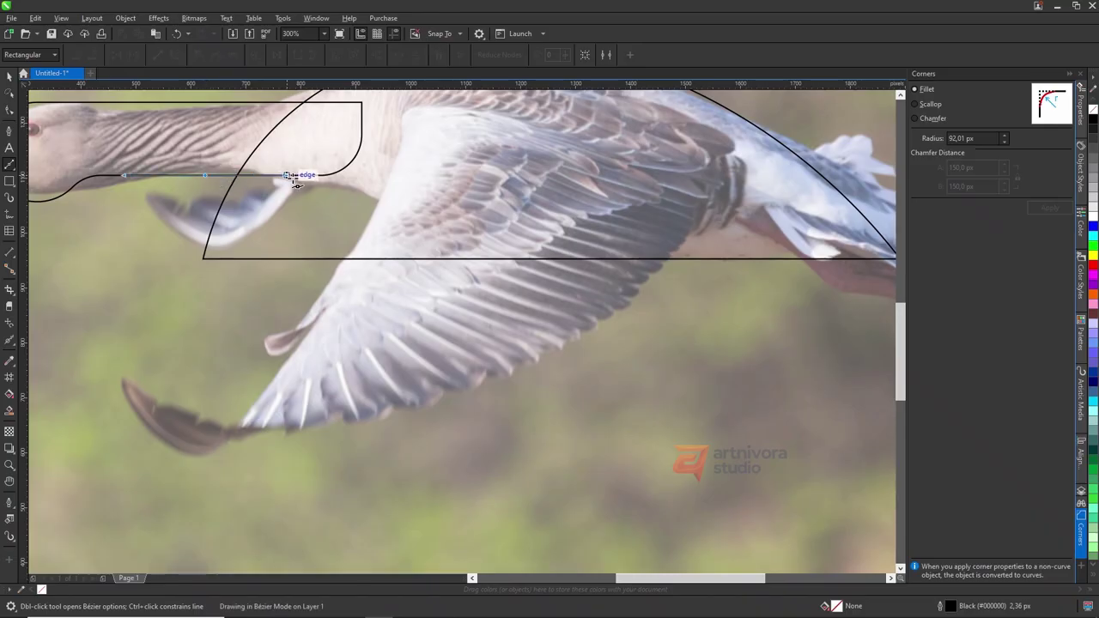
scroll(353, 189, "down", 3)
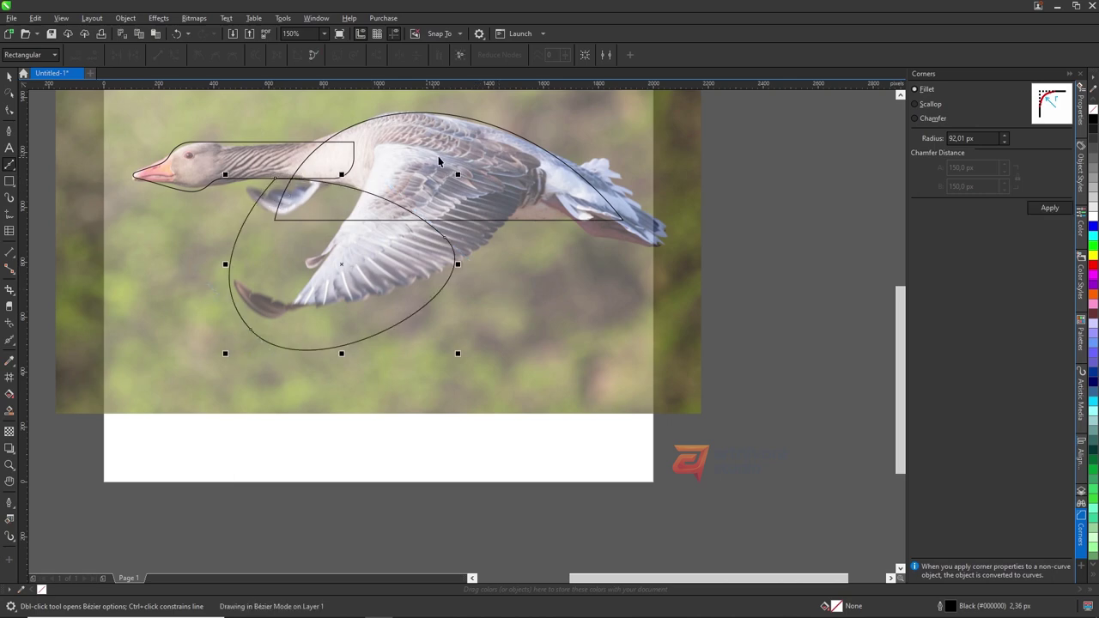
Step: Weld the neck shape and body arc into a single goose outline
key("space")
left_click(415, 104, "shift")
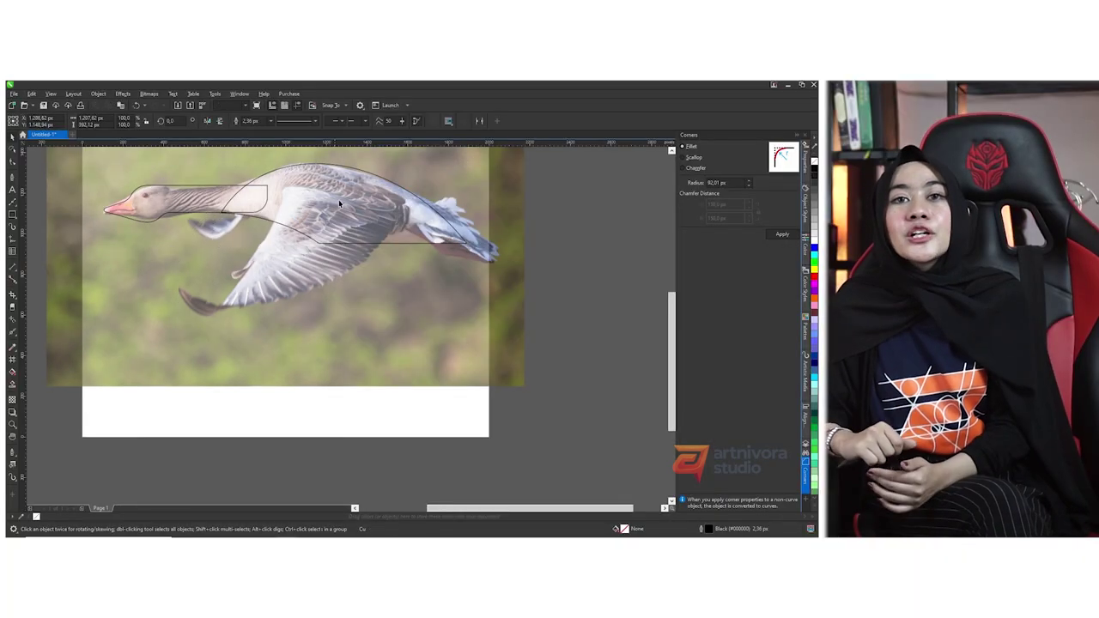
scroll(280, 252, "down", 2)
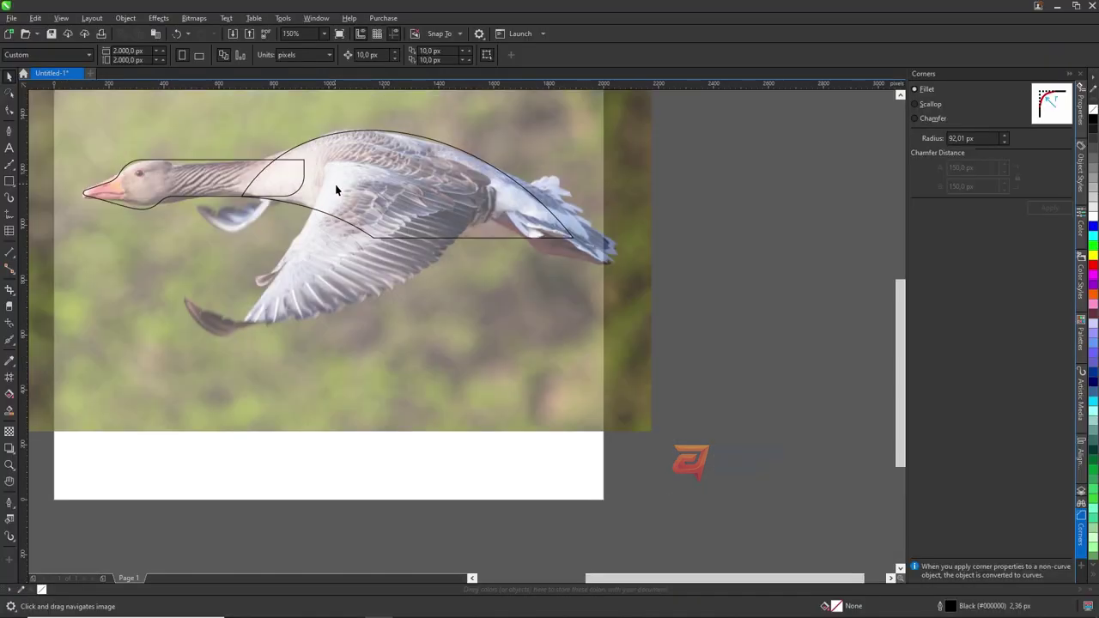
left_click(337, 189)
scroll(229, 183, "up", 2)
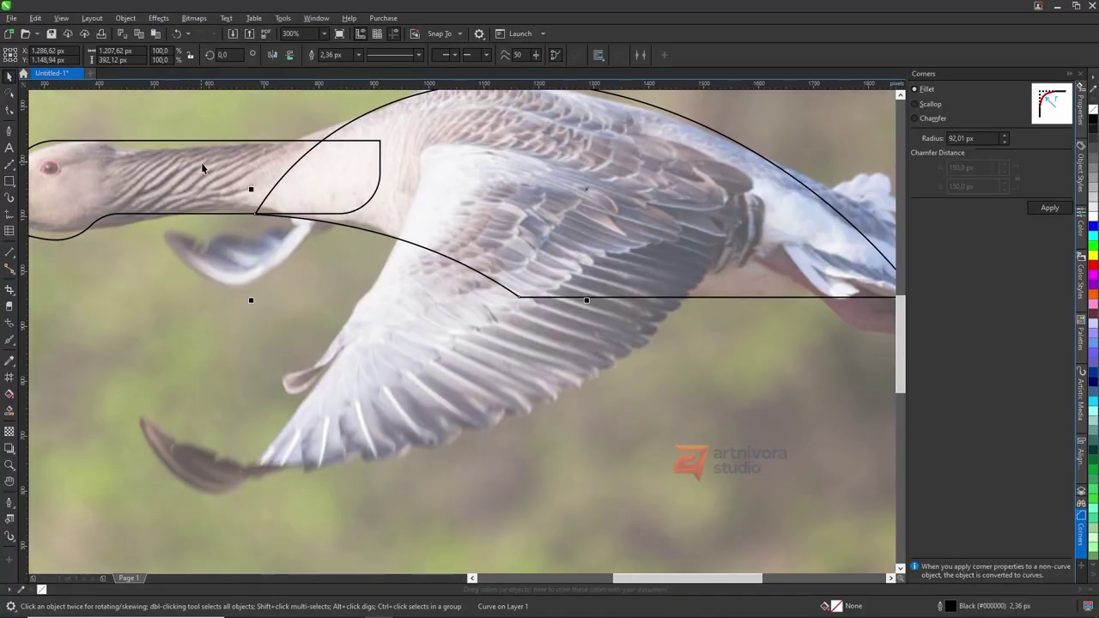
key("ctrl+a")
left_click(335, 57)
scroll(283, 219, "down", 3)
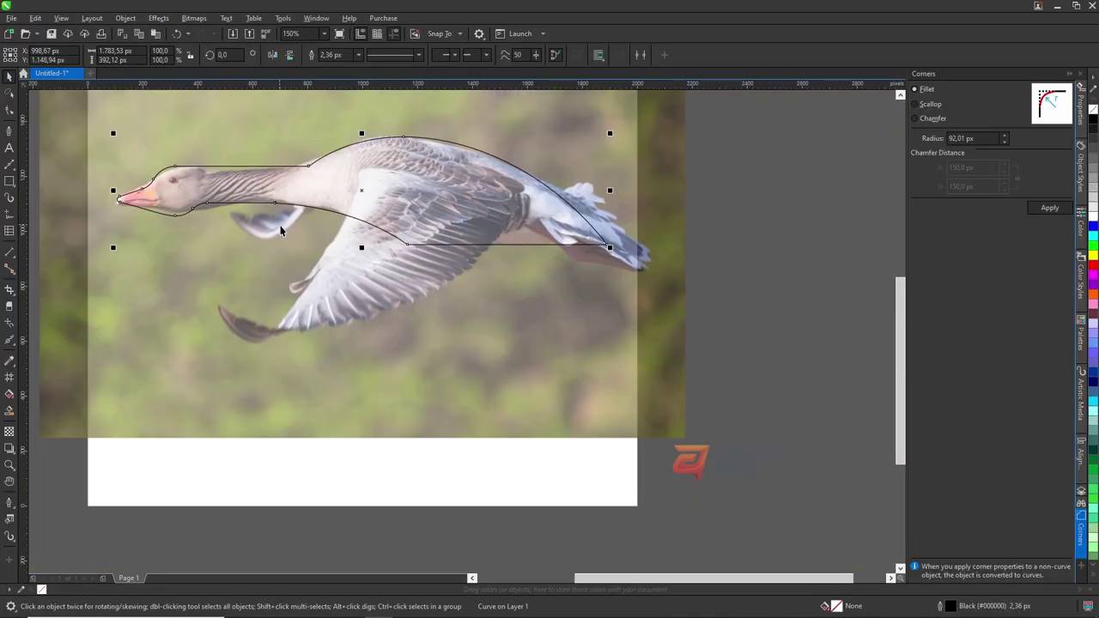
scroll(308, 176, "up", 3)
Step: Move the neck-top node left so the neck flows smoothly into the back
key("F10")
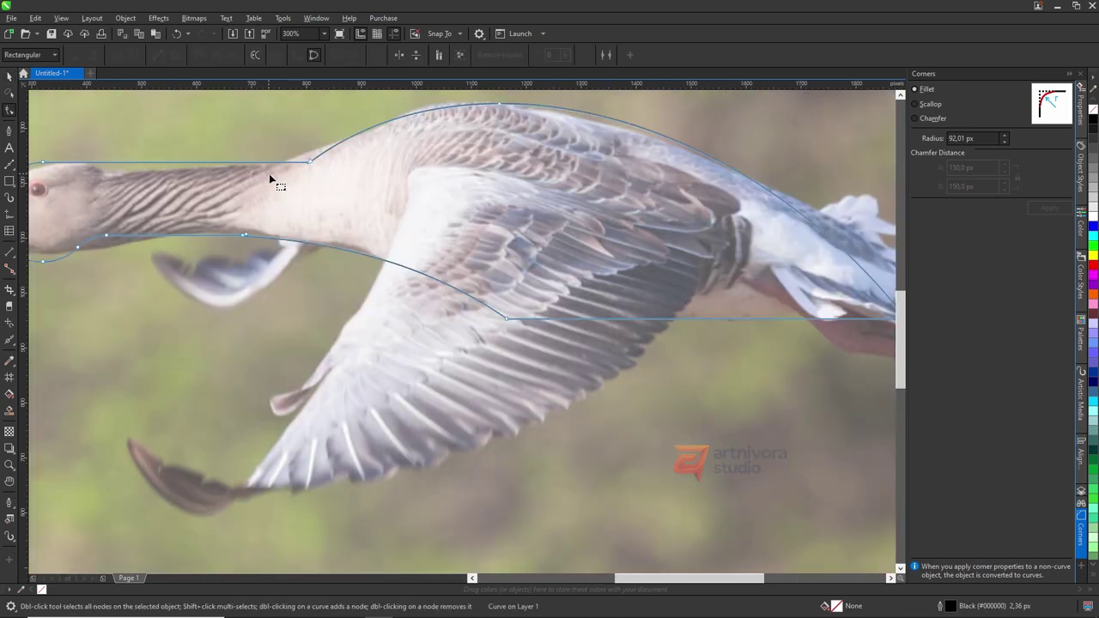
scroll(365, 185, "down", 3)
scroll(344, 178, "up", 3)
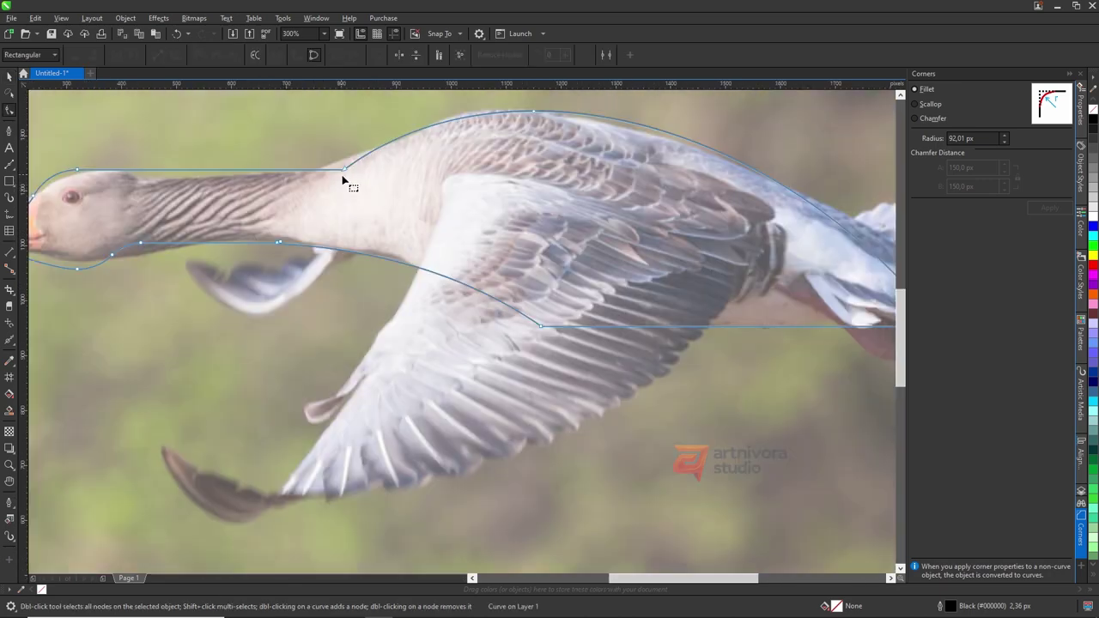
left_click(326, 169)
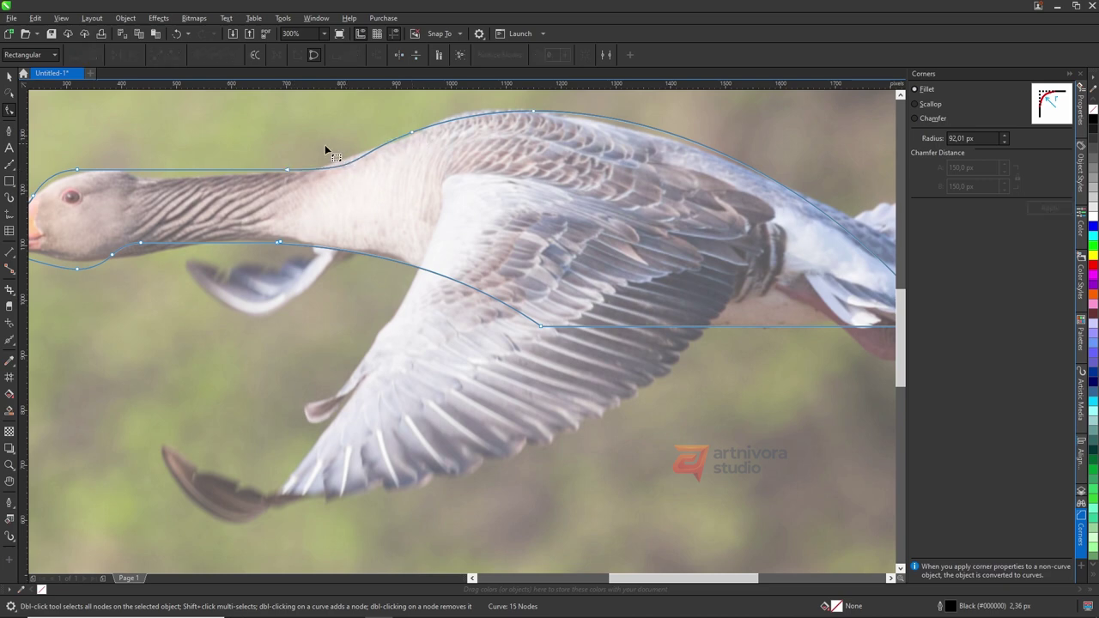
left_click_drag(292, 178, 242, 178)
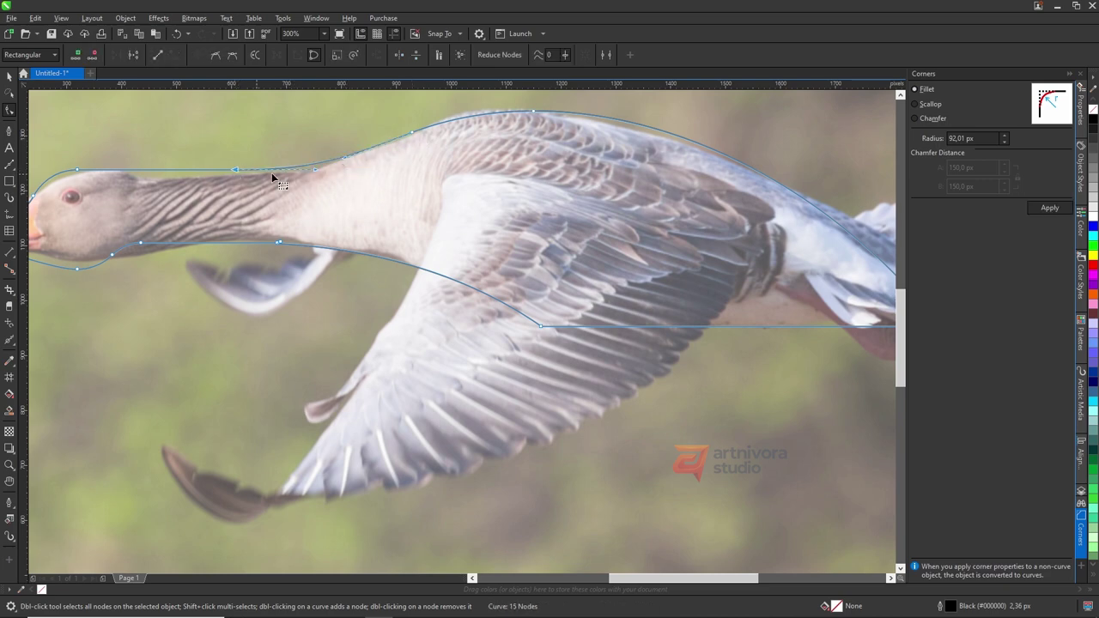
key("space")
Step: Add a node and remove another on the belly line to smooth its curve
scroll(284, 142, "down", 2)
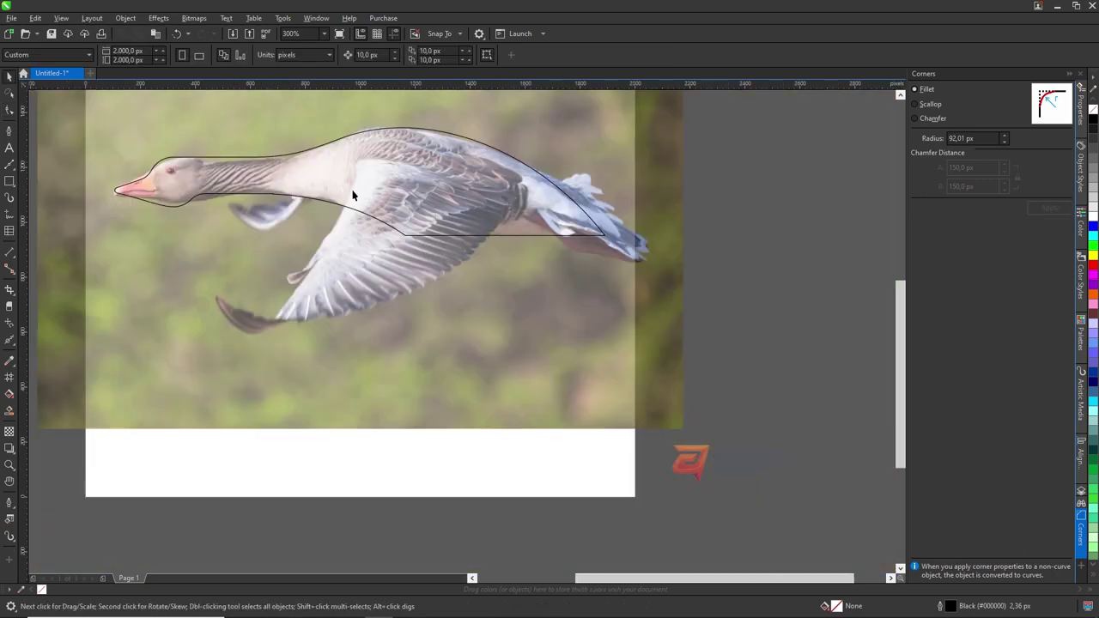
key("space")
double_click(366, 218)
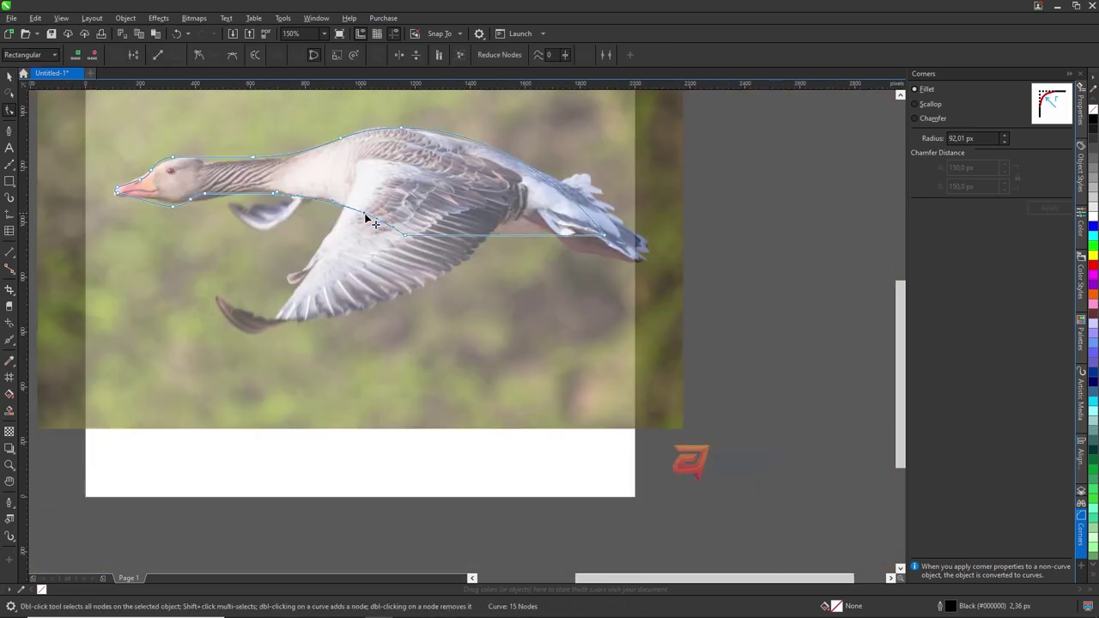
double_click(407, 235)
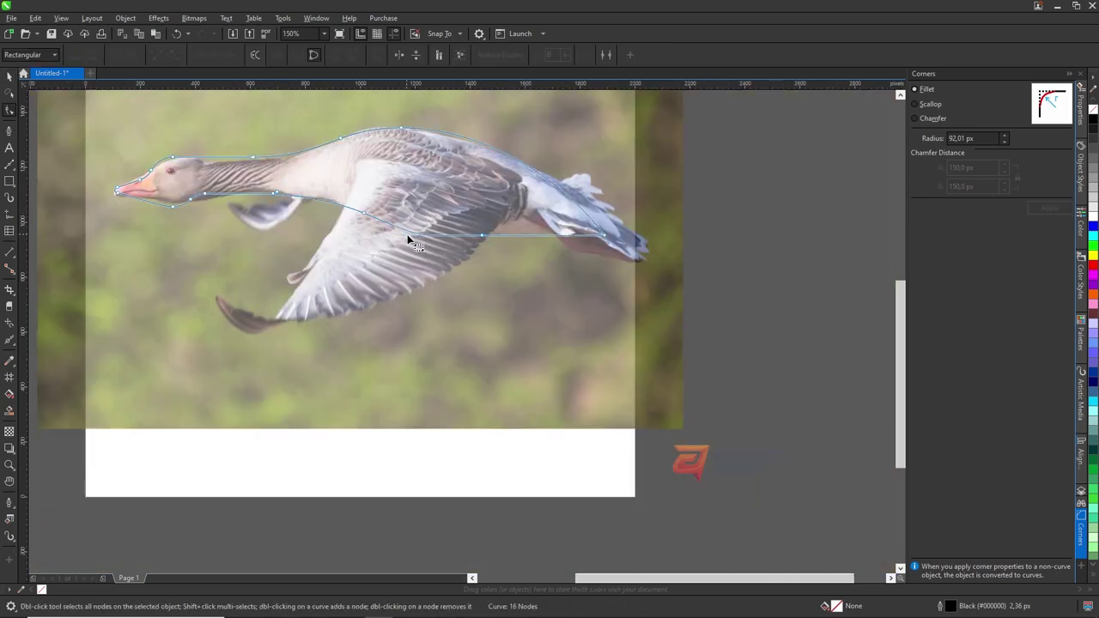
scroll(418, 231, "up", 2)
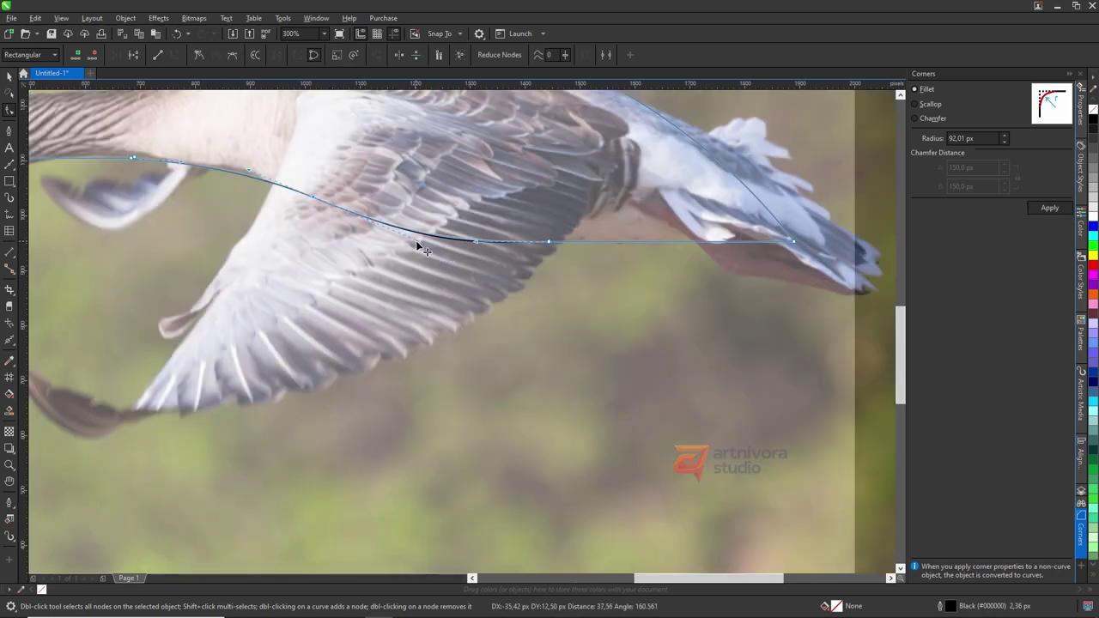
scroll(404, 242, "down", 4)
key("space")
scroll(396, 237, "up", 2)
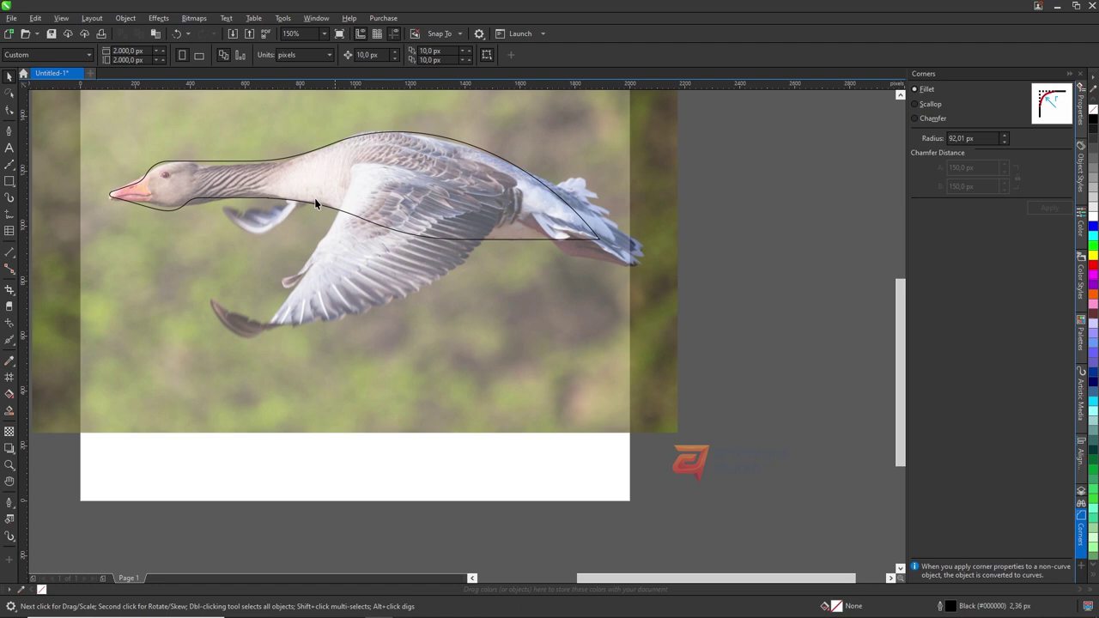
Step: Trace the raised wing as a closed Bezier curve from the shoulder to the wingtip and back
left_click(10, 164)
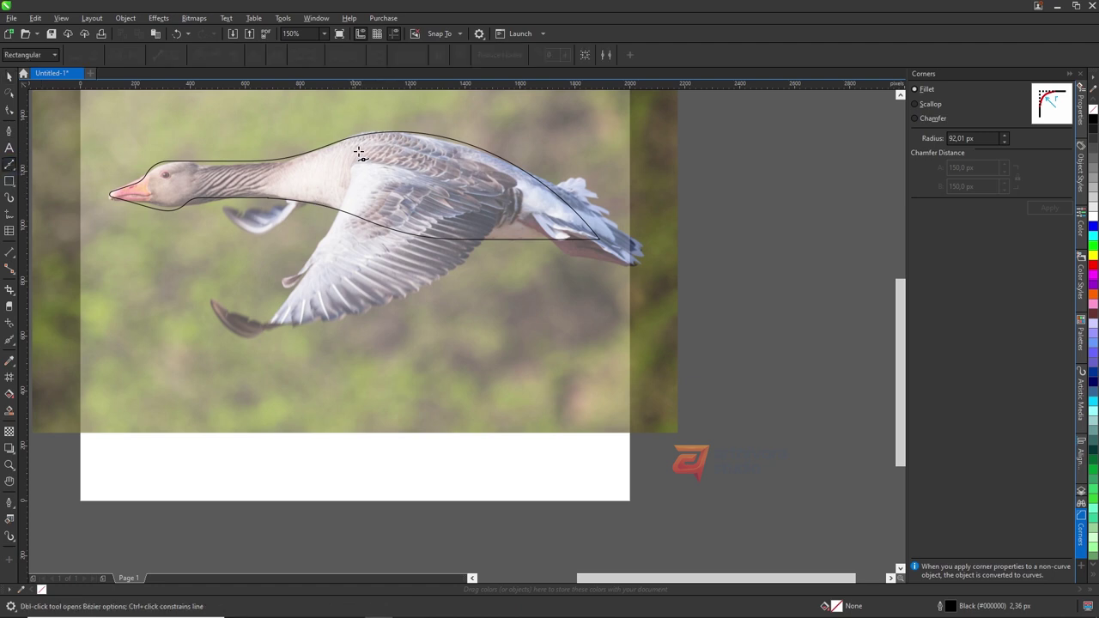
left_click(348, 139)
left_click_drag(217, 374, 79, 492)
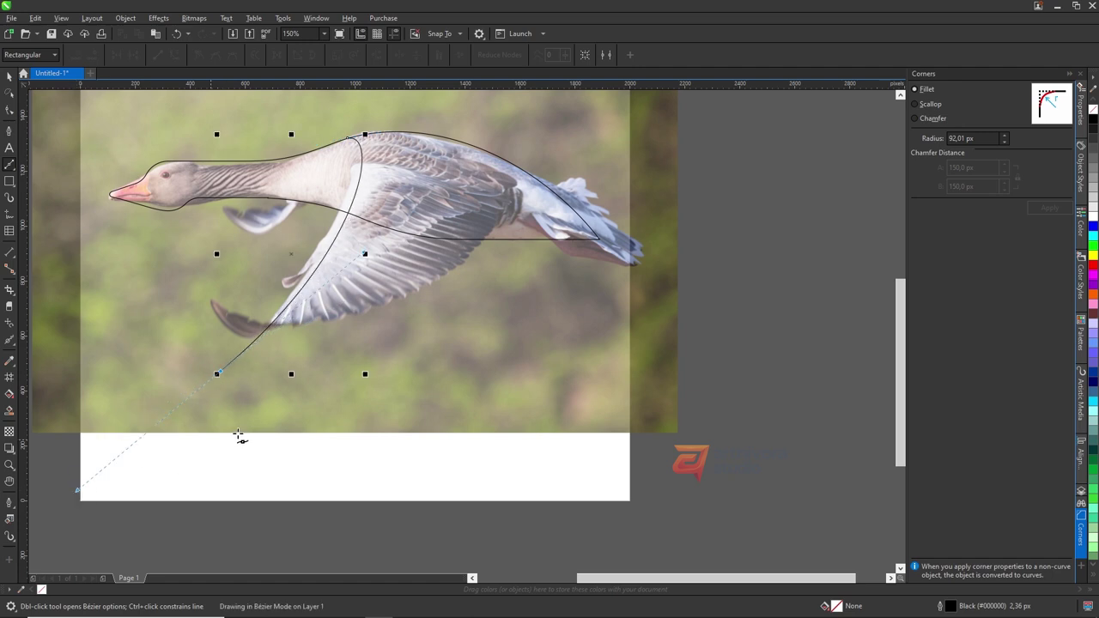
key("ctrl+z")
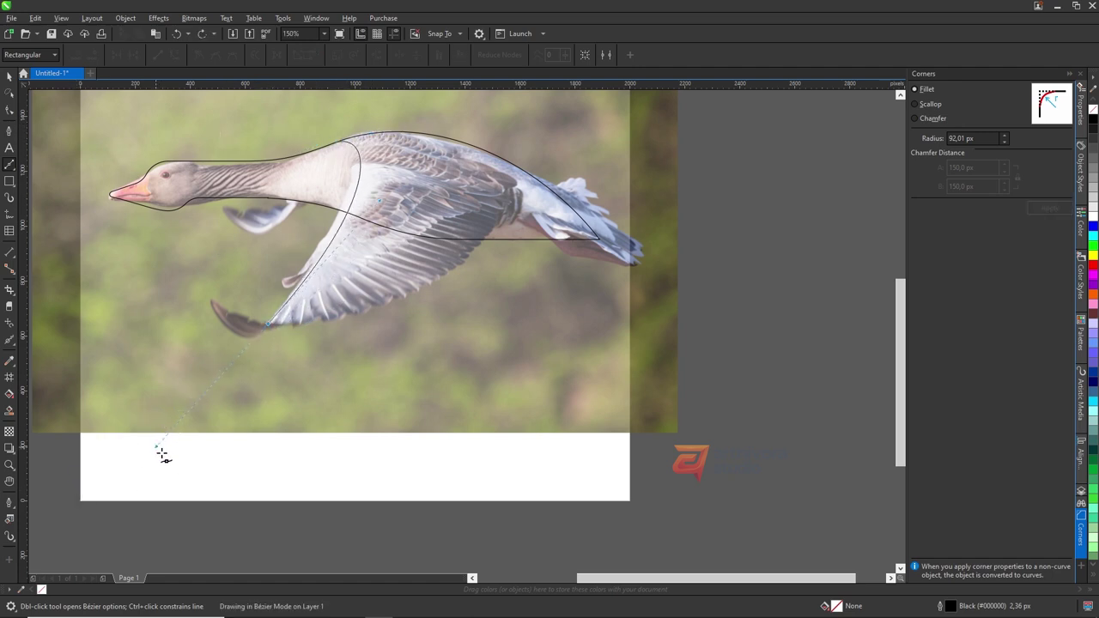
left_click_drag(265, 327, 156, 445)
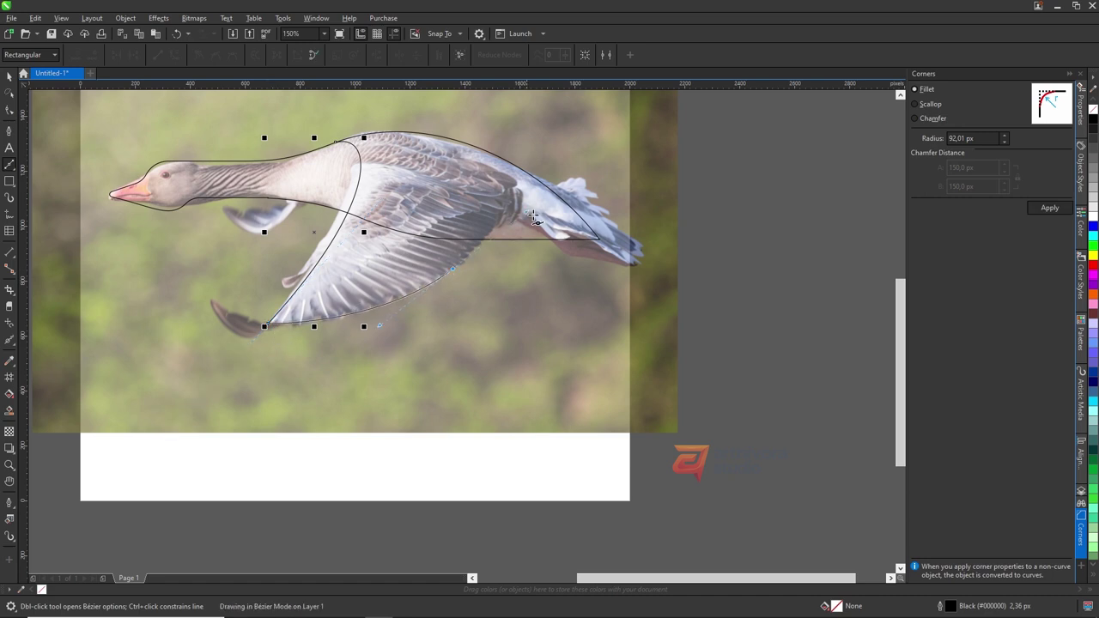
left_click_drag(453, 268, 527, 206)
left_click_drag(439, 136, 445, 140)
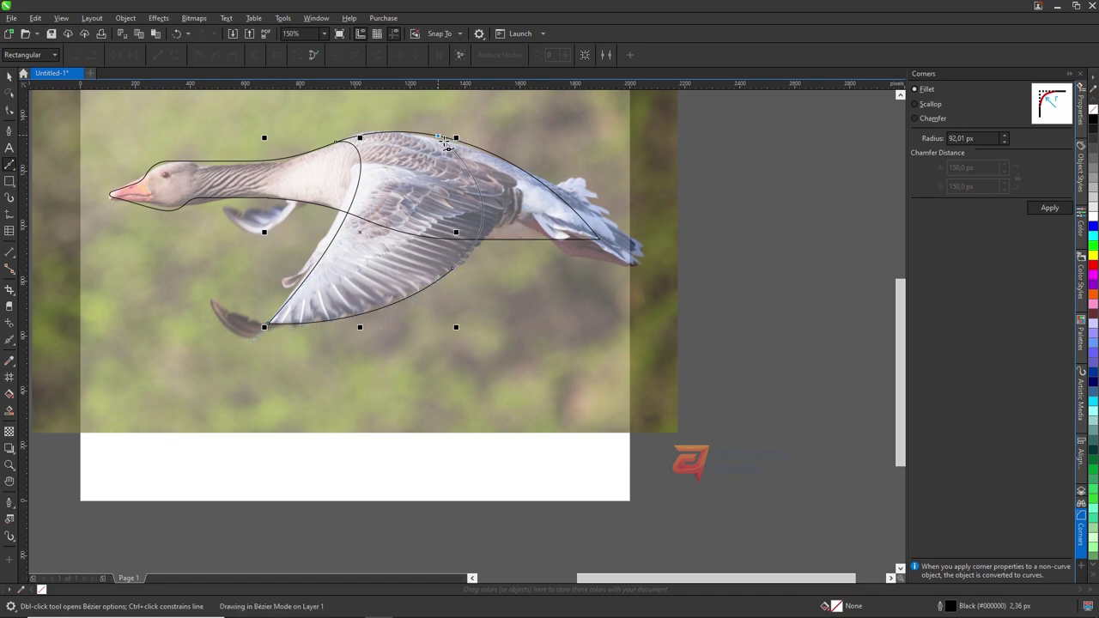
left_click(393, 126)
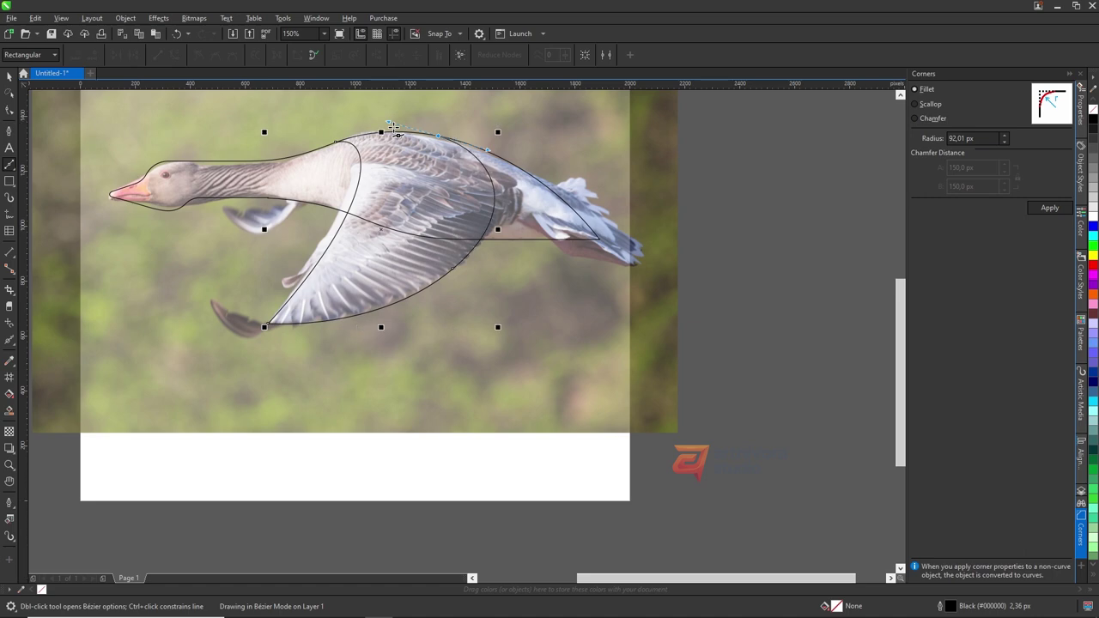
left_click_drag(342, 148, 434, 135)
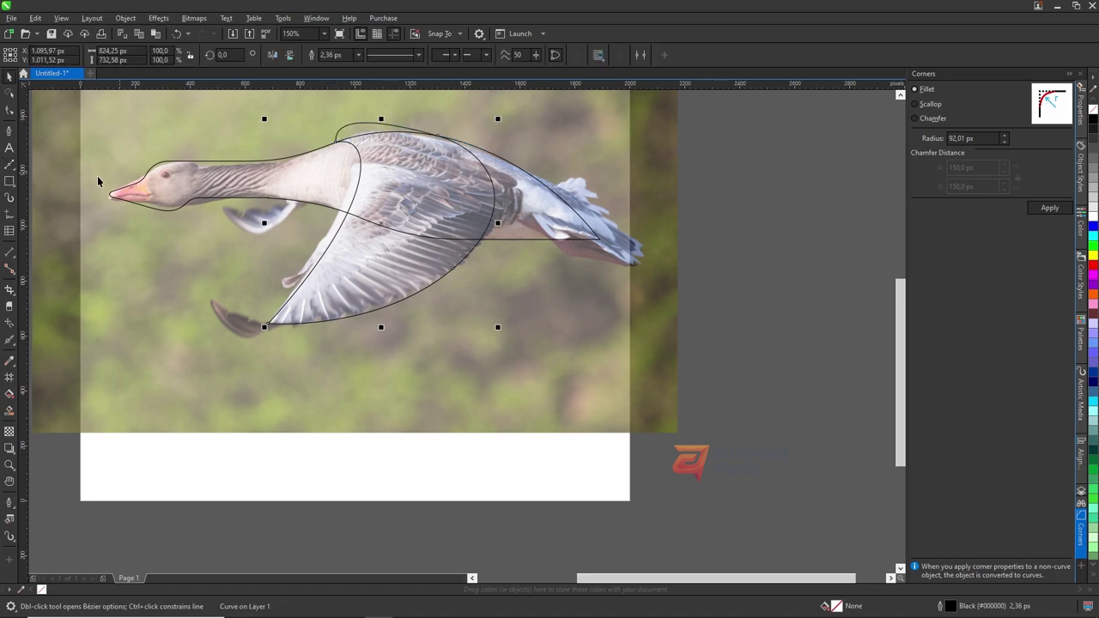
key("space")
Step: Draw a rectangle over the bump above the back and trim it away
key("F6")
scroll(434, 135, "up", 1)
left_click_drag(193, 101, 545, 212)
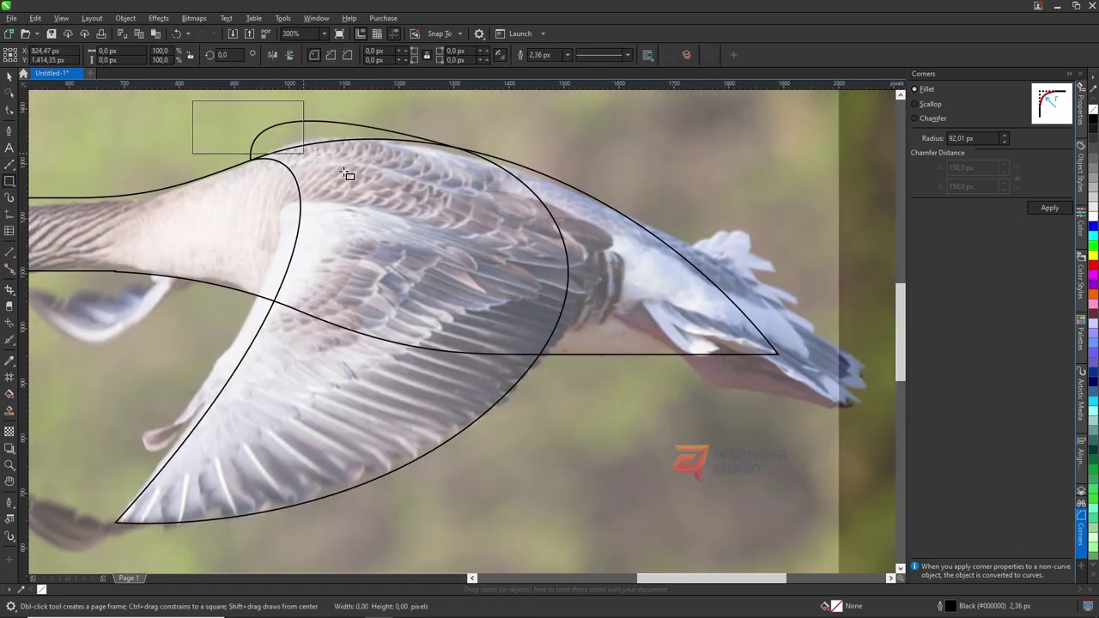
left_click(534, 180, "shift")
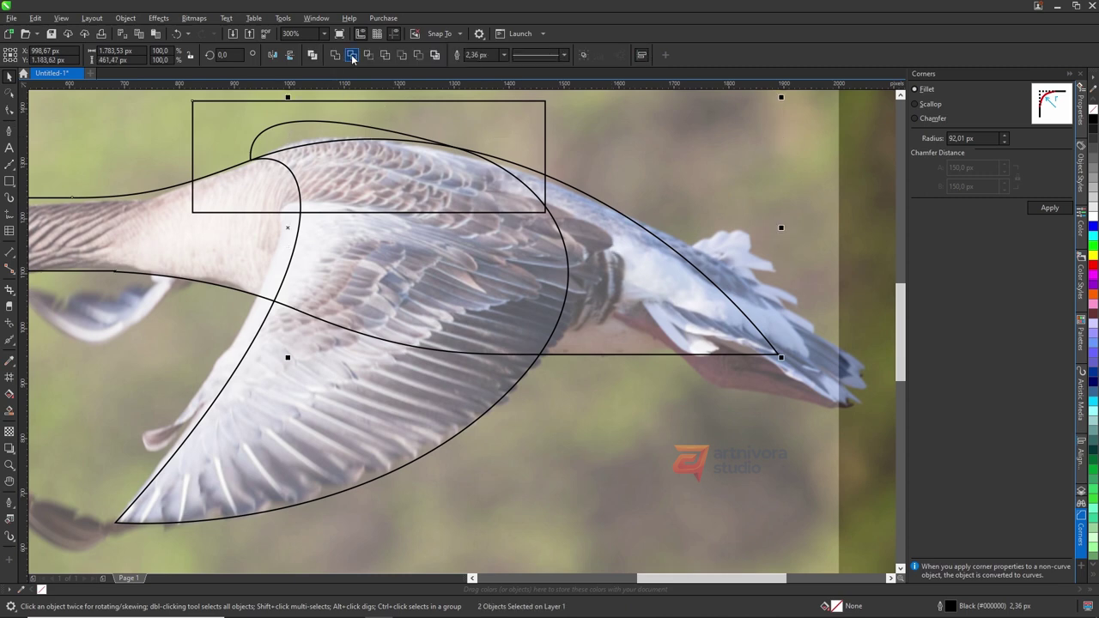
left_click(351, 54)
scroll(376, 276, "down", 1)
left_click(418, 54)
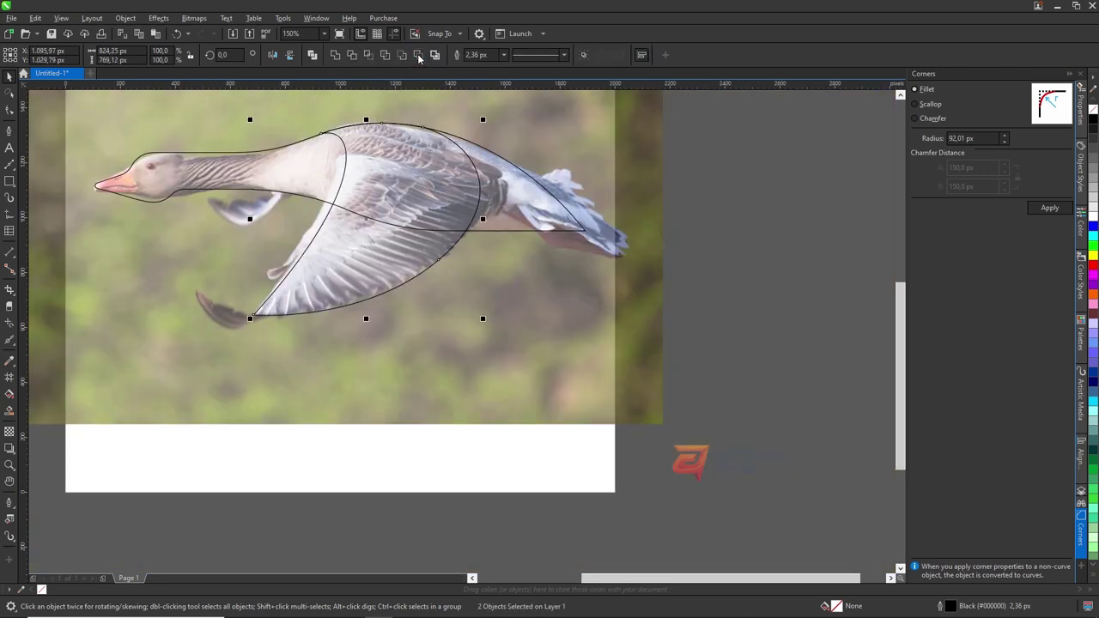
Step: Add a node to the wing curve and bend its lower edge to match the photo
key("Escape")
double_click(333, 282)
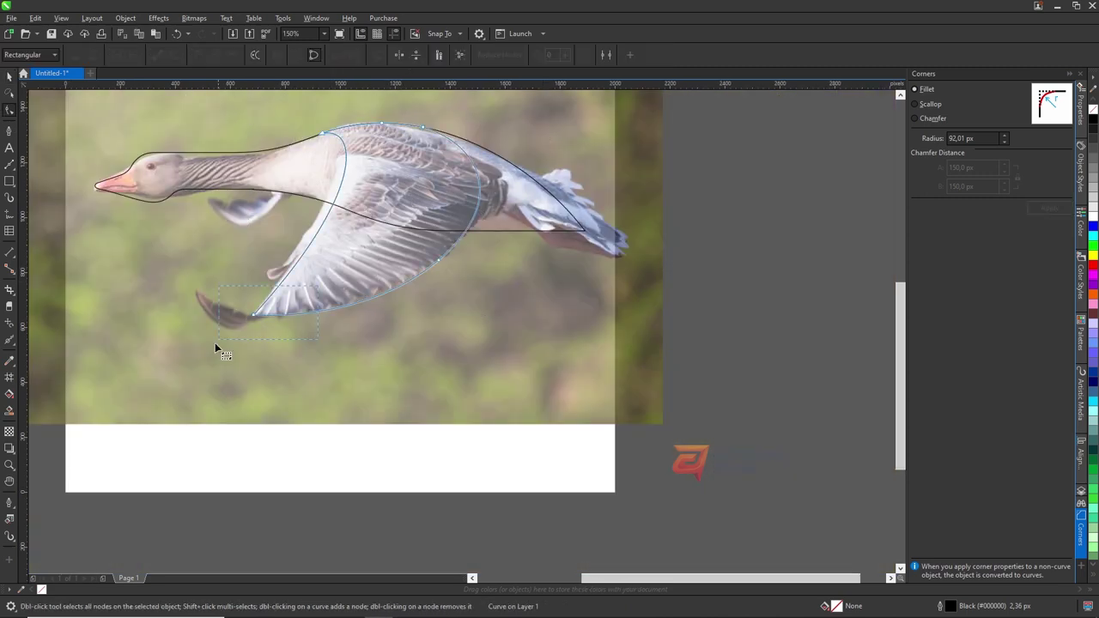
double_click(481, 186)
left_click(427, 273)
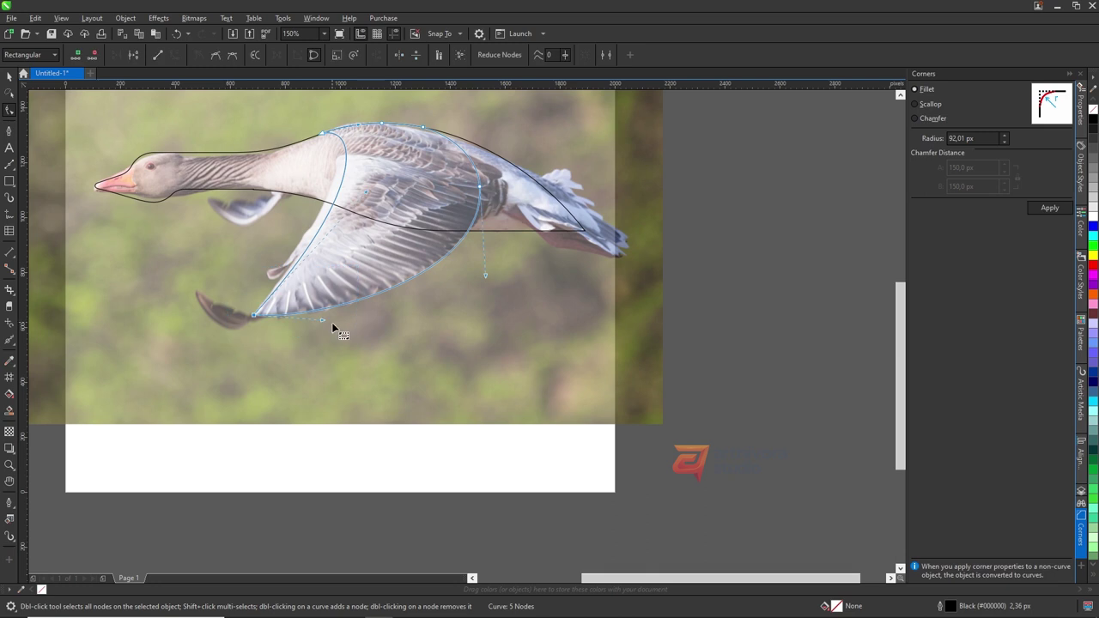
left_click_drag(327, 321, 345, 315)
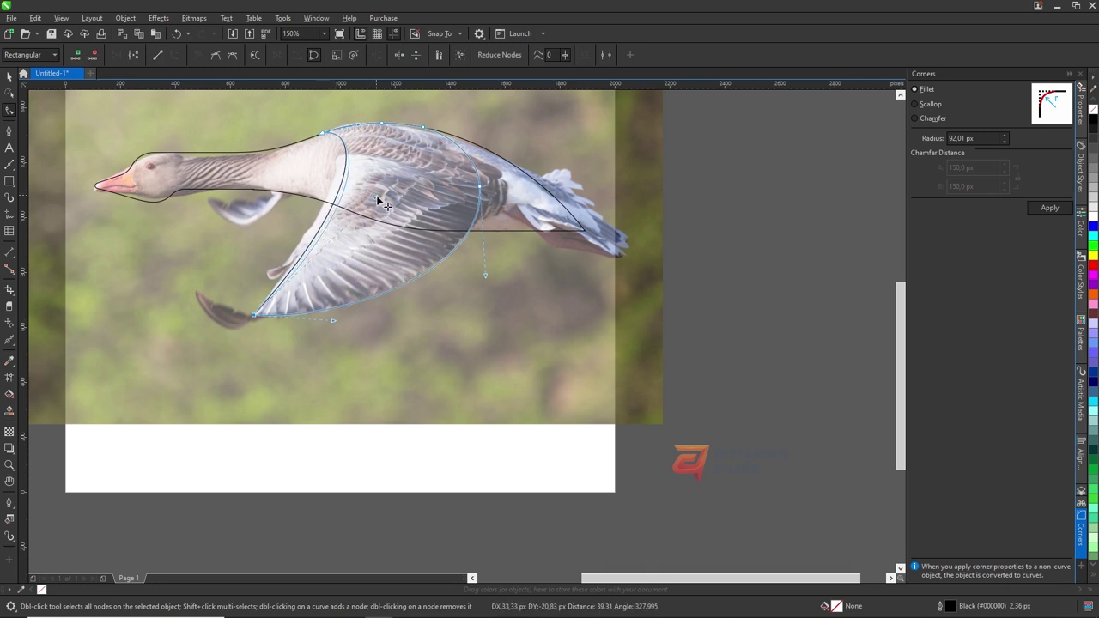
left_click(447, 329)
key("space")
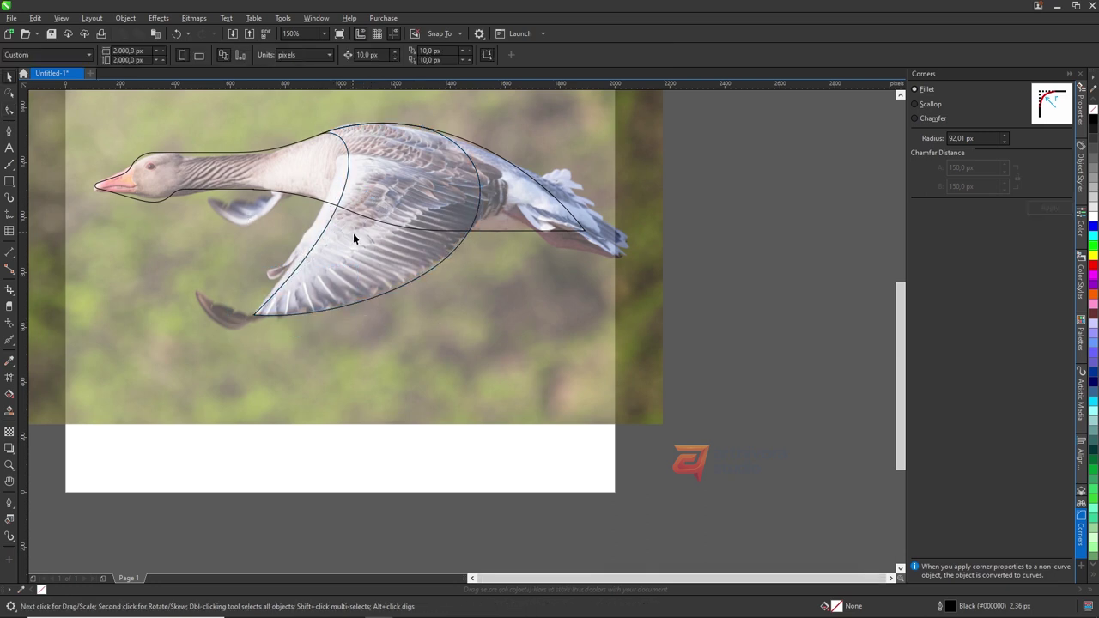
scroll(353, 233, "down", 2)
scroll(302, 205, "up", 4)
Step: Reshape the top-of-head, forehead and lower-beak curves of the outline to follow the photo
scroll(279, 214, "down", 3)
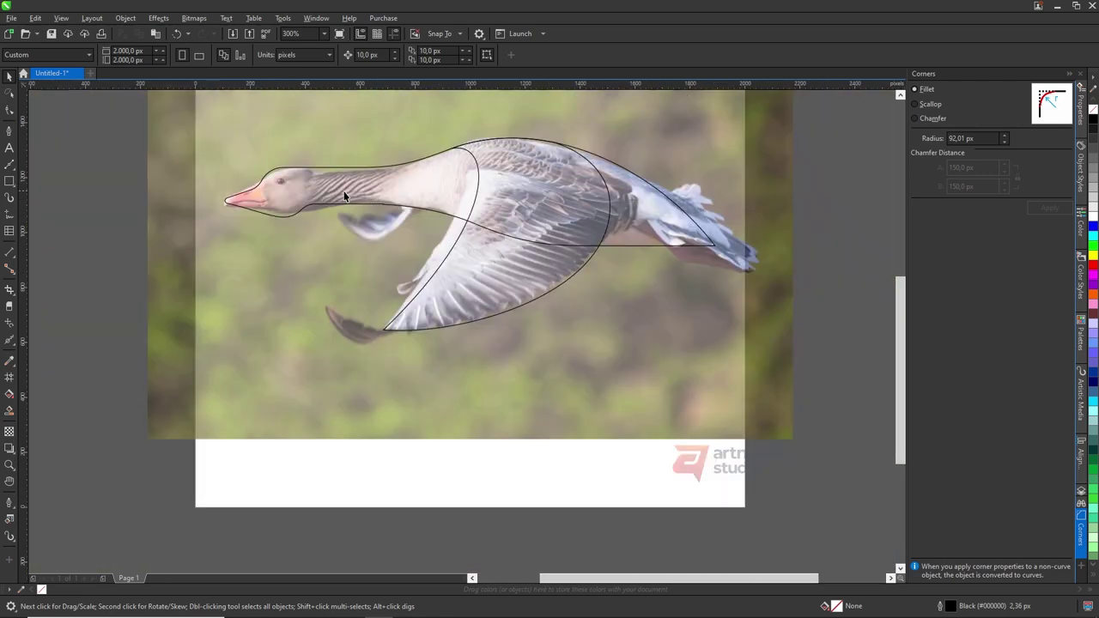
scroll(304, 168, "up", 4)
key("space")
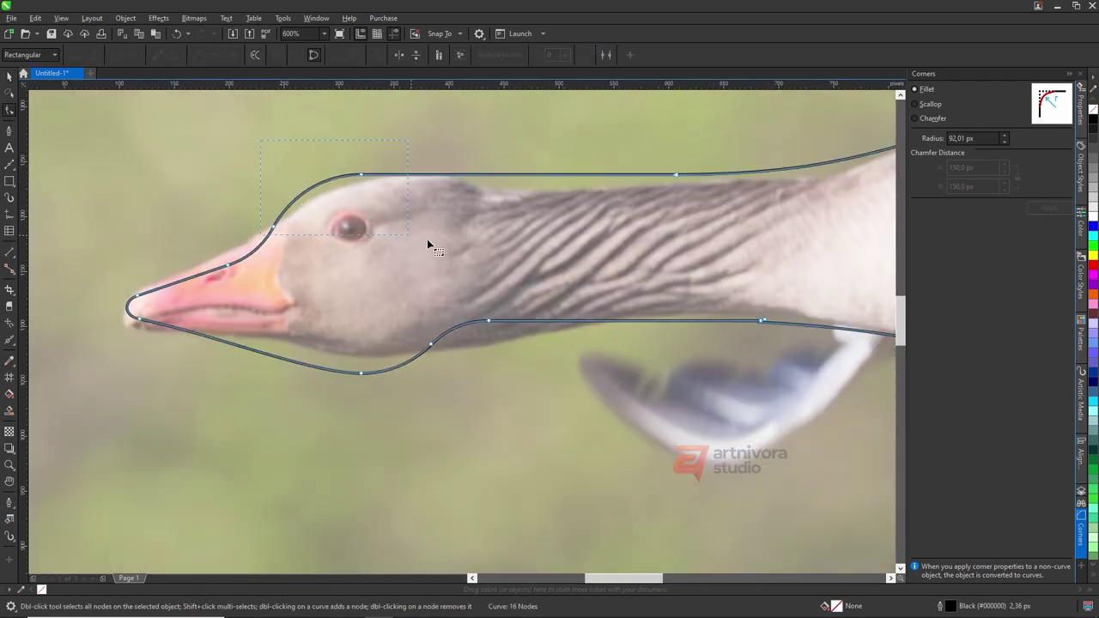
left_click_drag(427, 245, 421, 240)
left_click_drag(362, 176, 389, 176)
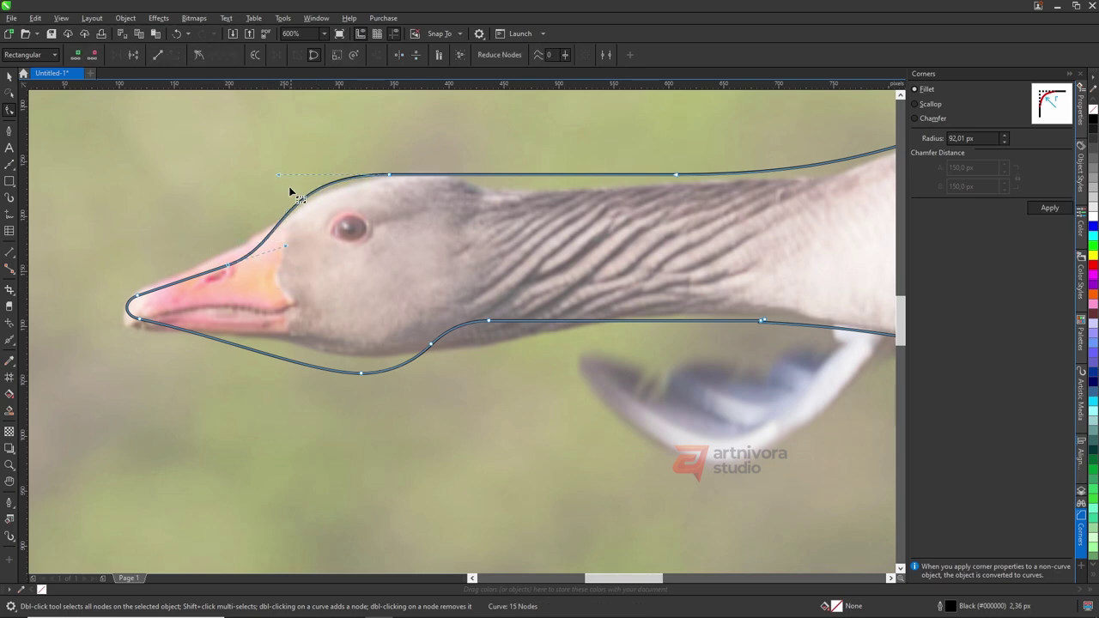
left_click_drag(282, 178, 325, 184)
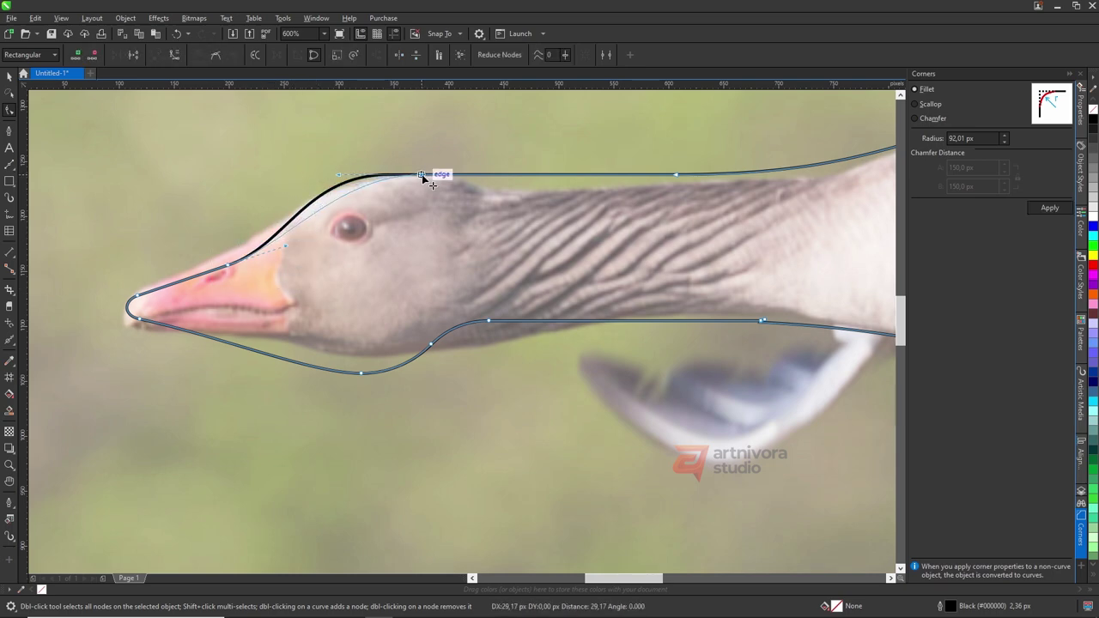
scroll(311, 243, "down", 2)
scroll(357, 306, "up", 2)
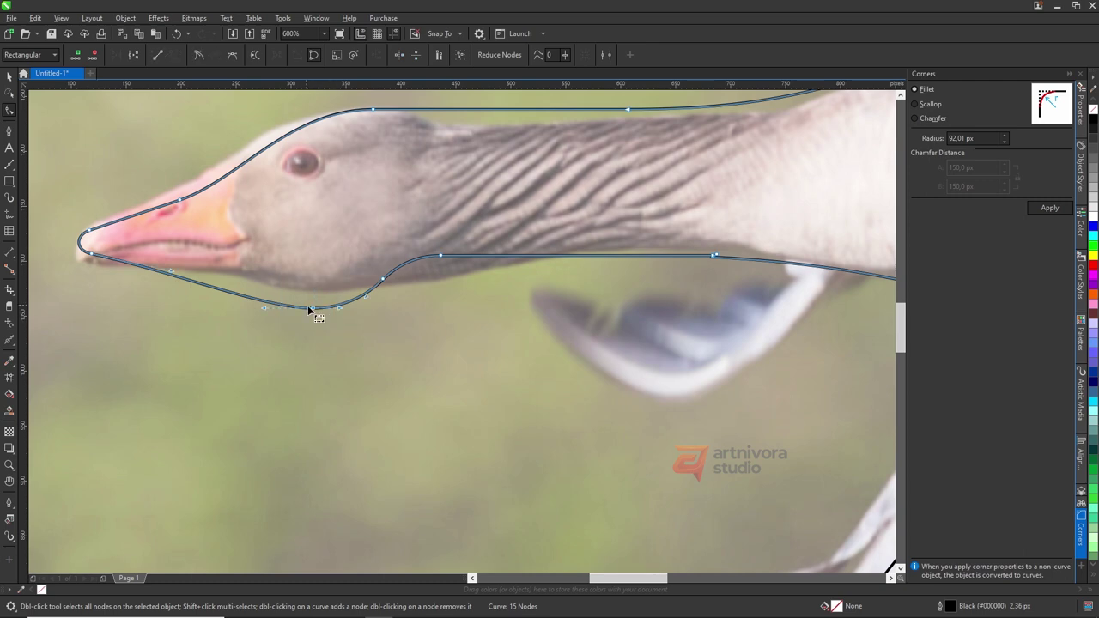
mouse_move(315, 312)
left_mouse_down()
mouse_move(317, 292)
mouse_move(383, 284)
mouse_move(375, 295)
left_mouse_up()
left_click(315, 290)
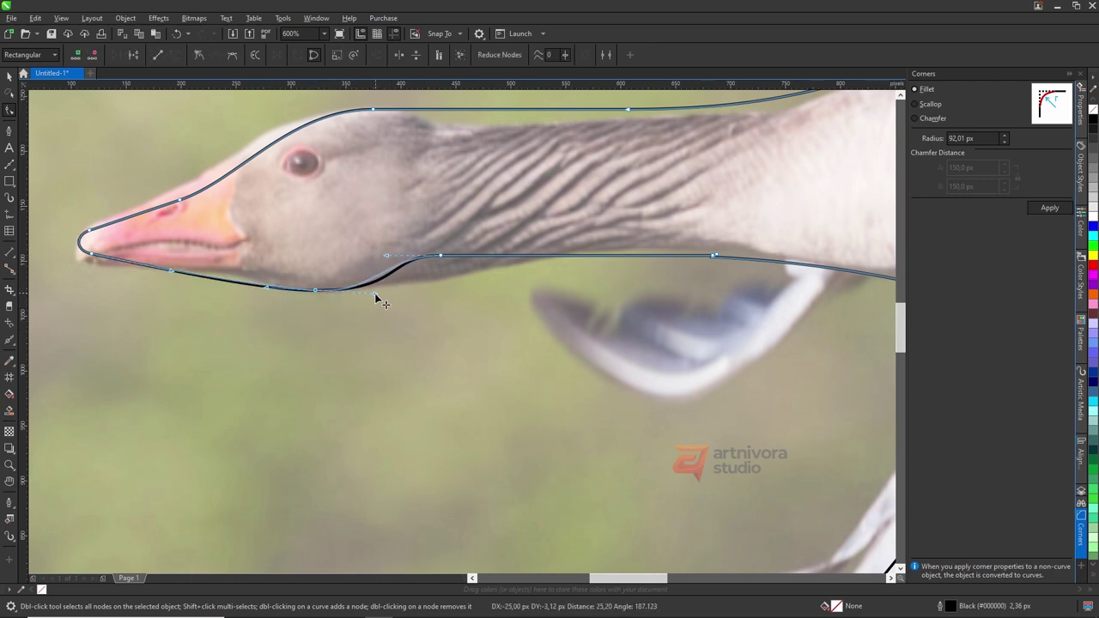
scroll(292, 319, "down", 2)
key("space")
Step: Smooth the S-curve under the throat so it follows the neck's underside
scroll(306, 299, "down", 1)
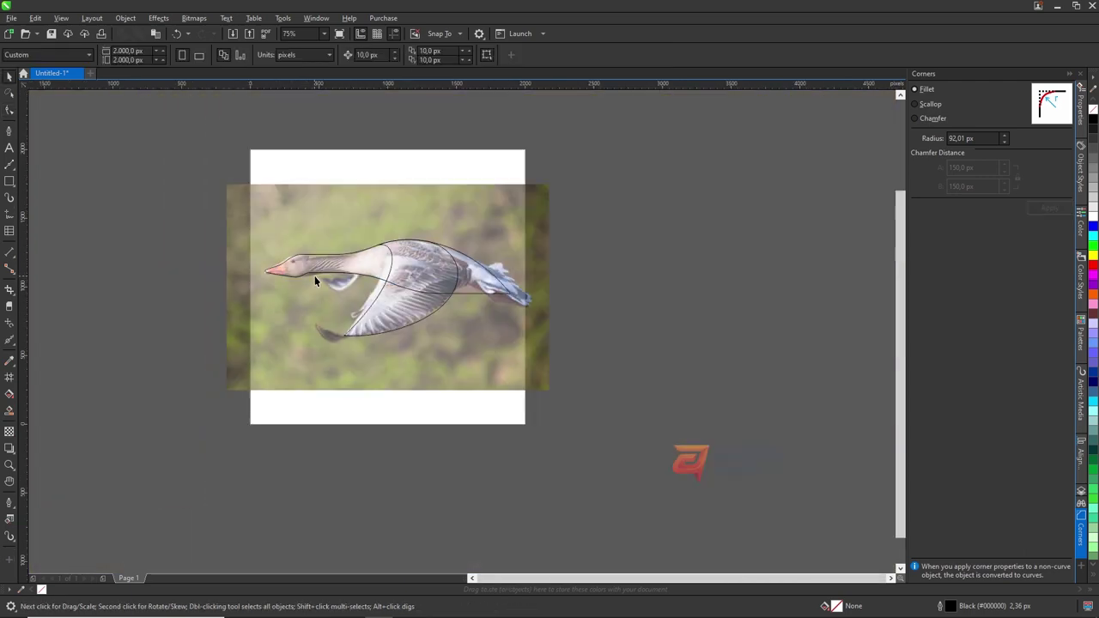
scroll(314, 276, "up", 3)
left_click(298, 258)
key("F10")
left_click(294, 253)
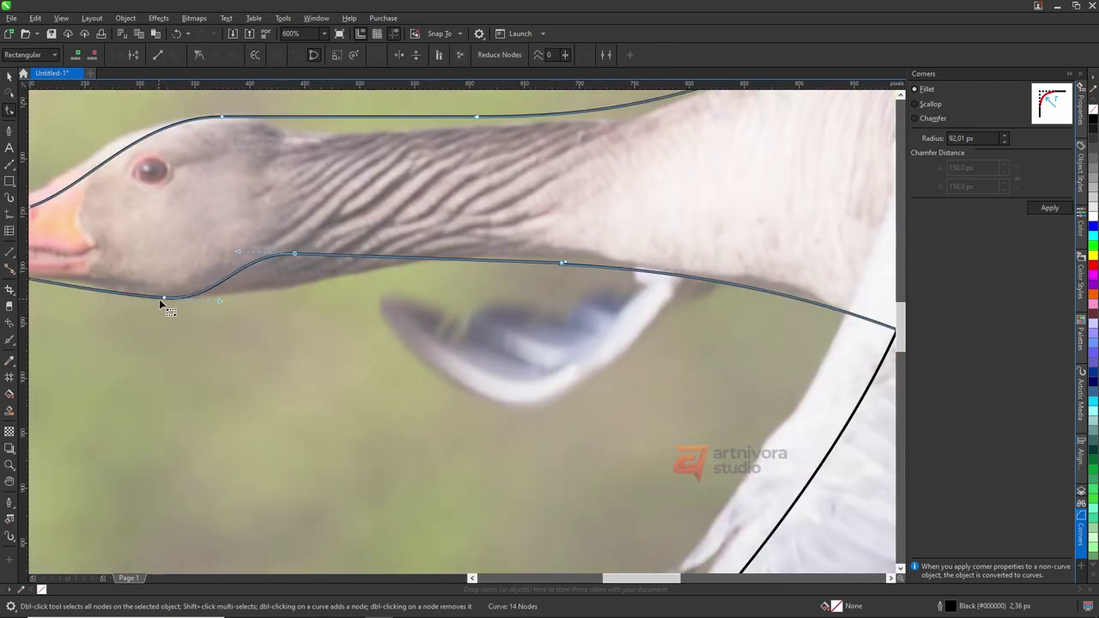
left_click_drag(164, 300, 216, 308)
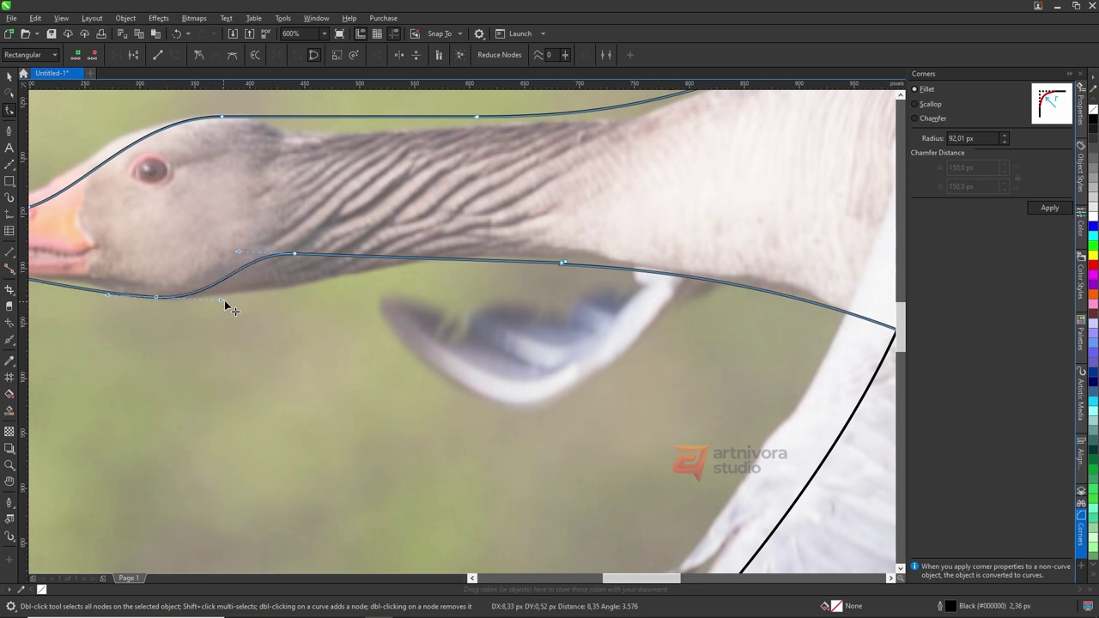
scroll(232, 306, "down", 3)
key("space")
scroll(256, 303, "down", 1)
scroll(407, 296, "up", 1)
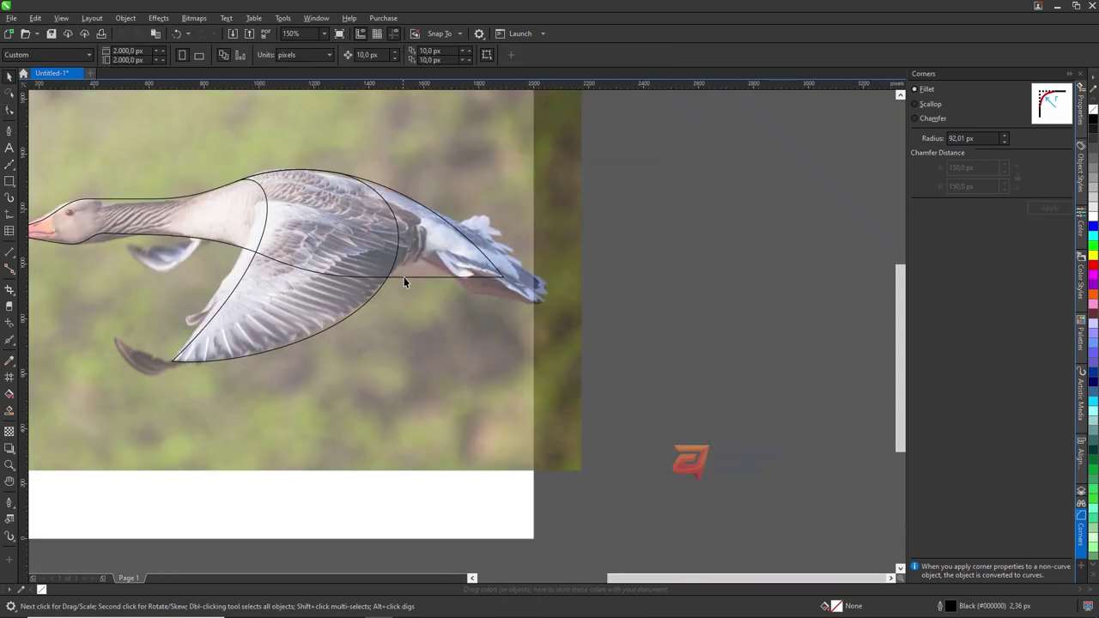
scroll(406, 277, "down", 1)
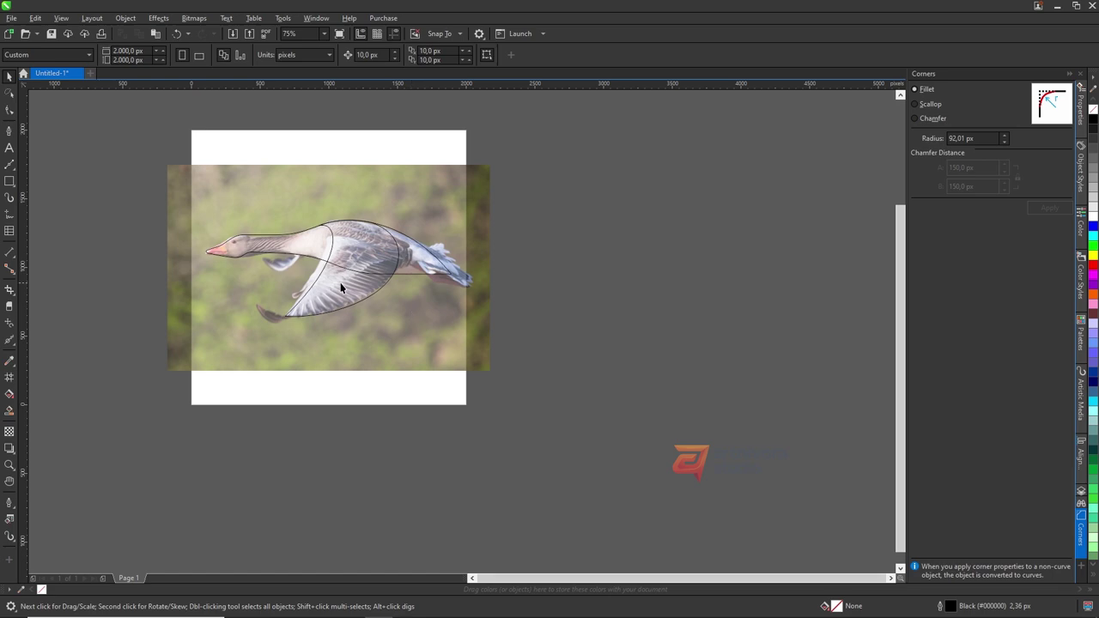
Step: Move the reference photo off the page beside the tracing
scroll(341, 288, "up", 1)
right_click(255, 147)
left_click(304, 179)
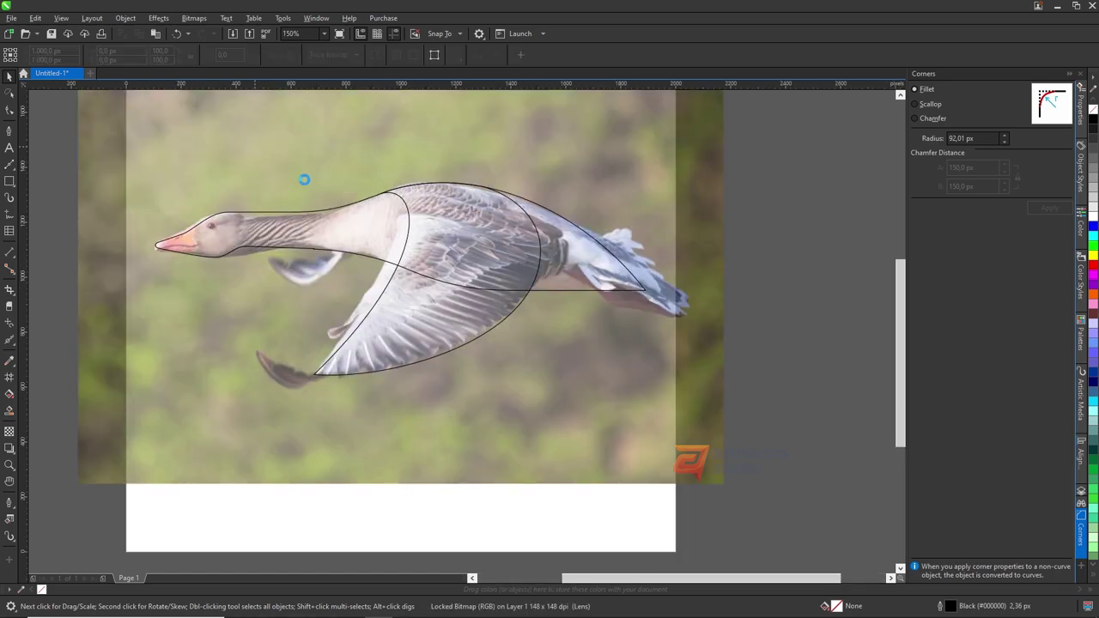
scroll(304, 180, "down", 1)
left_click_drag(278, 181, 391, 181)
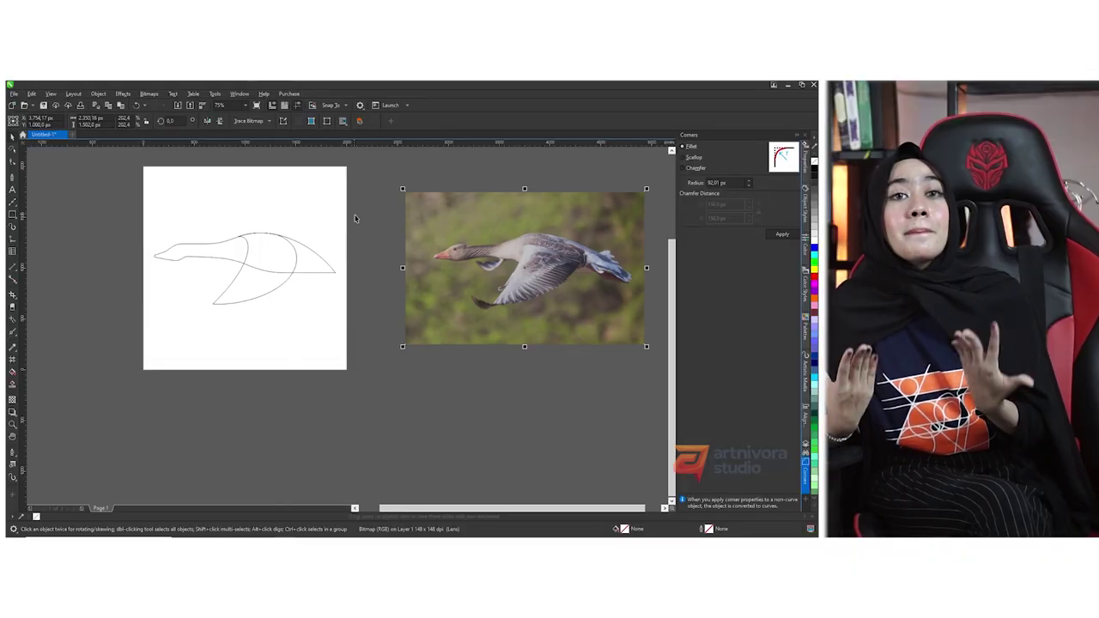
left_click(294, 221)
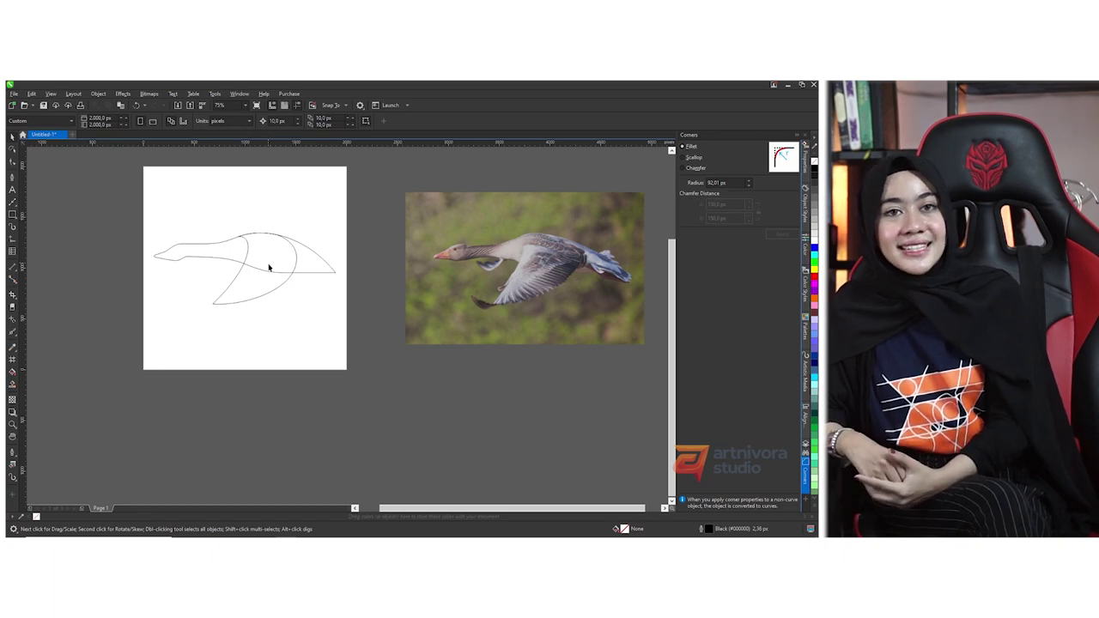
scroll(269, 268, "up", 1)
Step: Rotate the wing curve, shrink it slightly and nudge it a little left
left_click(438, 208)
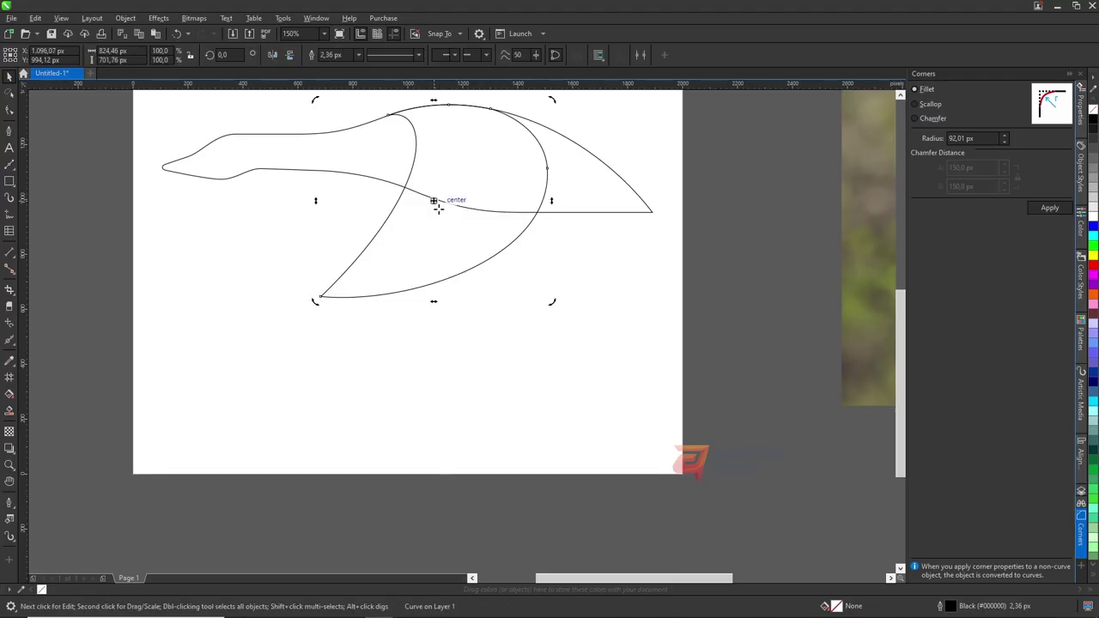
left_click_drag(556, 306, 455, 323)
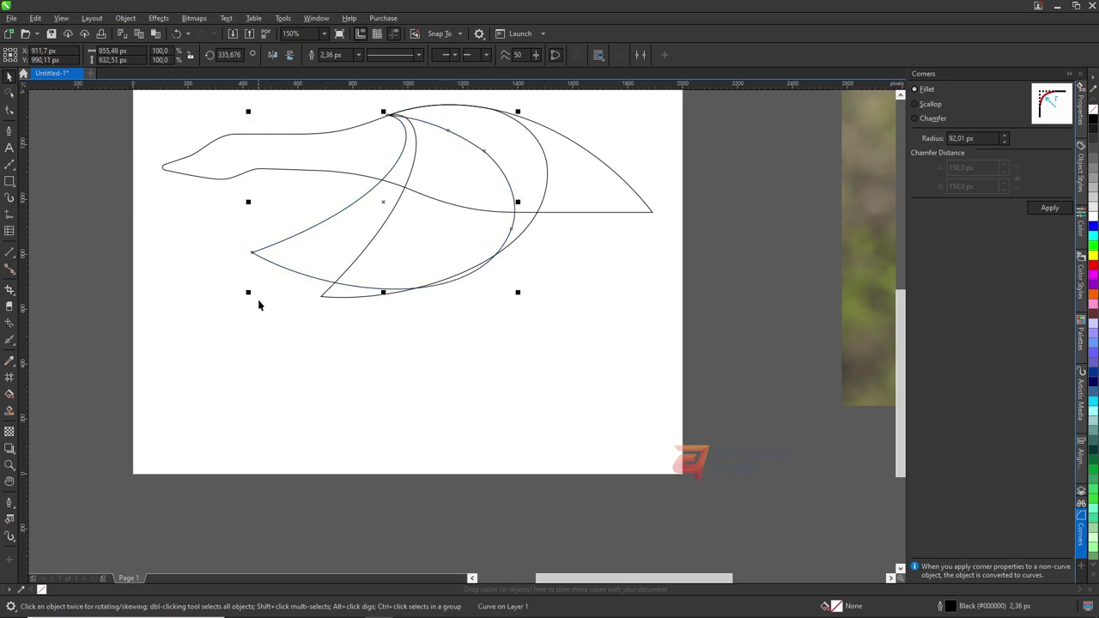
left_click_drag(249, 295, 269, 284)
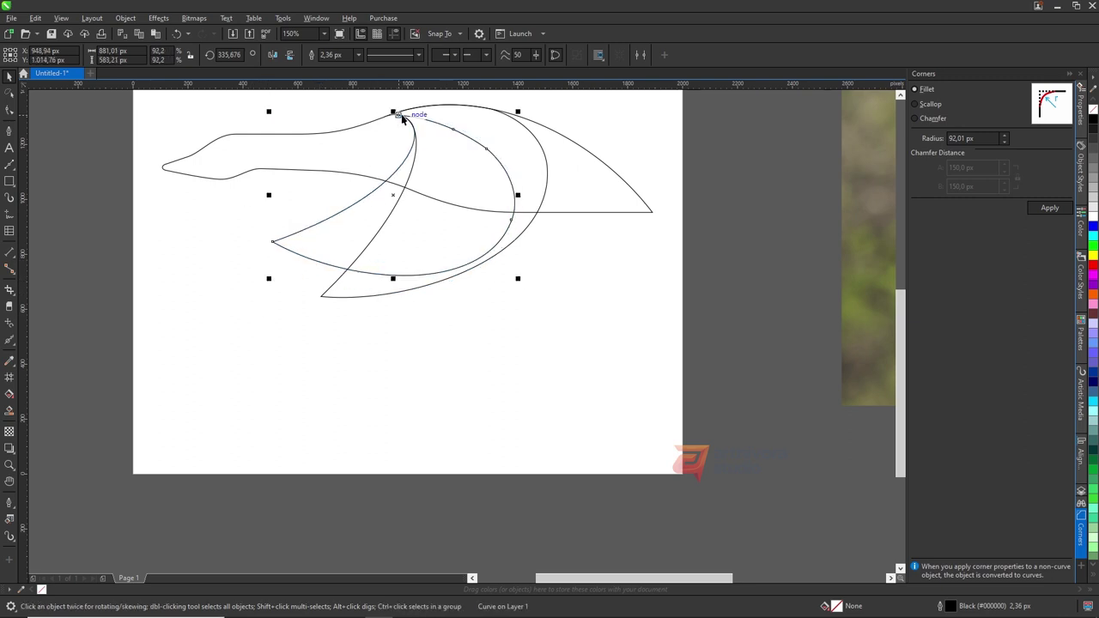
left_click_drag(402, 119, 393, 120)
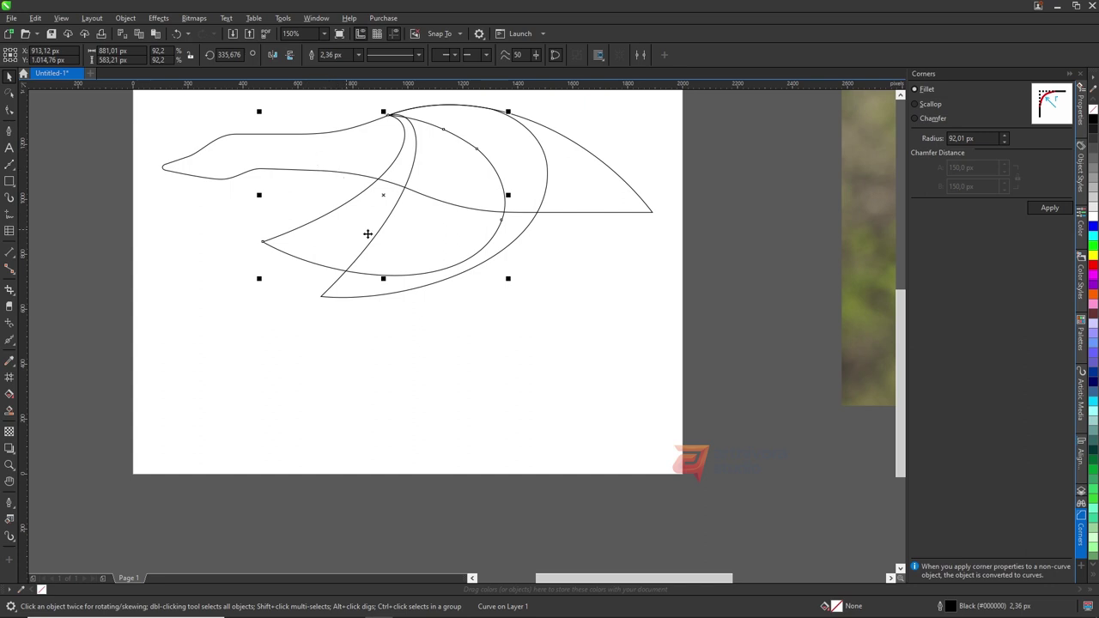
key("F10")
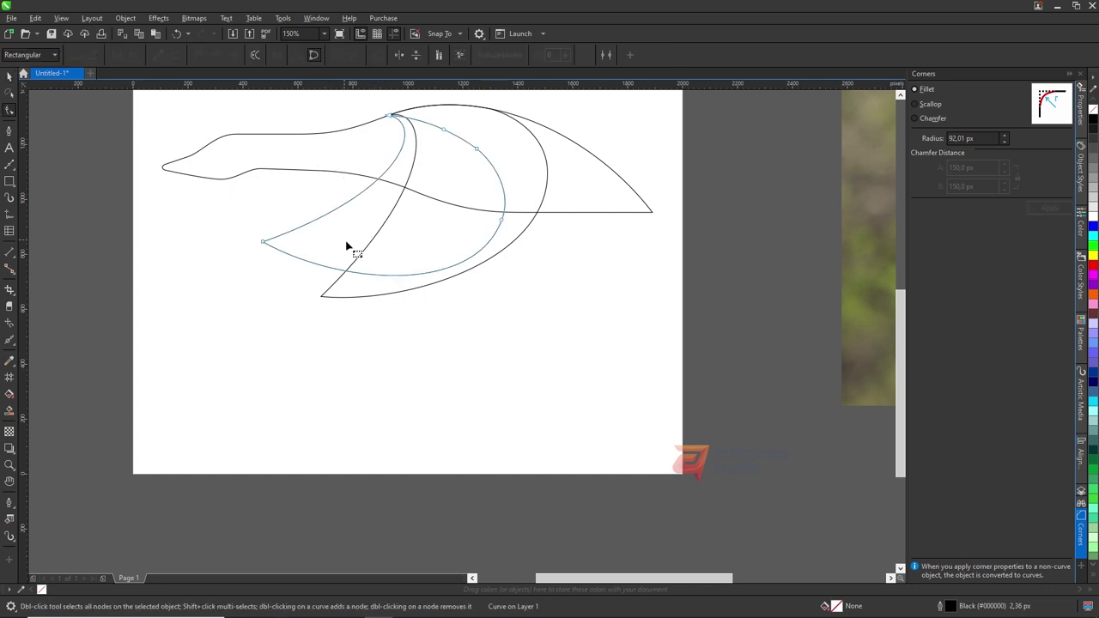
key("space")
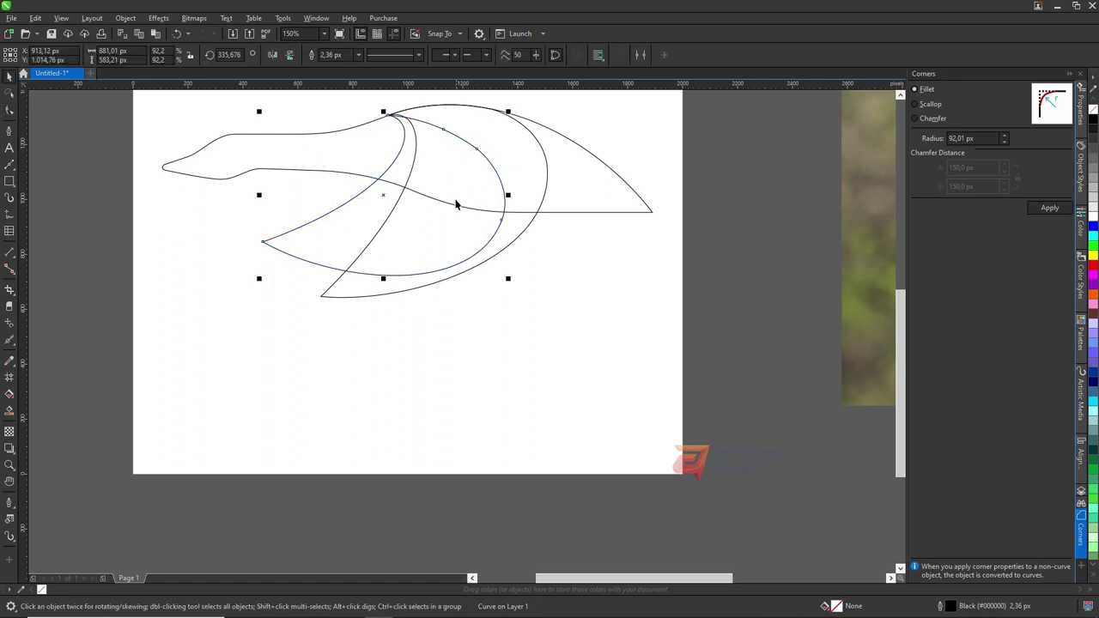
Step: Skew a copy of the wing curve leftward and flatten it vertically as a third wing layer
left_click(379, 295)
left_click_drag(441, 309, 369, 308)
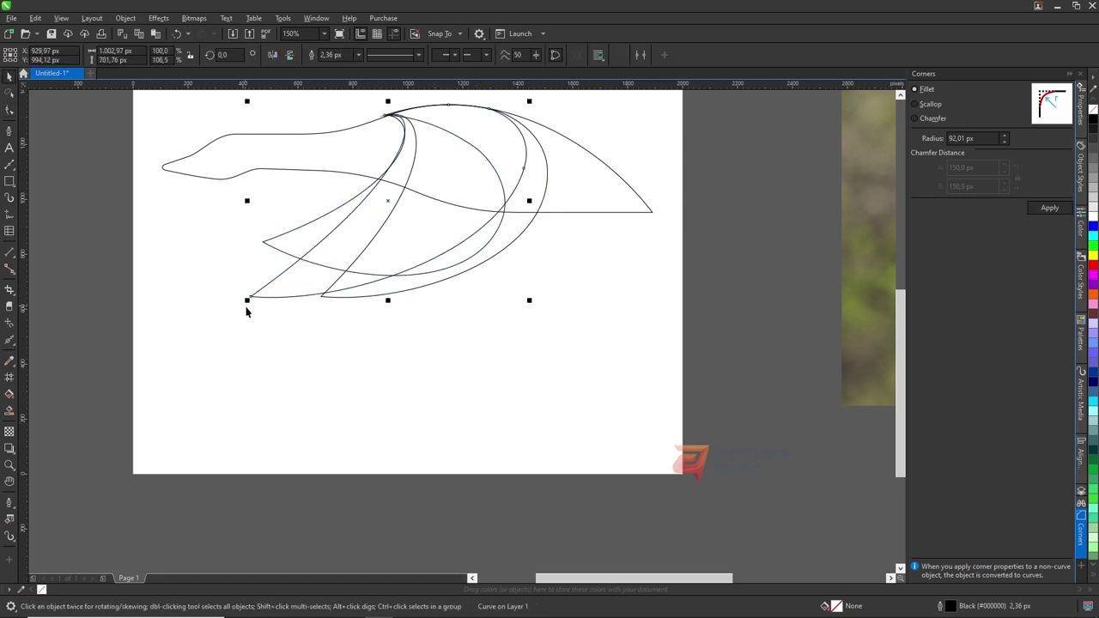
left_click_drag(386, 312, 397, 271)
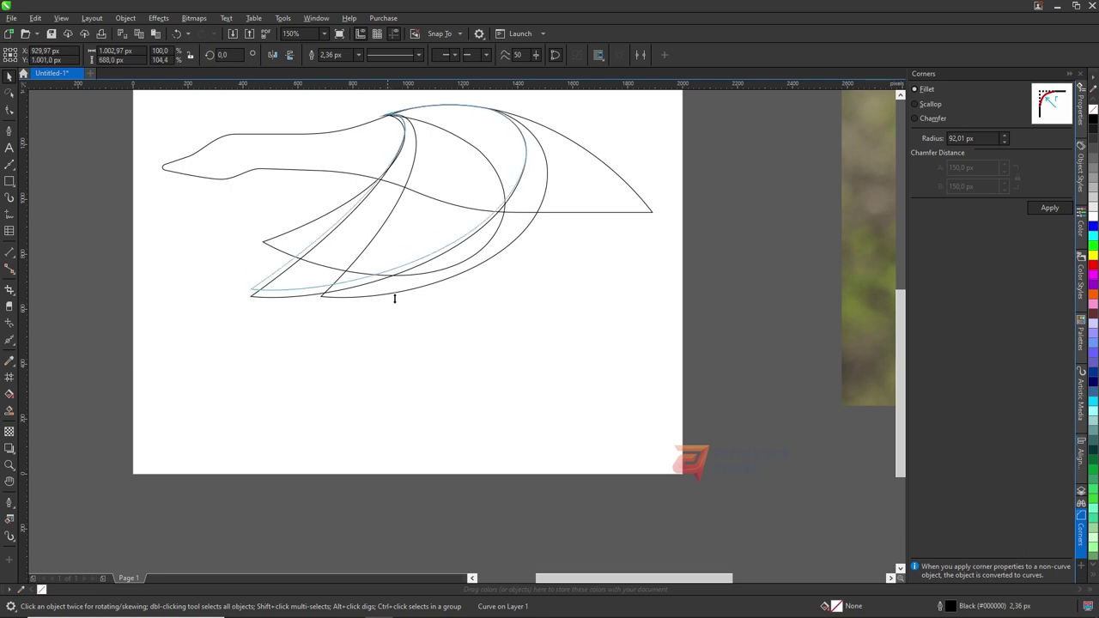
left_click(321, 321)
left_click_drag(277, 247, 564, 246)
scroll(565, 246, "down", 2)
Step: Undo the accidental wing move and align the wing tip with the back curve
key("ctrl+z")
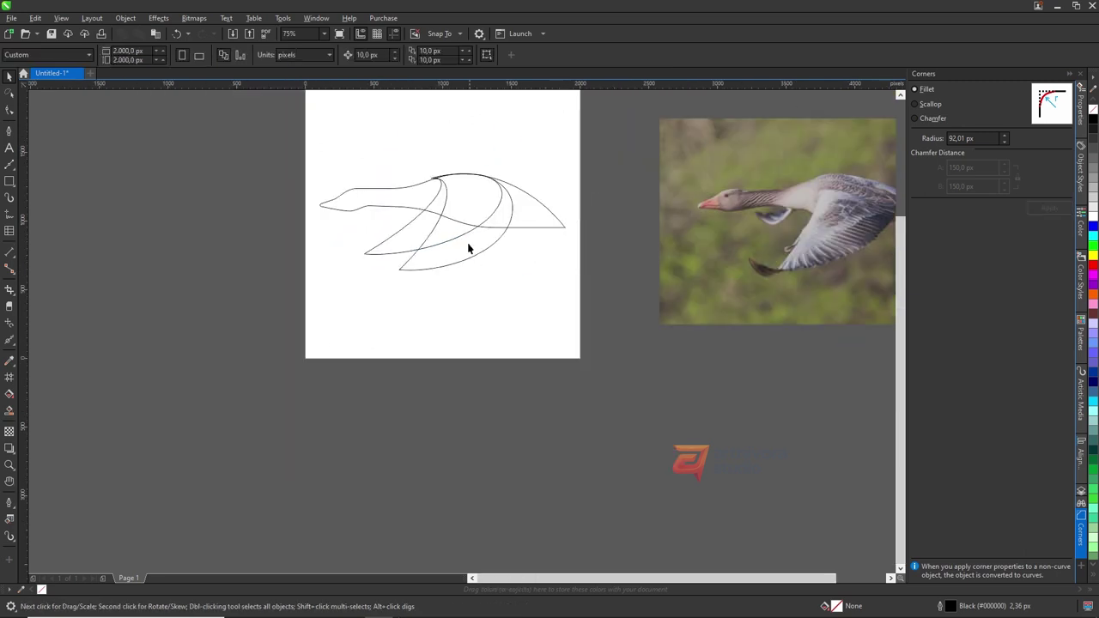
scroll(467, 246, "up", 2)
scroll(437, 219, "up", 2)
scroll(407, 233, "down", 2)
double_click(405, 238)
scroll(404, 238, "up", 4)
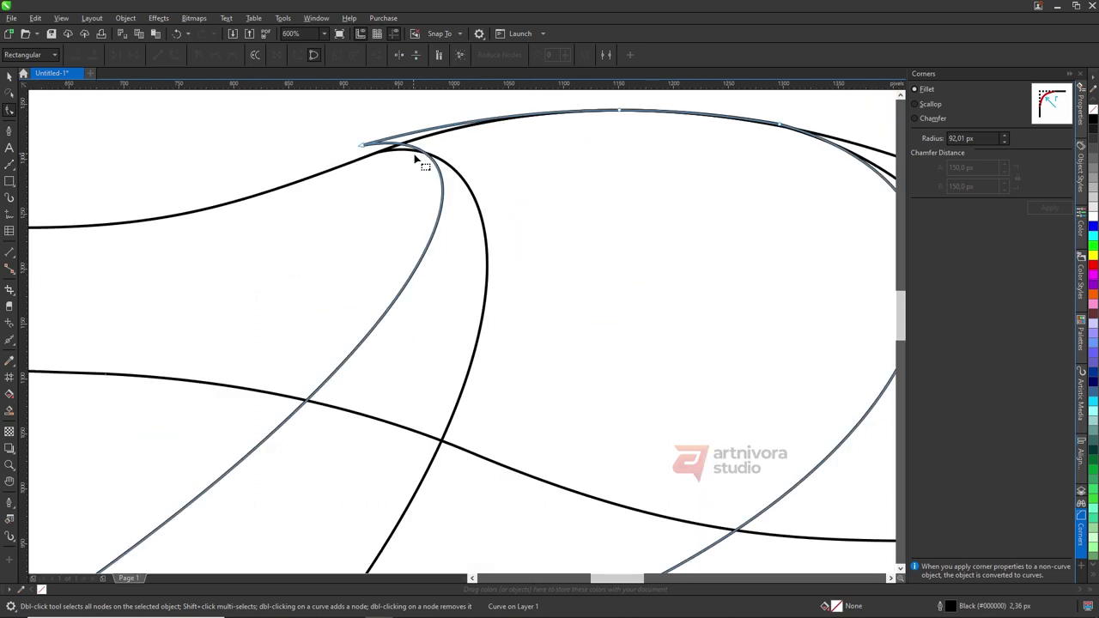
left_click(375, 105)
key("space")
left_click_drag(367, 147, 379, 155)
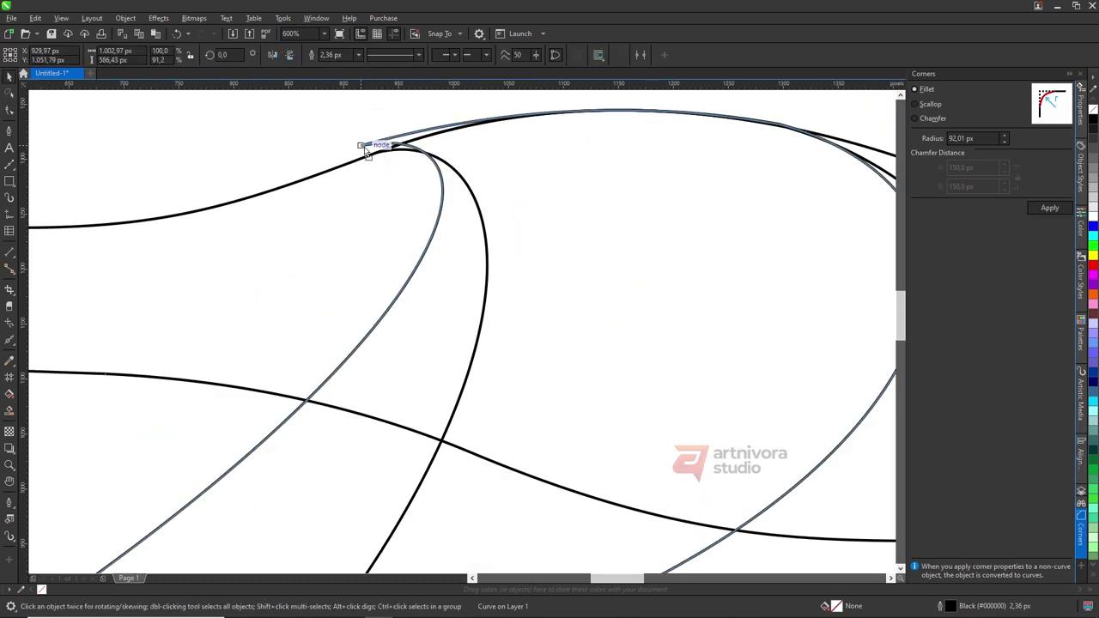
Step: Add and then remove a node on the neck's lower edge of the body outline
scroll(381, 155, "down", 3)
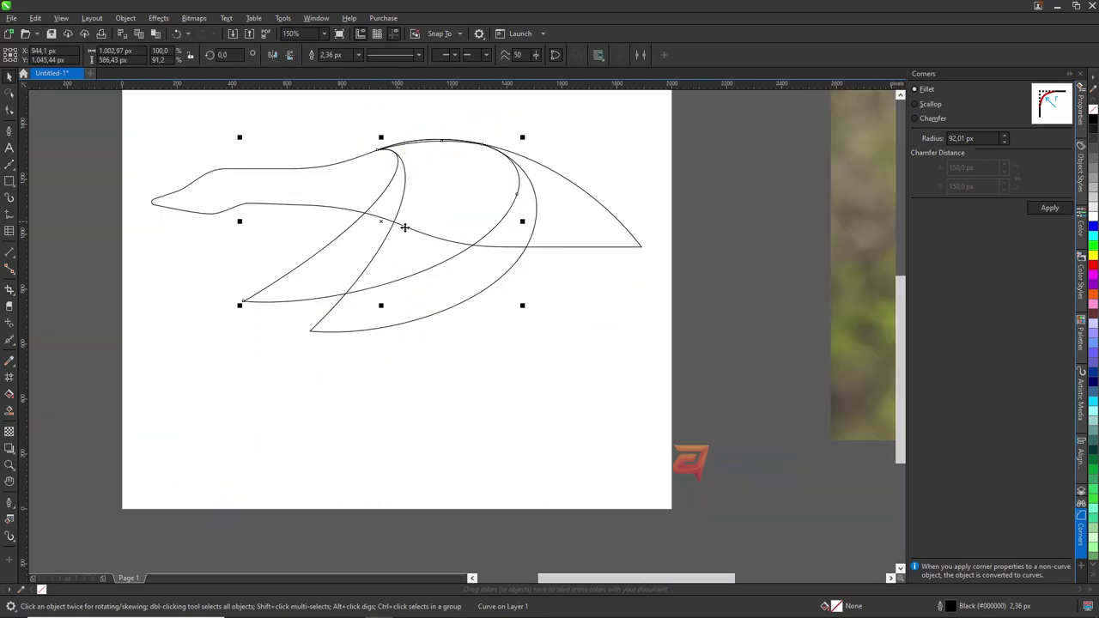
scroll(404, 230, "down", 1)
scroll(375, 254, "up", 1)
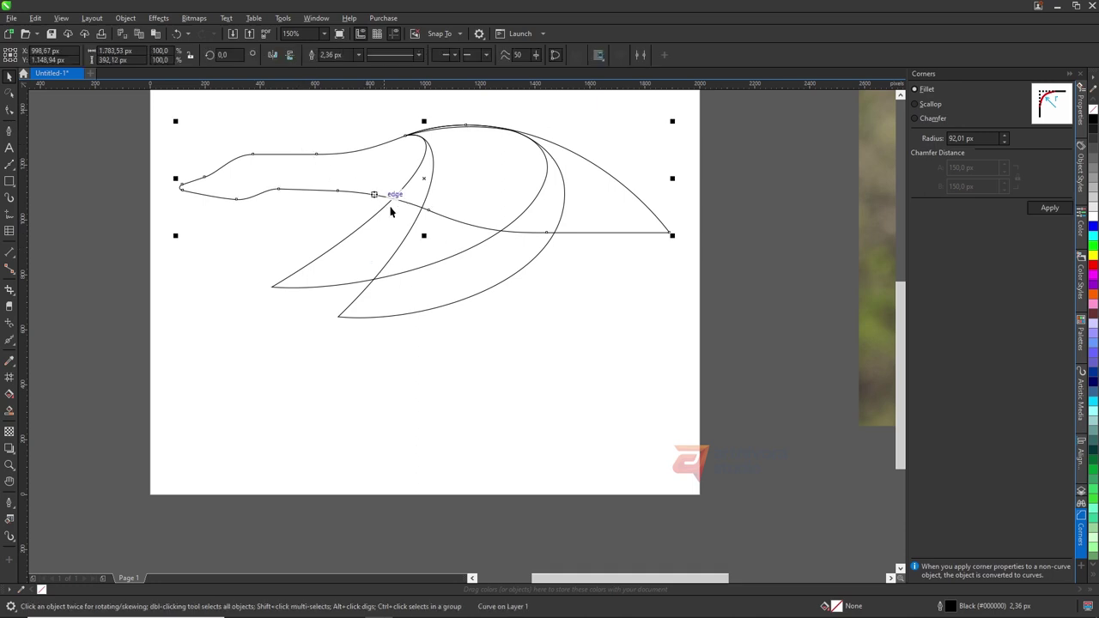
scroll(391, 212, "down", 1)
scroll(350, 201, "up", 1)
scroll(350, 206, "up", 1)
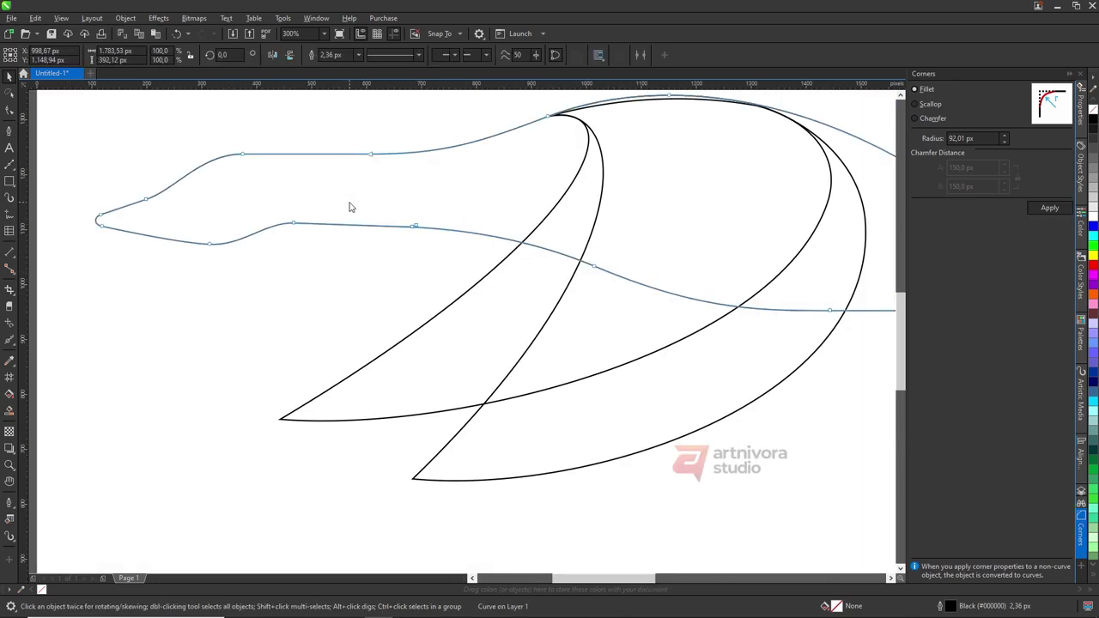
key("F10")
scroll(360, 223, "up", 1)
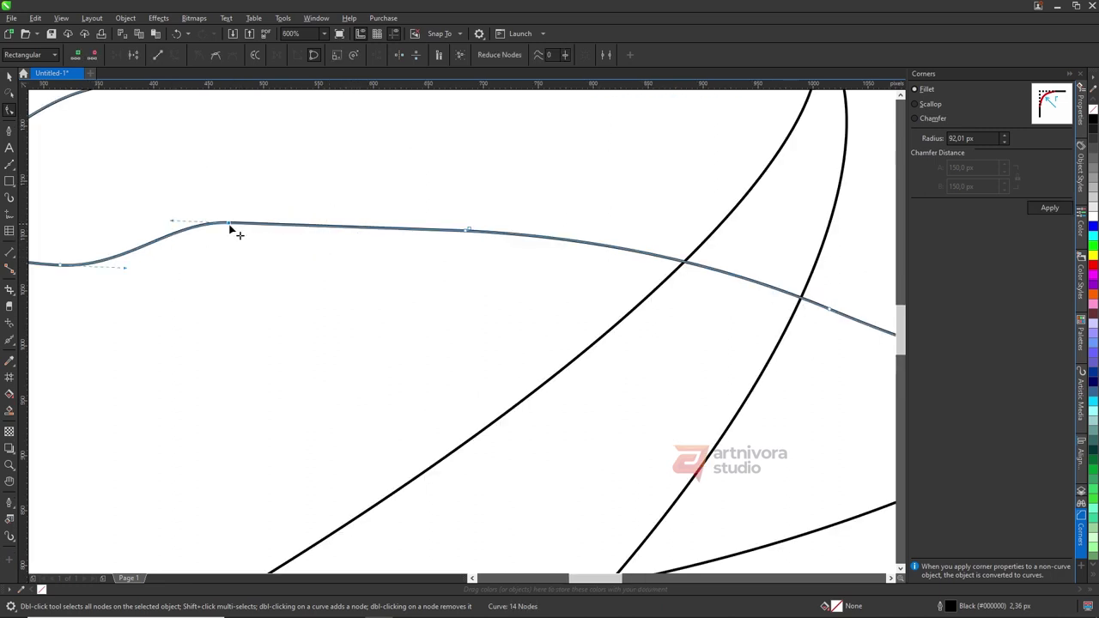
scroll(232, 230, "down", 1)
scroll(324, 217, "down", 1)
scroll(249, 235, "up", 2)
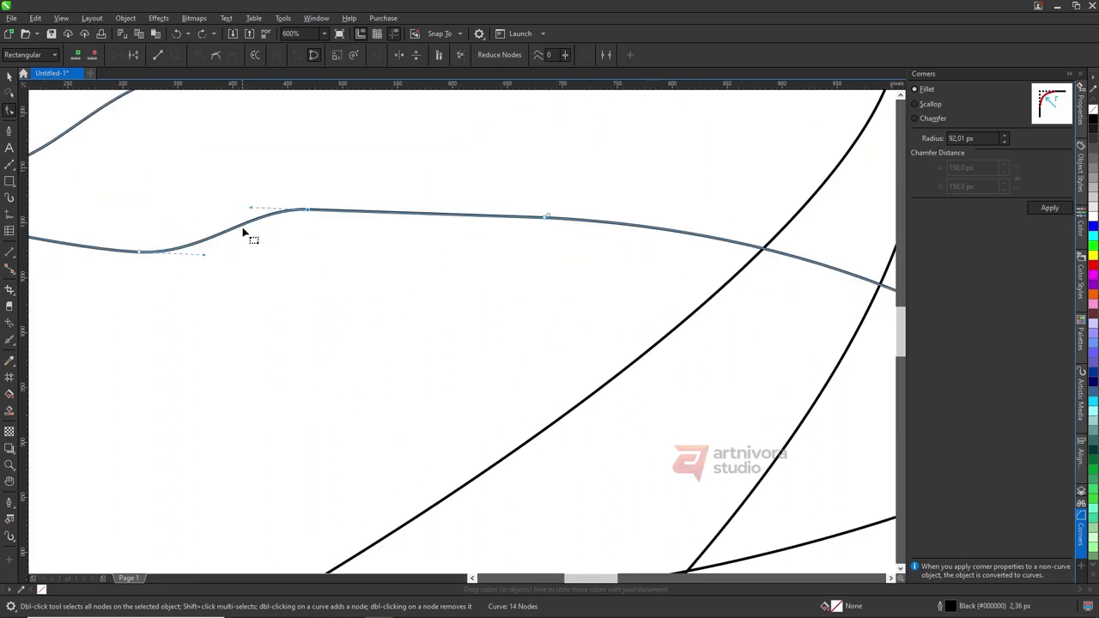
double_click(243, 227)
double_click(309, 215)
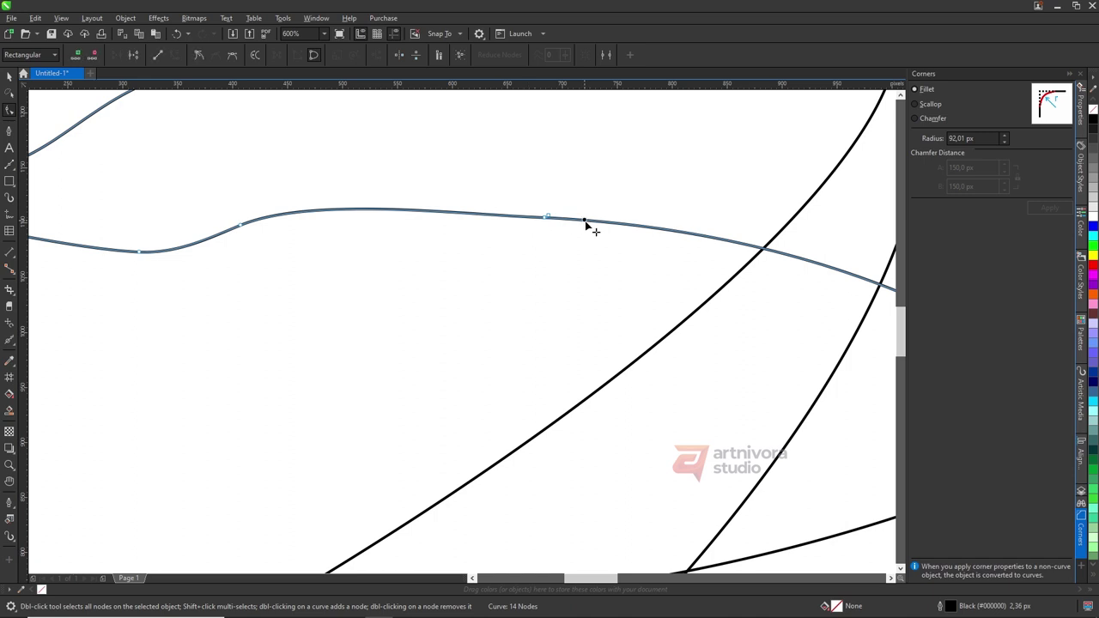
Step: Even out the rest of the neck line by swapping a node and dragging handles, leaving 13 nodes
double_click(585, 222)
double_click(547, 217)
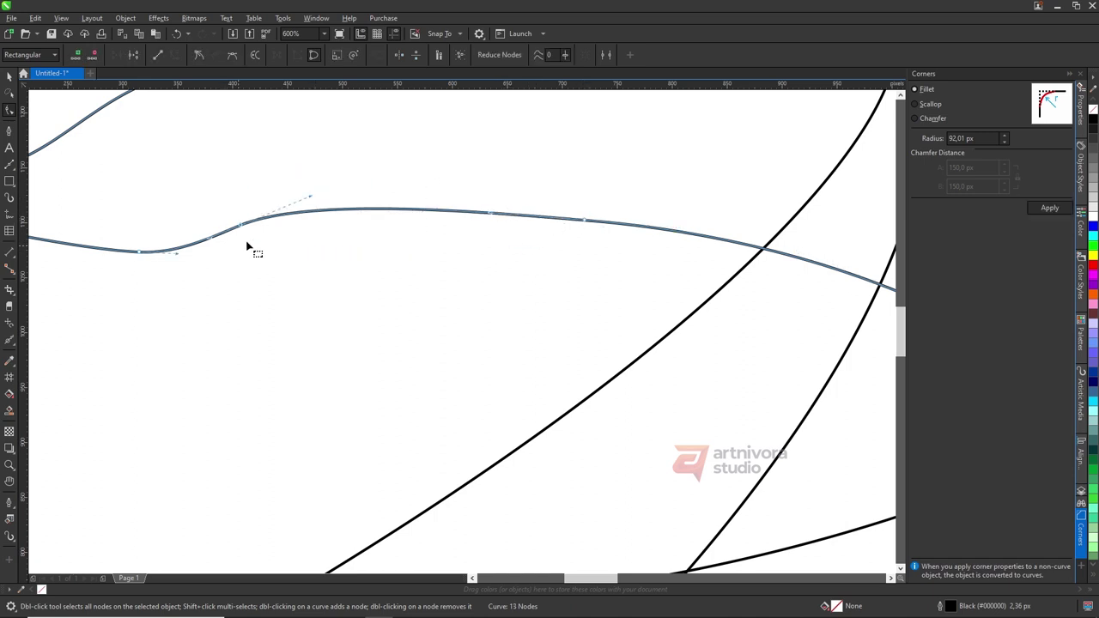
left_click_drag(311, 201, 344, 188)
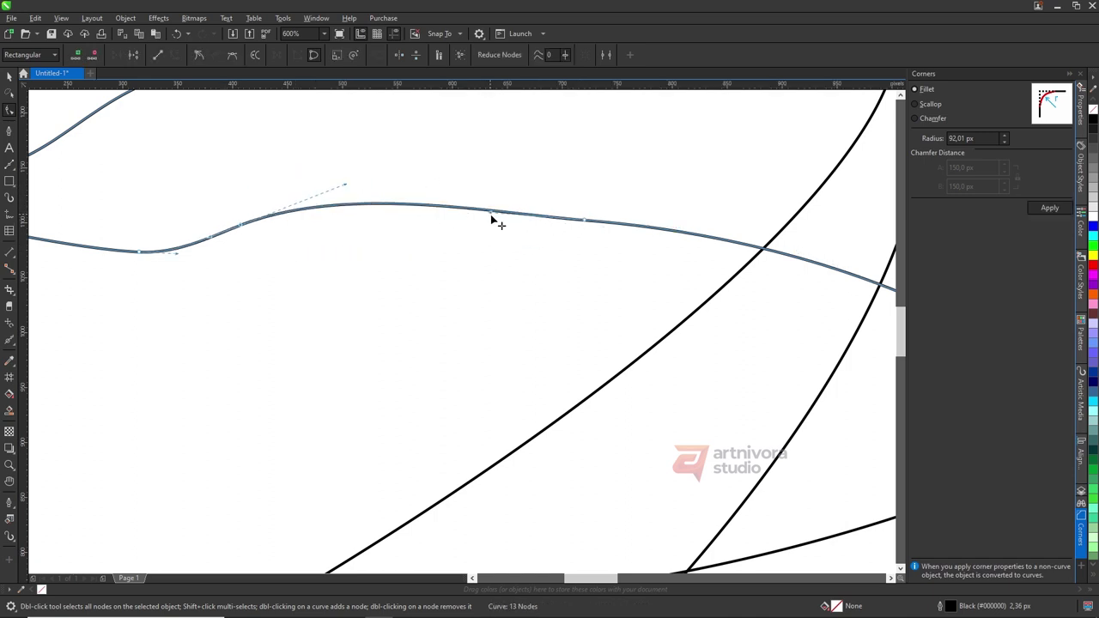
left_click_drag(490, 216, 486, 211)
scroll(445, 248, "down", 2)
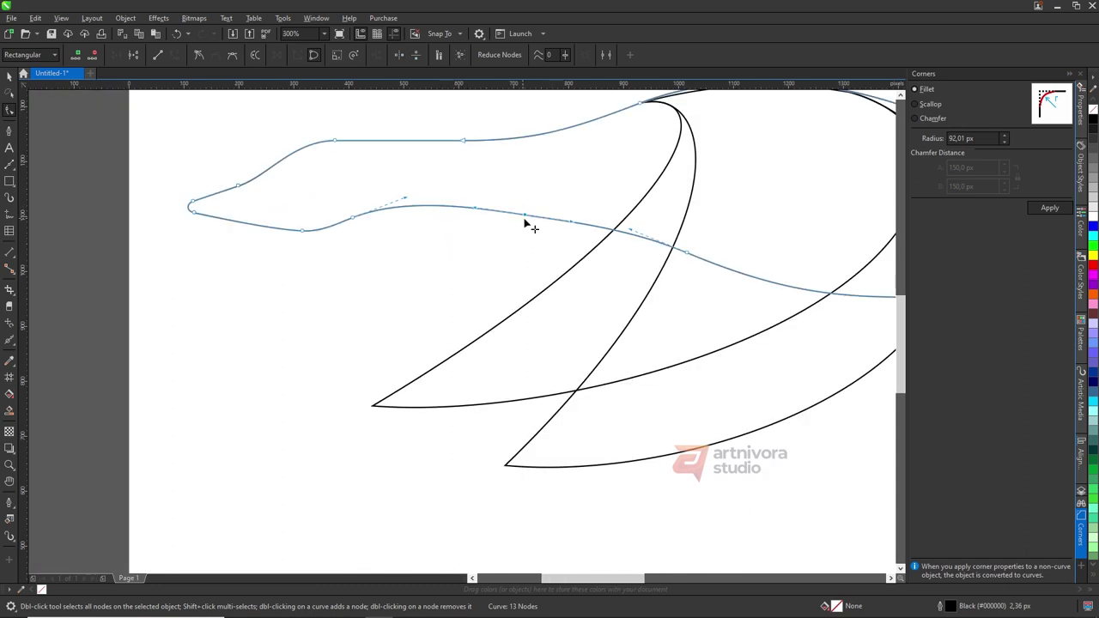
scroll(395, 221, "down", 3)
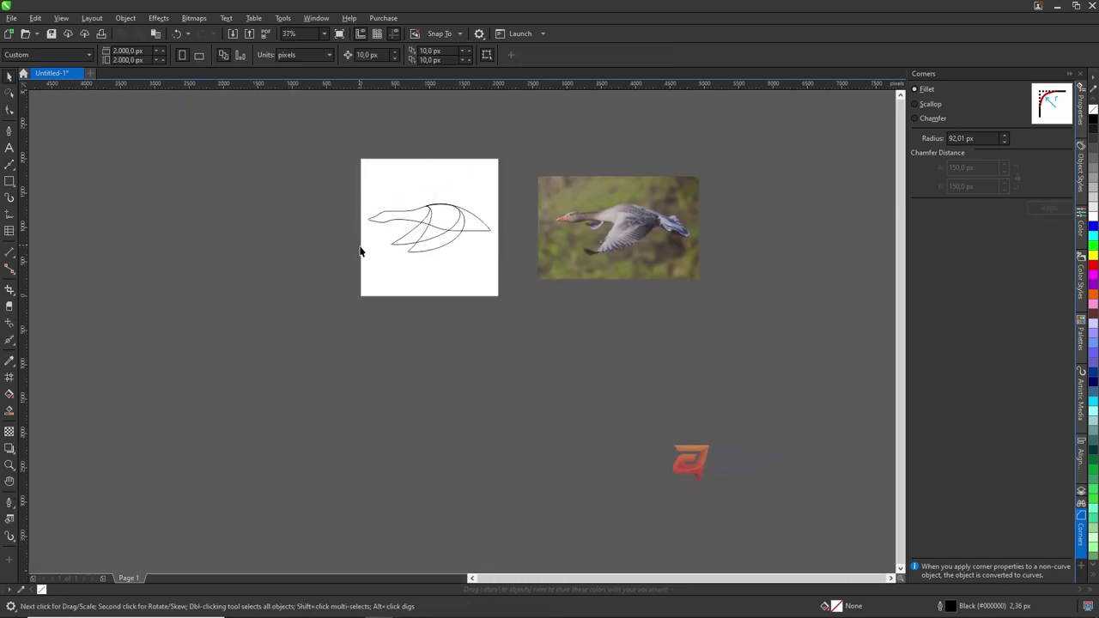
Step: Mirror the sketch and photo horizontally, move the photo left of the page, and nudge the sketch right
scroll(455, 233, "up", 2)
scroll(351, 218, "up", 2)
left_click(373, 202)
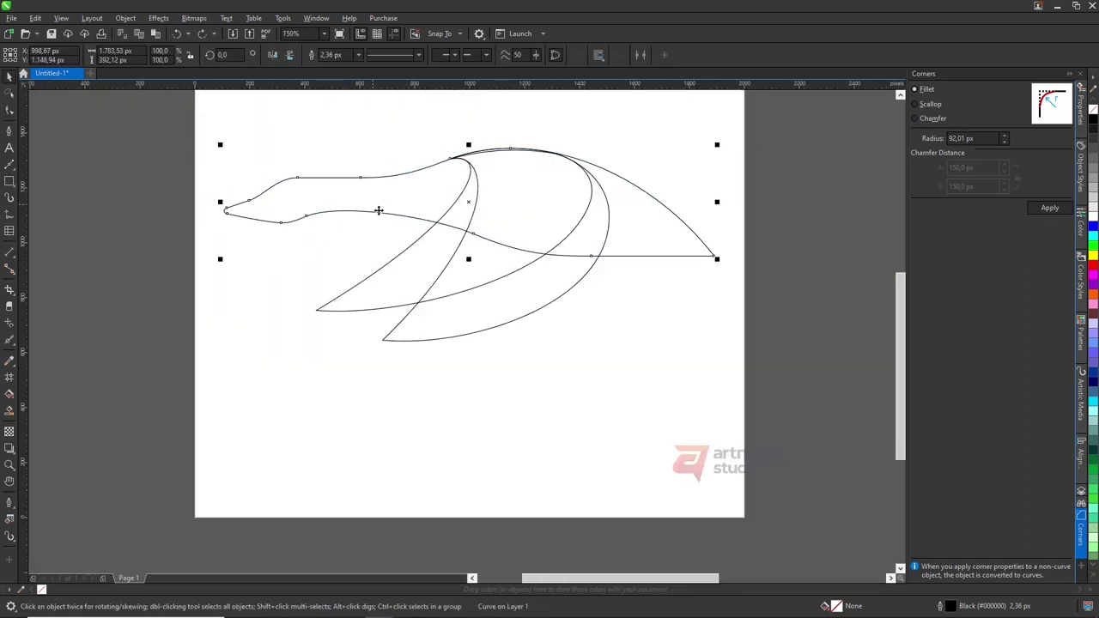
key("ctrl+a")
scroll(426, 215, "down", 2)
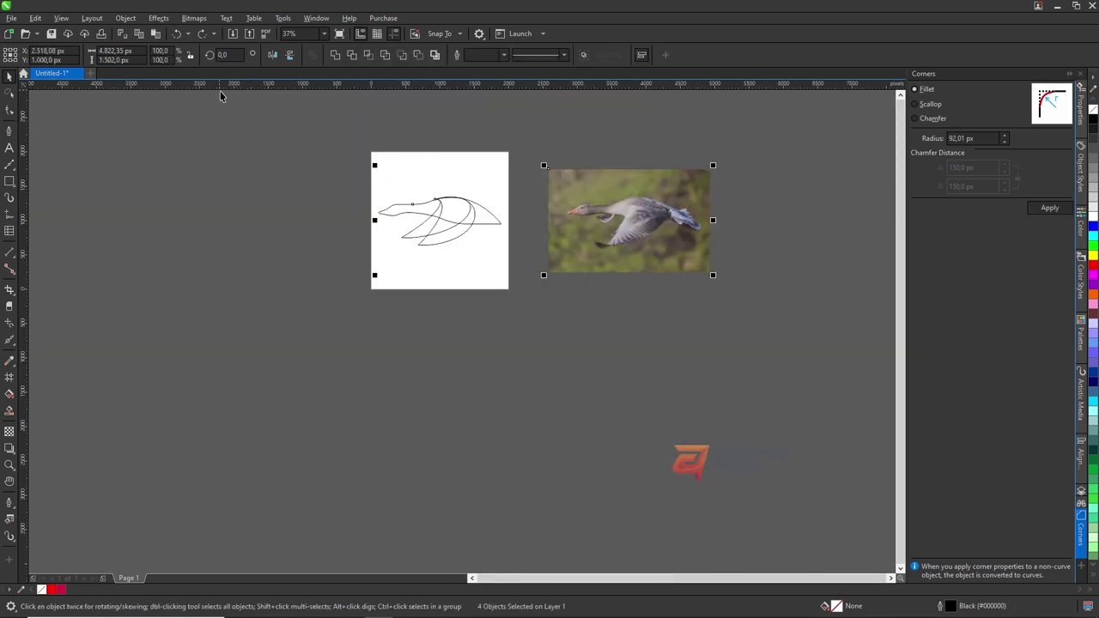
left_click(273, 55)
left_click_drag(481, 221, 269, 221)
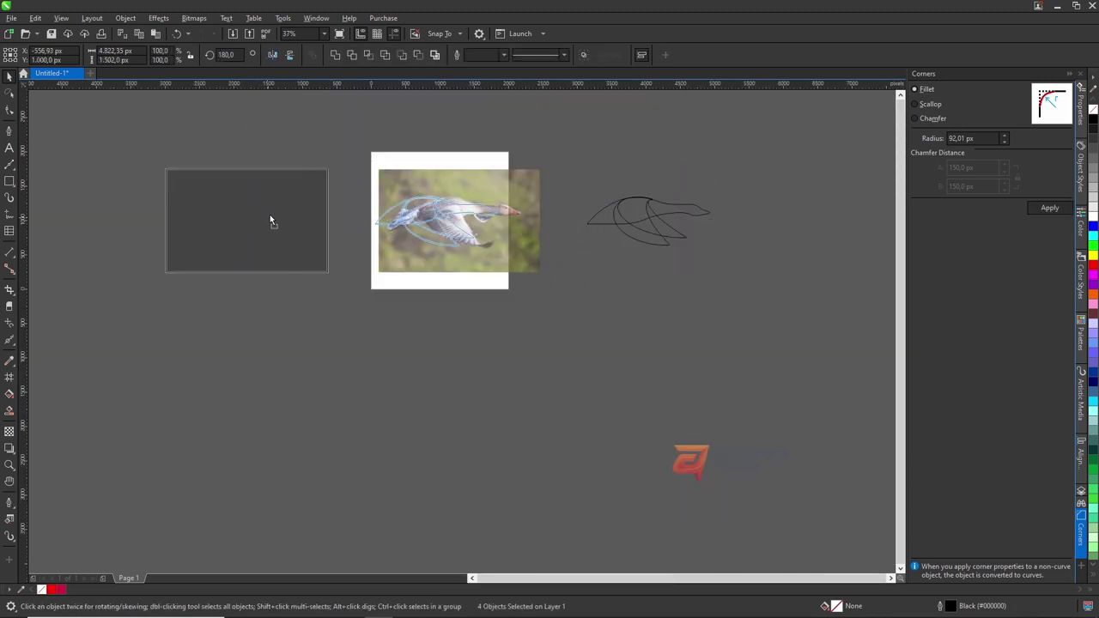
left_click(484, 230)
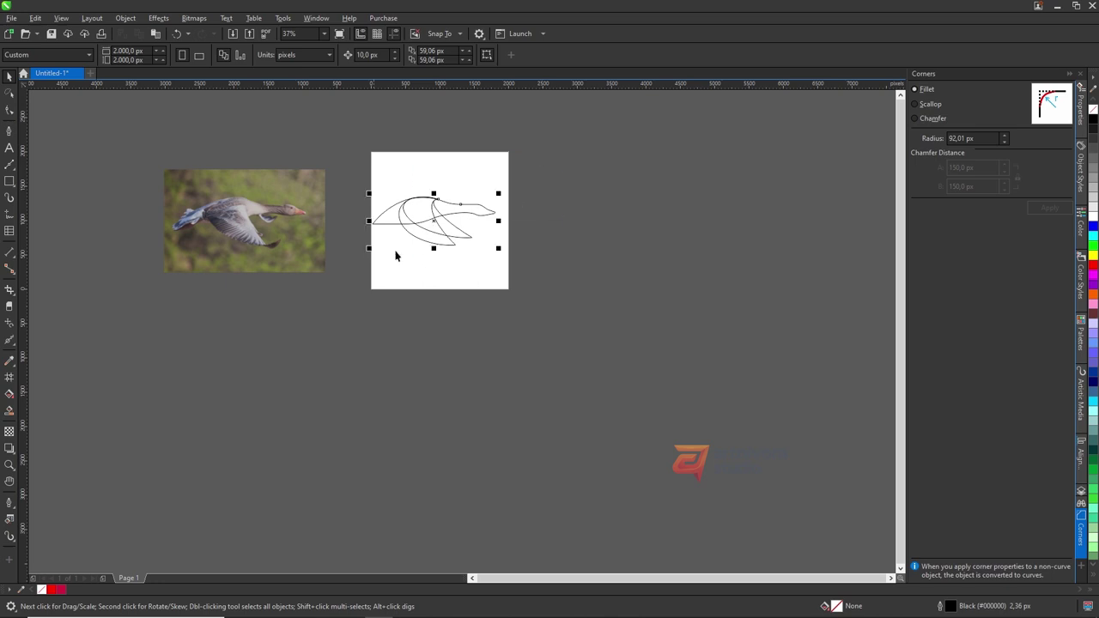
scroll(470, 212, "up", 4)
left_click_drag(465, 199, 488, 200)
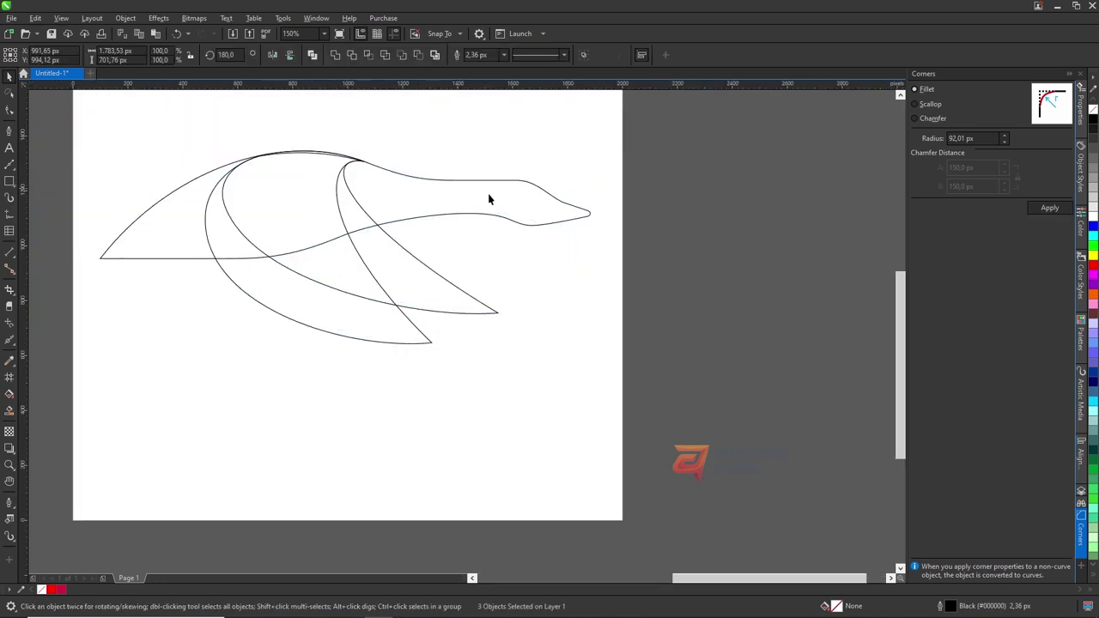
left_click(437, 205)
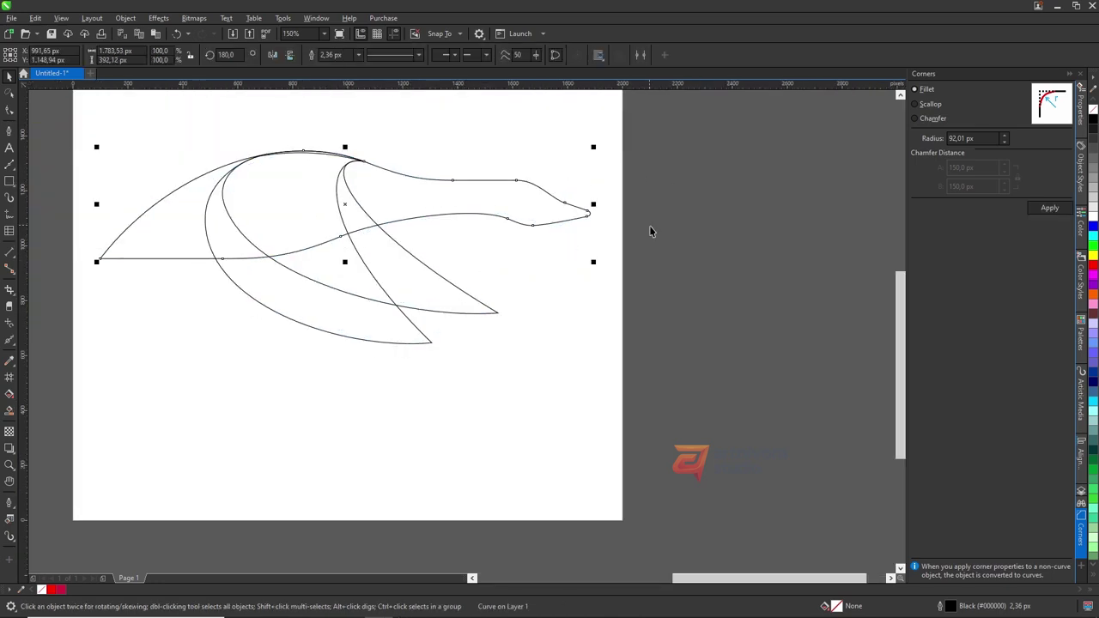
Step: Fill the goose body with a grey gradient laid across it
left_click(1095, 165)
key("g")
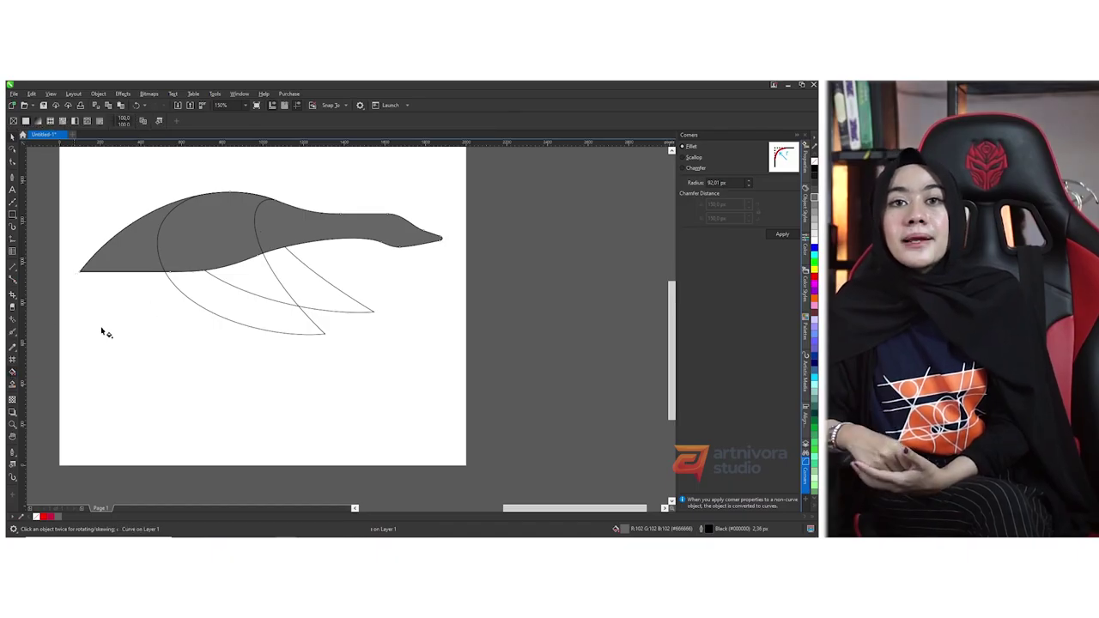
mouse_move(186, 276)
left_mouse_down()
mouse_move(361, 176)
mouse_move(378, 179)
left_mouse_up()
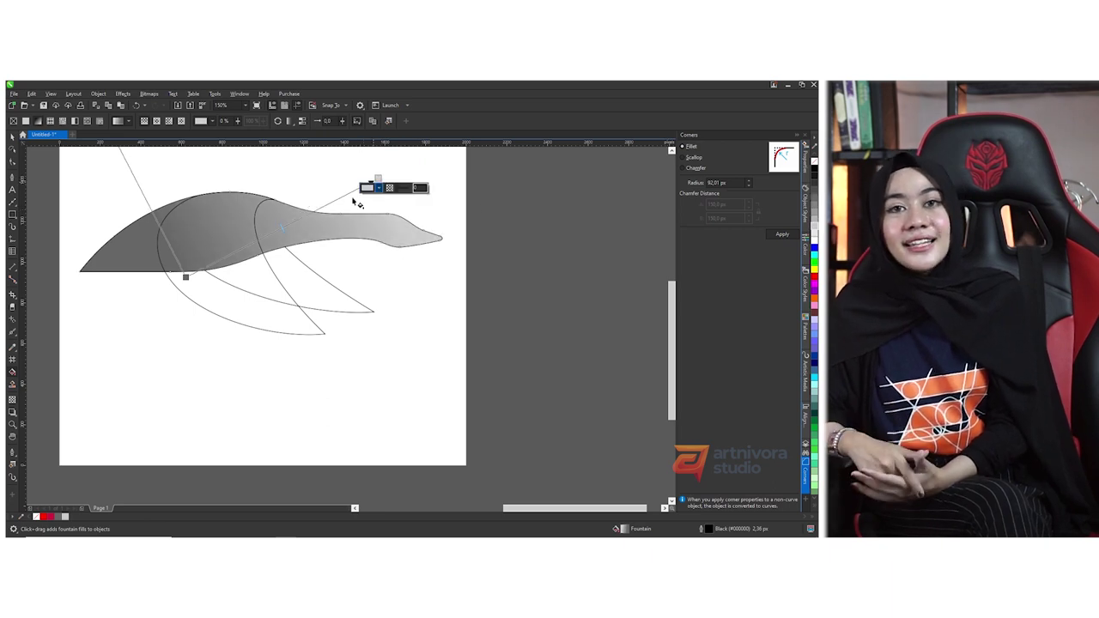
left_click_drag(185, 277, 213, 264)
key("space")
Step: Give the lower wing a lighter grey gradient and re-angle its direction
left_click(287, 304)
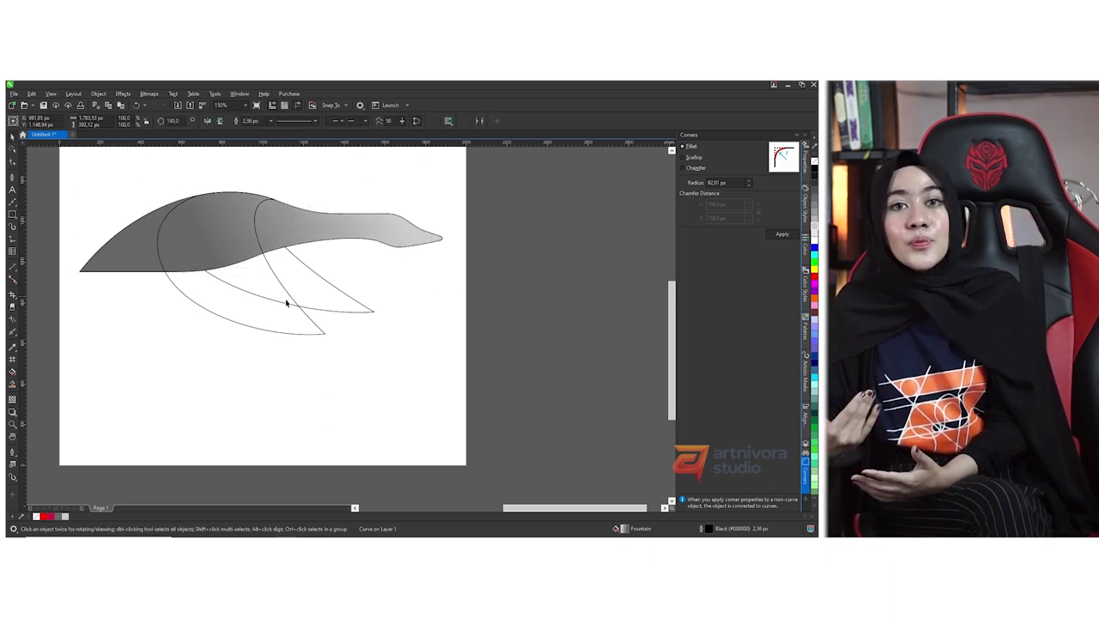
left_click(290, 287)
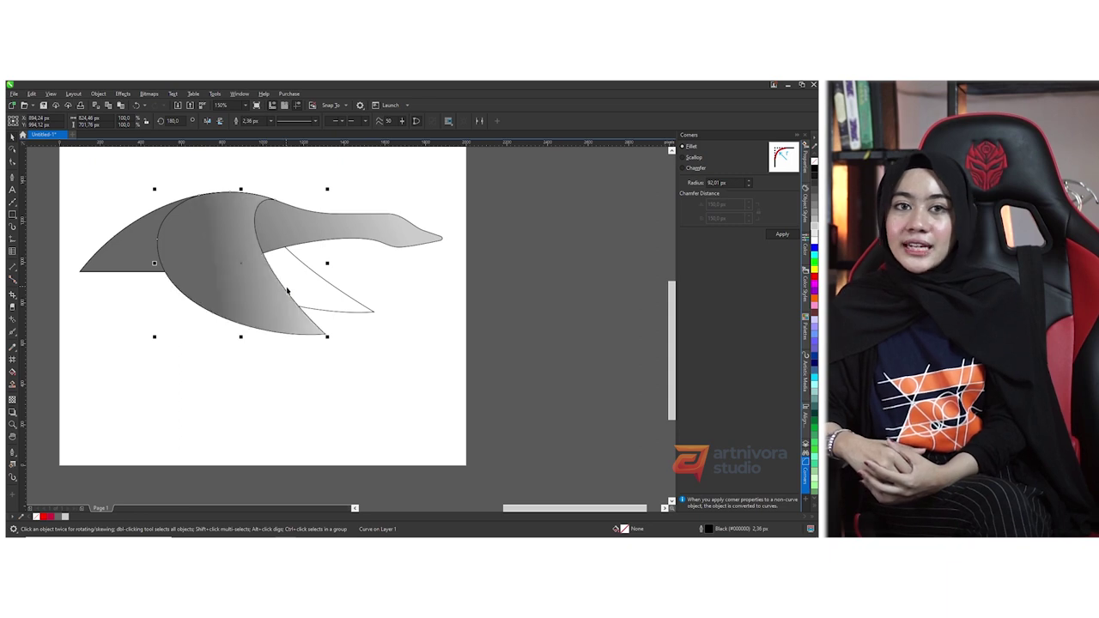
key("g")
left_click_drag(220, 315, 281, 226)
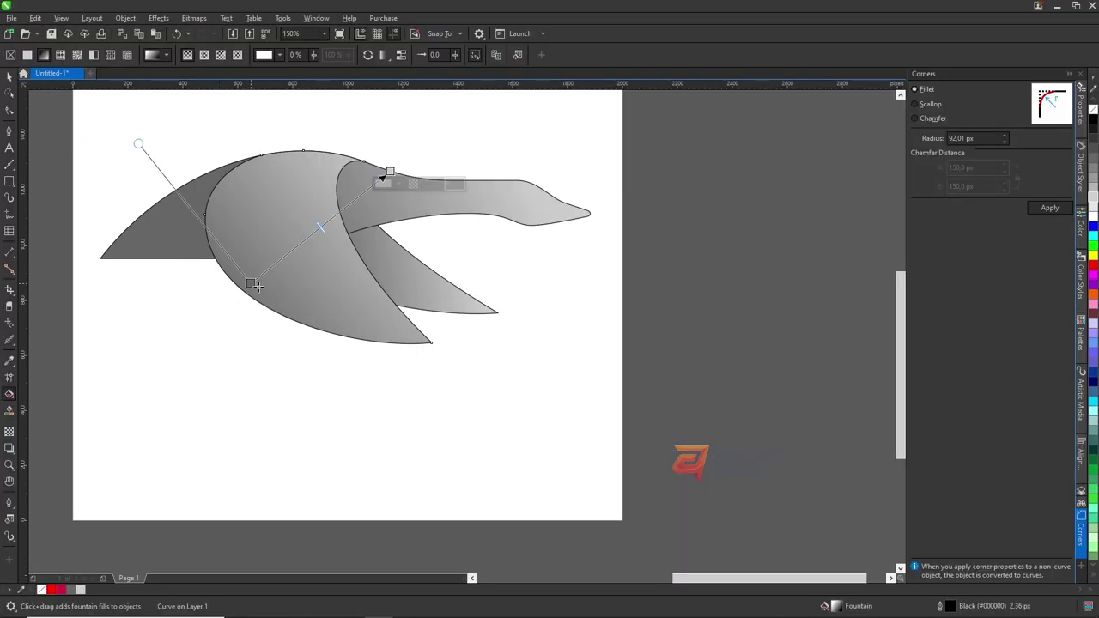
mouse_move(335, 227)
left_mouse_down()
mouse_move(441, 270)
mouse_move(638, 319)
left_mouse_up()
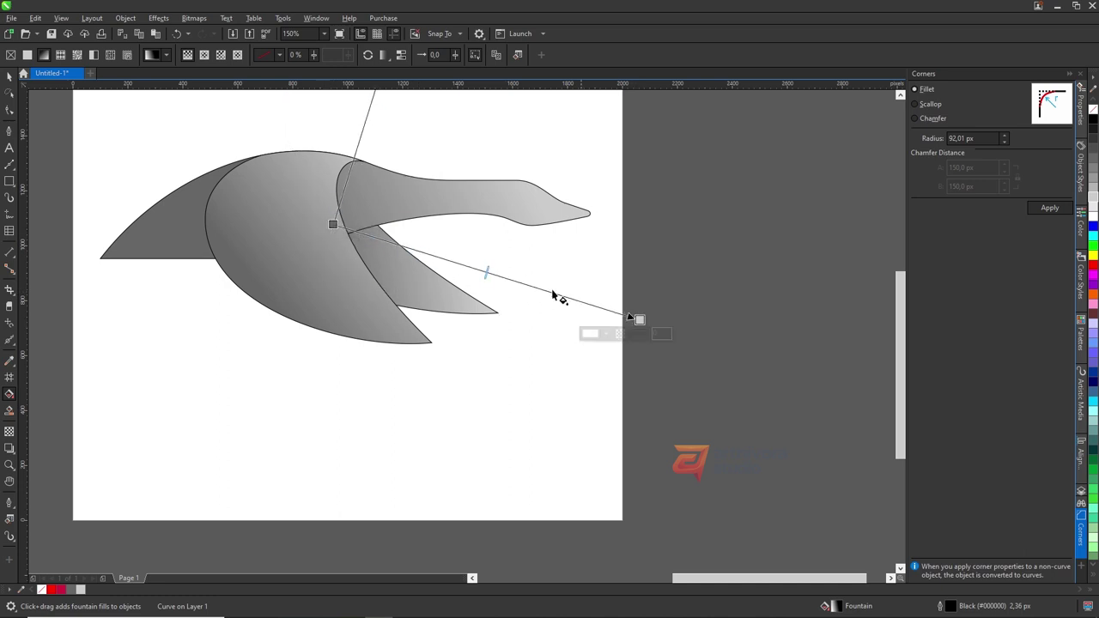
left_click_drag(337, 227, 349, 235)
key("space")
left_click(456, 240)
Step: Zoom into the head and start a Bézier curve at its upper edge where the beak begins
scroll(456, 241, "down", 2)
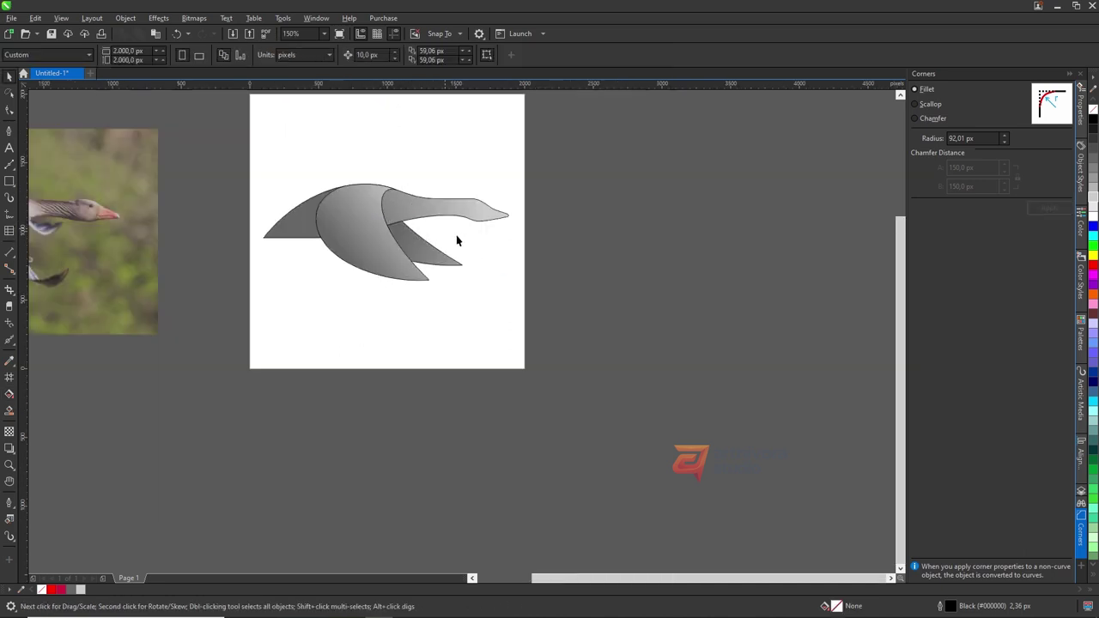
key("ctrl+a")
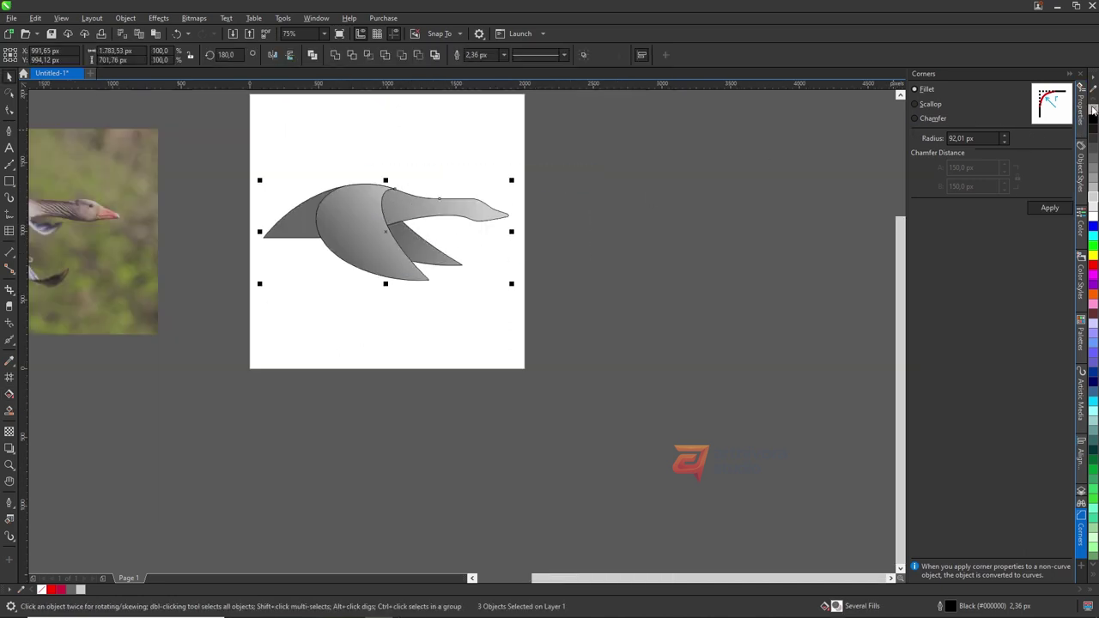
key("Escape")
scroll(383, 201, "up", 2)
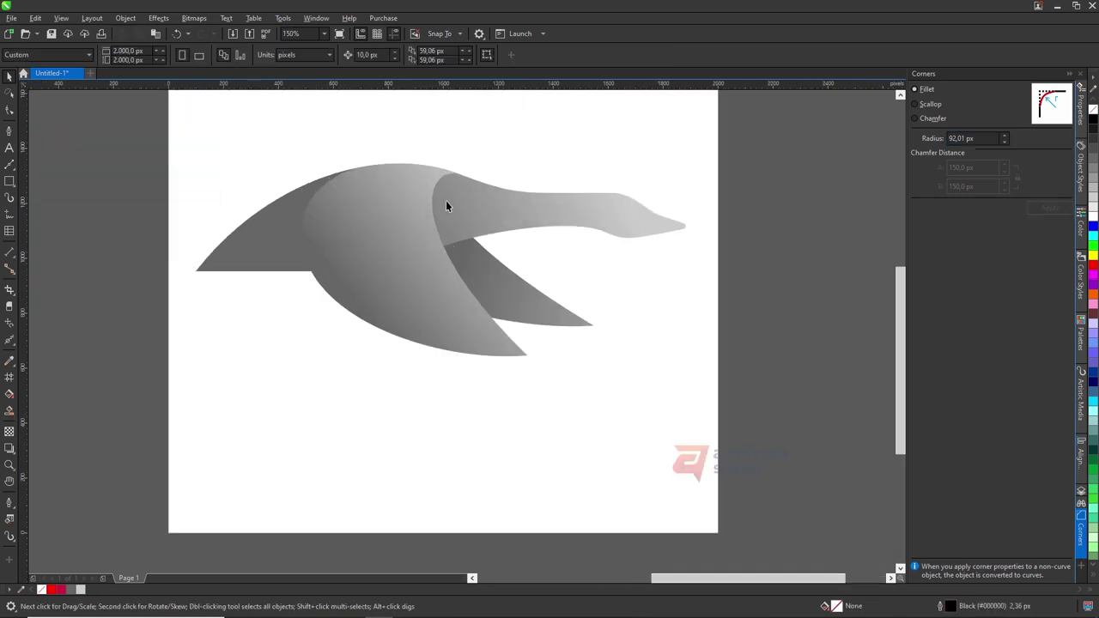
scroll(674, 219, "up", 2)
scroll(494, 225, "down", 2)
scroll(532, 215, "up", 4)
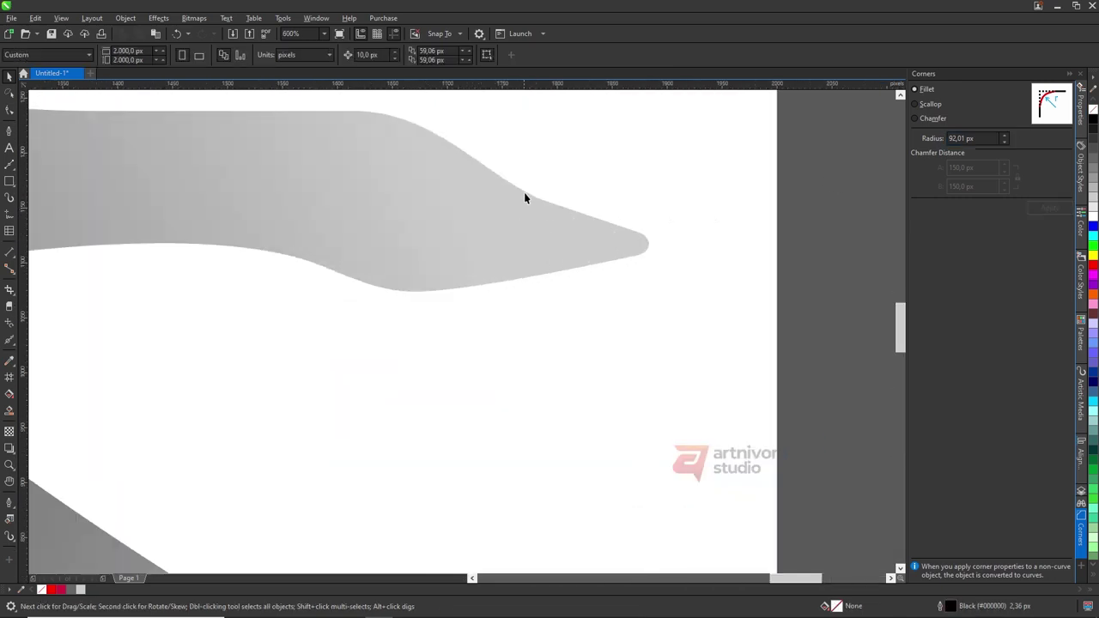
left_click(10, 165)
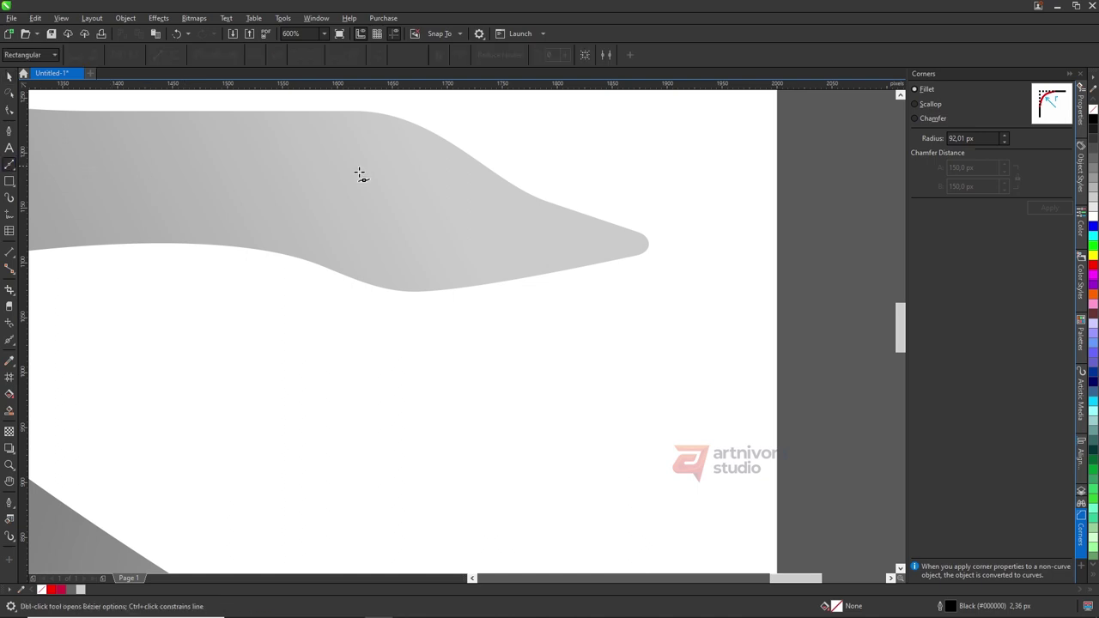
left_click(527, 194)
Step: Draw a closed Bézier loop around the beak tip of the head
left_click_drag(502, 280, 522, 300)
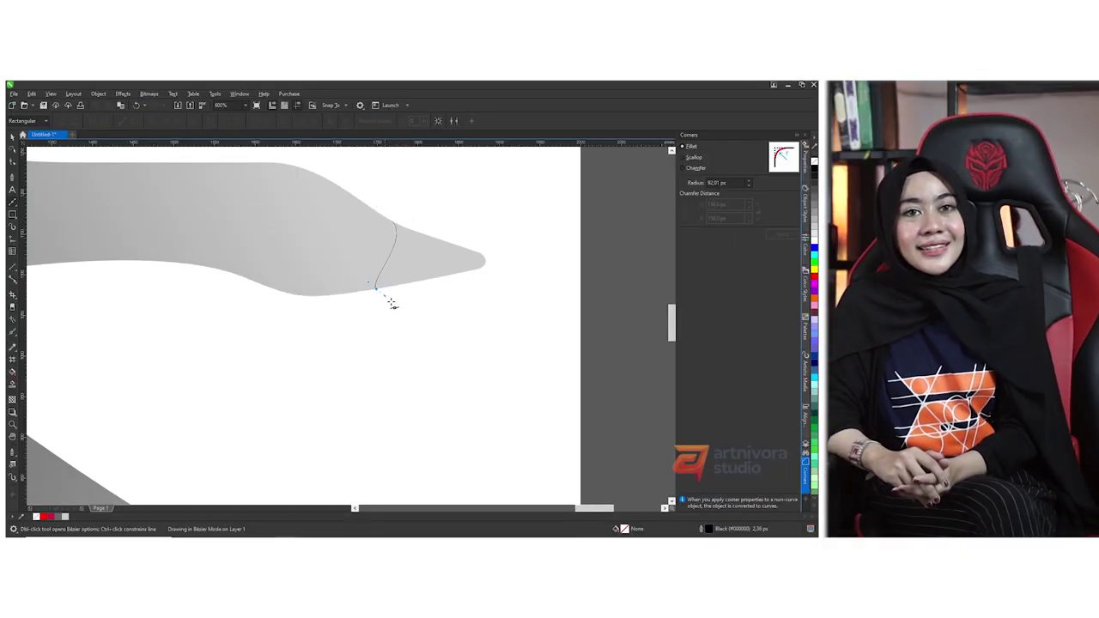
left_click(515, 310)
left_click_drag(511, 191, 584, 196)
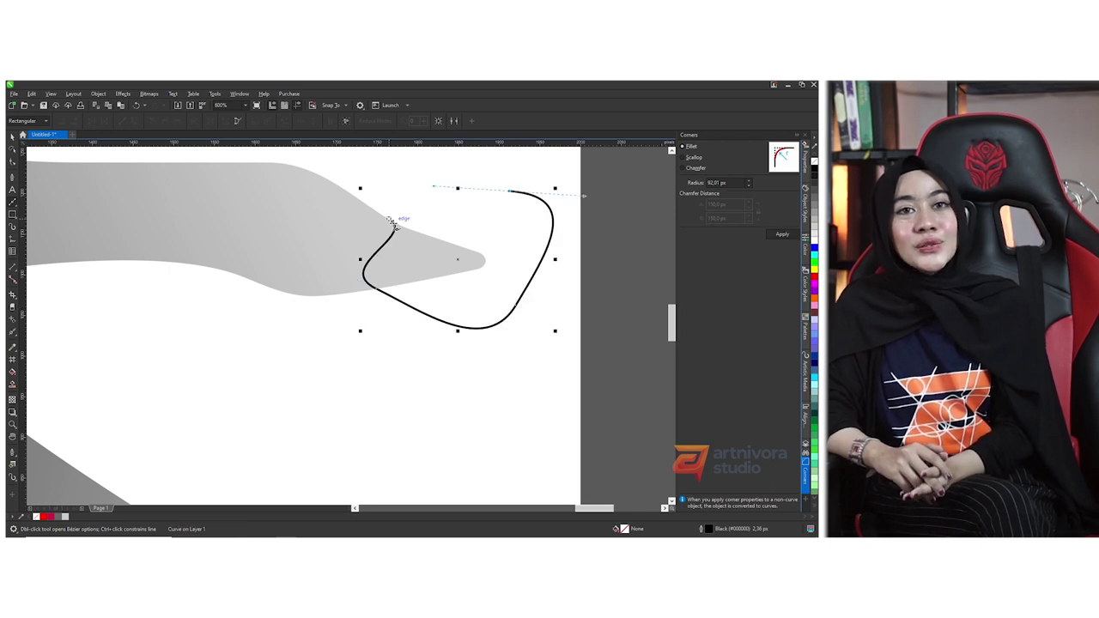
left_click(392, 221)
Step: Intersect the goose with the loop to create a beak piece, then delete the loop
key("ctrl+a")
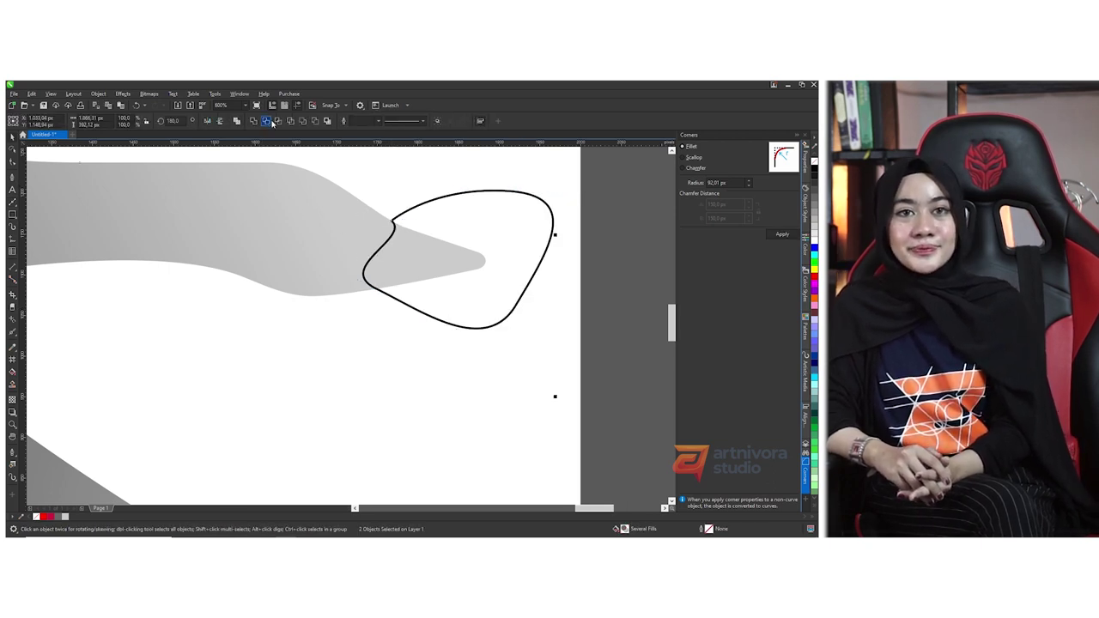
left_click(279, 122)
left_click(461, 220)
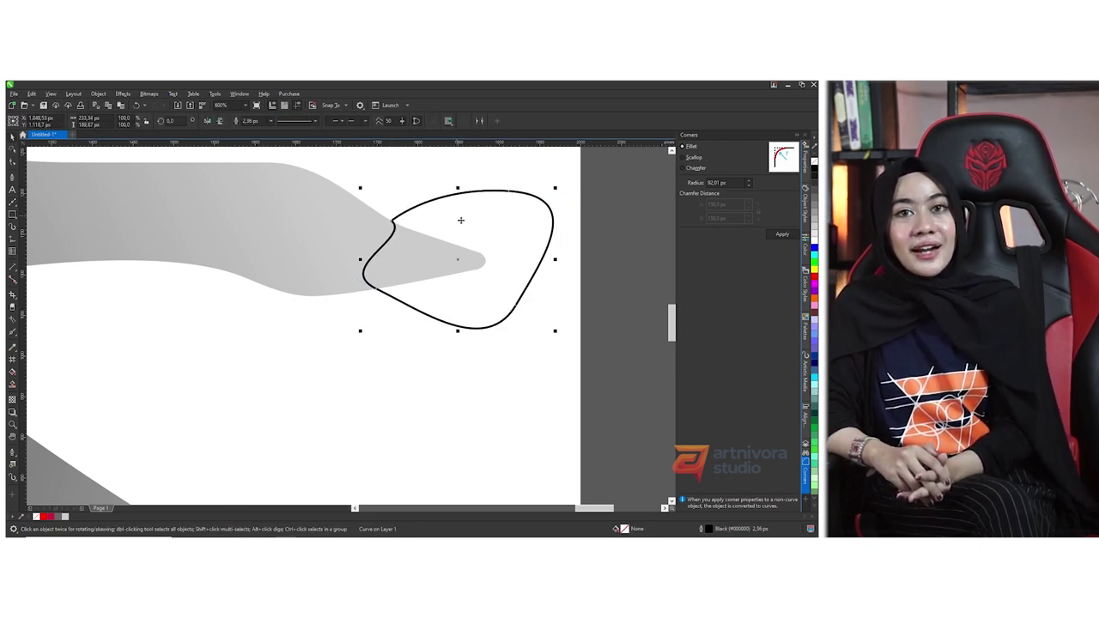
key("Delete")
left_click(417, 257)
Step: Apply a gradient fill to the beak with a #D12349 crimson start colour
left_click(246, 336)
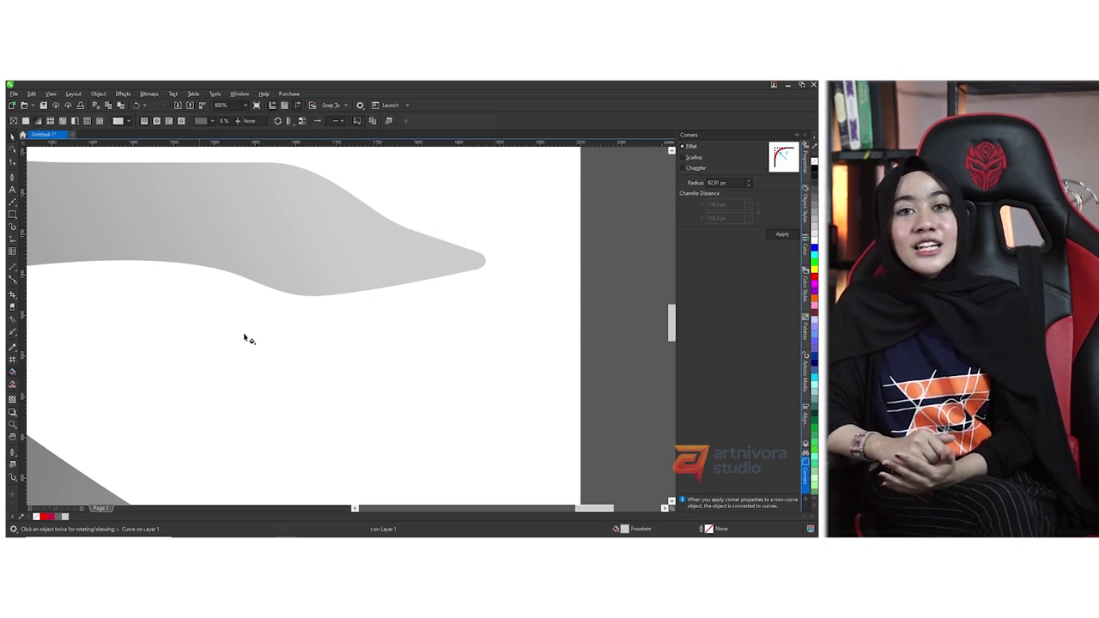
key("g")
left_click(434, 276)
left_click_drag(435, 277, 494, 232)
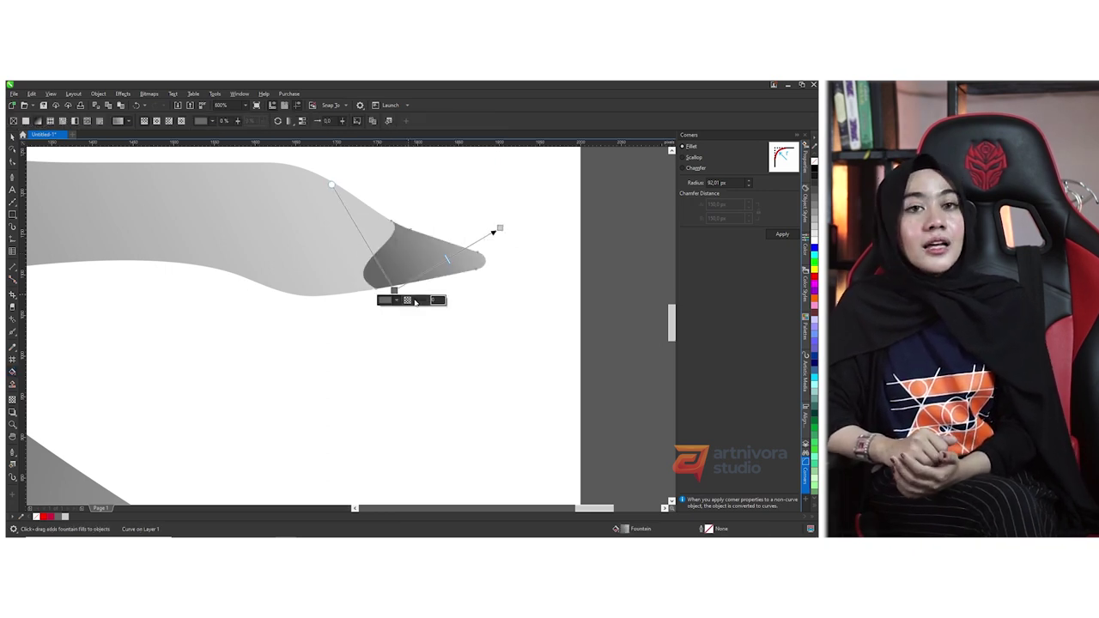
left_click(388, 300)
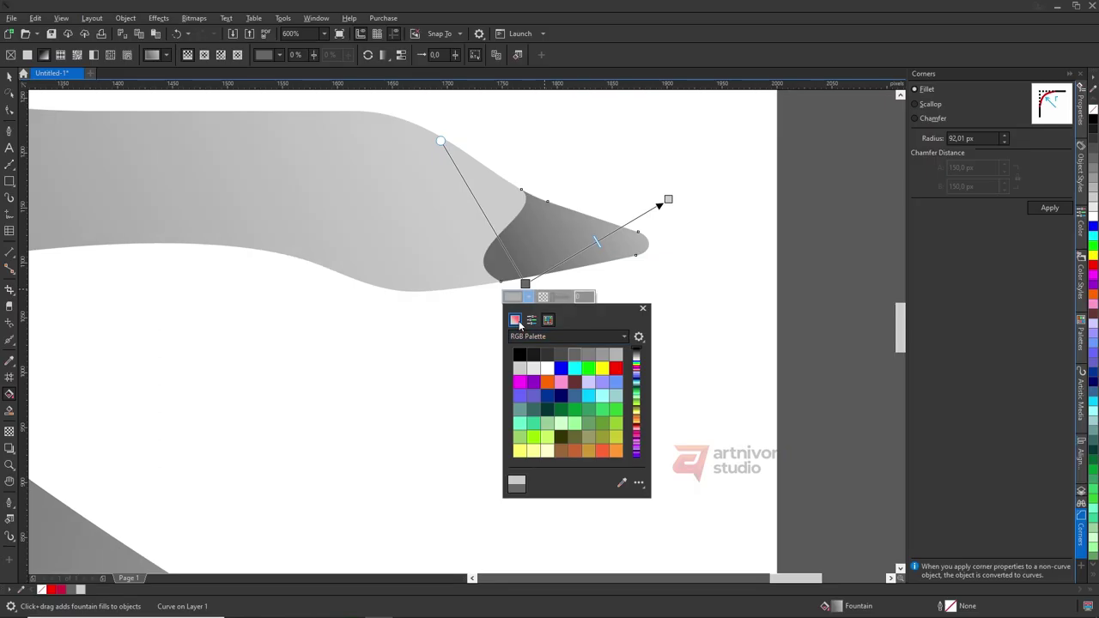
left_click(515, 320)
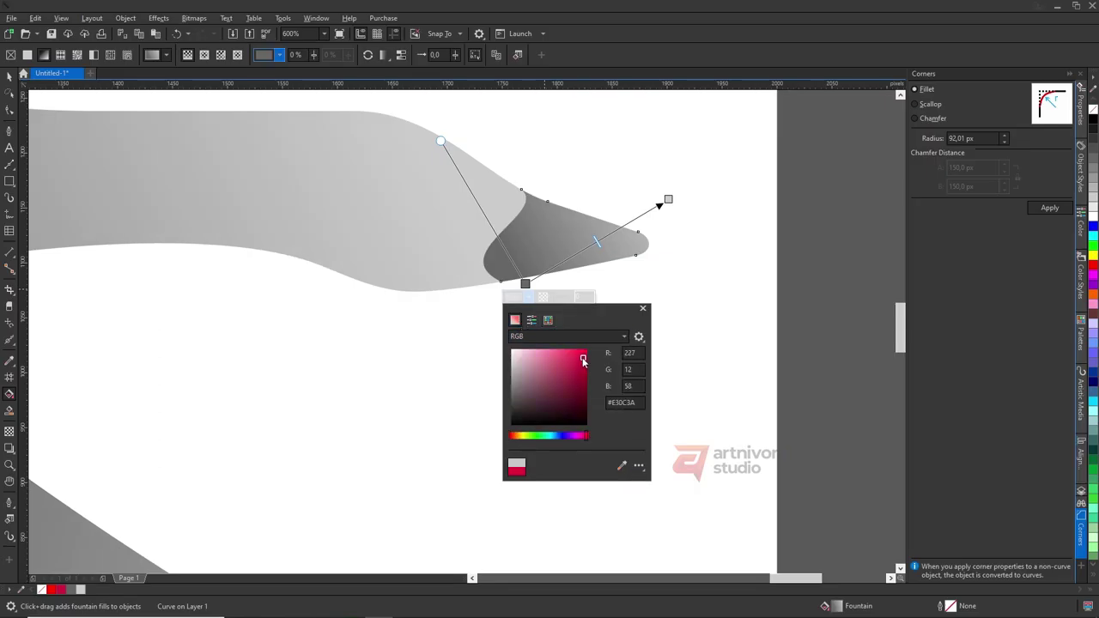
left_click_drag(583, 359, 579, 363)
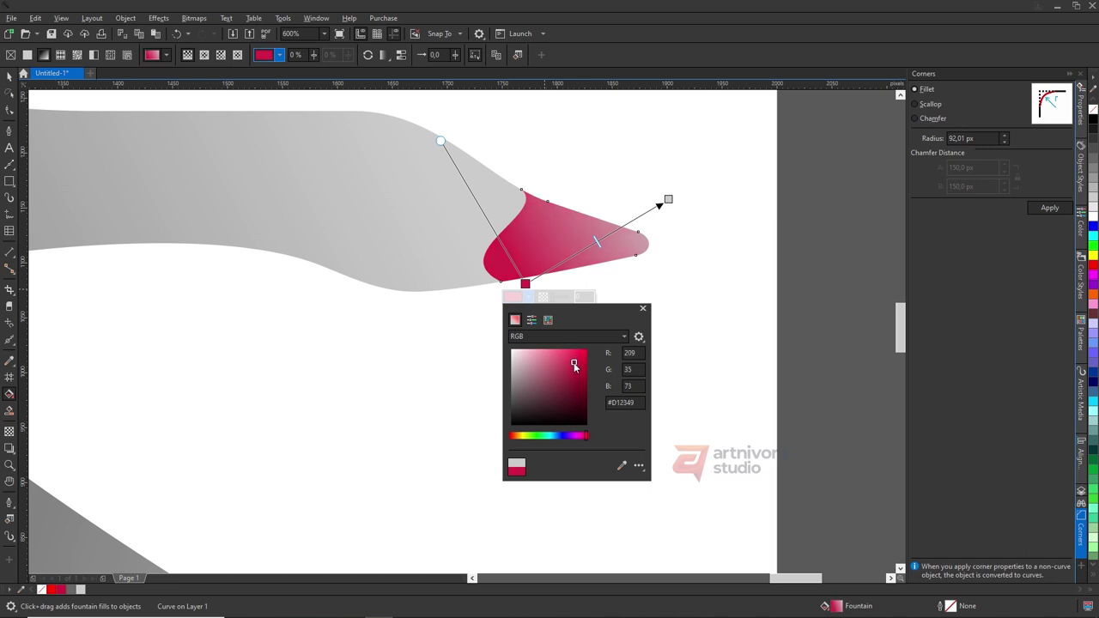
left_click(667, 220)
Step: Set the beak gradient's end colour to #F7B708 orange-yellow
left_click(669, 201)
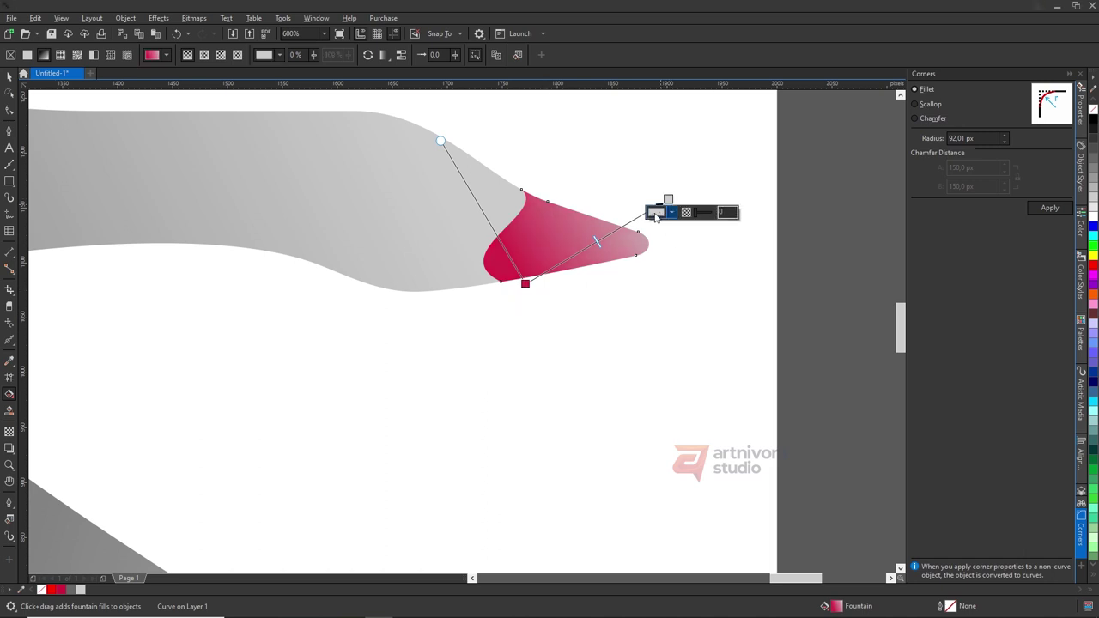
left_click(655, 213)
left_click(658, 234)
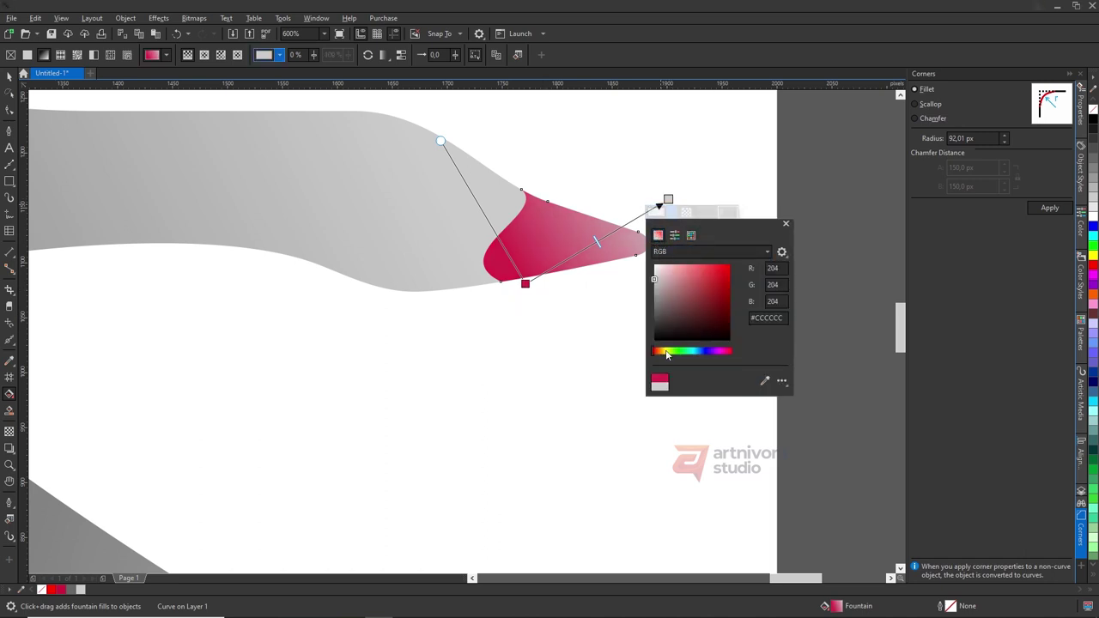
left_click(663, 352)
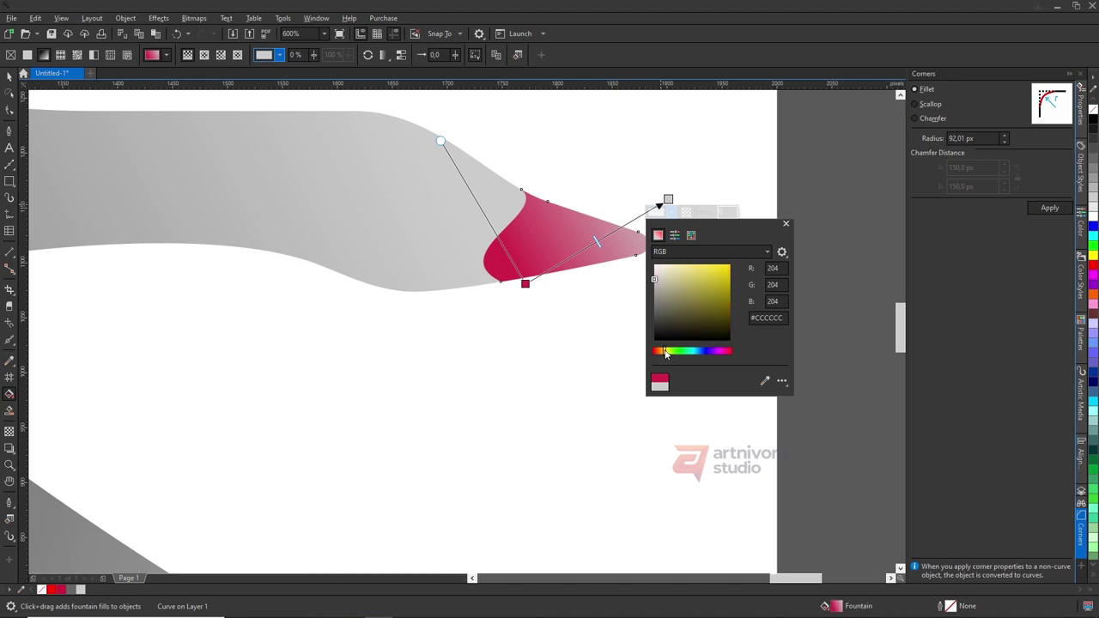
left_click_drag(666, 353, 663, 353)
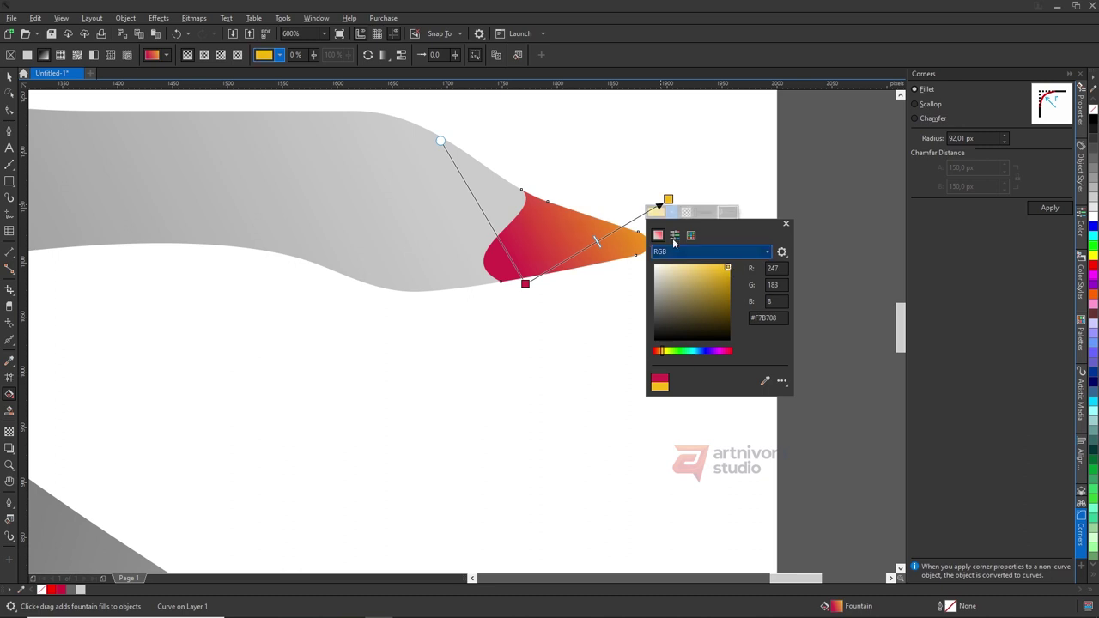
left_click(506, 311)
Step: Position the crimson start point down-left and the yellow end point near the beak tip
left_click_drag(525, 284, 469, 318)
left_click_drag(668, 200, 650, 220)
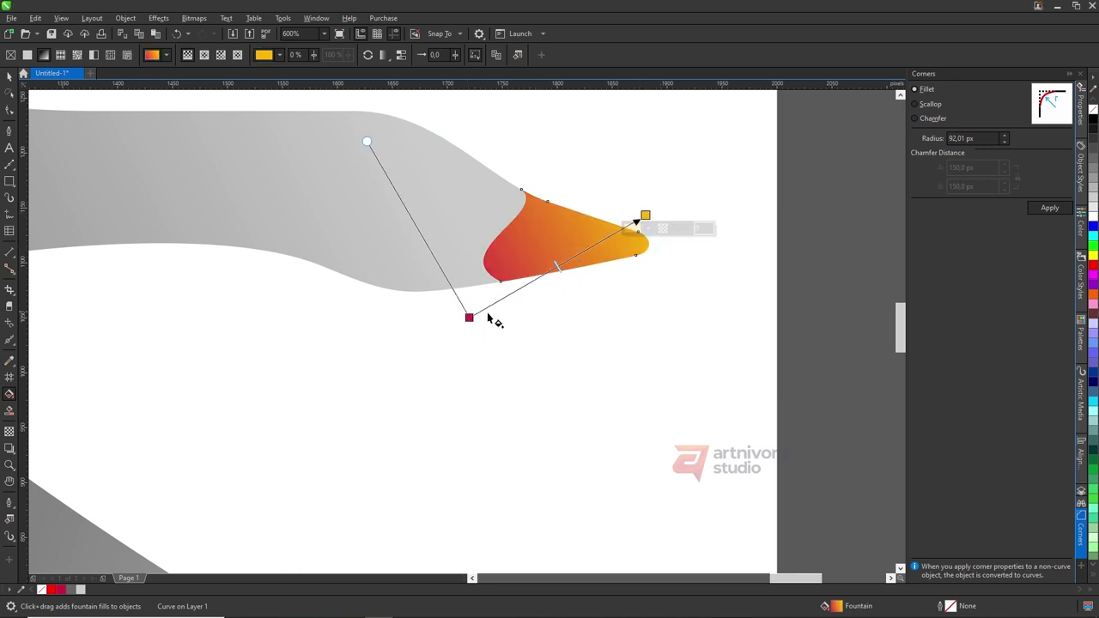
key("space")
scroll(520, 273, "up", 1)
Step: Add nodes to the beak outline and smooth its lower-left back curve
key("F10")
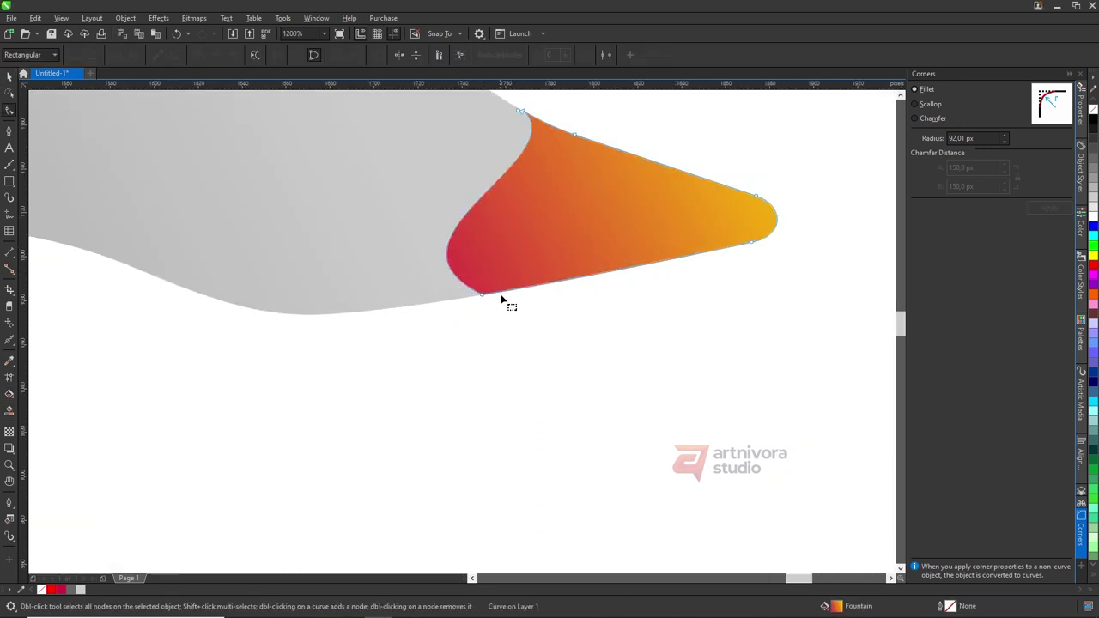
double_click(490, 187)
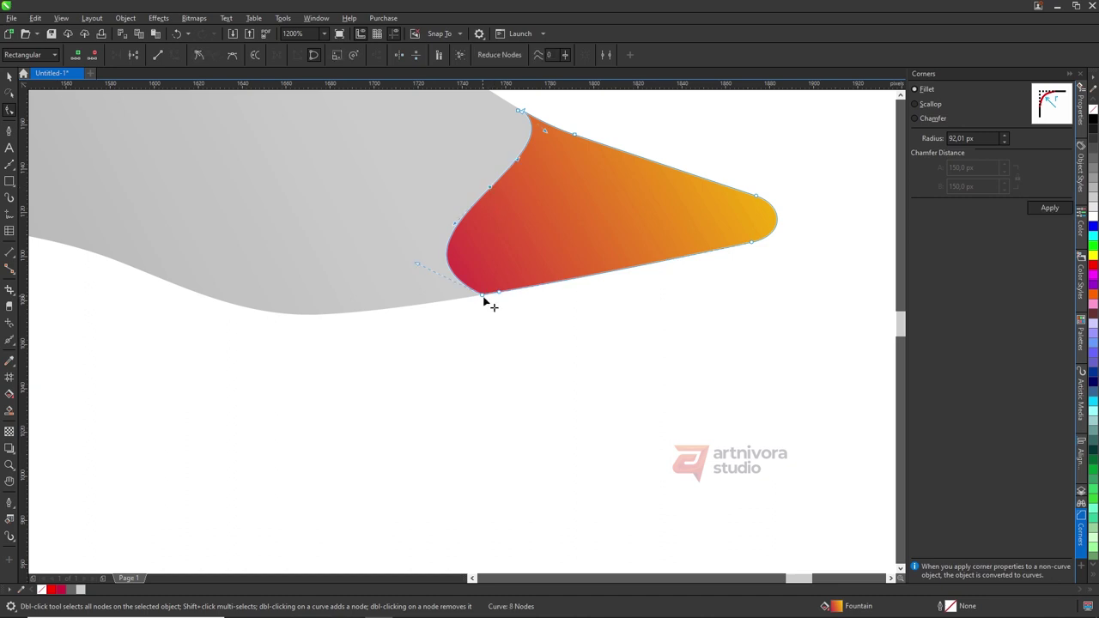
left_click_drag(483, 304, 486, 298)
double_click(452, 249)
scroll(516, 296, "down", 3)
key("space")
scroll(491, 243, "down", 3)
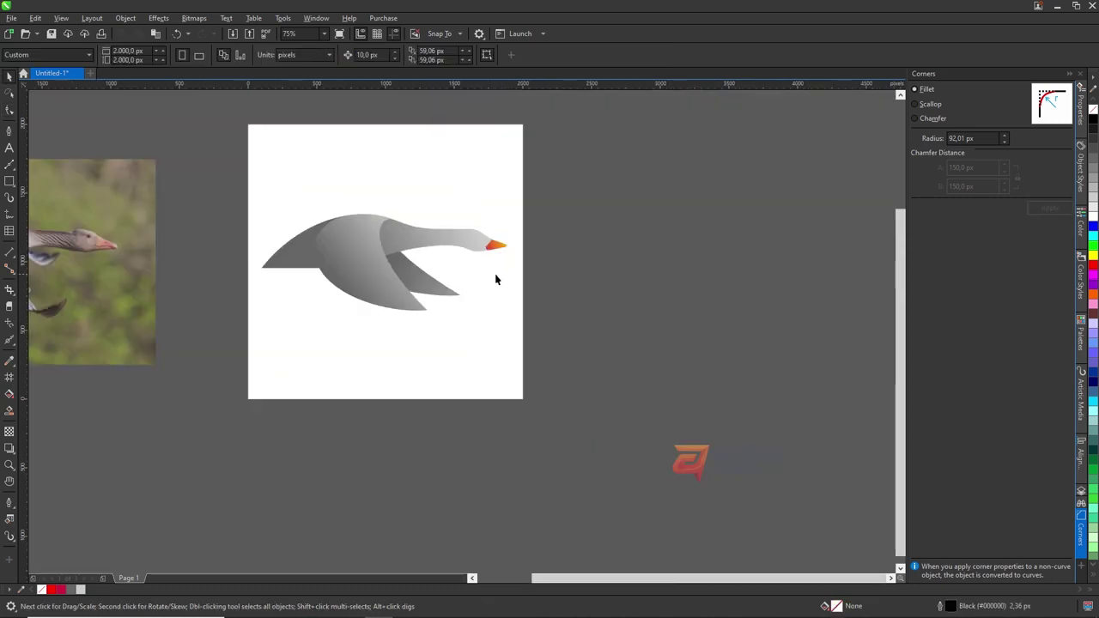
scroll(496, 279, "down", 1)
scroll(510, 290, "up", 1)
scroll(502, 262, "up", 4)
Step: Re-angle the beak's crimson-to-yellow gradient upward toward its top edge
left_click(503, 262)
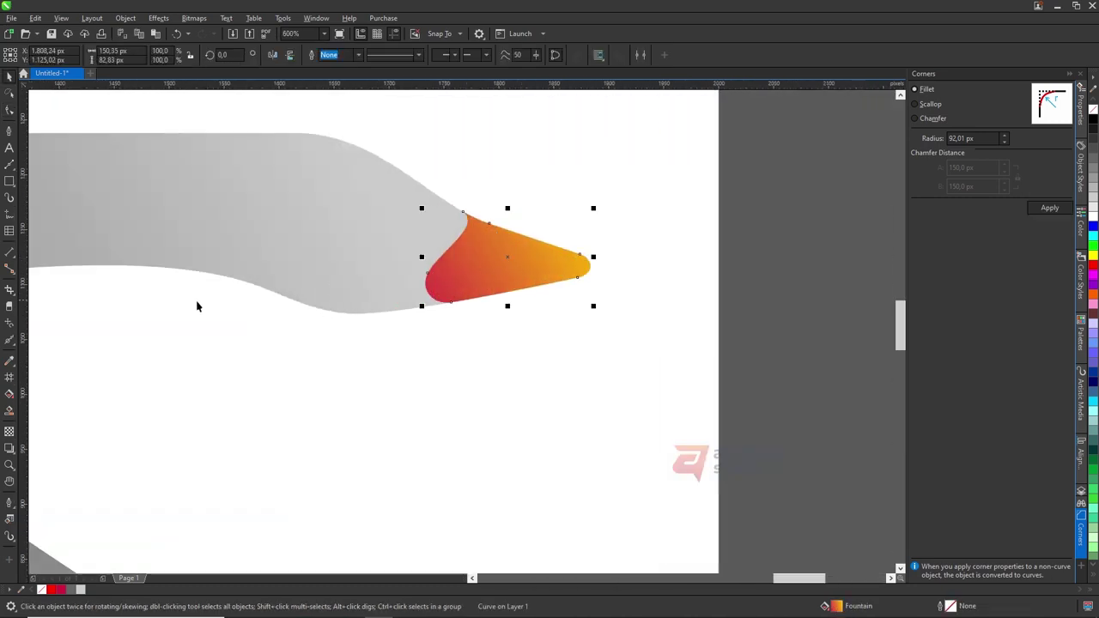
left_click(9, 394)
mouse_move(455, 333)
left_mouse_down()
mouse_move(528, 207)
mouse_move(514, 232)
left_mouse_up()
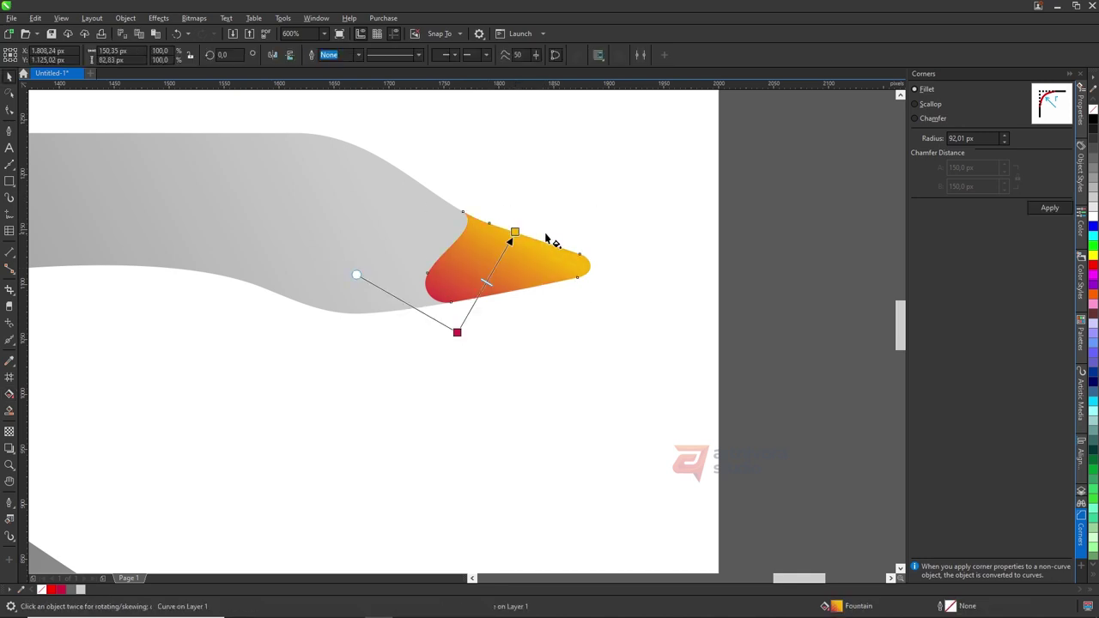
key("space")
scroll(515, 232, "down", 1)
key("Escape")
scroll(503, 233, "down", 2)
scroll(502, 233, "down", 1)
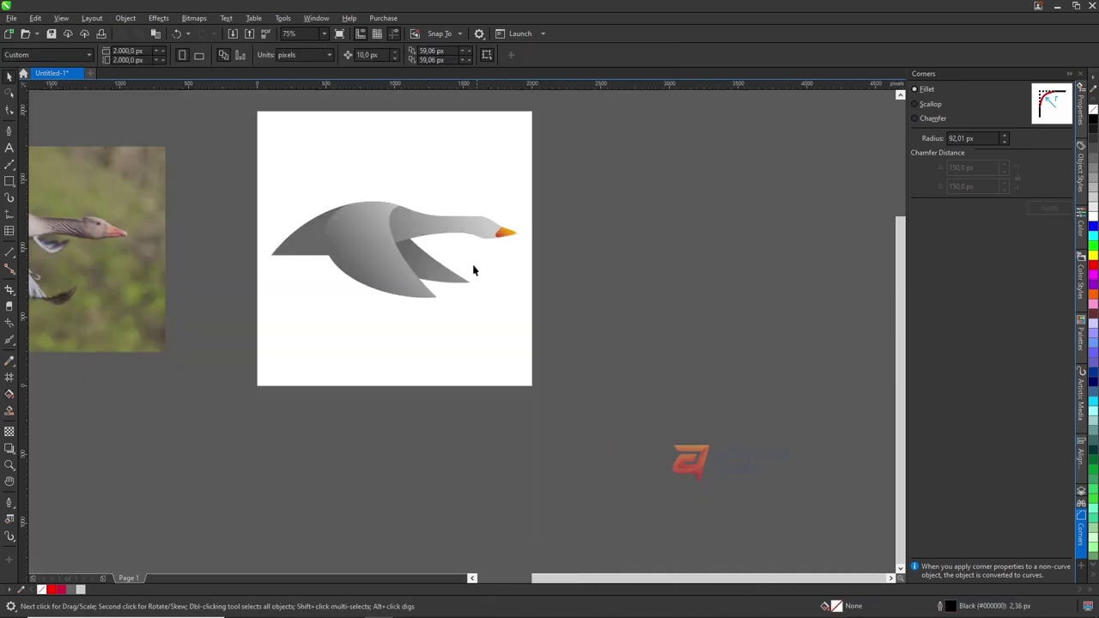
scroll(325, 232, "up", 2)
left_click(343, 264)
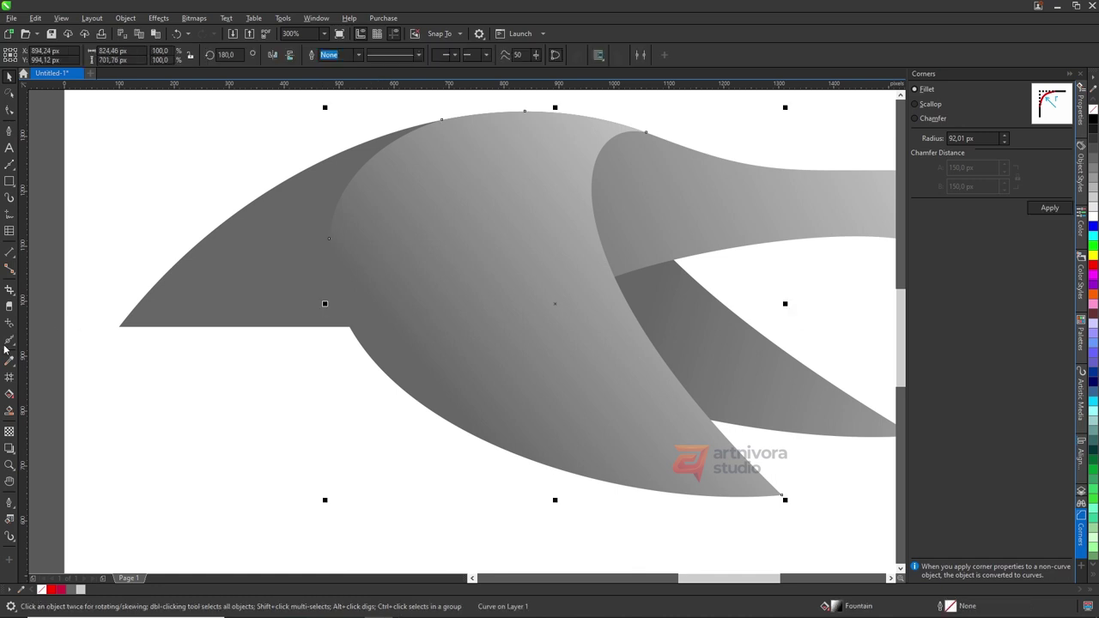
left_click(9, 395)
scroll(527, 233, "down", 1)
left_click_drag(528, 233, 538, 225)
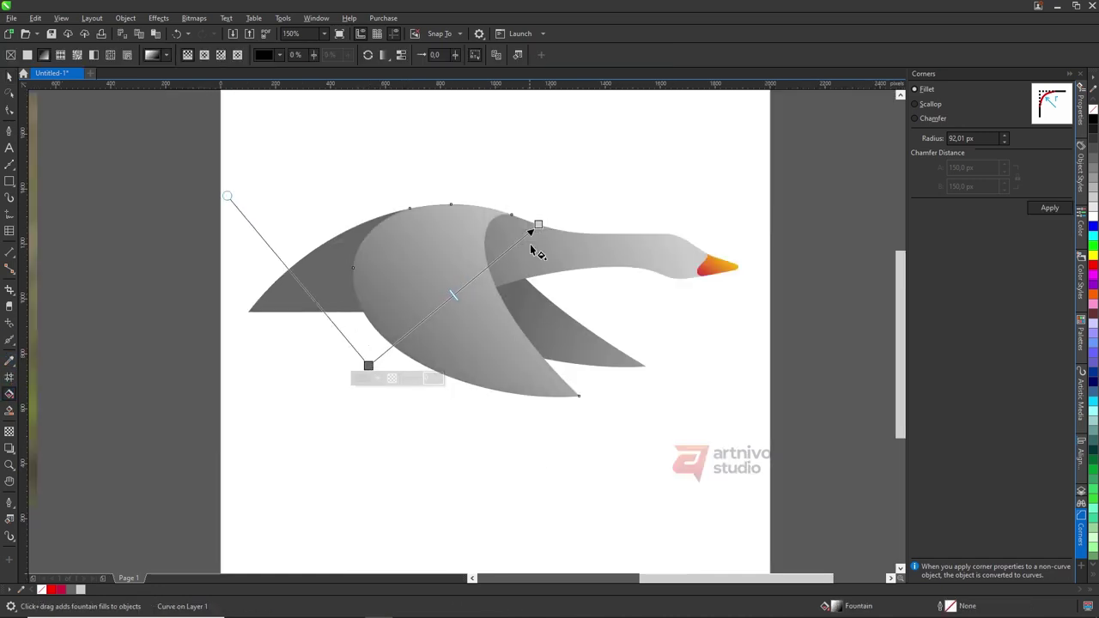
key("space")
key("Escape")
scroll(367, 256, "down", 2)
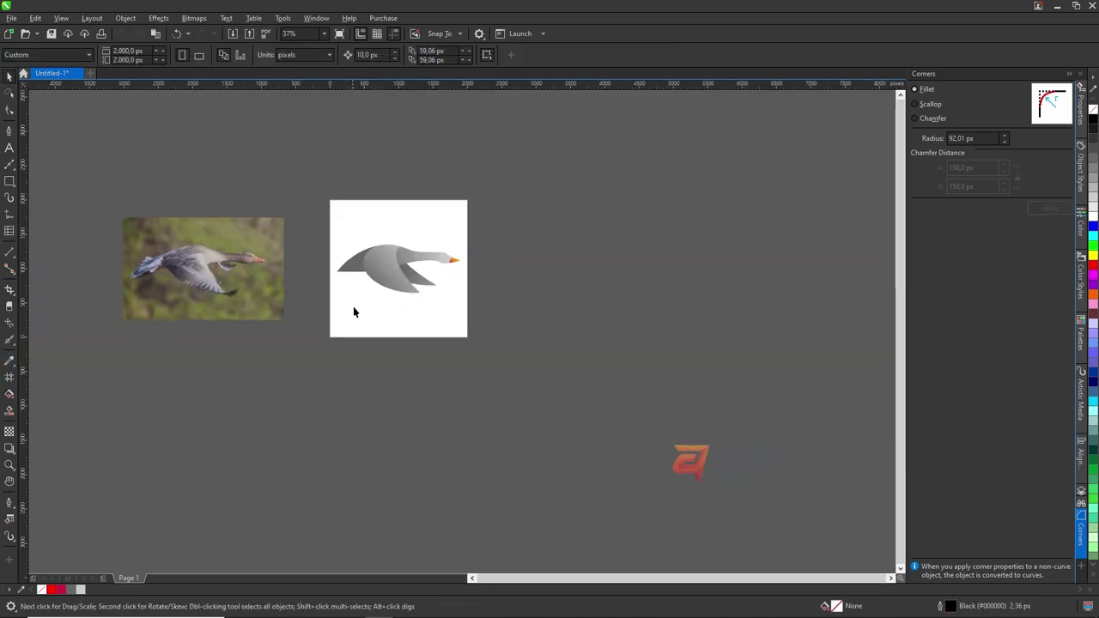
scroll(363, 268, "up", 1)
scroll(361, 268, "up", 1)
left_click(541, 230)
scroll(413, 258, "down", 2)
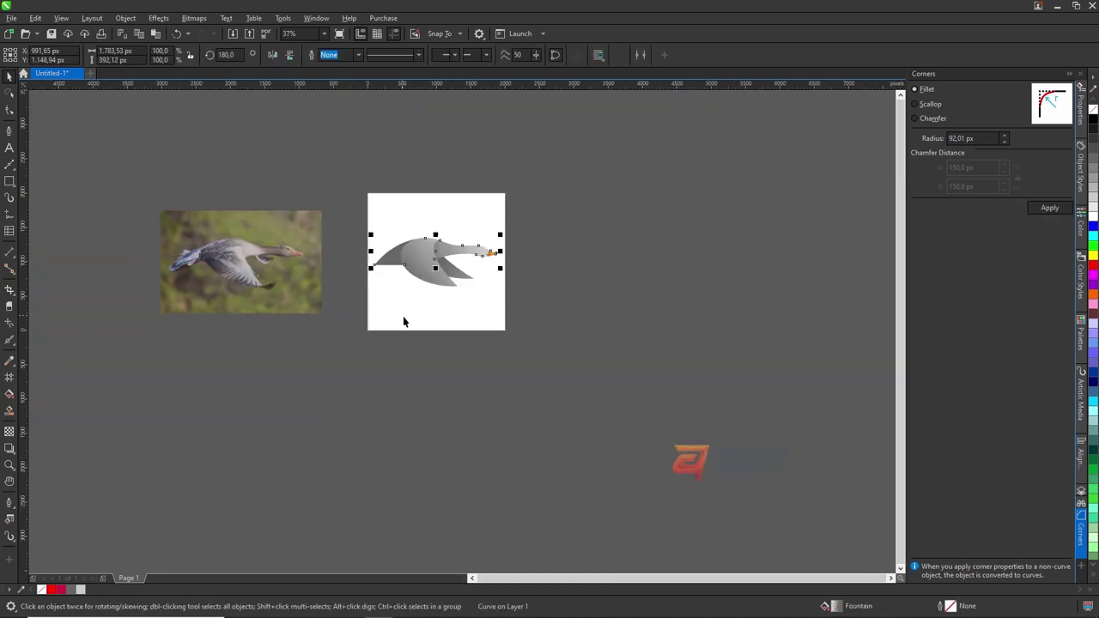
left_click(404, 322)
scroll(424, 255, "up", 1)
scroll(423, 255, "up", 1)
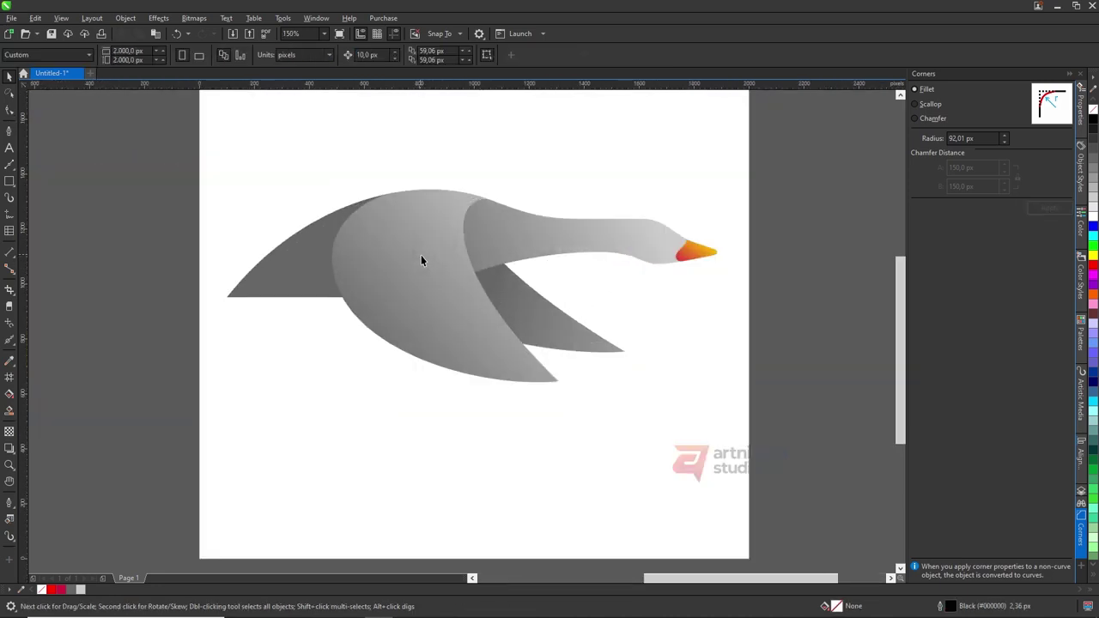
scroll(426, 257, "down", 1)
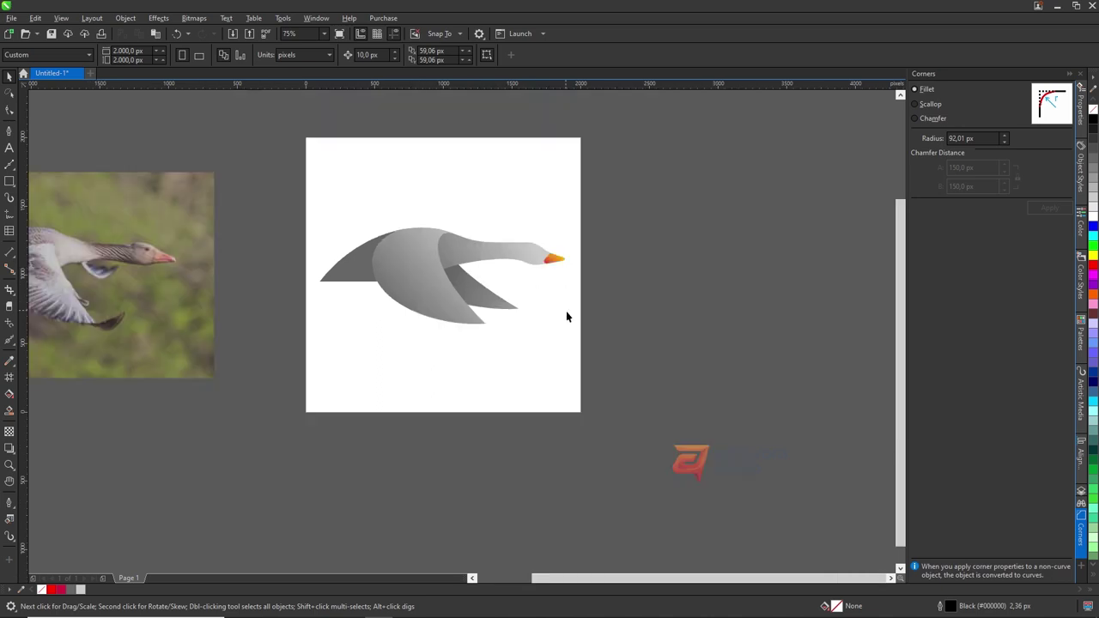
scroll(518, 258, "up", 1)
scroll(472, 258, "up", 1)
key("F10")
left_click(630, 257)
scroll(623, 264, "up", 1)
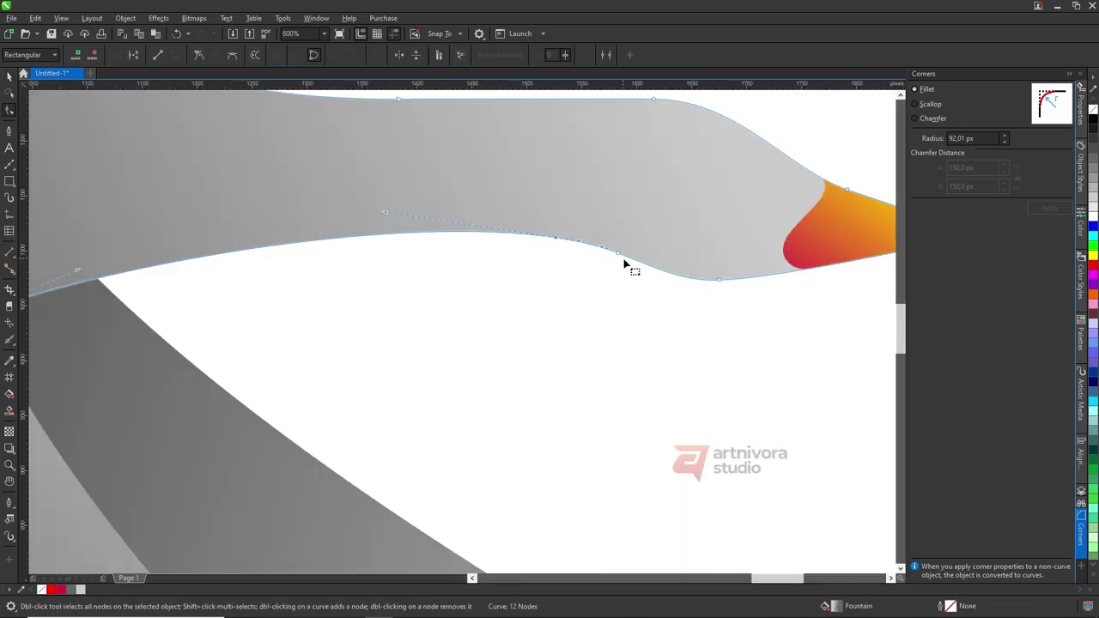
scroll(597, 255, "down", 2)
key("space")
left_click(622, 295)
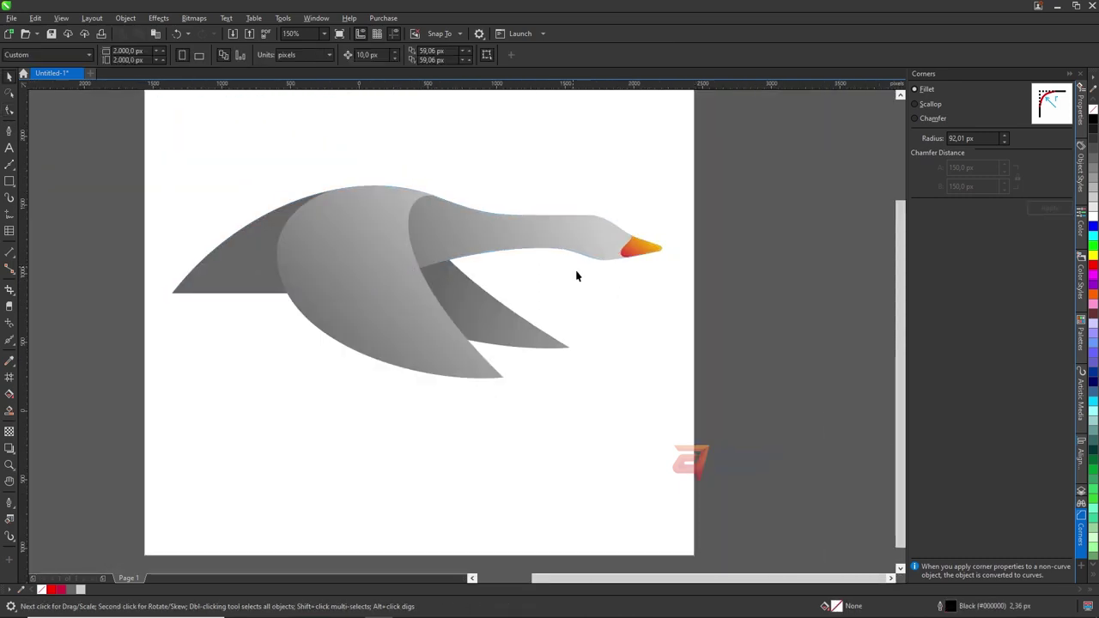
scroll(535, 252, "down", 1)
scroll(539, 266, "up", 1)
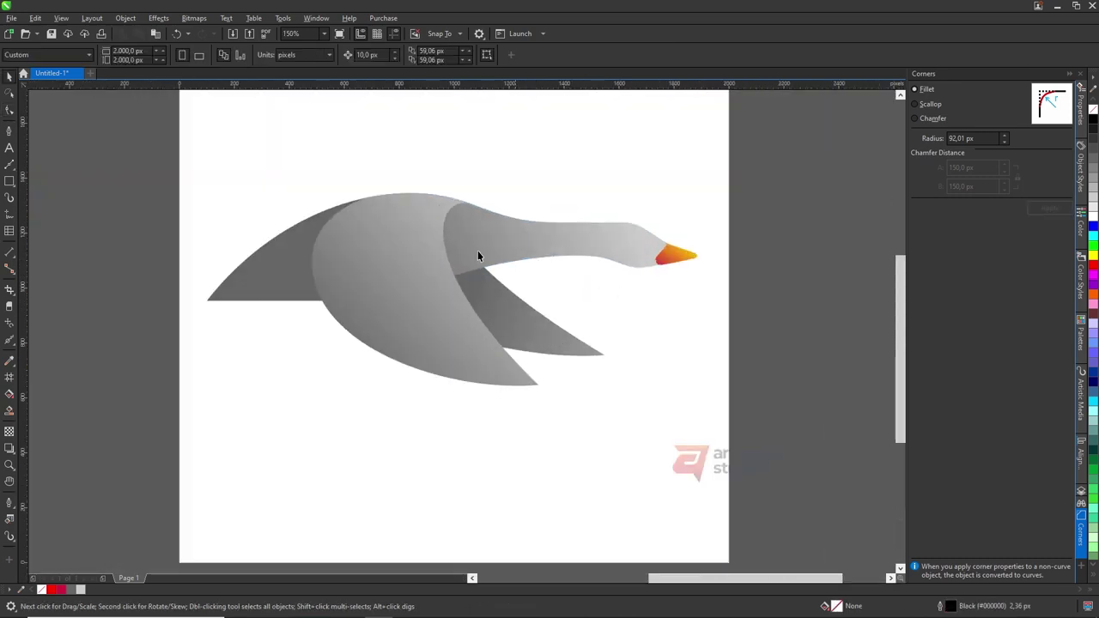
left_click(10, 166)
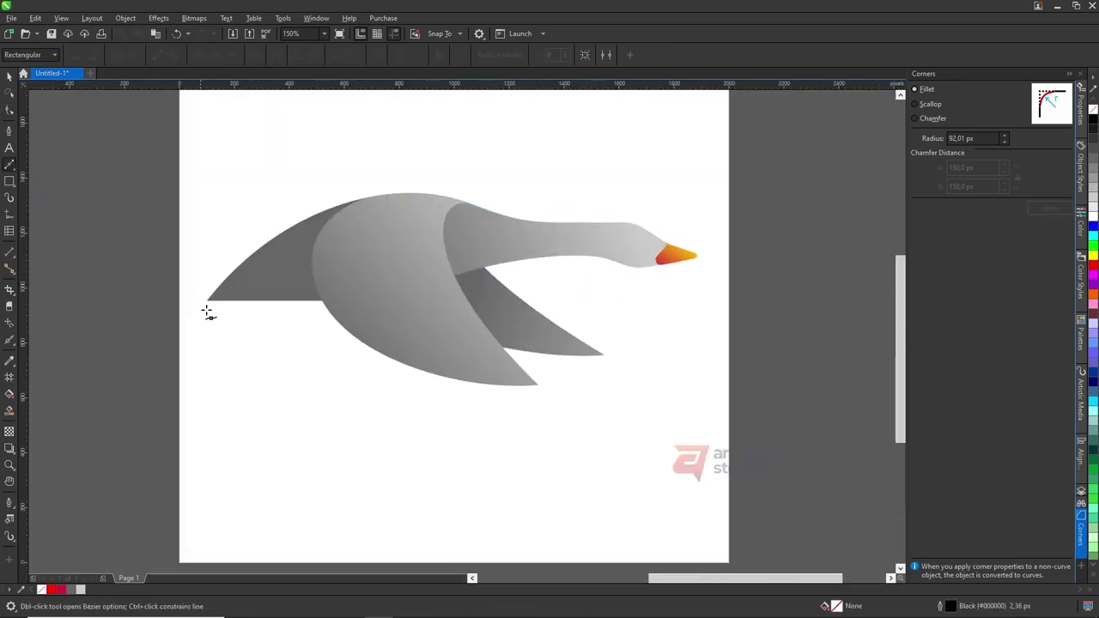
scroll(439, 238, "down", 1)
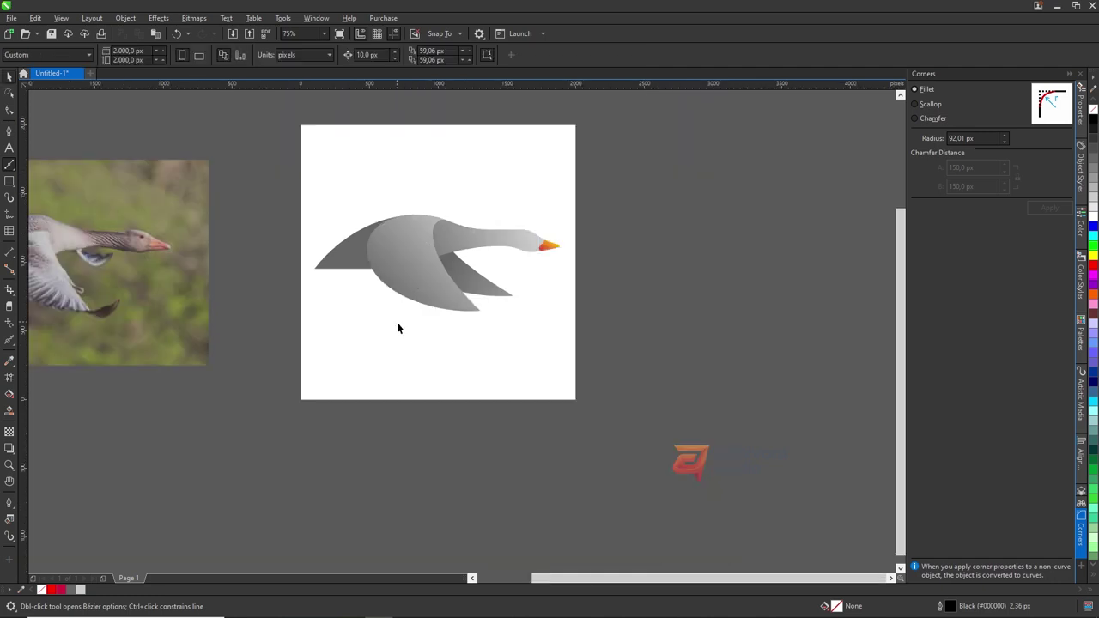
key("space")
scroll(291, 295, "up", 2)
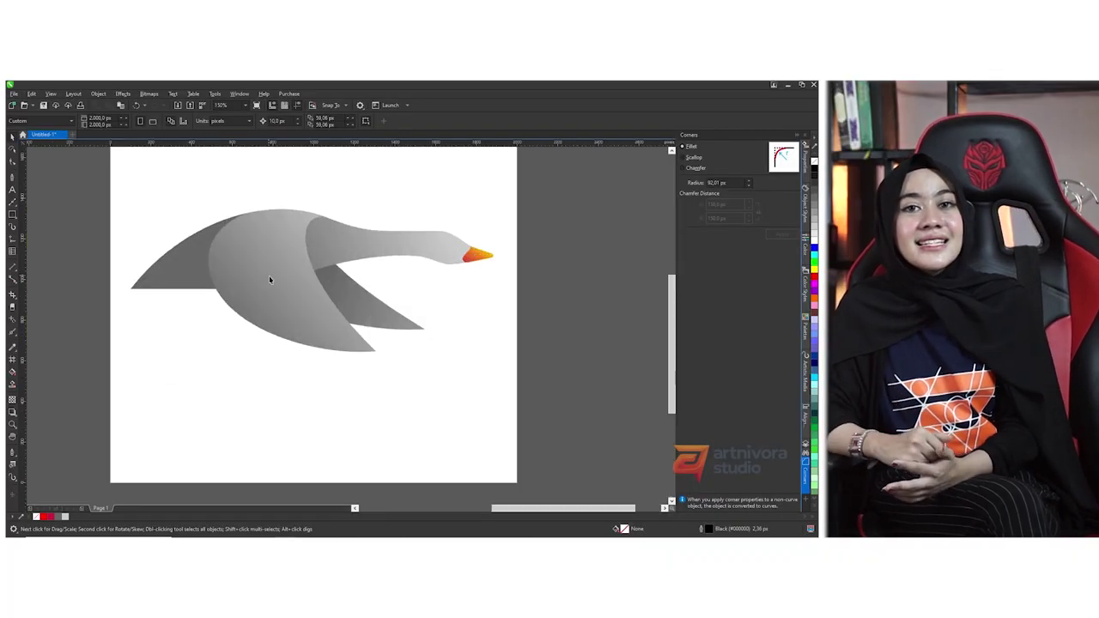
left_click(269, 276)
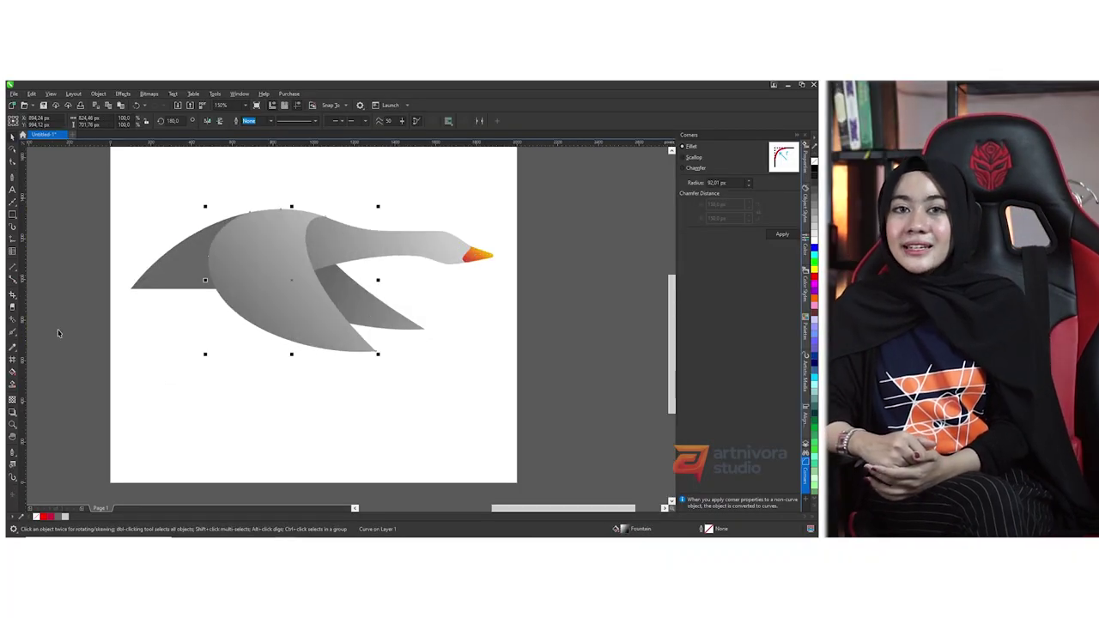
Step: Reposition the body gradient and darken one stop to teal-gray #2A3536
left_click(13, 371)
left_click_drag(258, 349, 234, 318)
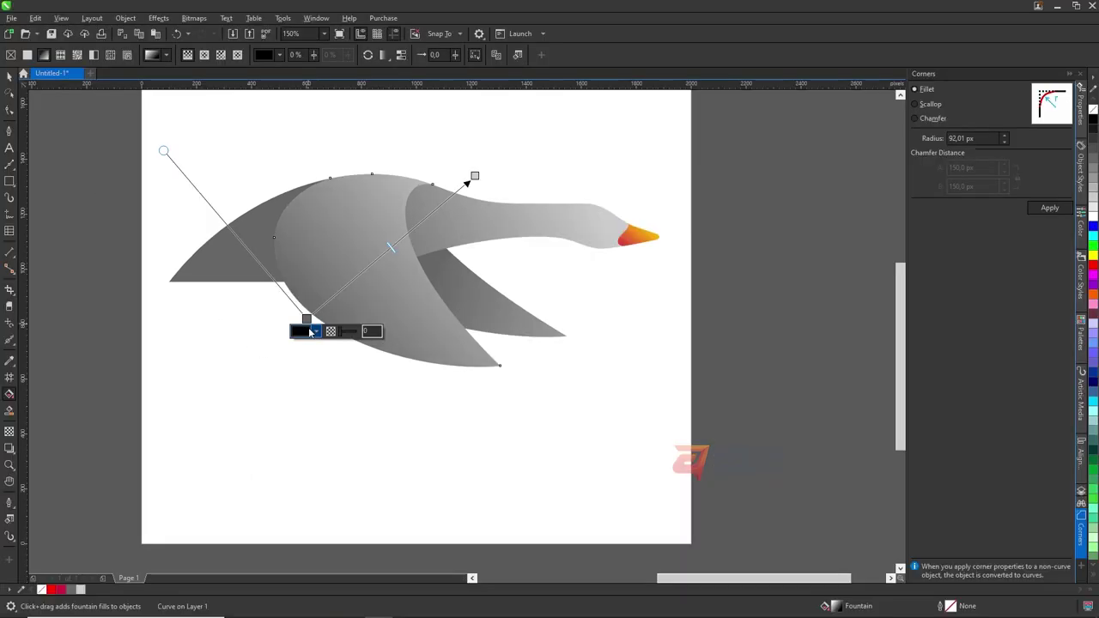
left_click(240, 325)
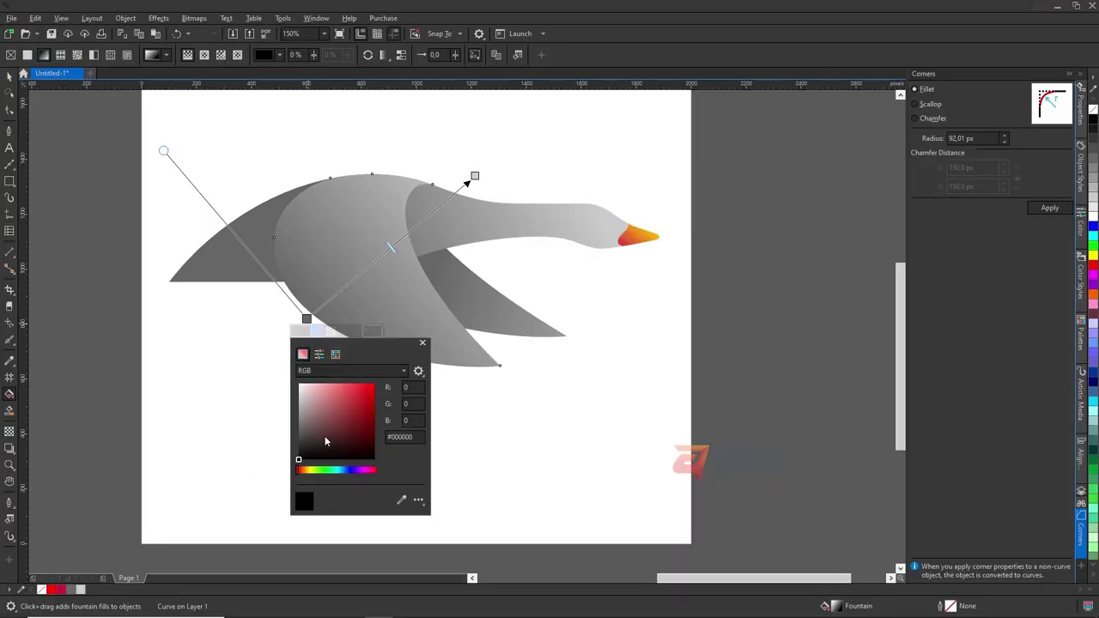
left_click(336, 471)
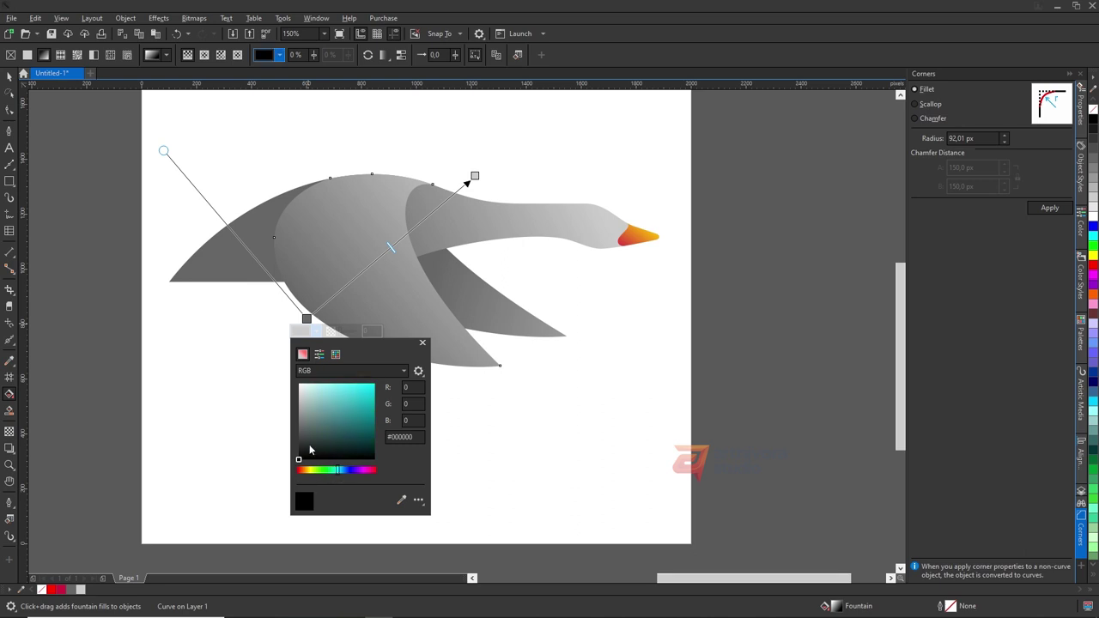
left_click(316, 445)
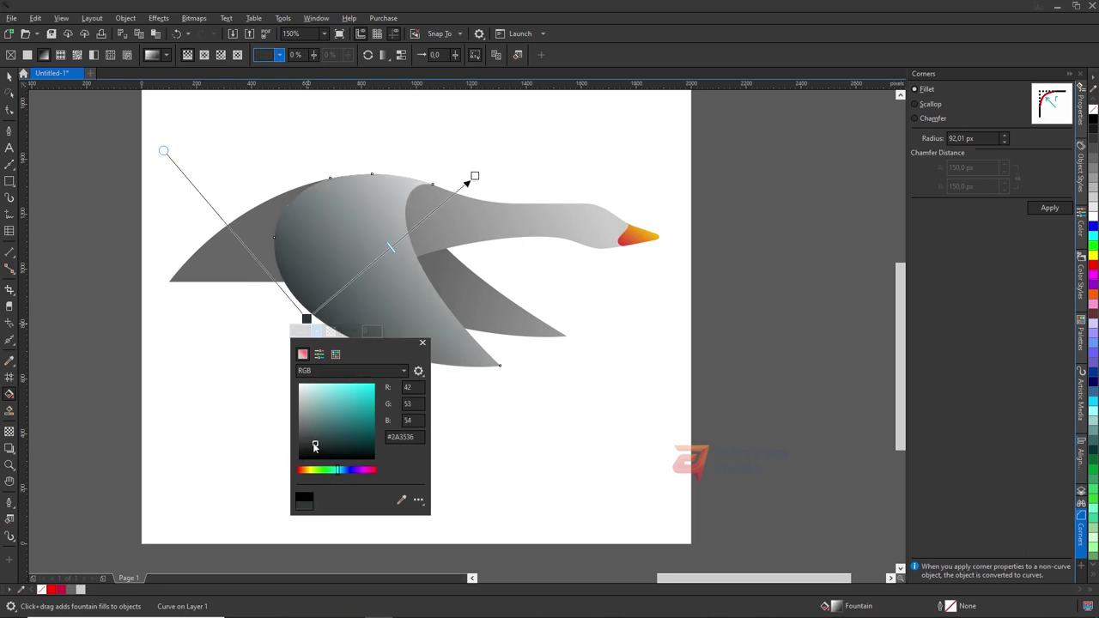
left_click(370, 292)
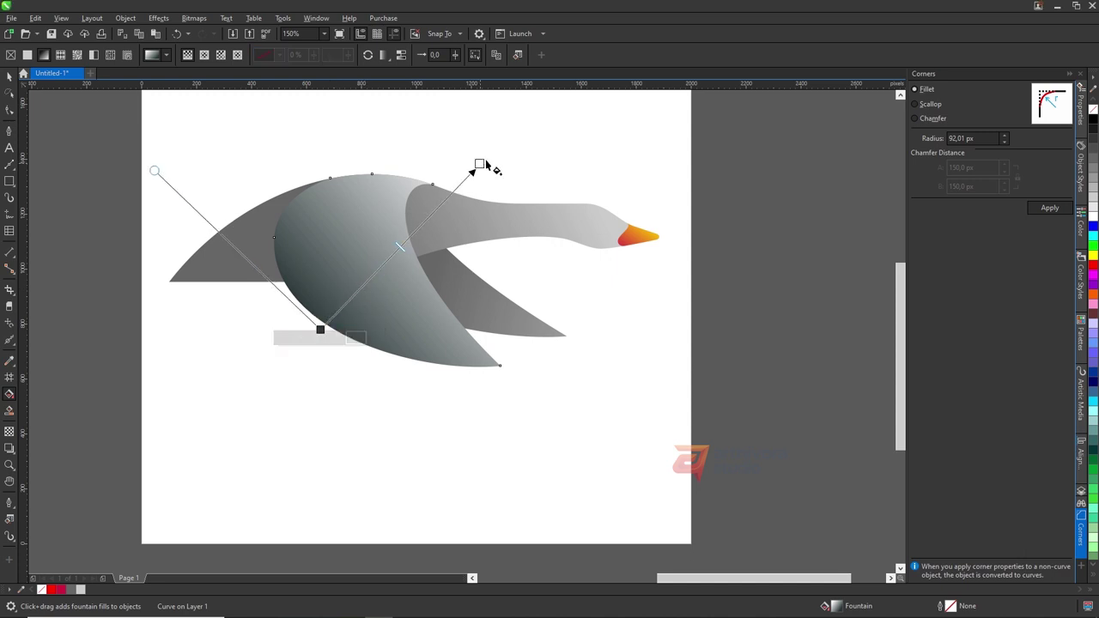
key("space")
Step: Give the neck a new gray gradient redrawn to run up-left
left_click(462, 228)
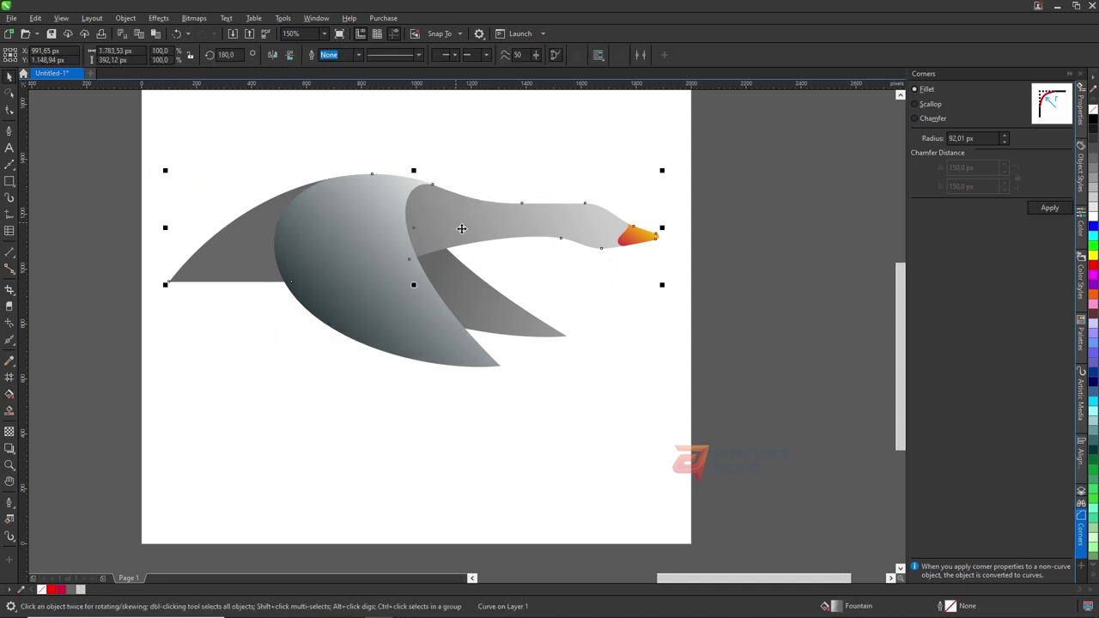
left_click(463, 296)
key("g")
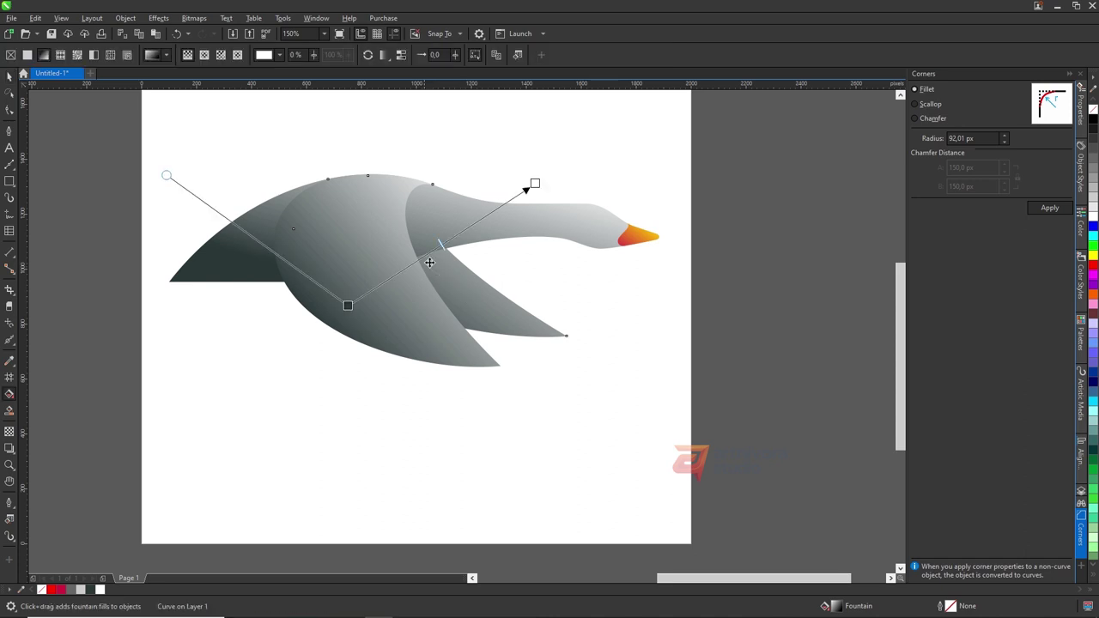
left_click_drag(438, 273, 670, 405)
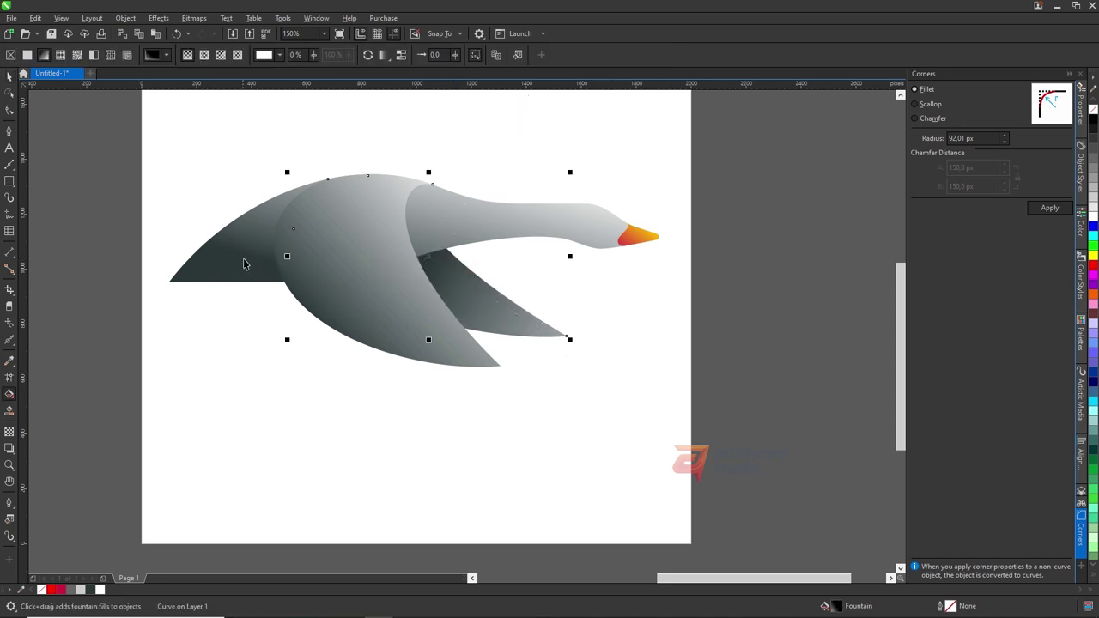
left_click_drag(391, 237, 544, 137)
left_click_drag(510, 197, 392, 255)
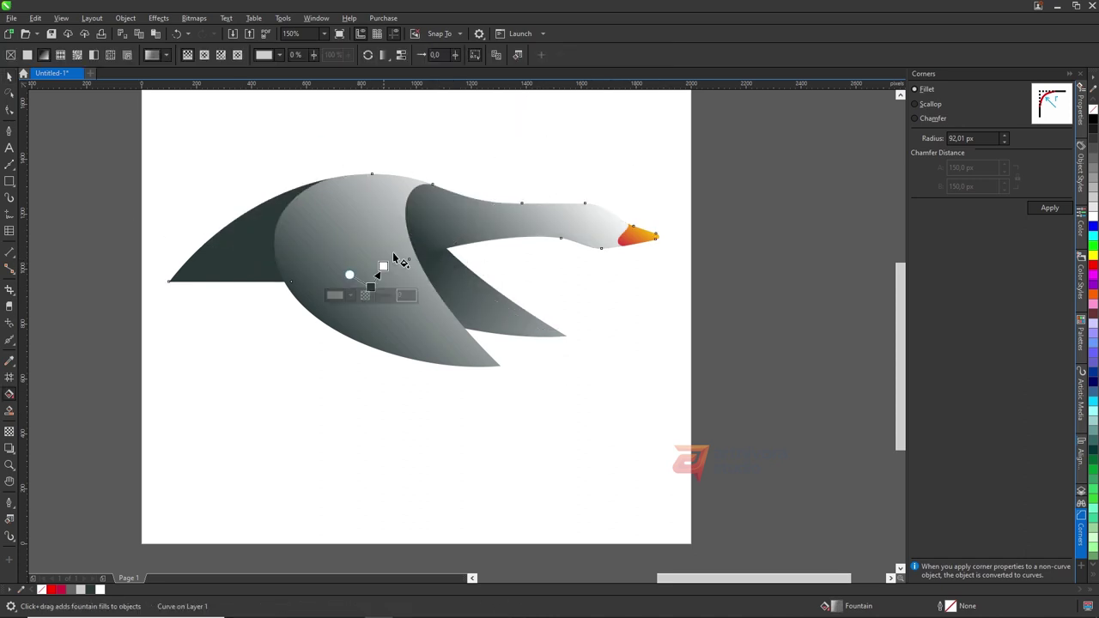
left_click_drag(541, 145, 447, 153)
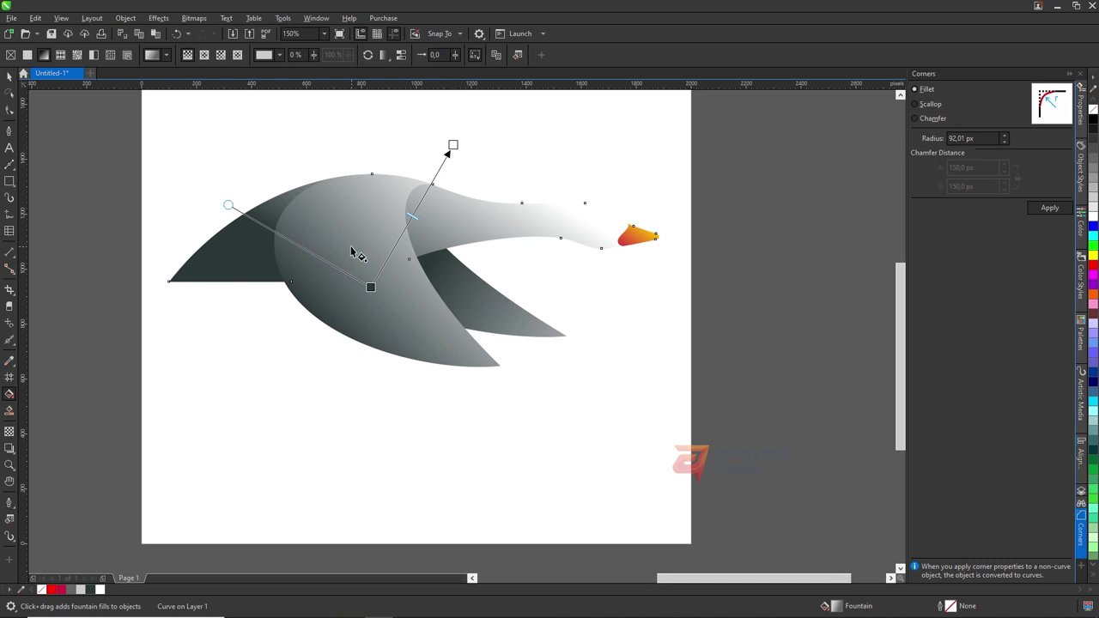
left_click_drag(350, 246, 225, 140)
key("space")
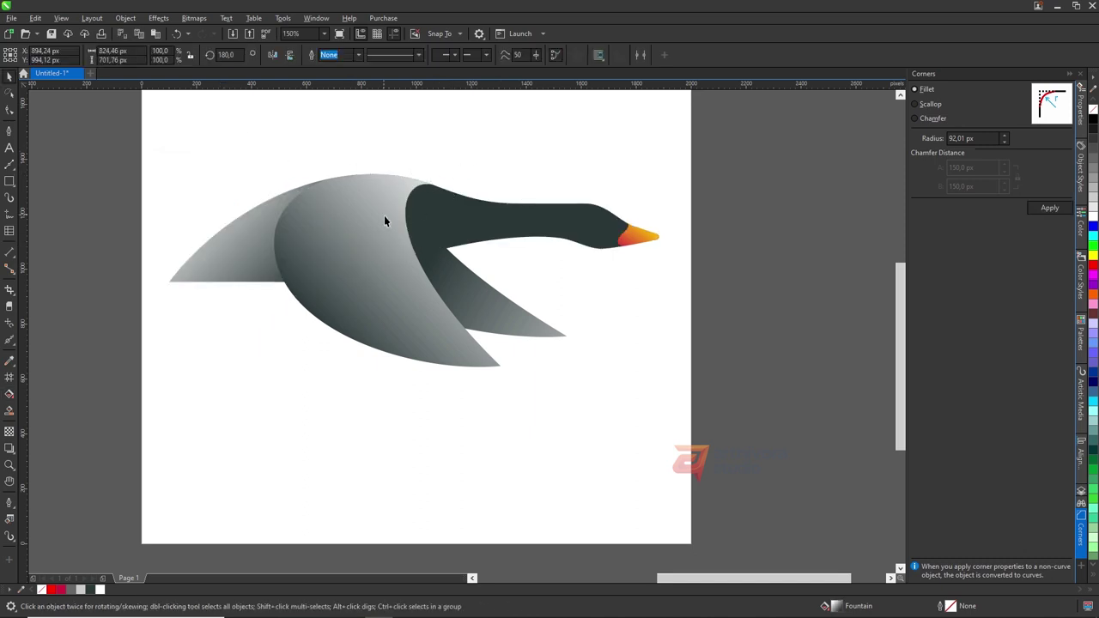
Step: Select the neck together with the body and apply a shaping command to them
left_click_drag(464, 226, 550, 180)
key("ctrl+z")
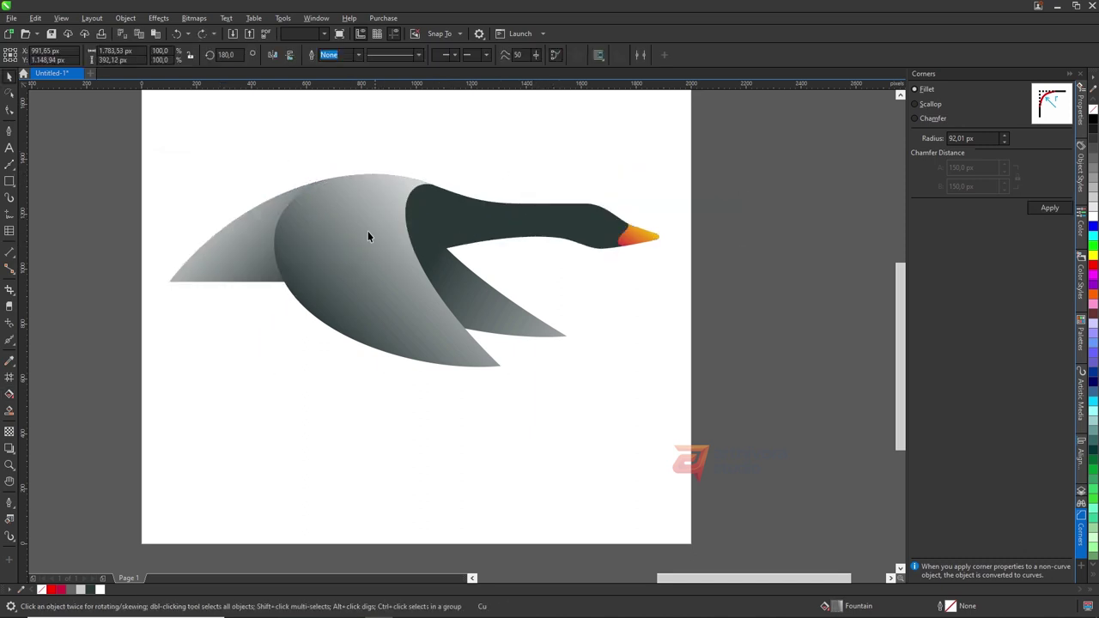
left_click(477, 223, "shift")
left_click(352, 55)
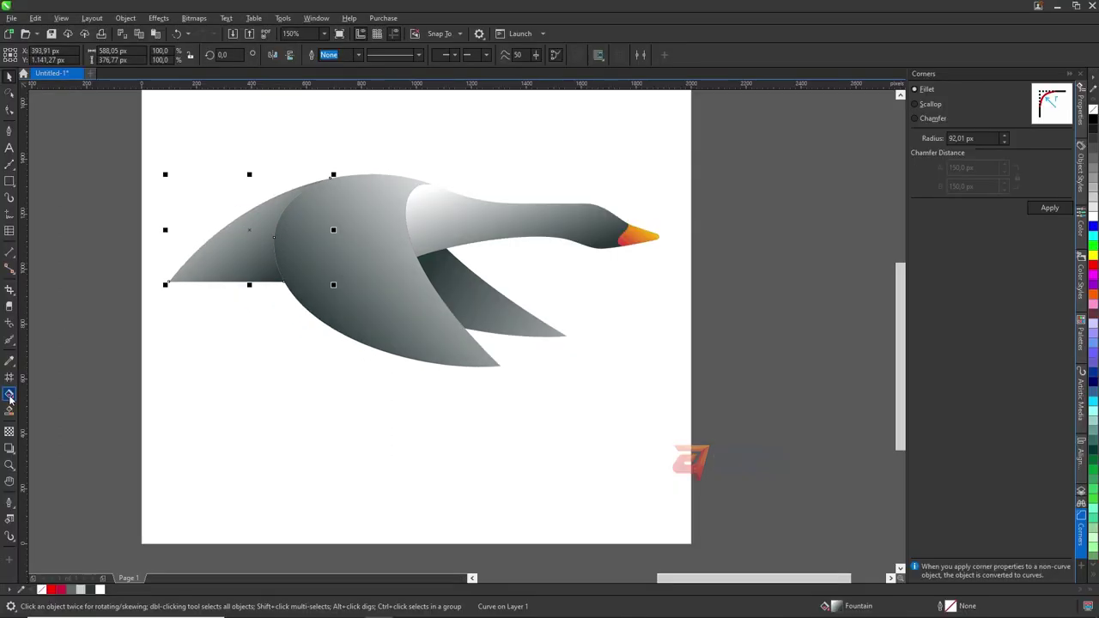
Step: Shift the left wing's gradient slightly and inspect the wing's nodes
left_click(8, 397)
left_click_drag(188, 180, 226, 184)
key("space")
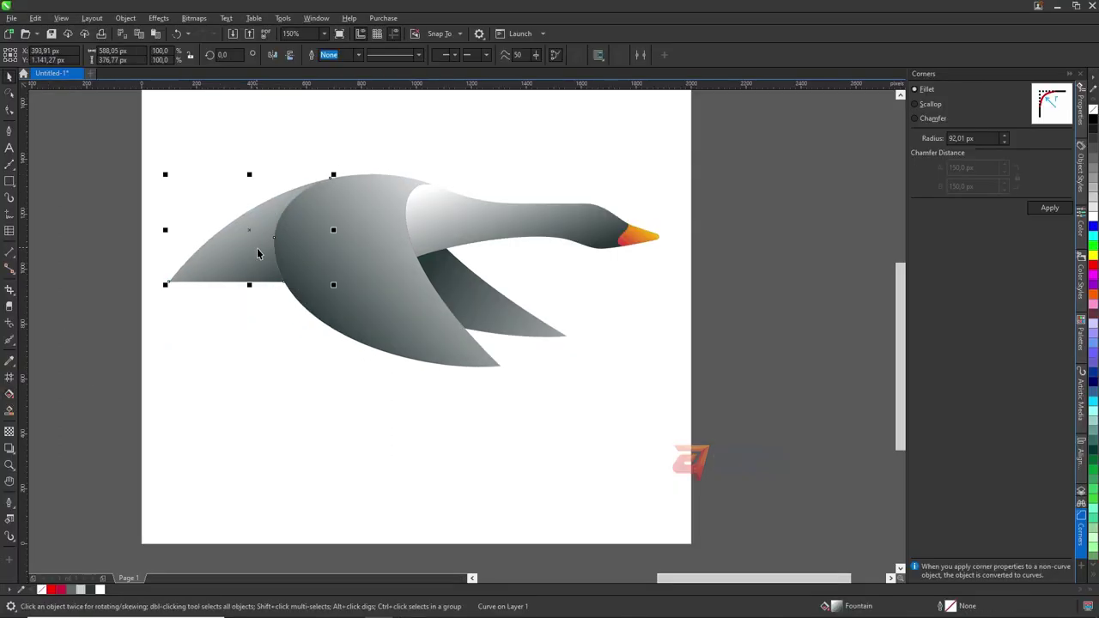
scroll(258, 252, "up", 2)
scroll(274, 237, "up", 1)
key("F10")
scroll(290, 245, "down", 1)
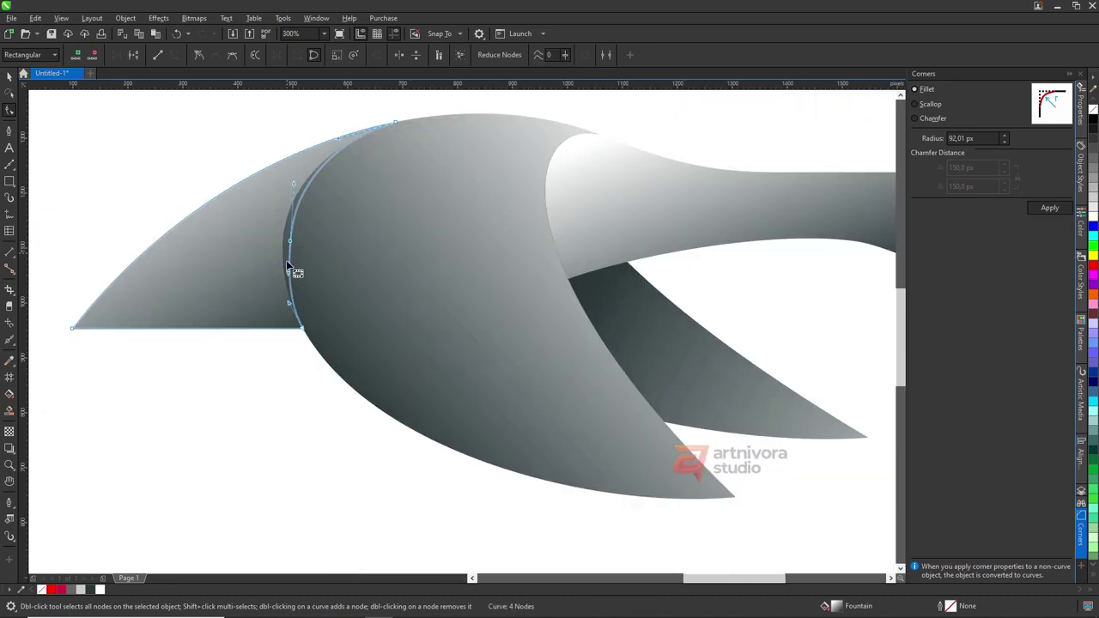
key("space")
scroll(291, 268, "down", 2)
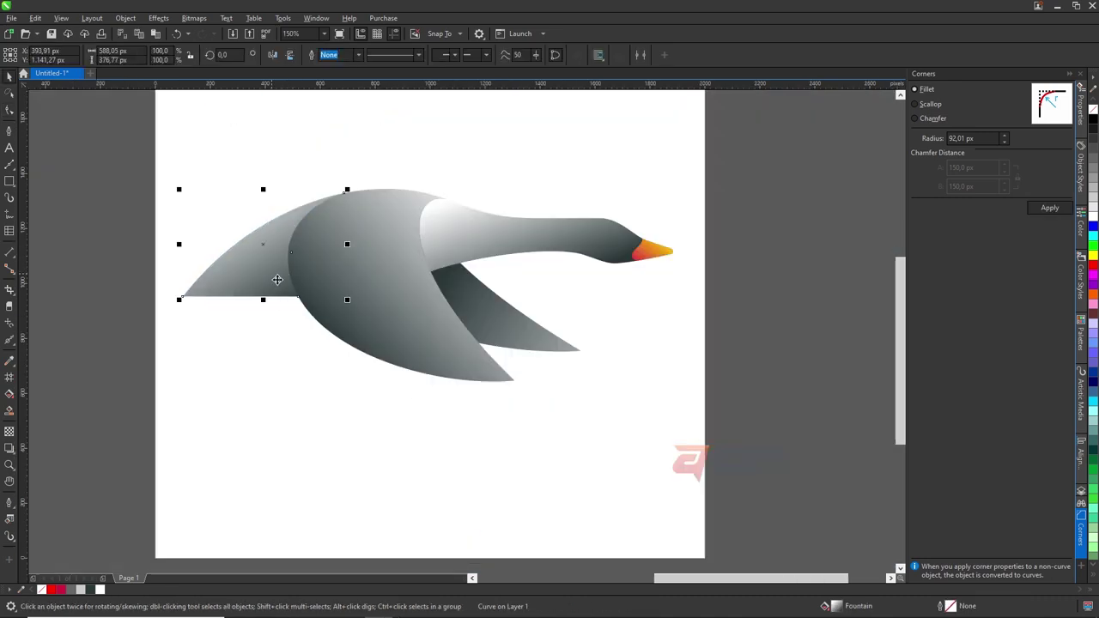
Step: Rotate the body's gradient direction and extend it slightly downward
left_click(398, 298)
left_click(8, 397)
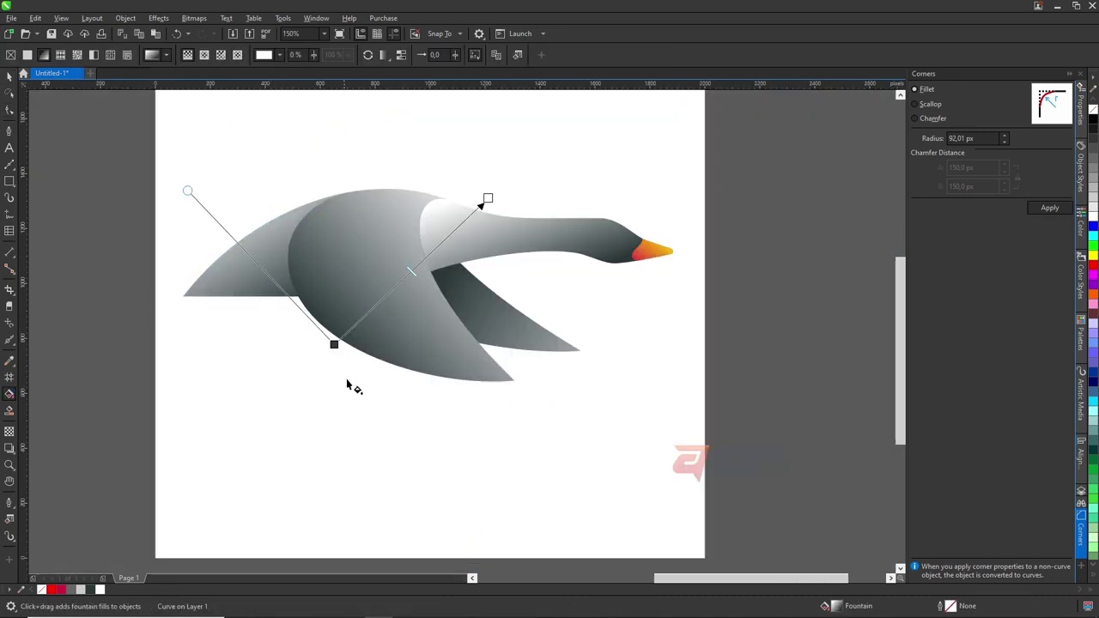
left_click_drag(335, 343, 348, 375)
left_click_drag(437, 216, 451, 195)
left_click_drag(348, 377, 346, 385)
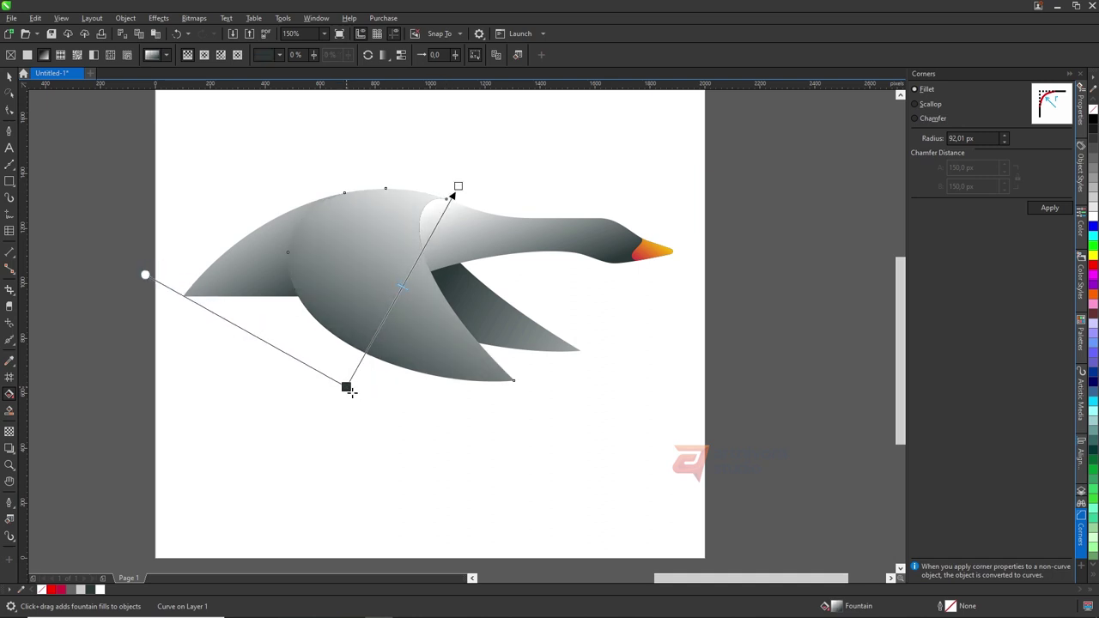
Step: Rotate and stretch the left wing's gradient, shifting its start down-right
left_click(413, 175)
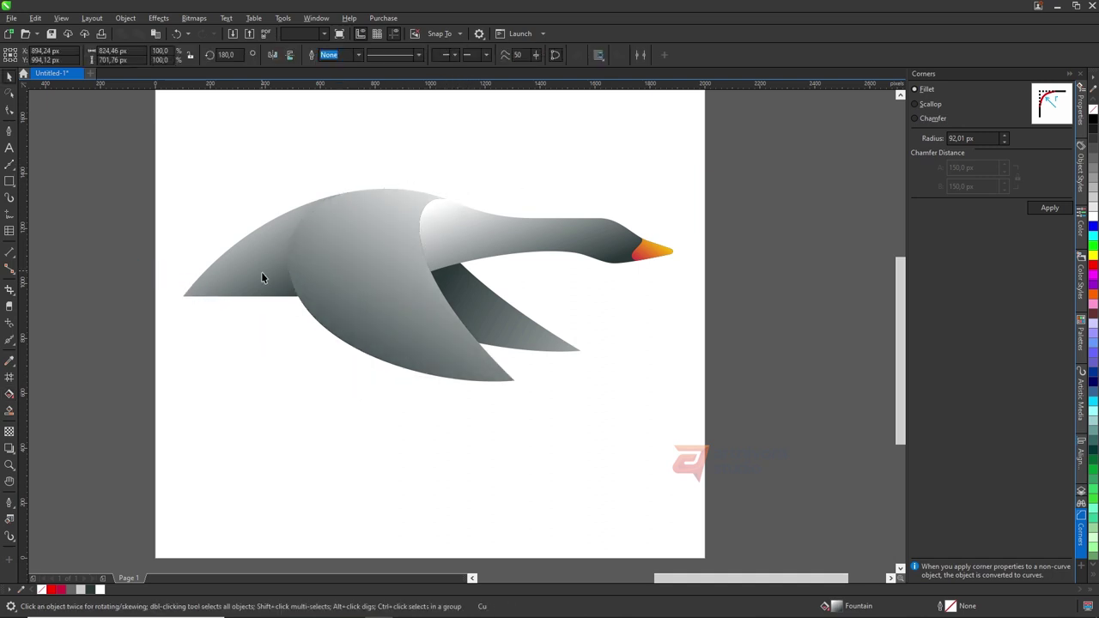
left_click(261, 271)
mouse_move(238, 182)
left_mouse_down()
mouse_move(156, 147)
mouse_move(187, 177)
left_mouse_up()
left_click_drag(290, 284, 311, 294)
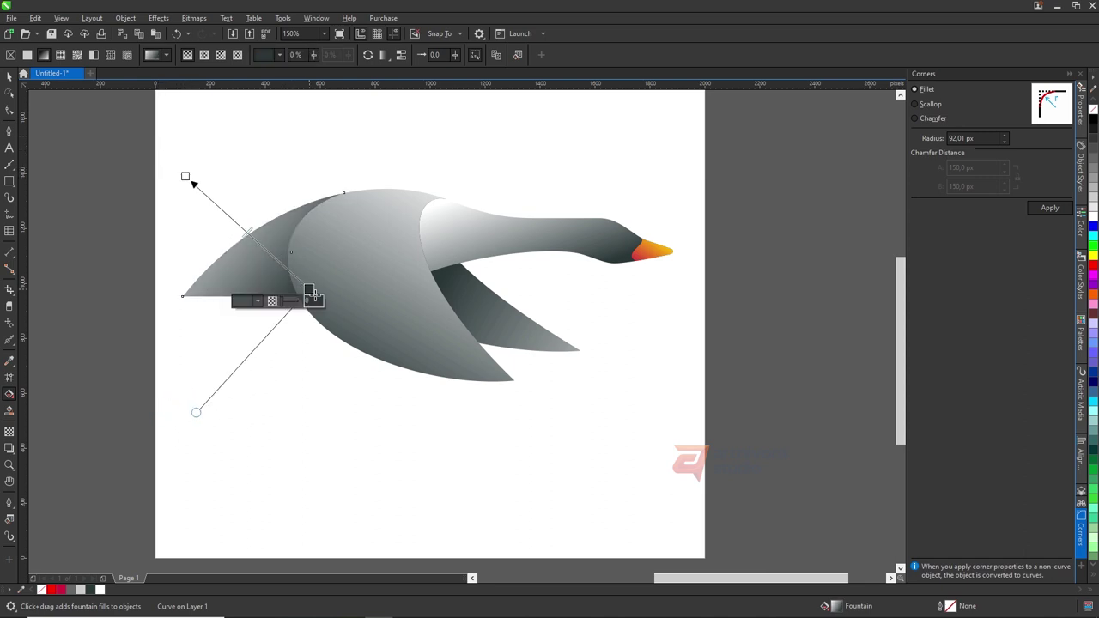
Step: Run a new gradient along the neck toward the beak and check its nodes
left_click(483, 234)
mouse_move(420, 276)
left_mouse_down()
mouse_move(649, 225)
mouse_move(610, 143)
left_mouse_up()
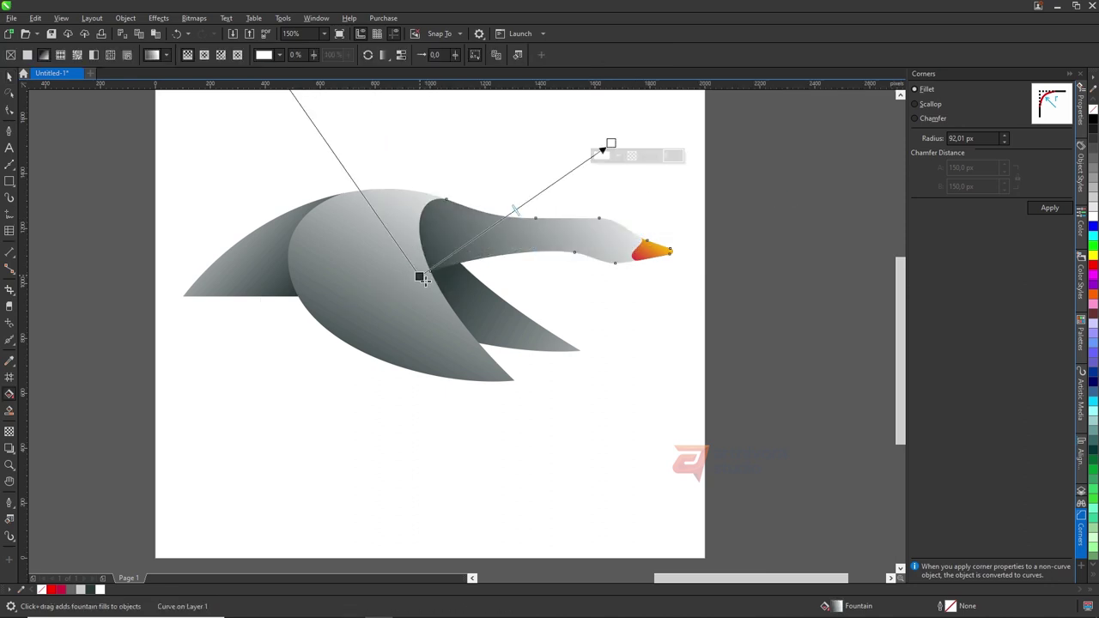
key("F10")
scroll(430, 236, "up", 4)
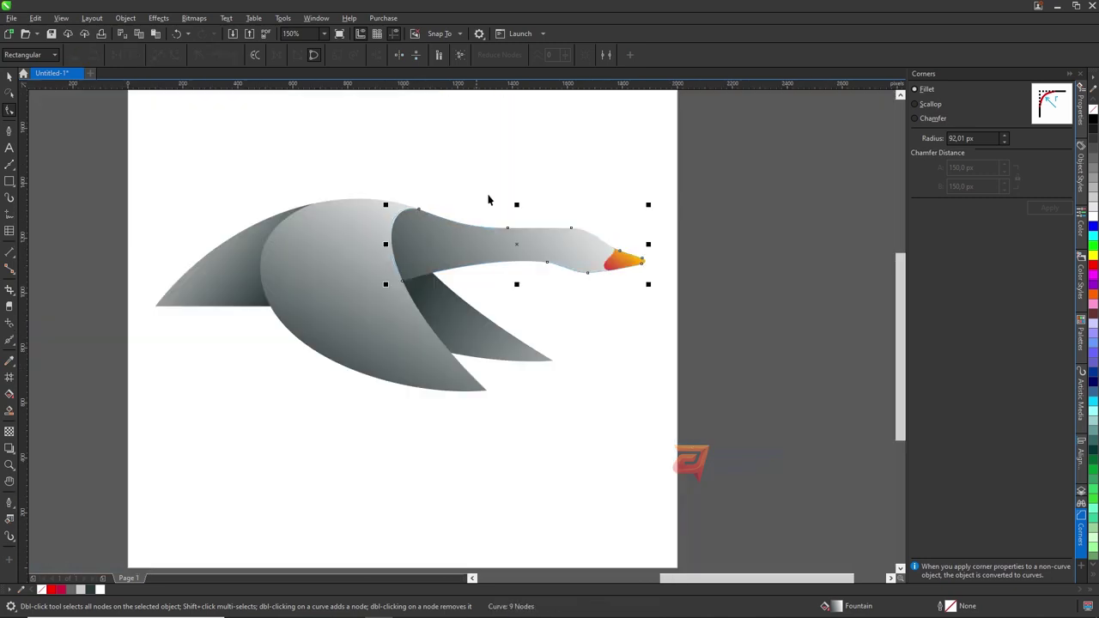
scroll(401, 214, "down", 4)
key("space")
Step: Review the neck and front wing gradient controls, then clear the selection
left_click(478, 250)
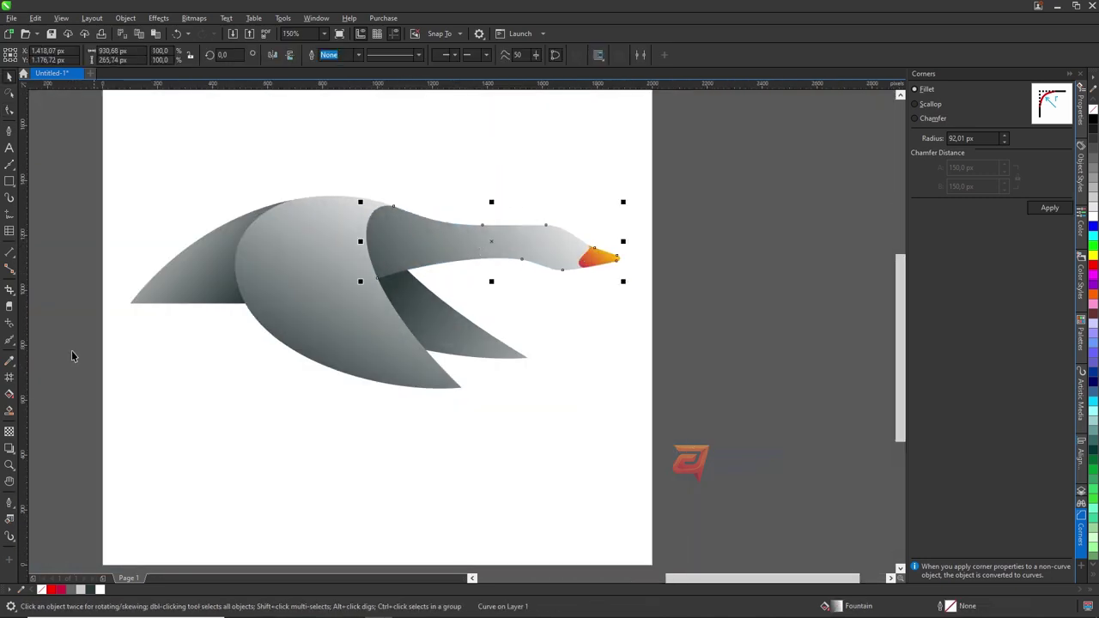
left_click(8, 393)
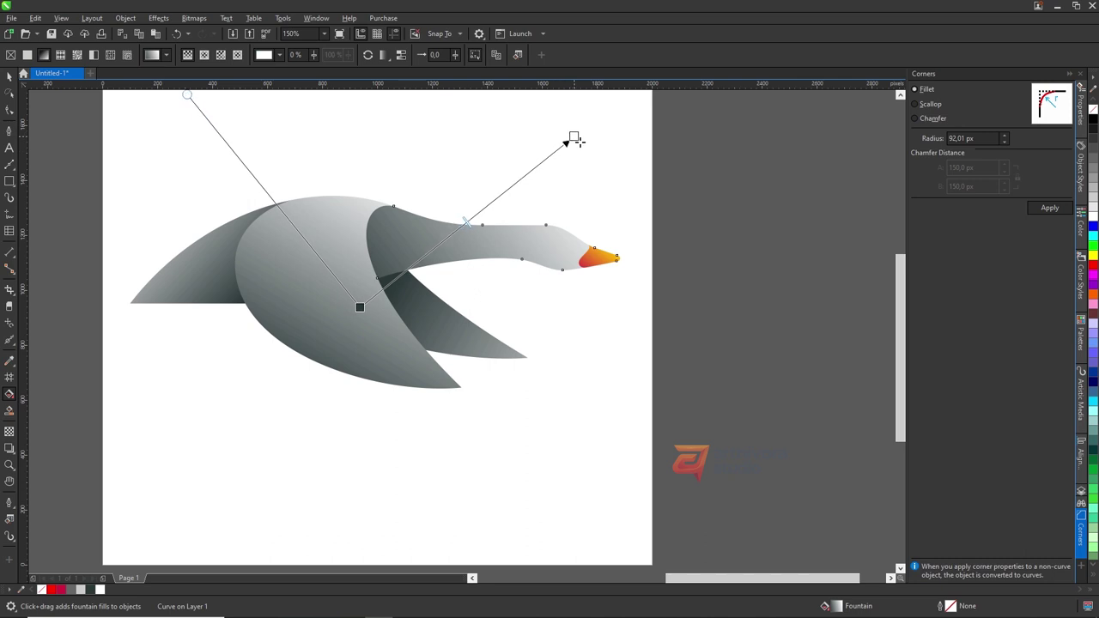
left_click(410, 313)
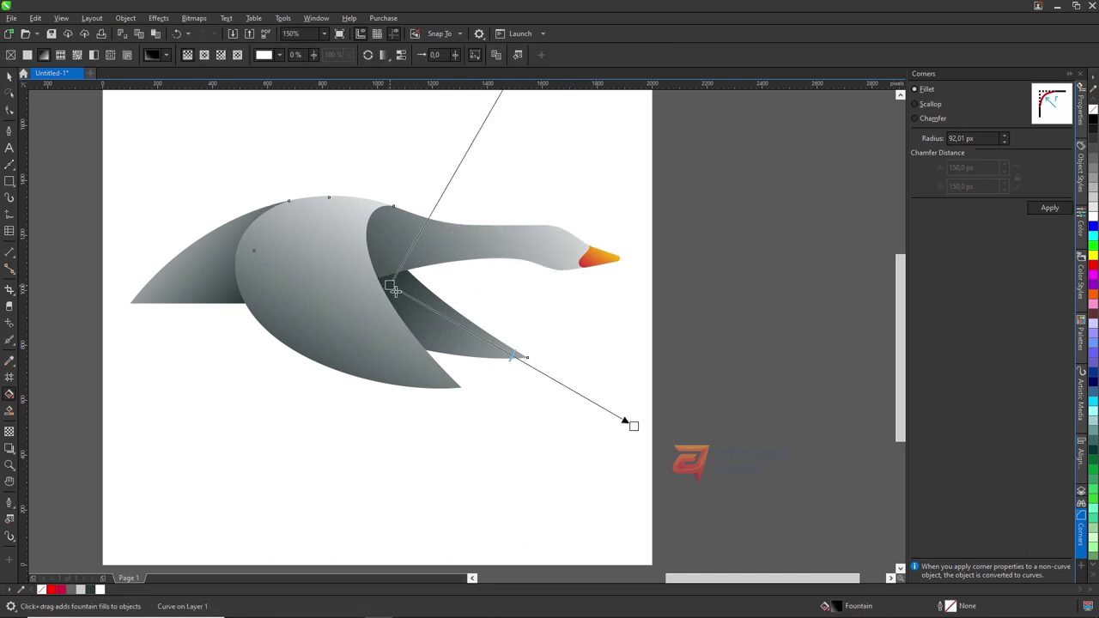
key("space")
key("Escape")
scroll(435, 240, "down", 4)
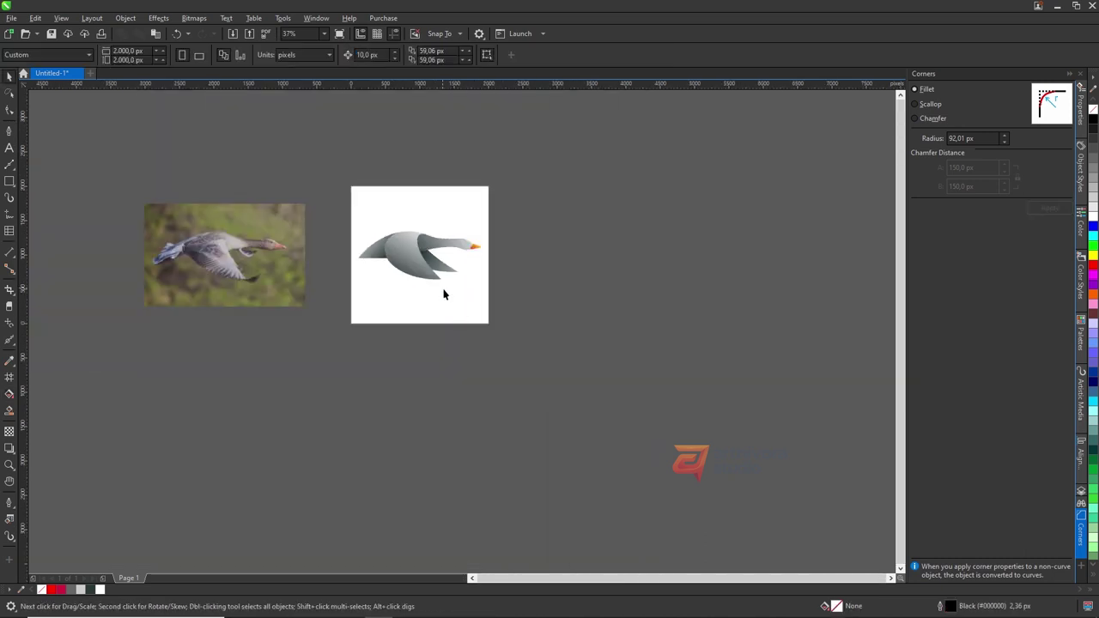
Step: Pick the Bézier tool and zoom in on the goose's upper back for tracing
scroll(422, 247, "up", 2)
scroll(418, 252, "up", 2)
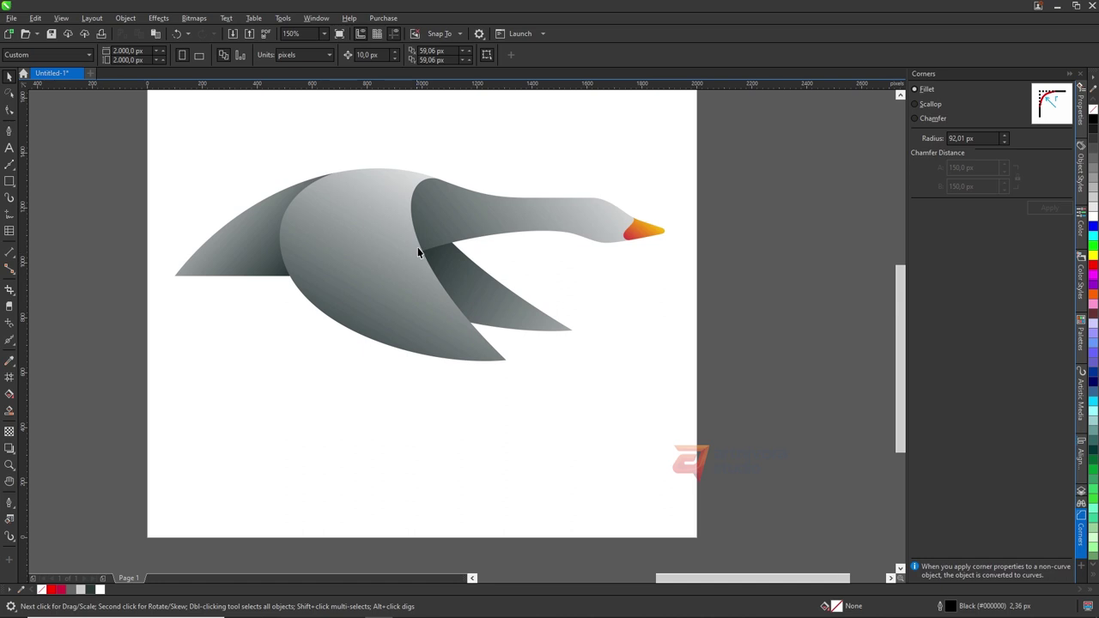
left_click(9, 165)
scroll(341, 217, "up", 2)
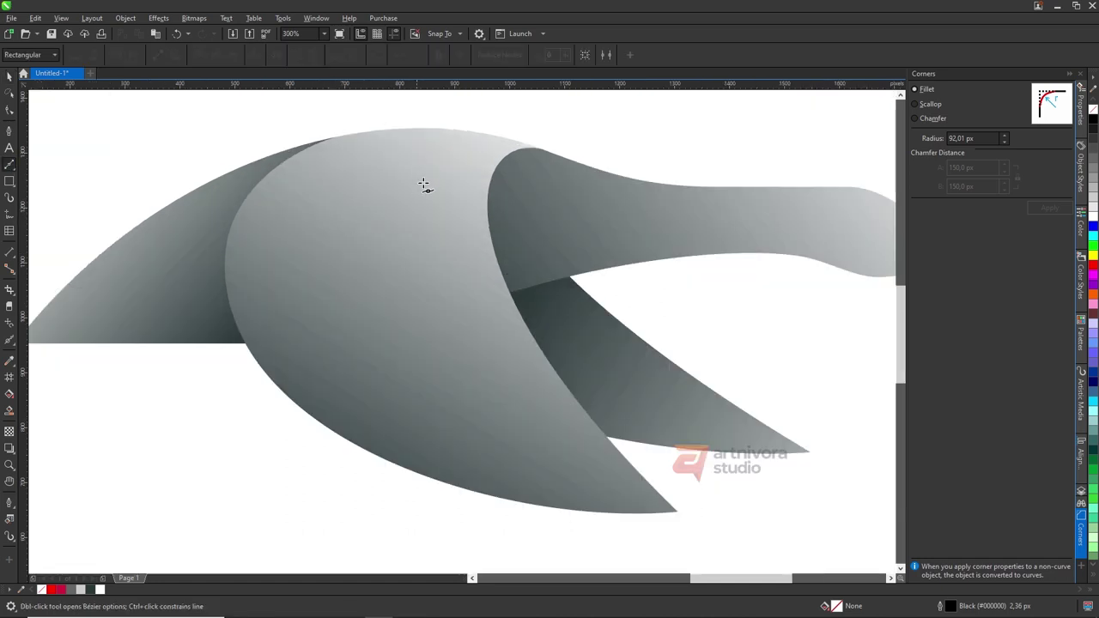
scroll(422, 194, "down", 2)
scroll(478, 262, "up", 2)
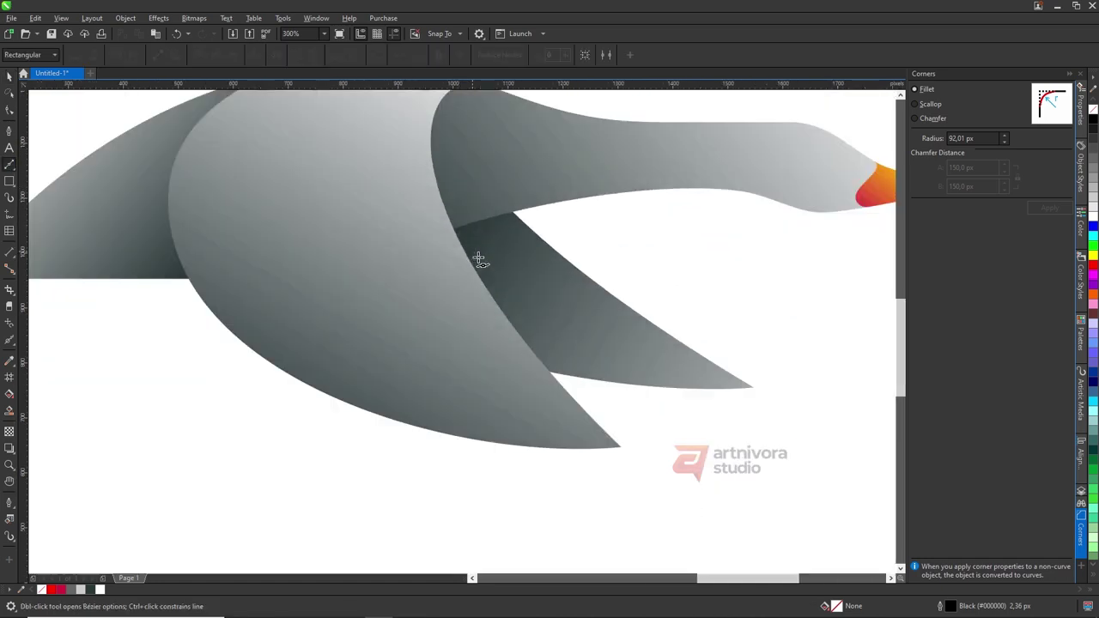
scroll(464, 249, "down", 2)
scroll(438, 189, "up", 2)
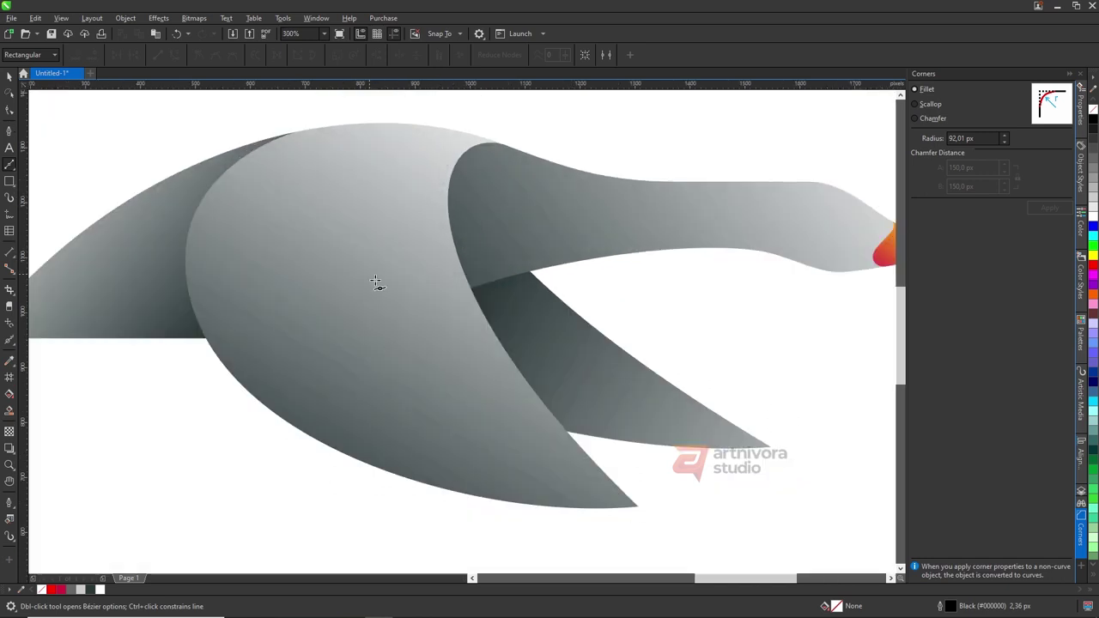
scroll(376, 284, "down", 2)
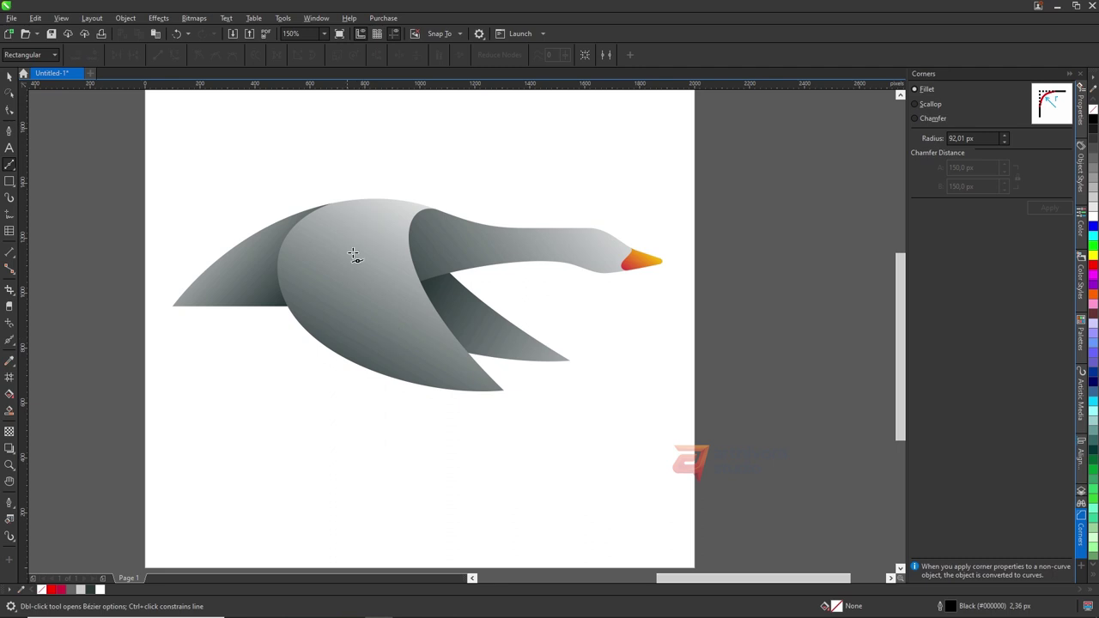
scroll(404, 242, "up", 2)
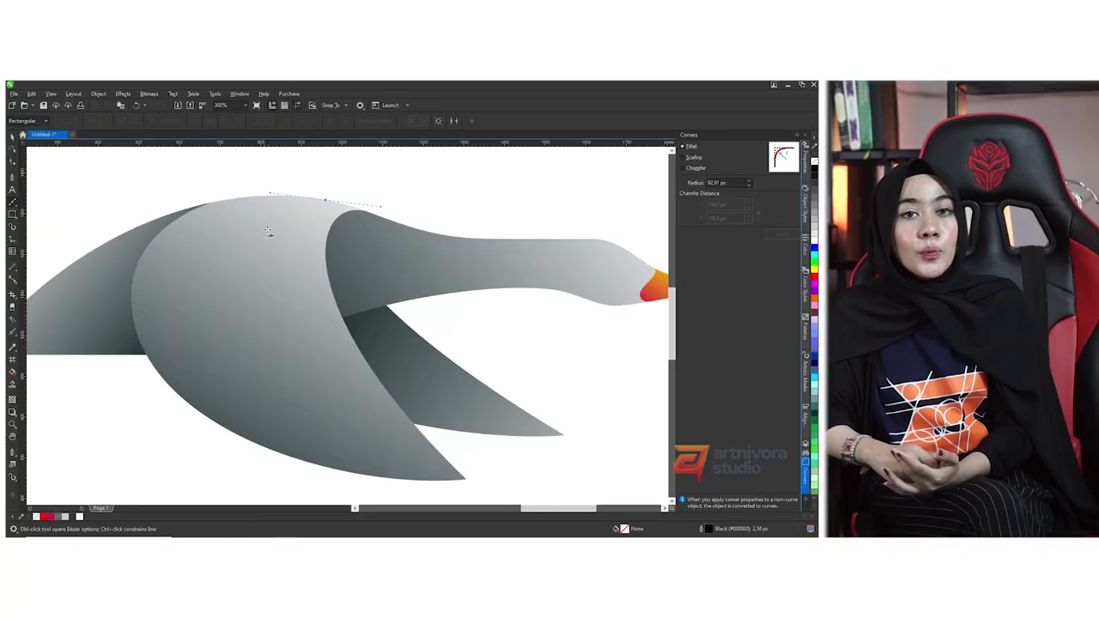
Step: Trace a closed curved loop over the goose's chest and back
left_click(271, 321)
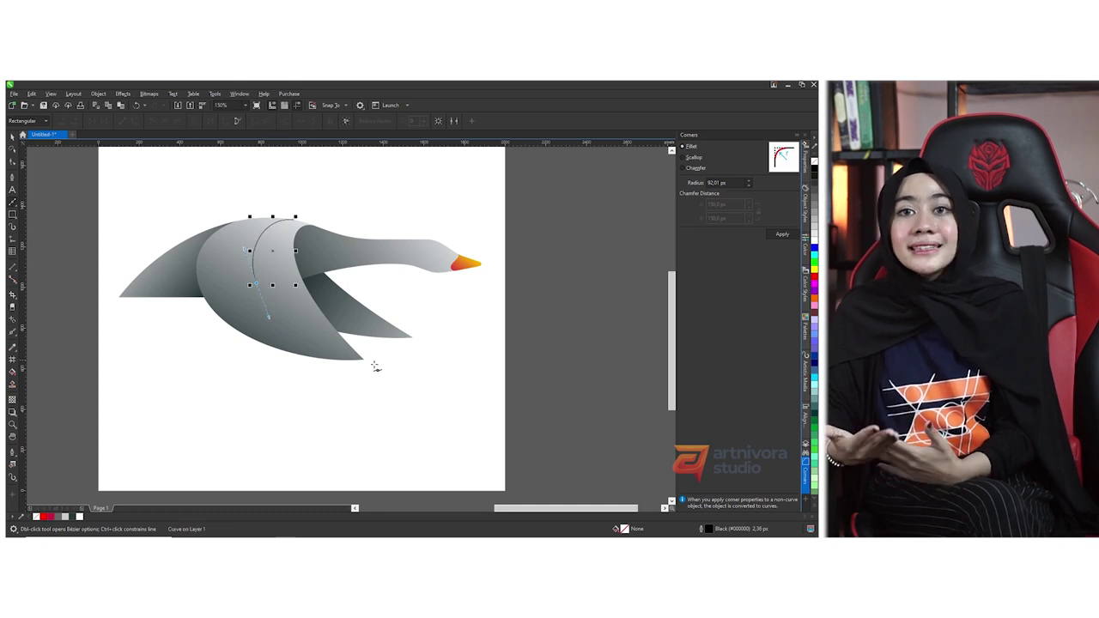
left_click_drag(352, 210, 319, 192)
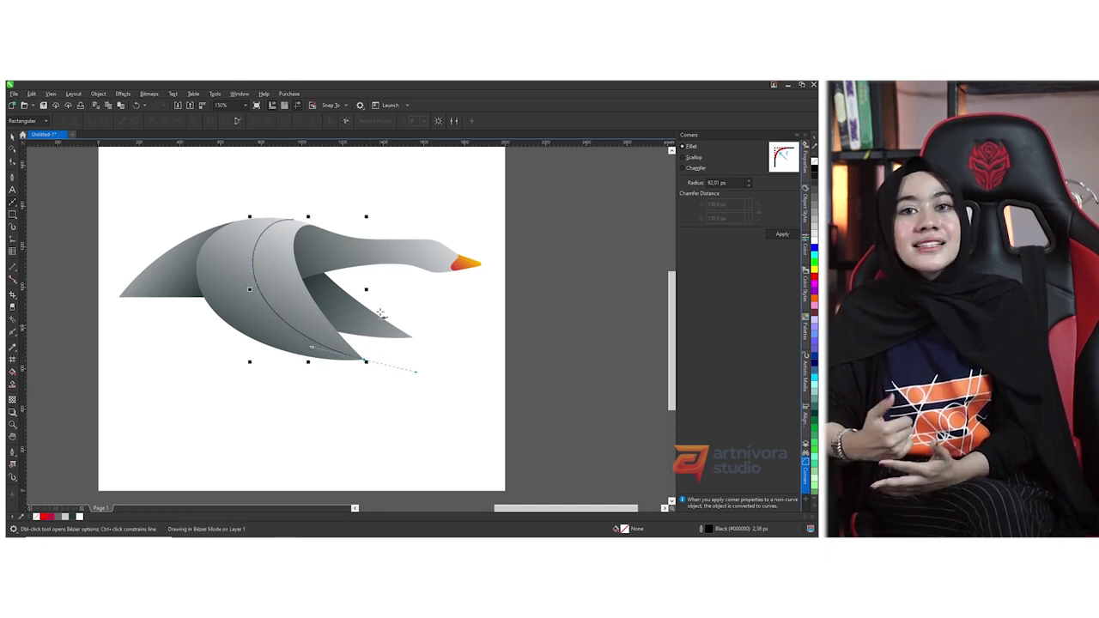
left_click(300, 224)
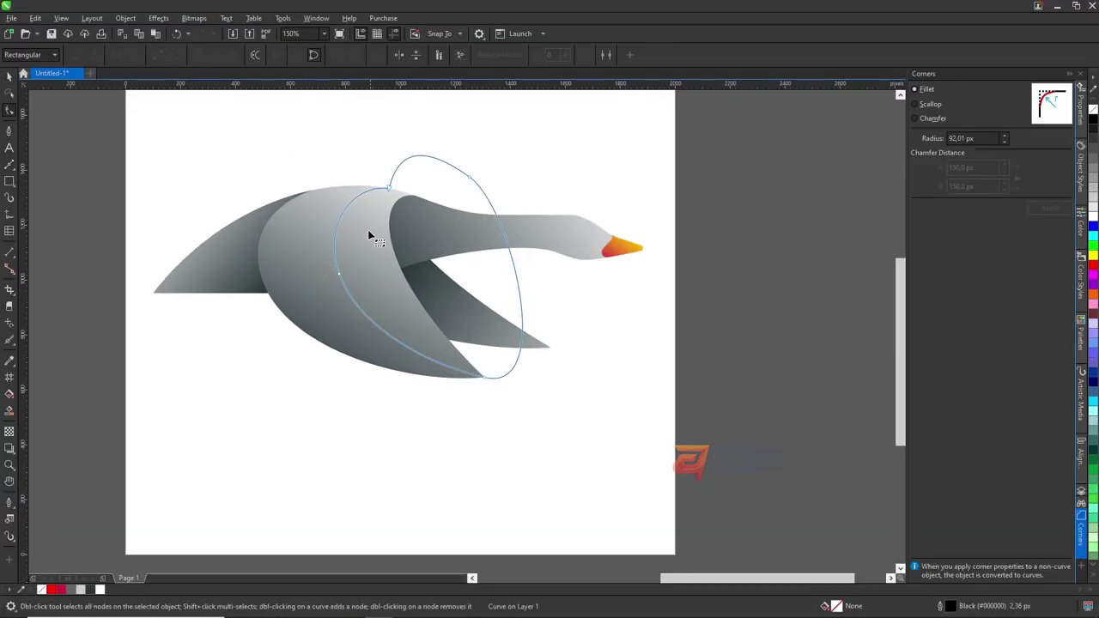
scroll(331, 279, "up", 2)
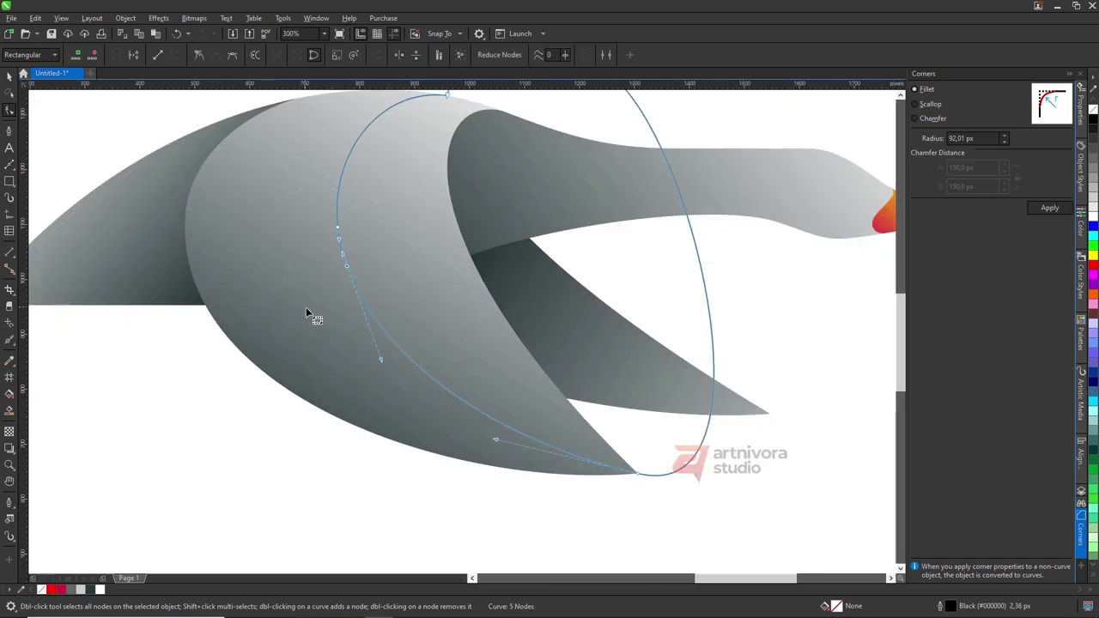
scroll(361, 260, "down", 2)
scroll(466, 311, "up", 2)
scroll(466, 311, "down", 2)
key("space")
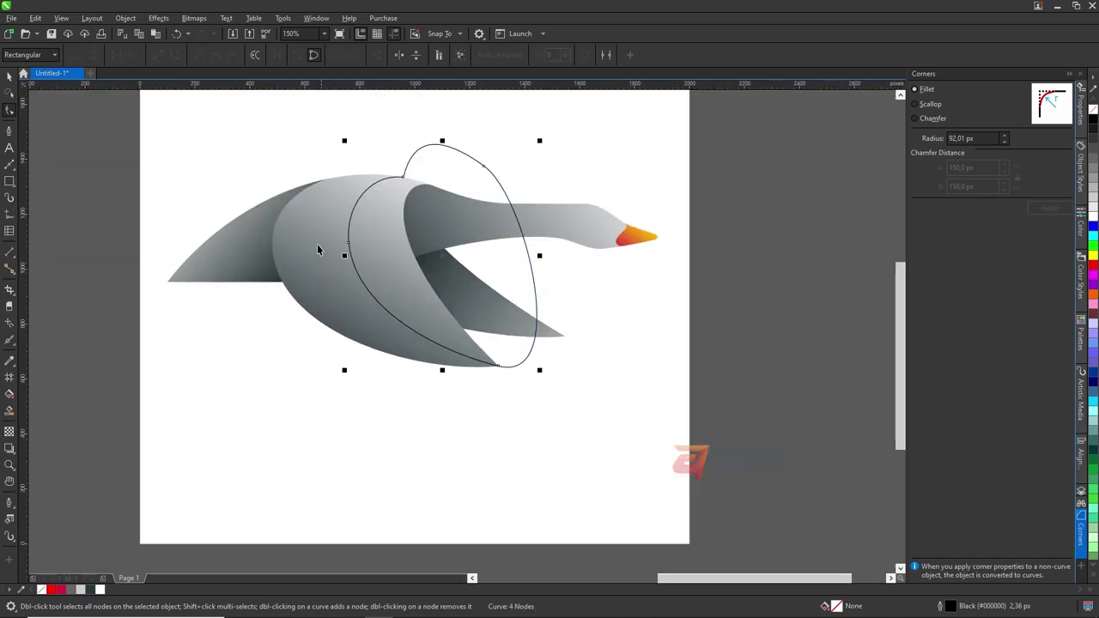
Step: Intersect the loop with the body, fill the result white, and delete the loop
left_click(369, 206, "shift")
left_click(368, 55)
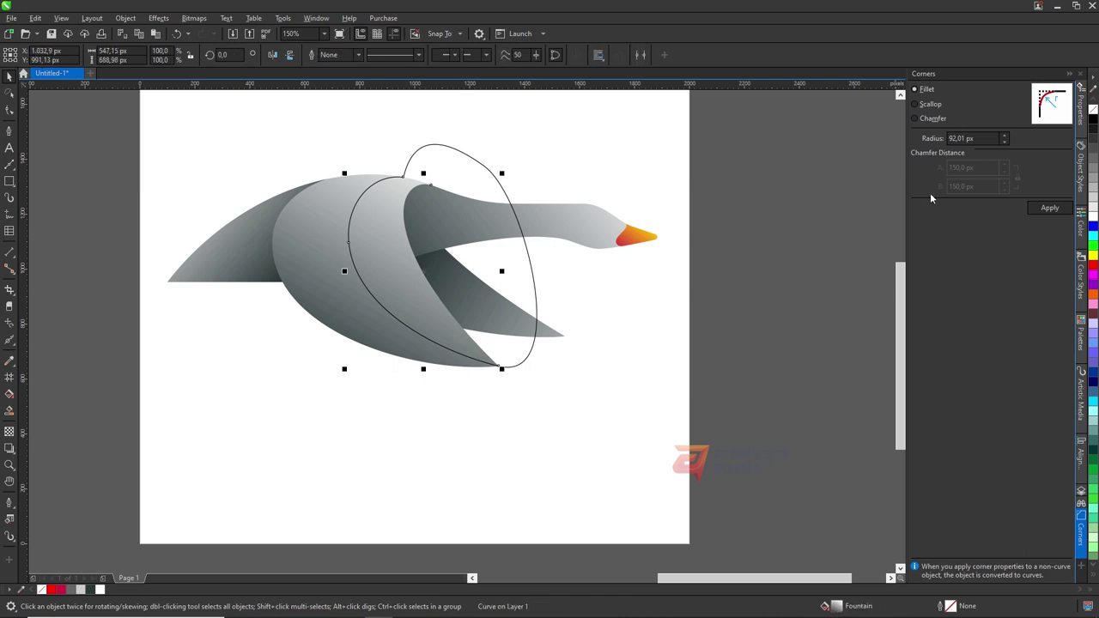
left_click(1093, 219)
left_click(439, 198)
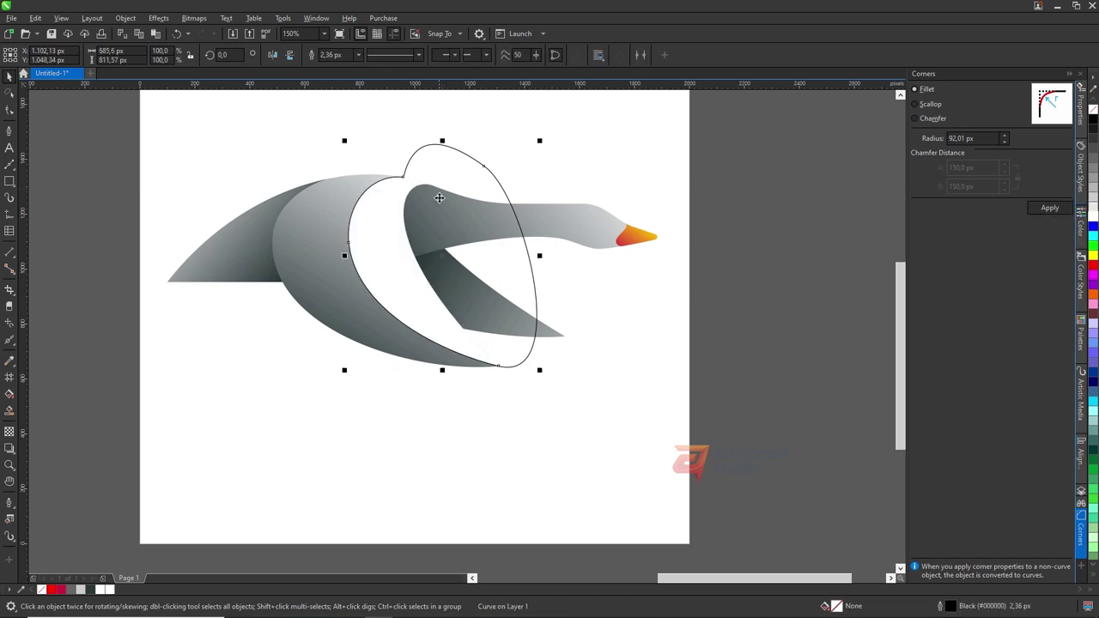
key("Delete")
left_click(378, 249)
Step: Fade the white chest band with a top-to-bottom fountain transparency, raising both handles
left_click(9, 432)
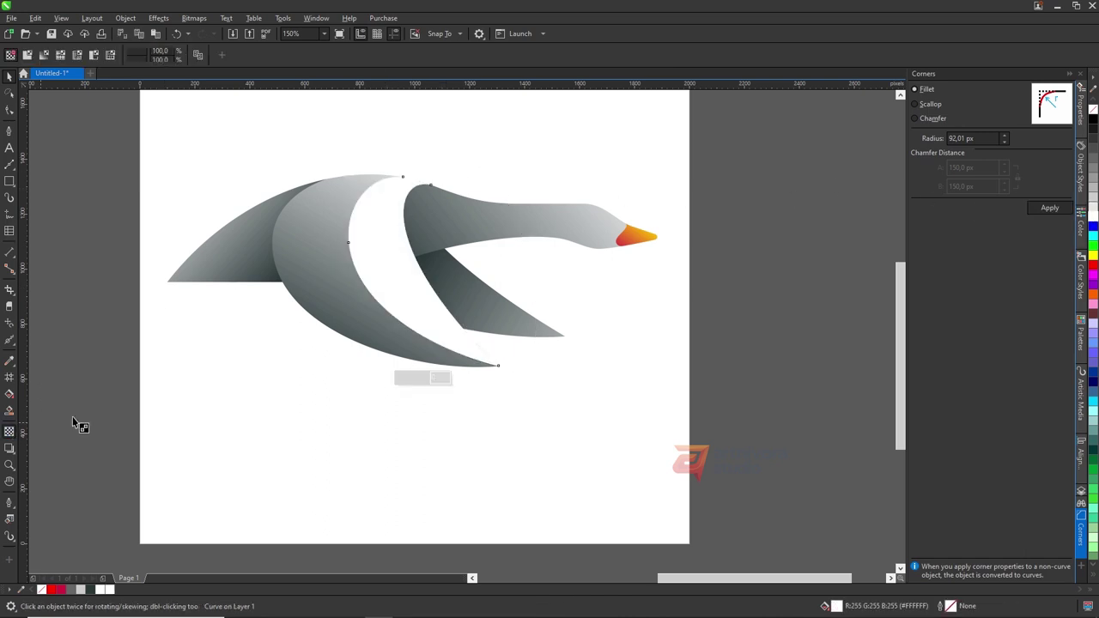
left_click_drag(489, 110, 488, 367)
scroll(414, 333, "down", 2)
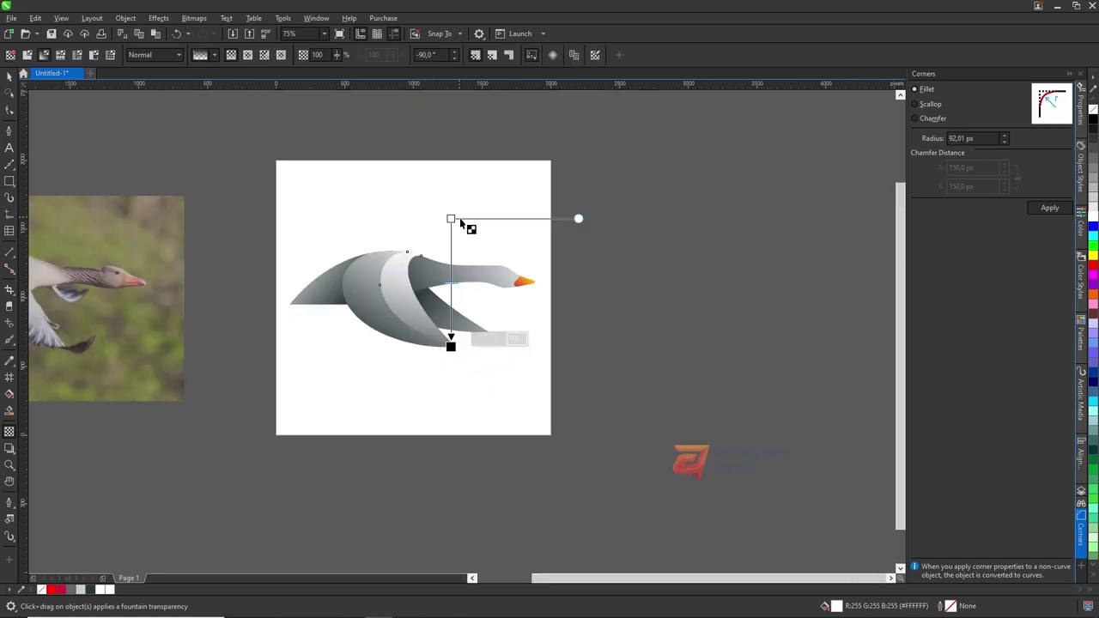
left_click_drag(455, 219, 456, 168)
scroll(453, 355, "up", 2)
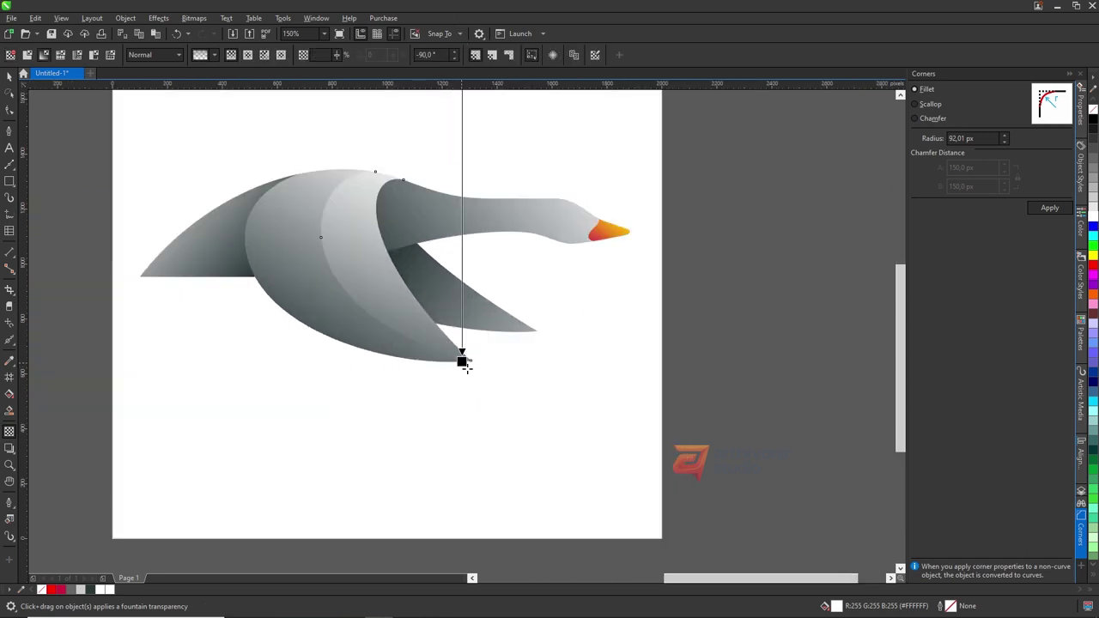
left_click_drag(462, 361, 462, 324)
scroll(438, 337, "down", 2)
key("space")
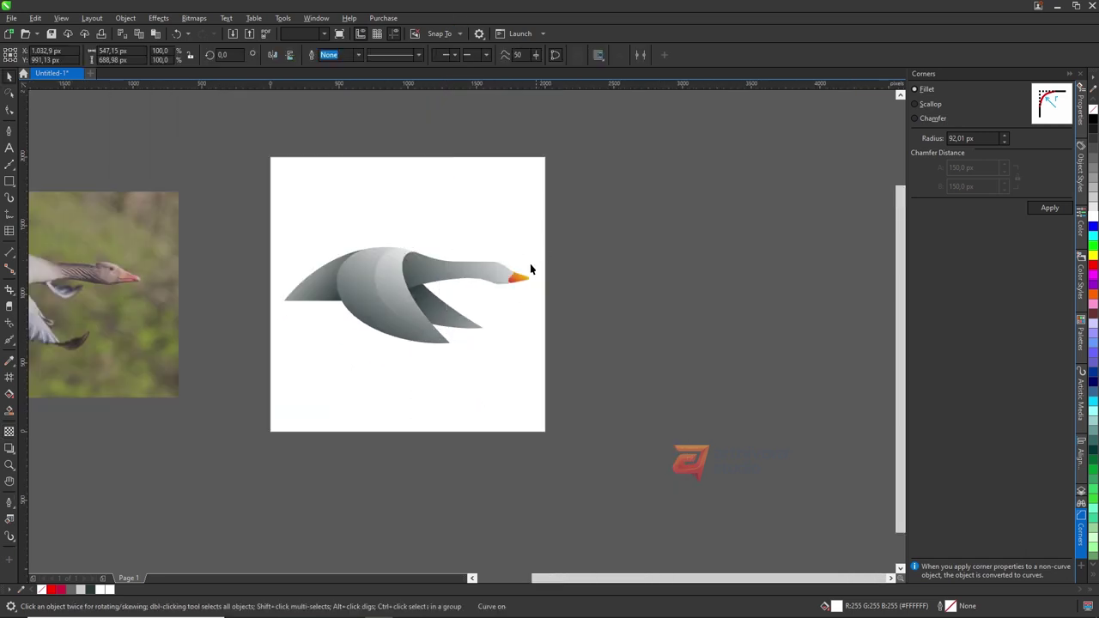
scroll(388, 319, "up", 2)
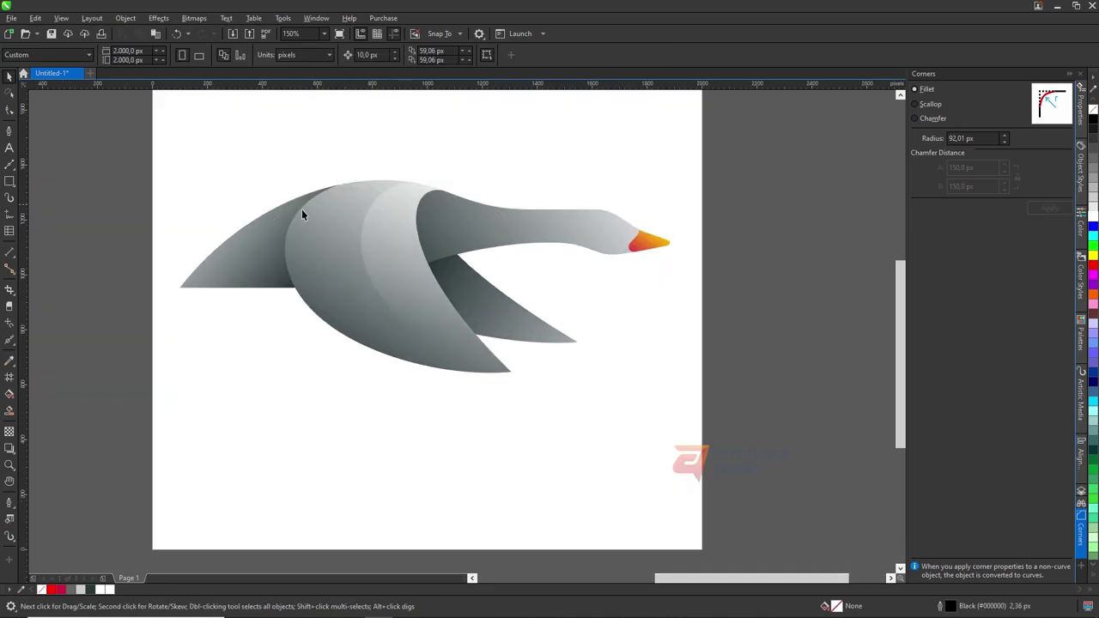
Step: Draw a closed Bézier loop under the goose from the back wing to the wing intersection
scroll(319, 240, "down", 3)
scroll(378, 265, "up", 3)
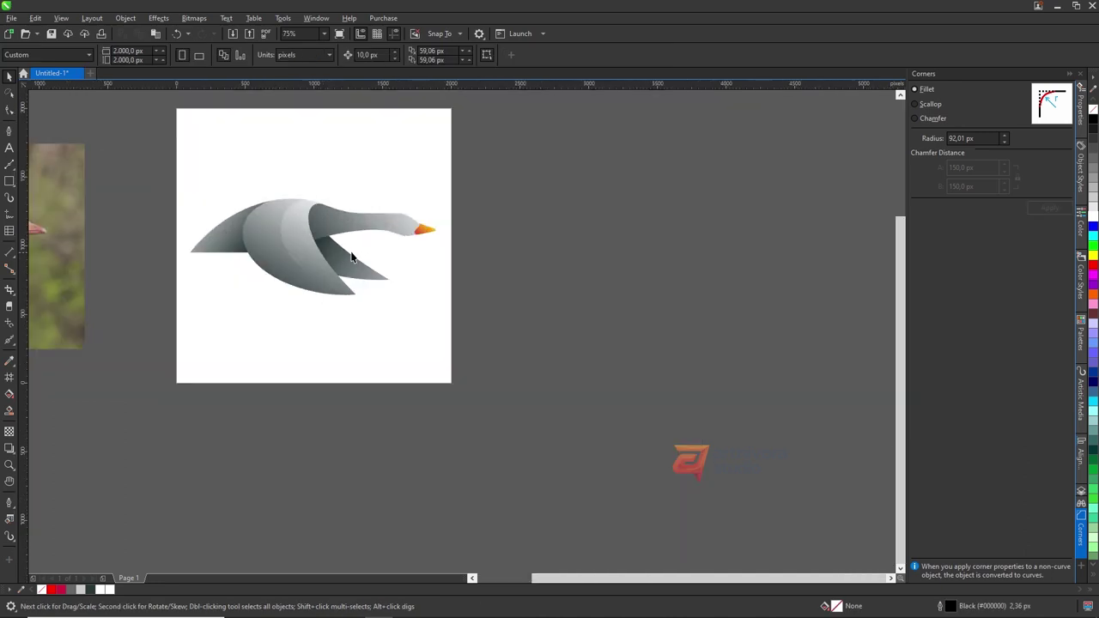
left_click(9, 164)
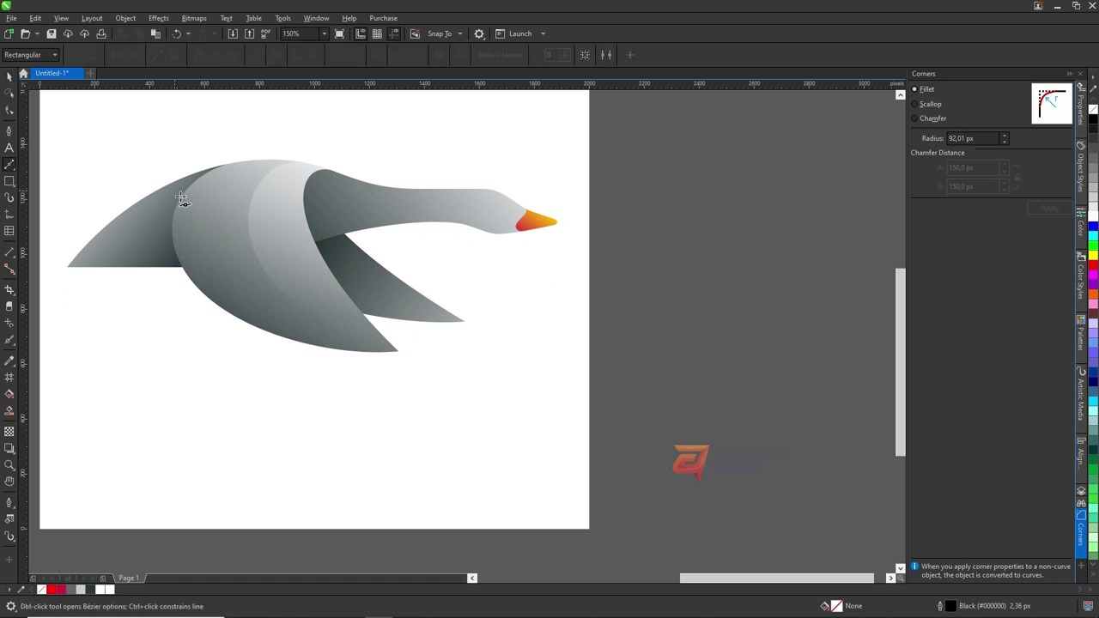
scroll(178, 230, "up", 2)
left_click_drag(168, 213, 169, 273)
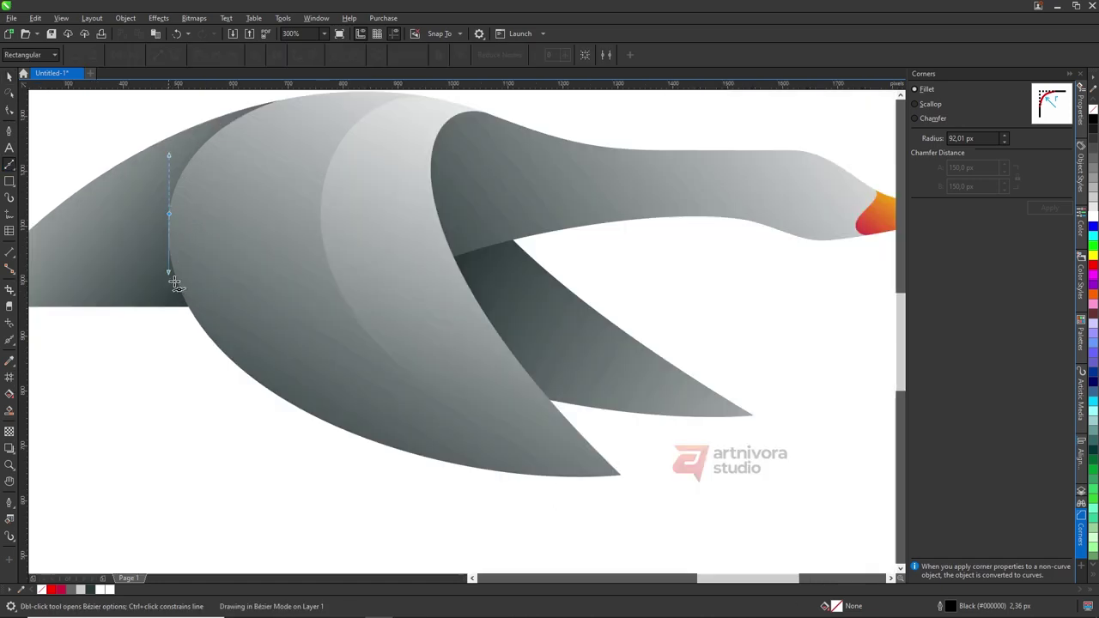
scroll(172, 302, "down", 2)
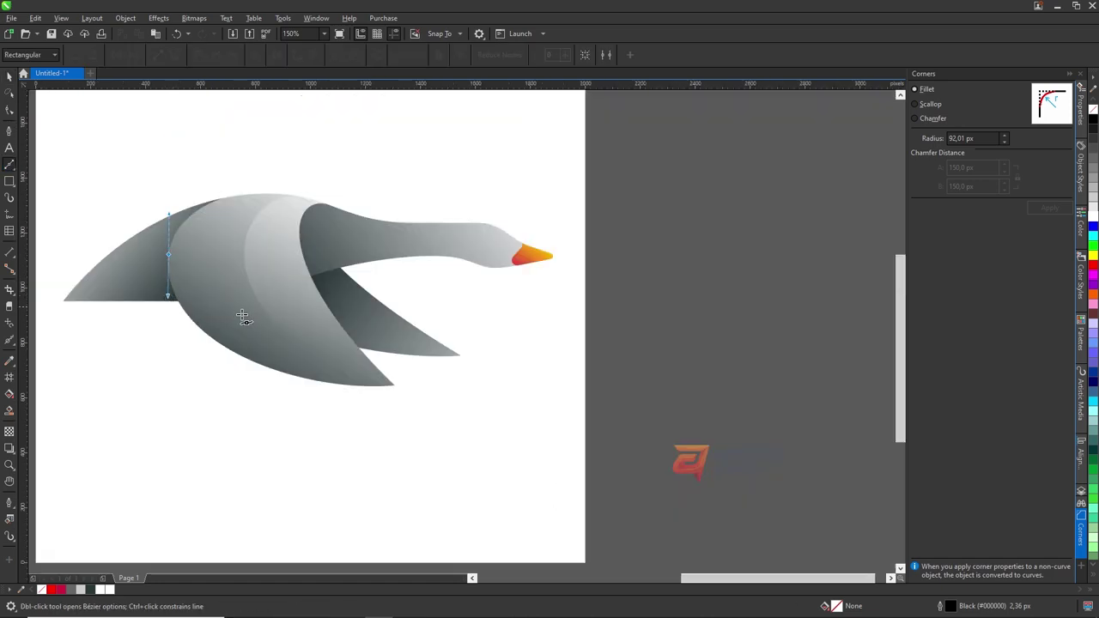
left_click(364, 354)
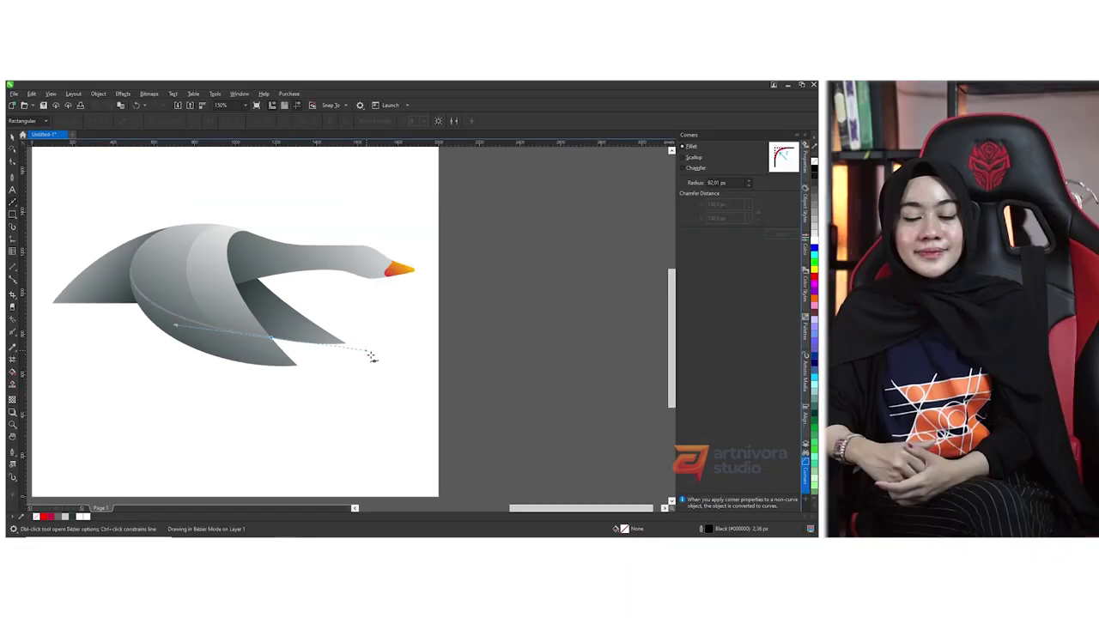
left_click(129, 269)
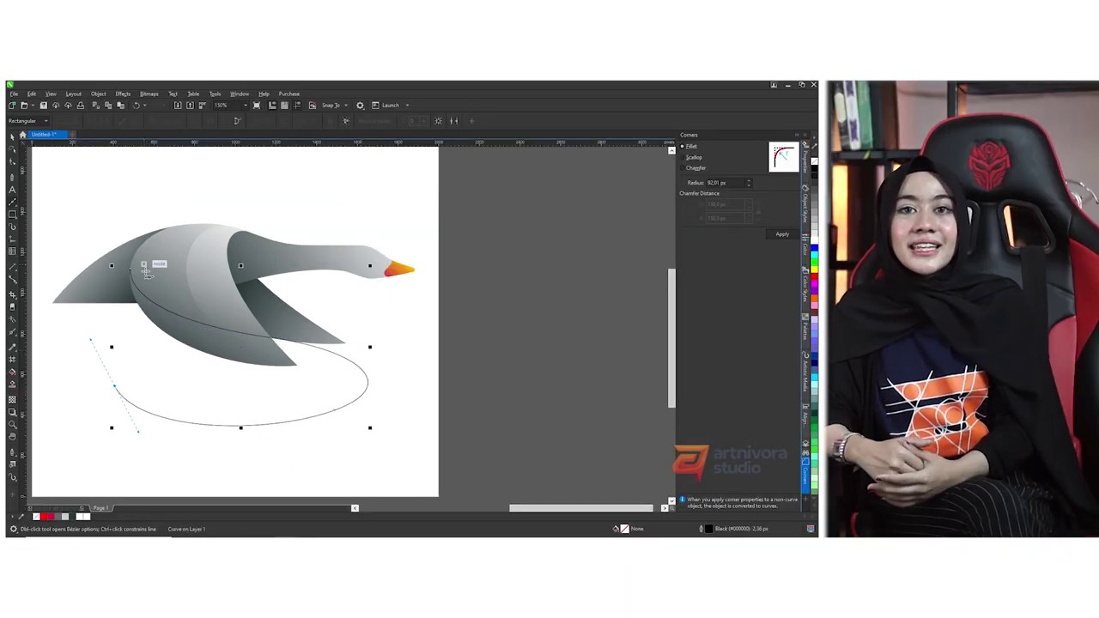
key("space")
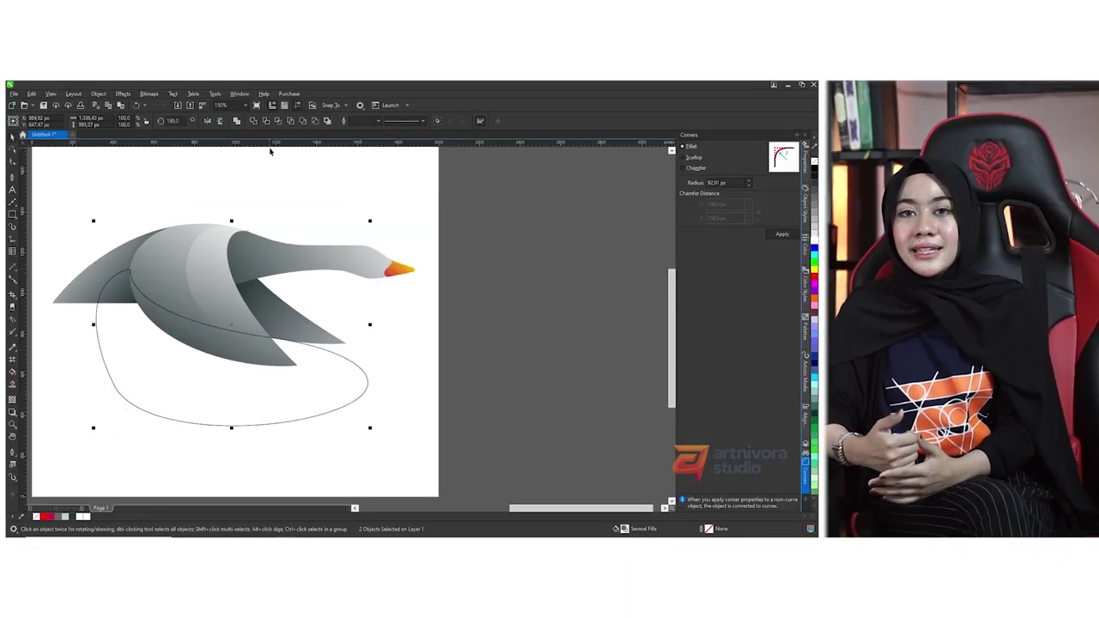
Step: Cut a dark gray band from the lower body with the loop, then delete the loop
left_click(223, 297)
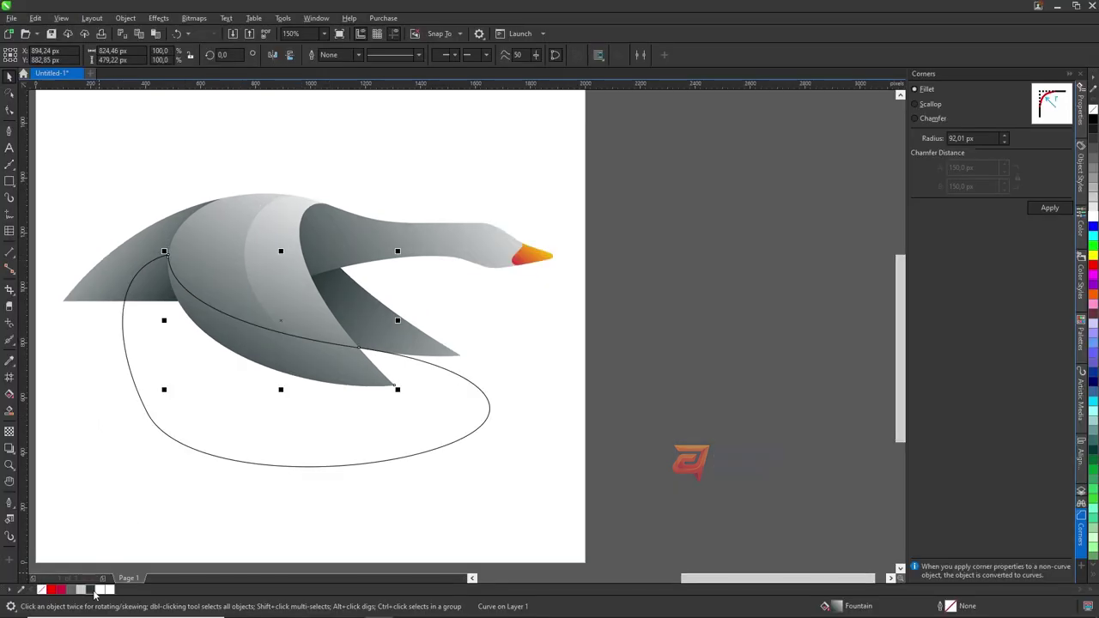
left_click(91, 590)
left_click(272, 434)
left_click(280, 413)
key("Delete")
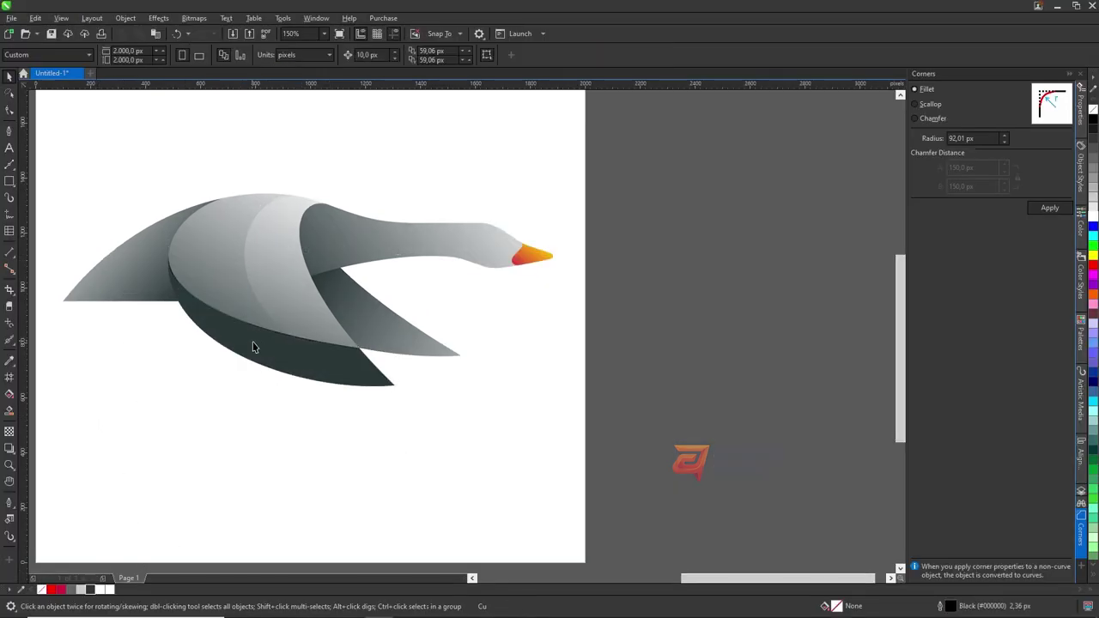
left_click(252, 347)
Step: Fade the dark lower-body band with a wide horizontal fountain transparency
left_click(9, 434)
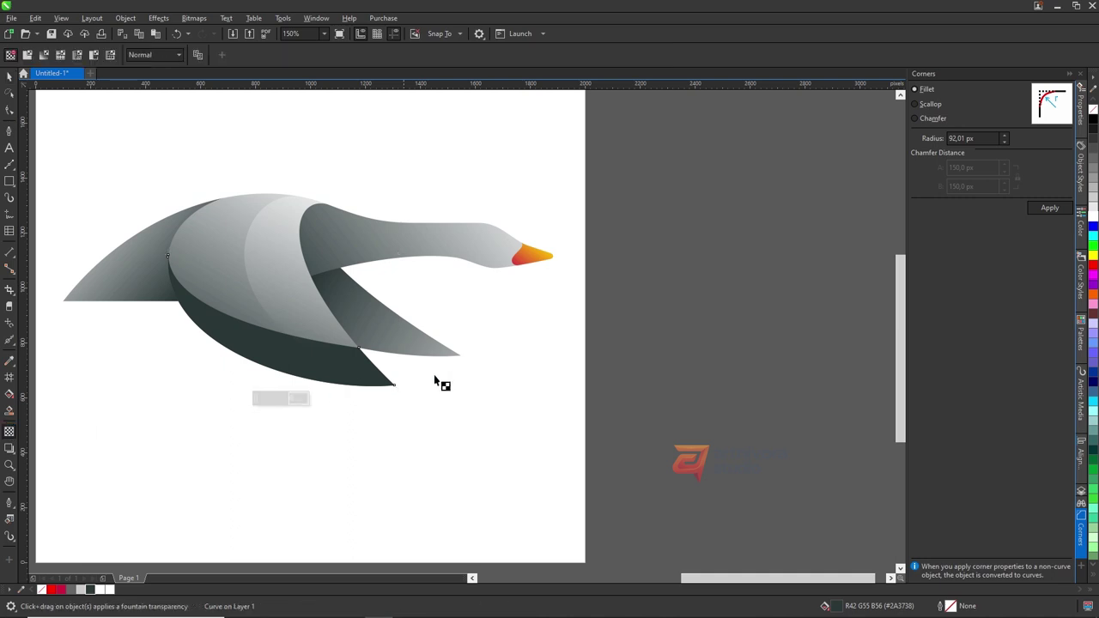
left_click_drag(529, 346, 213, 346)
left_click_drag(530, 346, 728, 346)
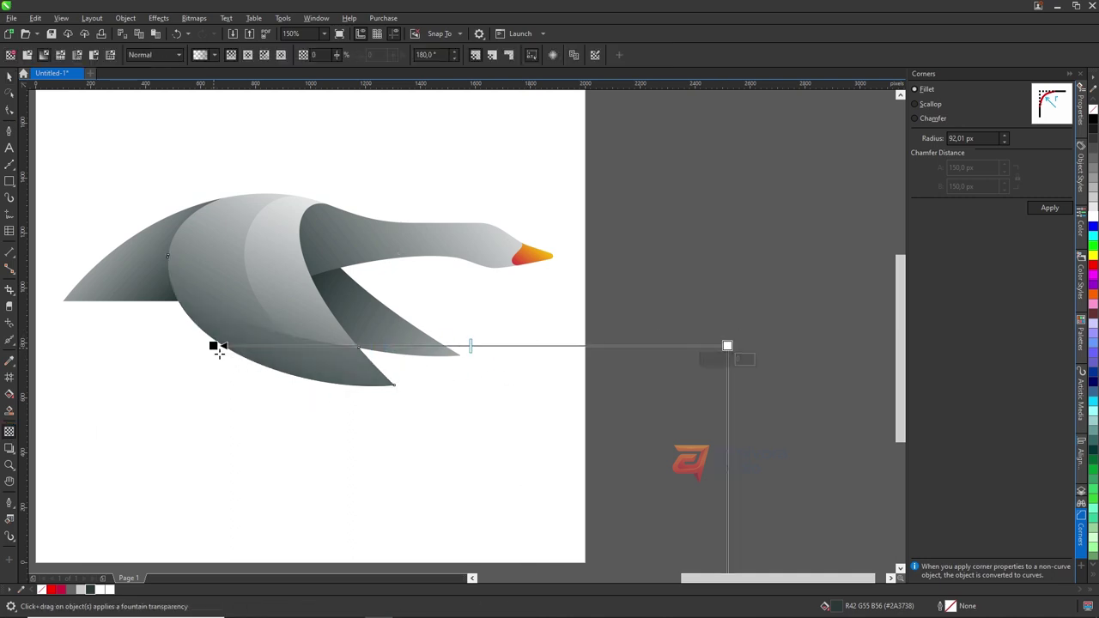
mouse_move(214, 346)
left_mouse_down()
mouse_move(131, 346)
mouse_move(143, 346)
left_mouse_up()
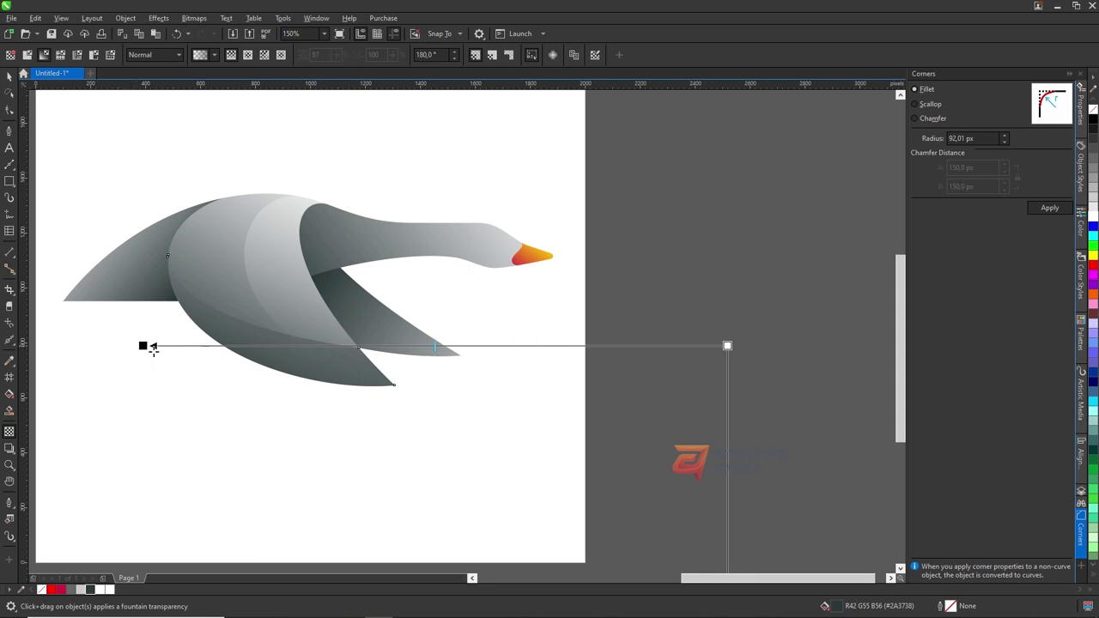
key("space")
Step: Redrag the dark band's fountain transparency vertically (-90°) so it fades top to bottom
scroll(344, 350, "up", 1)
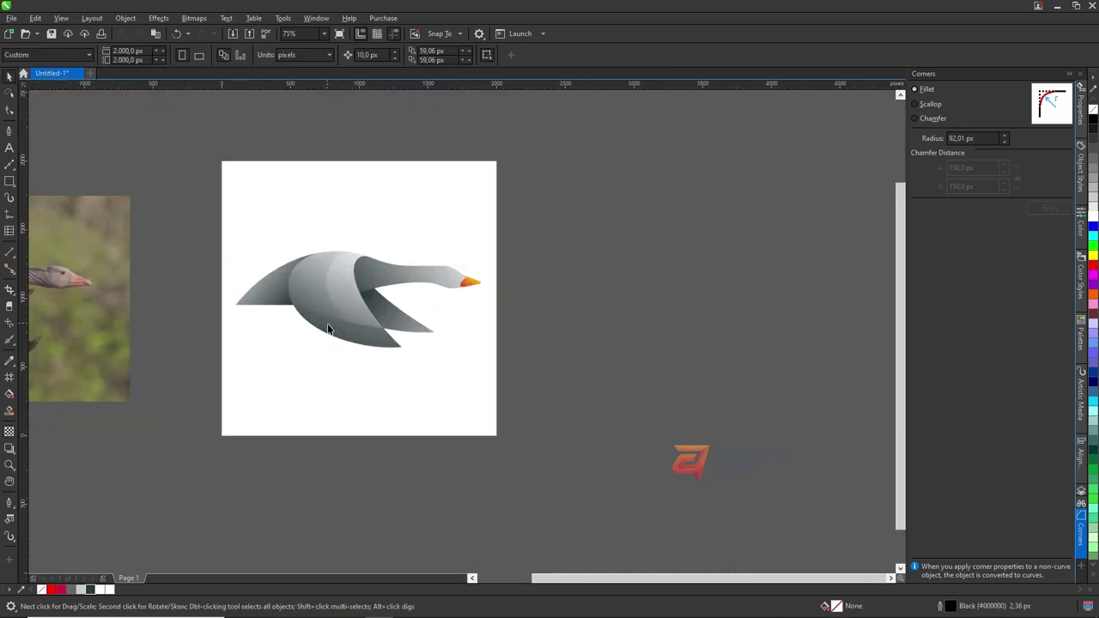
left_click_drag(280, 326, 661, 327)
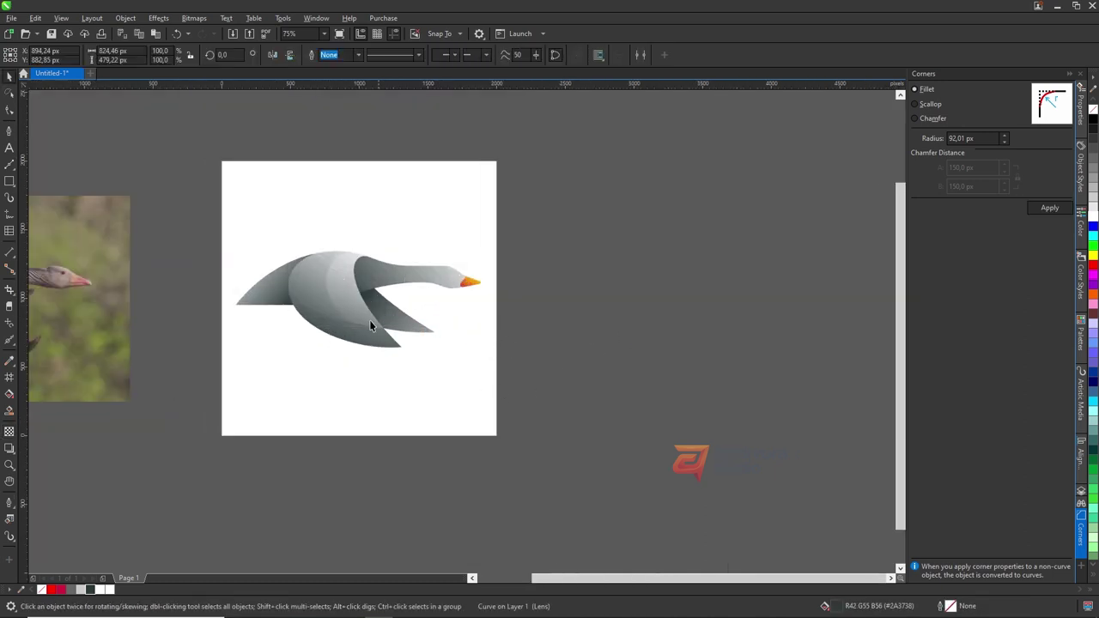
left_click_drag(370, 320, 397, 329)
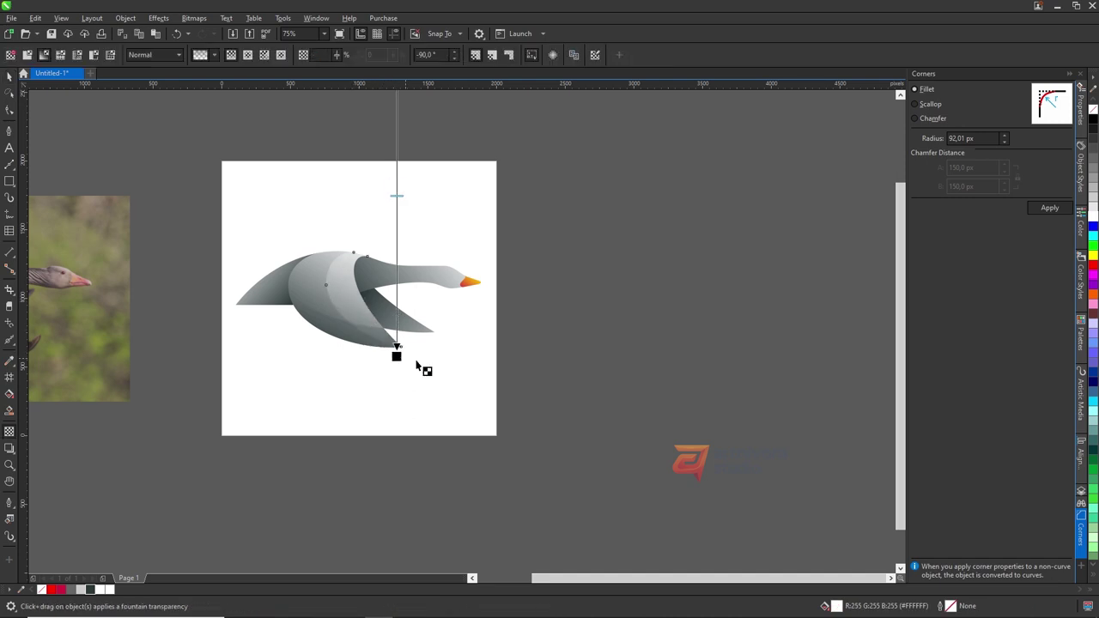
key("space")
scroll(391, 363, "down", 2)
scroll(391, 363, "up", 1)
scroll(373, 344, "up", 1)
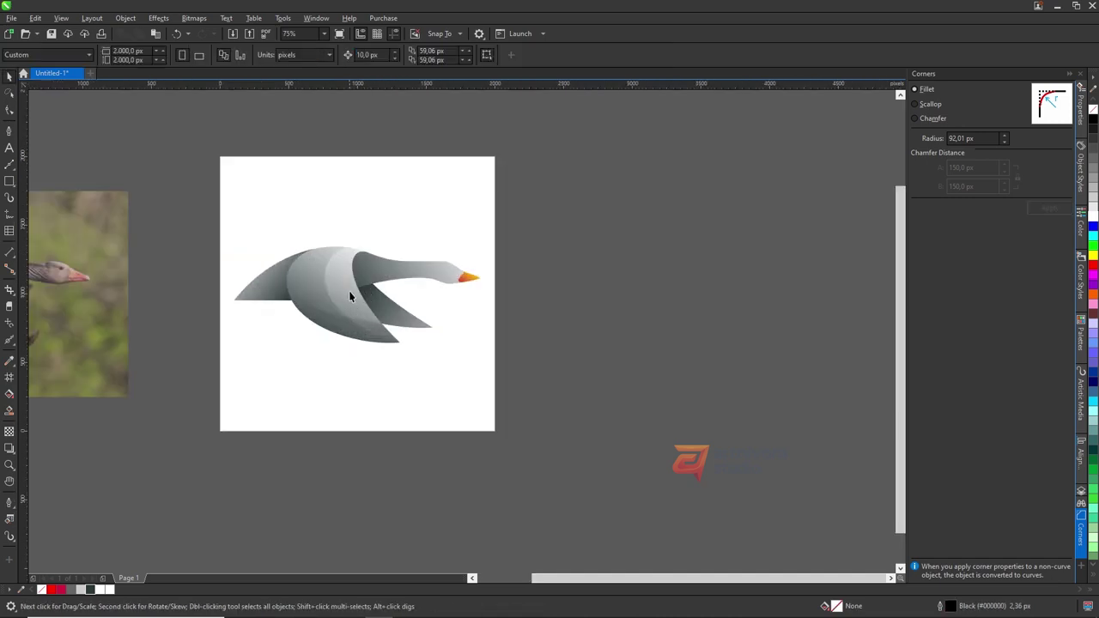
key("space")
scroll(416, 263, "down", 1)
key("space")
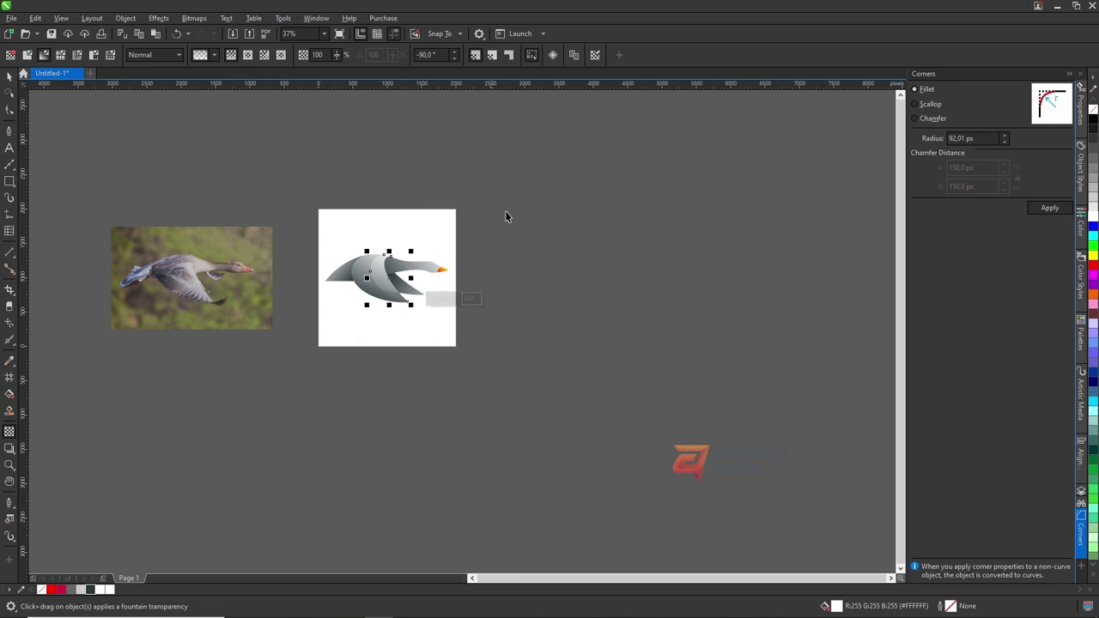
scroll(325, 261, "up", 2)
scroll(317, 261, "up", 1)
Step: Inspect the left wing's gray gradient fill handles with the Interactive Fill tool
left_click(262, 274)
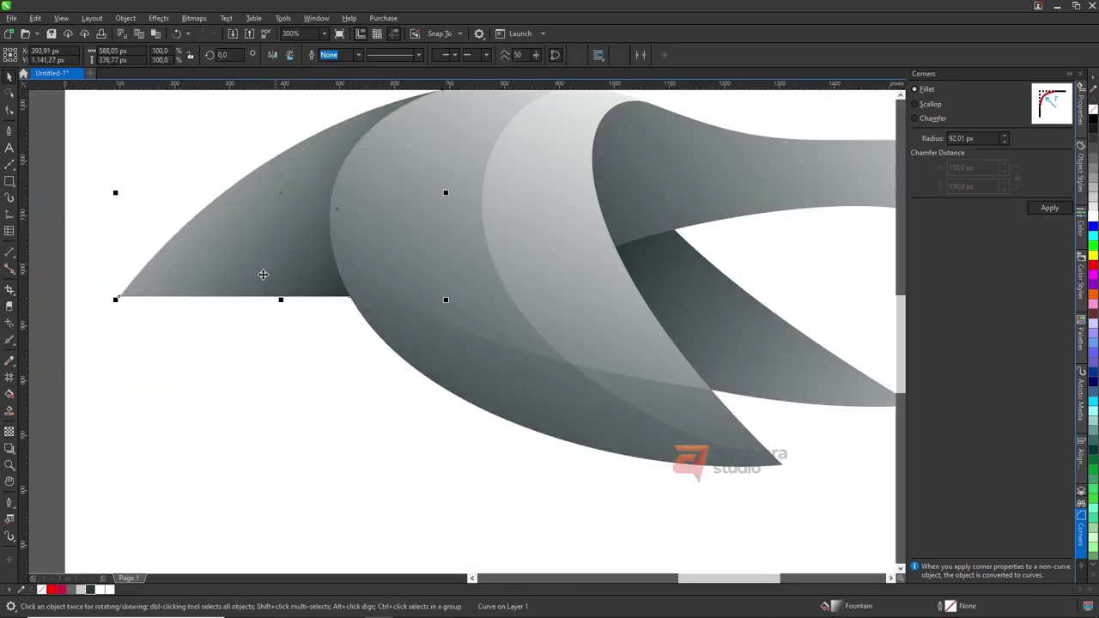
left_click(9, 395)
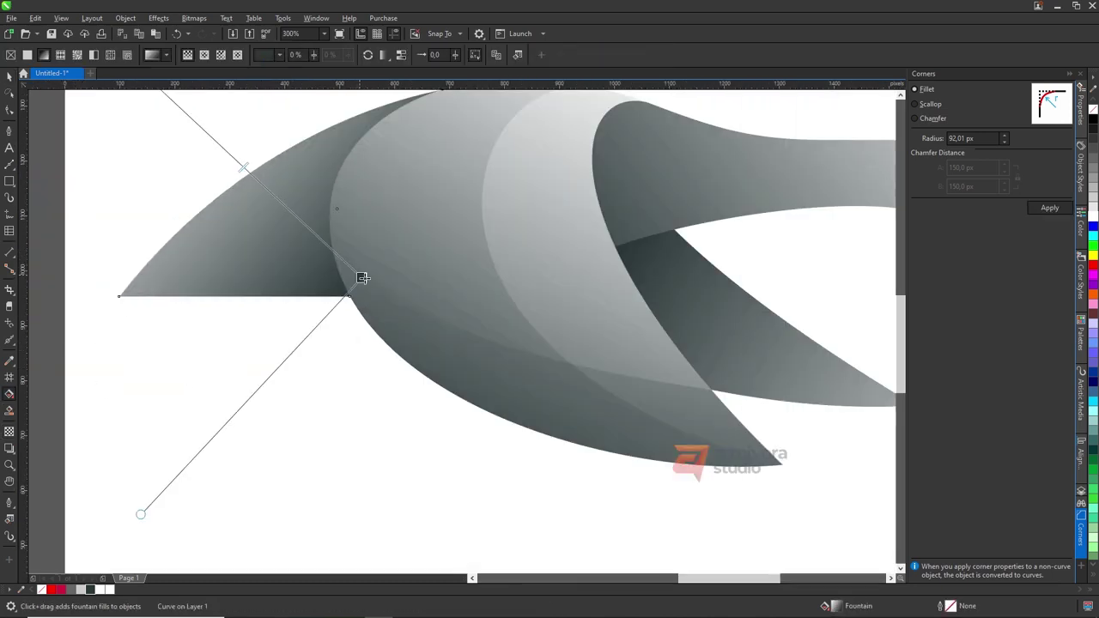
scroll(326, 352, "down", 2)
key("space")
scroll(344, 335, "down", 2)
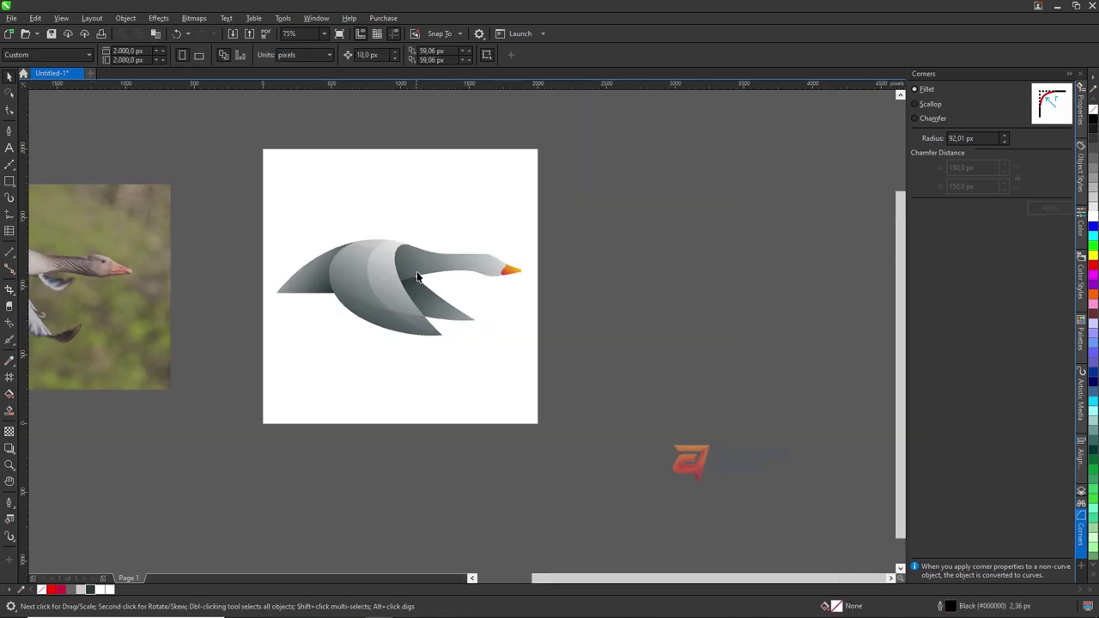
scroll(417, 275, "up", 2)
scroll(416, 232, "up", 2)
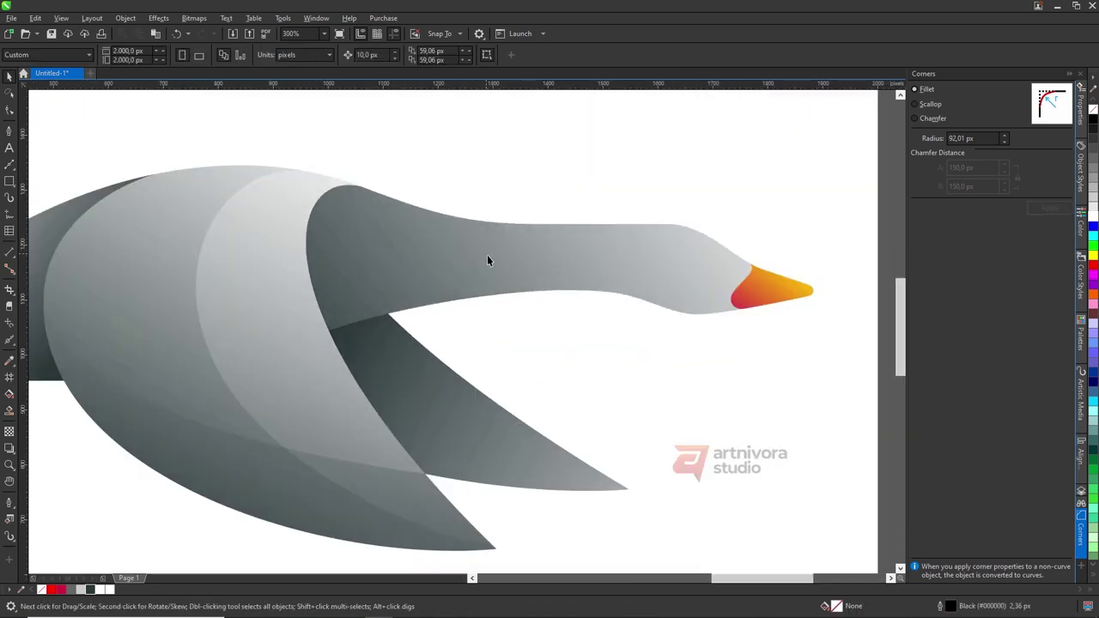
left_click(8, 166)
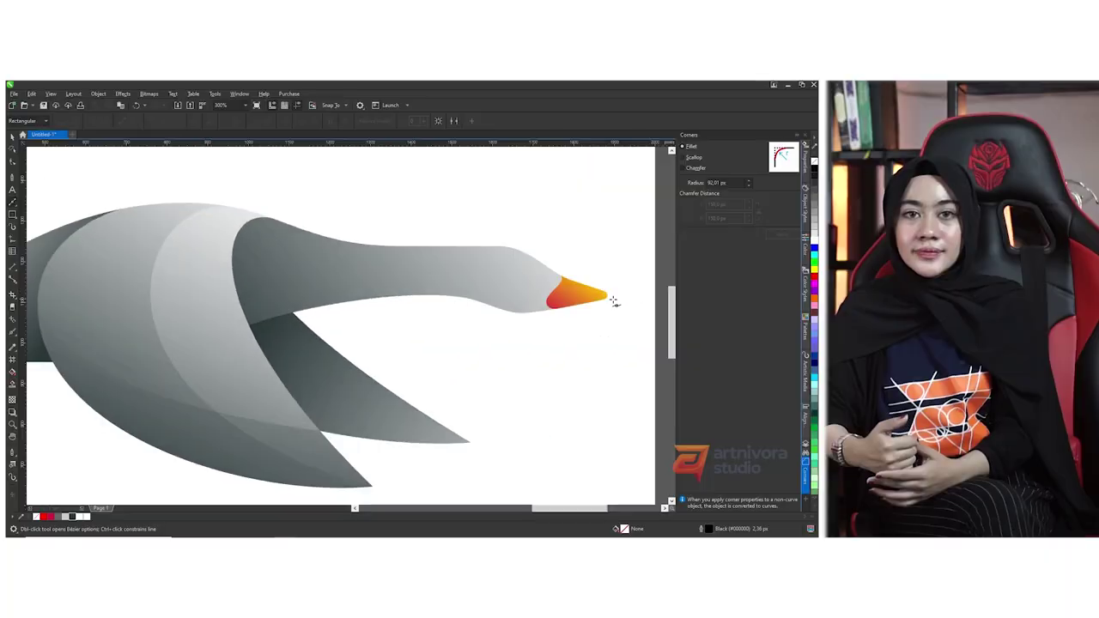
Step: Draw a closed Bézier loop from the beak tip, around the neck and over the wing
scroll(614, 301, "up", 3)
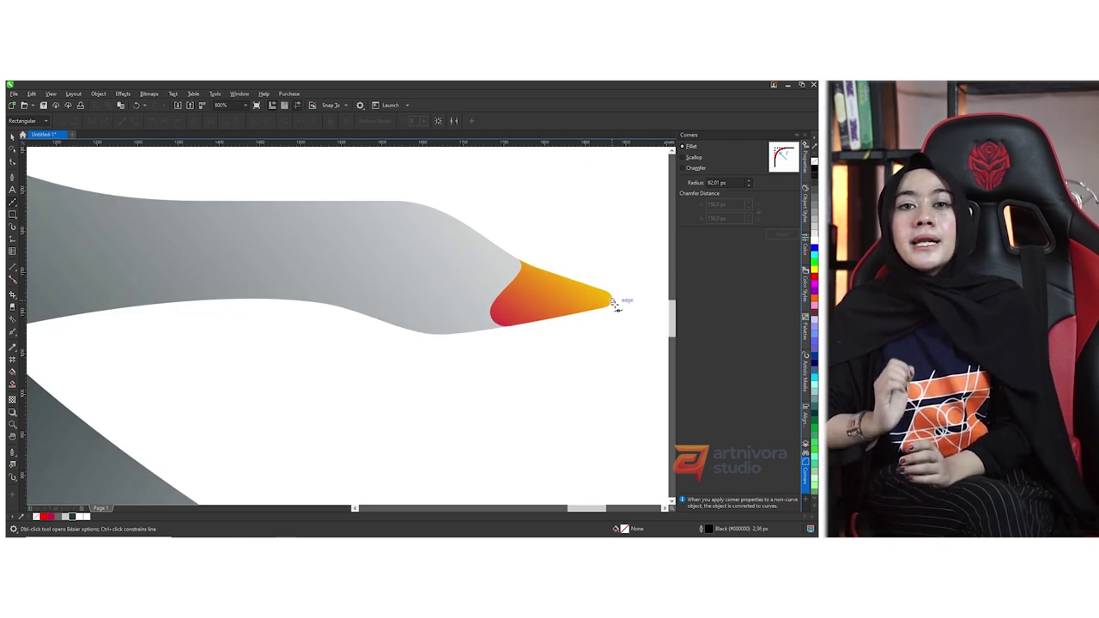
left_click(611, 300)
left_click_drag(240, 248, 140, 249)
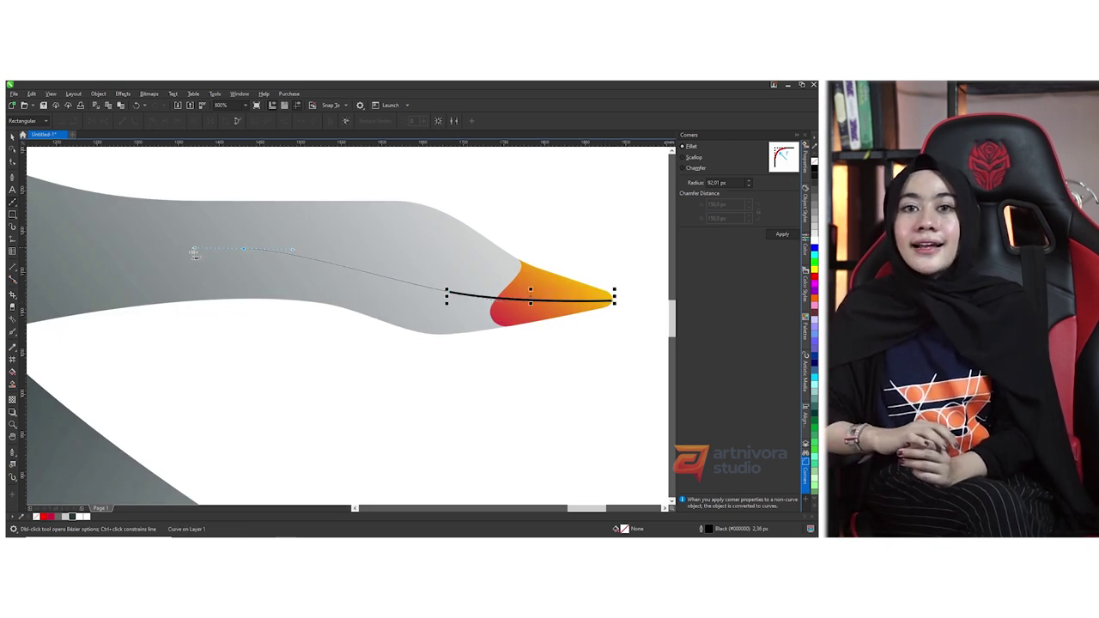
scroll(411, 260, "down", 3)
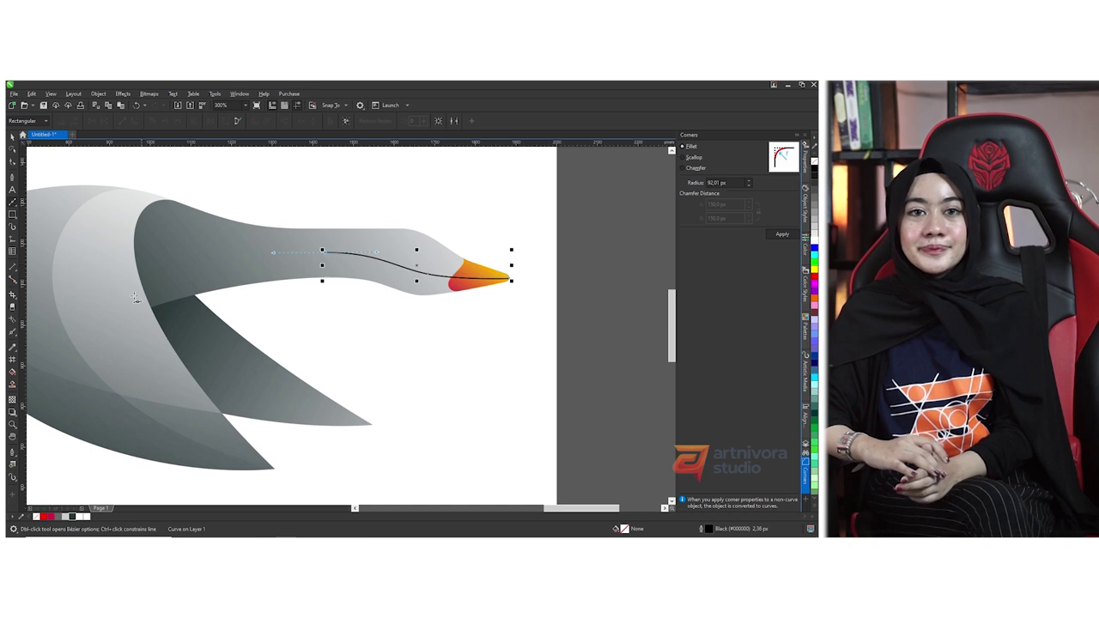
scroll(270, 263, "down", 3)
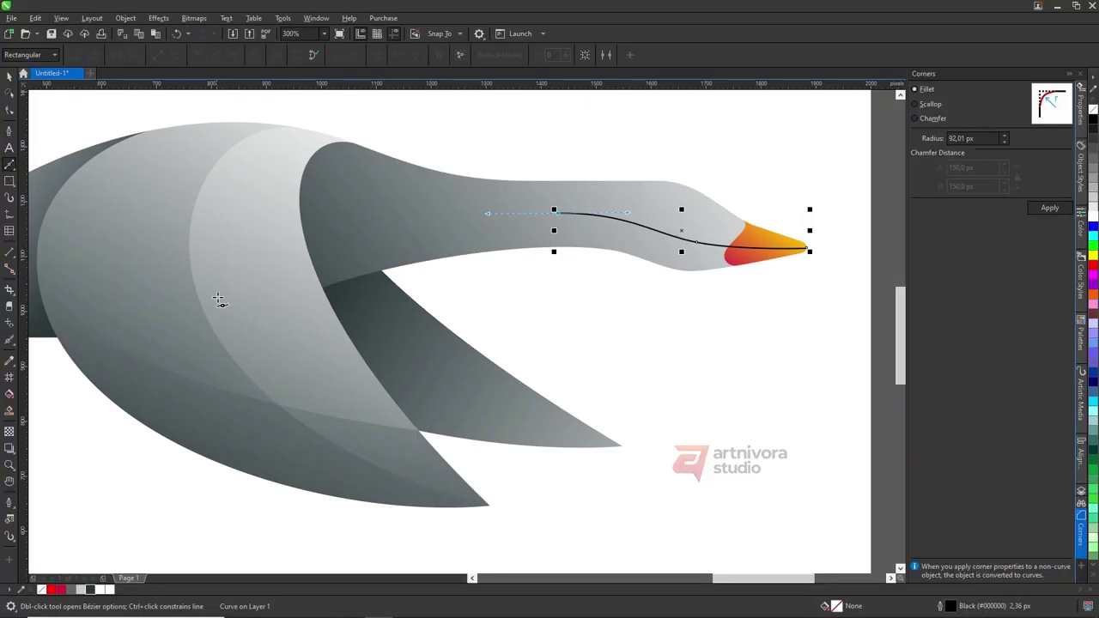
left_click_drag(204, 297, 69, 391)
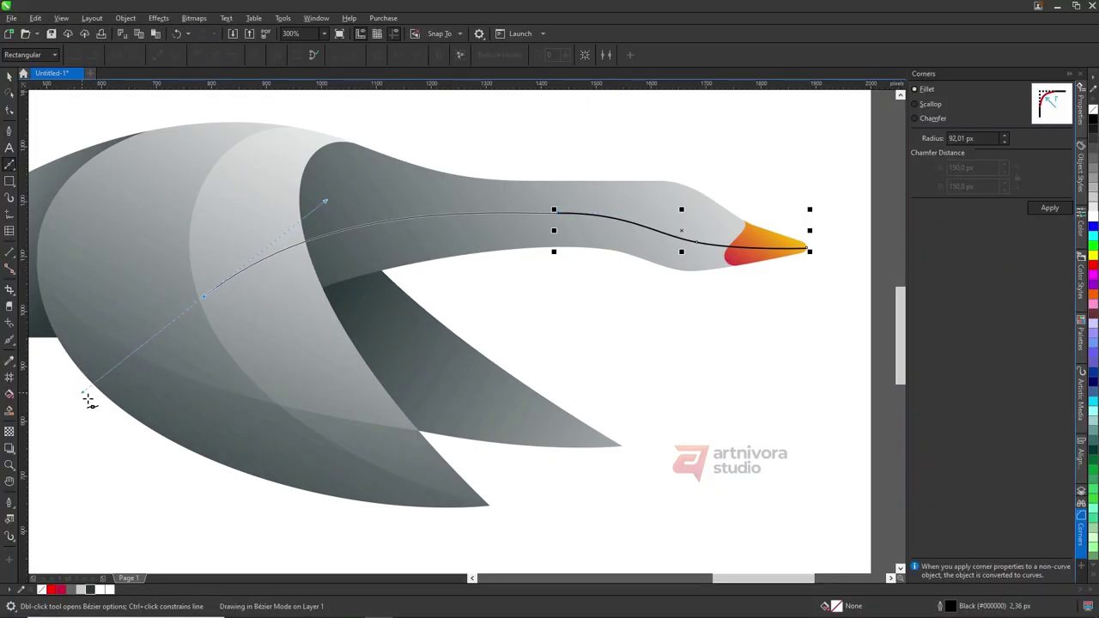
left_click_drag(67, 394, 91, 388)
left_click_drag(691, 386, 801, 324)
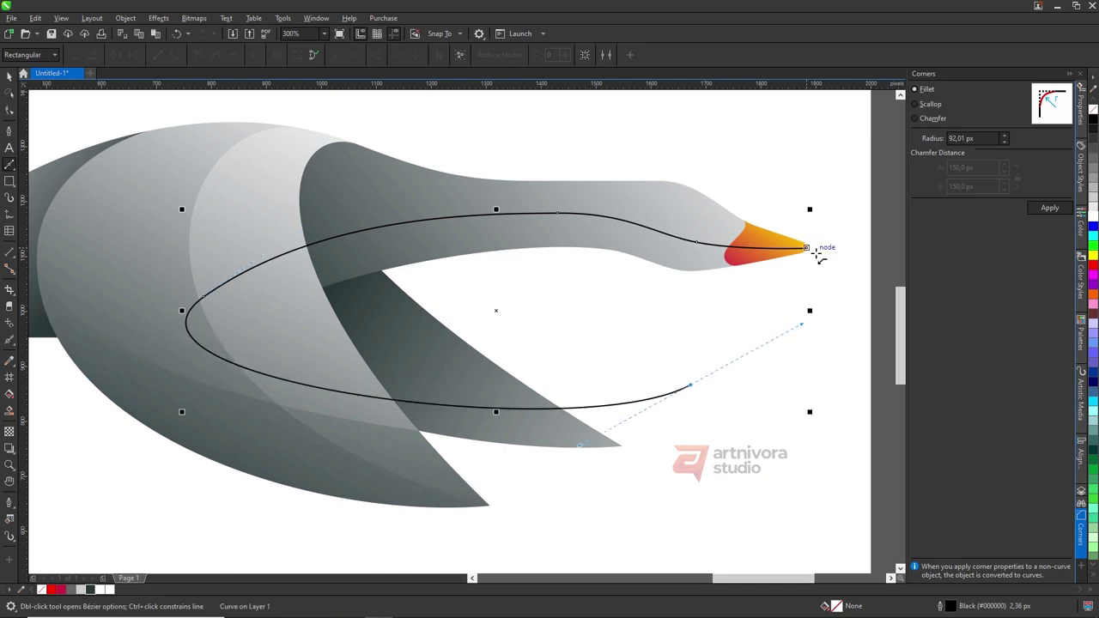
left_click_drag(807, 249, 830, 321)
Step: Delete an extra node from the loop and round off its left end
key("F10")
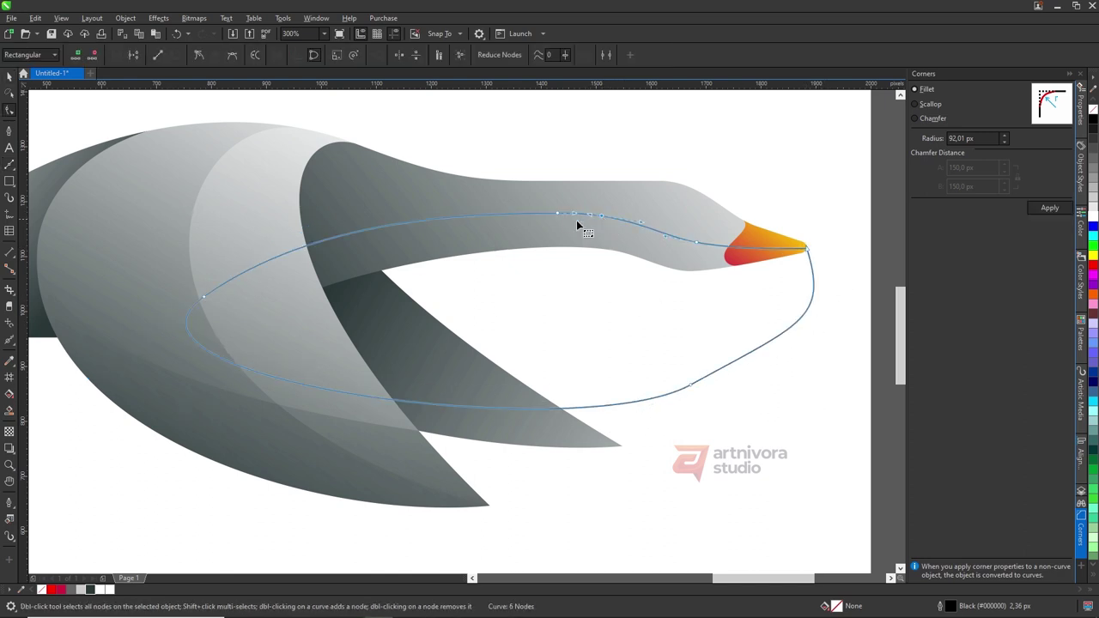
double_click(561, 214)
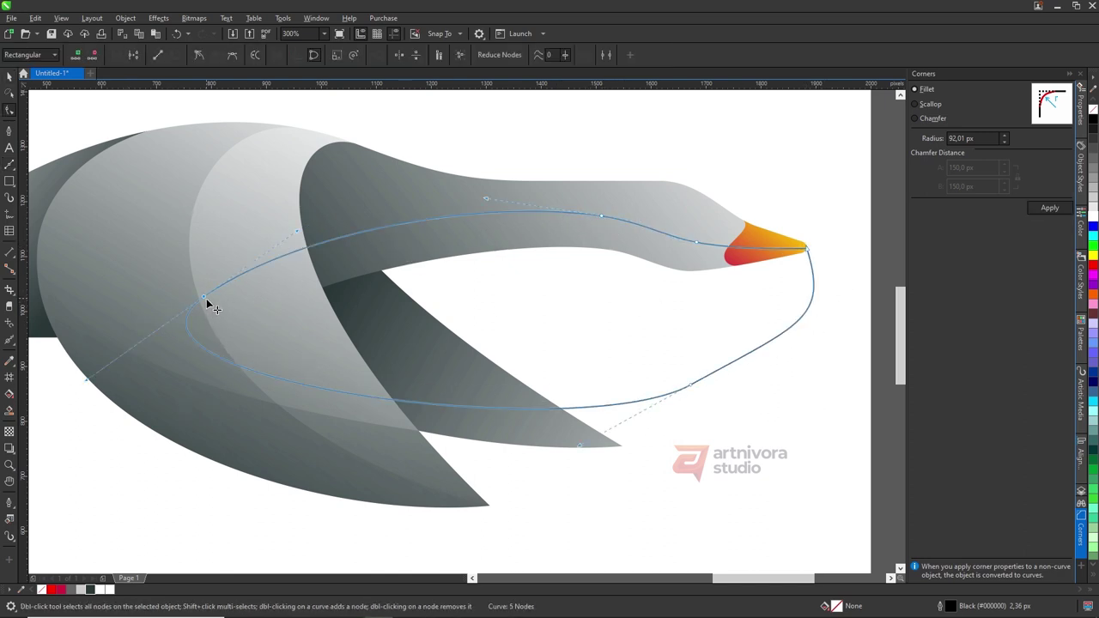
left_click_drag(203, 296, 190, 294)
key("space")
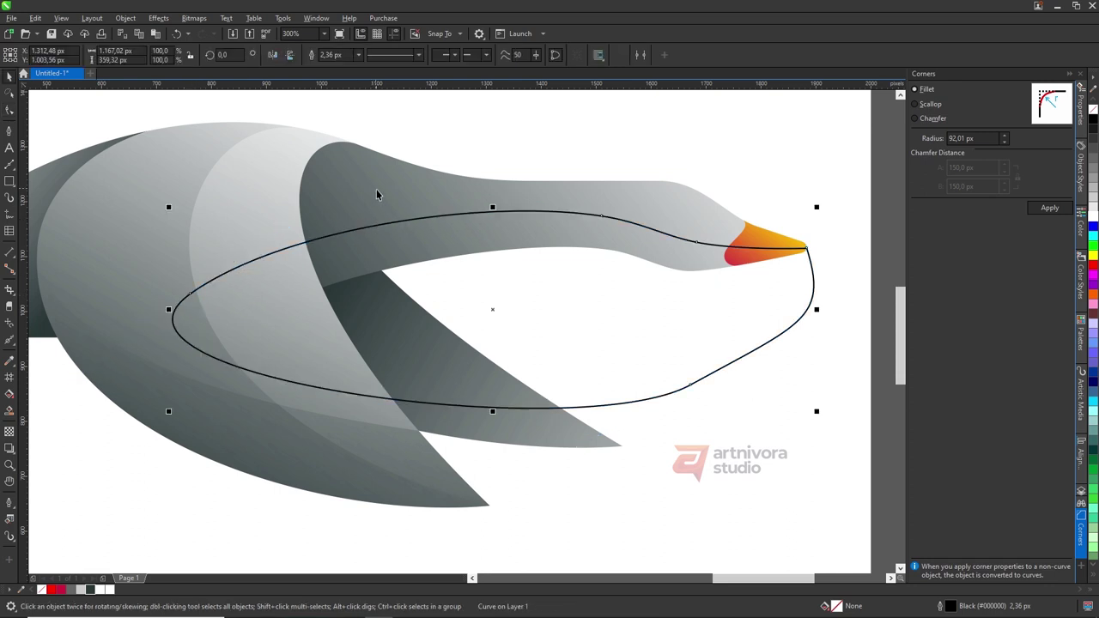
Step: Intersect the helper loop with the neck and beak, fill the neck band dark, then delete the loop
left_click(396, 211, "shift")
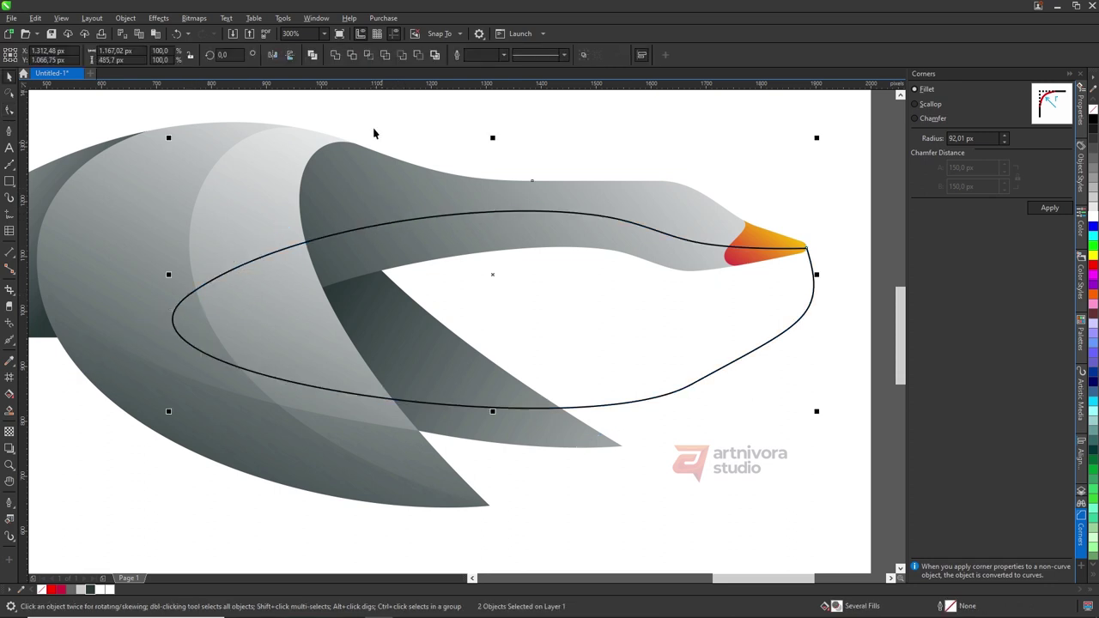
left_click(368, 56)
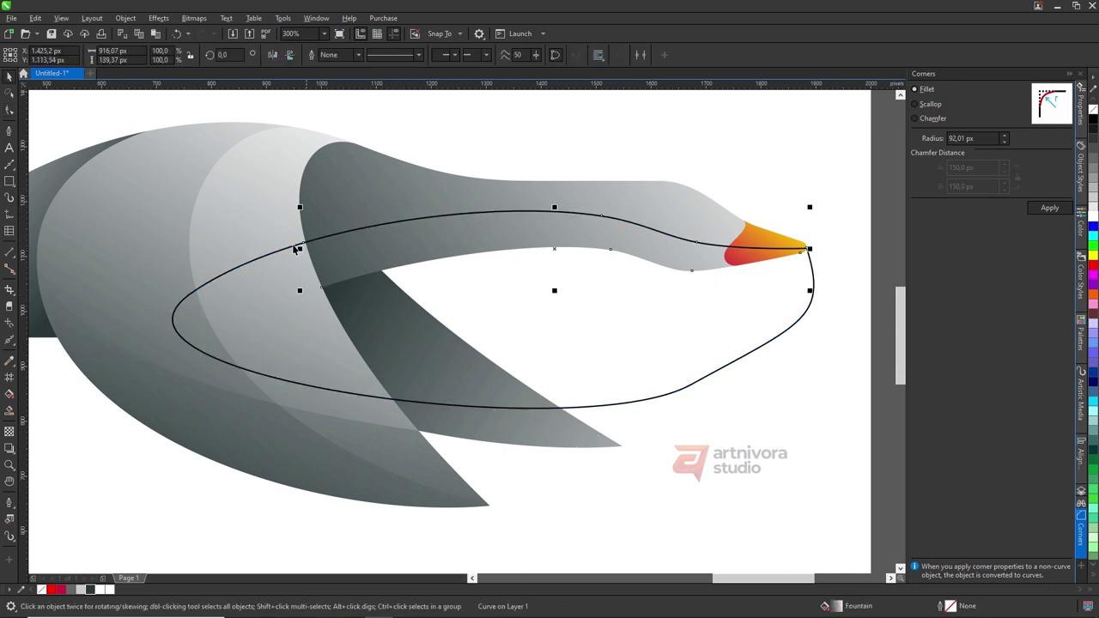
left_click(90, 591)
left_click(637, 381, "shift")
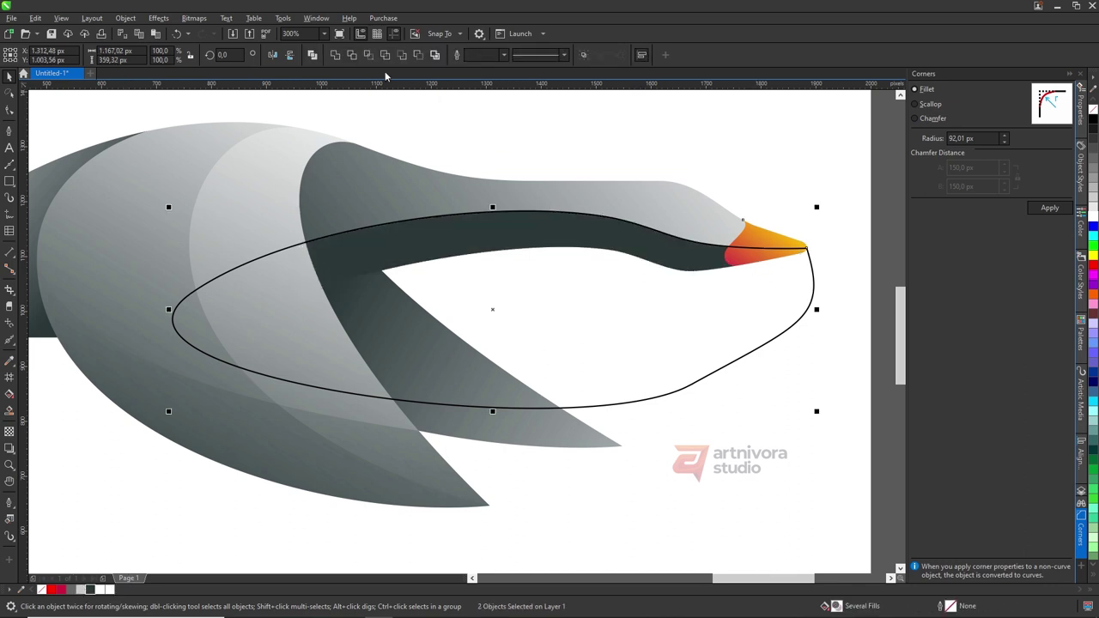
left_click(371, 55)
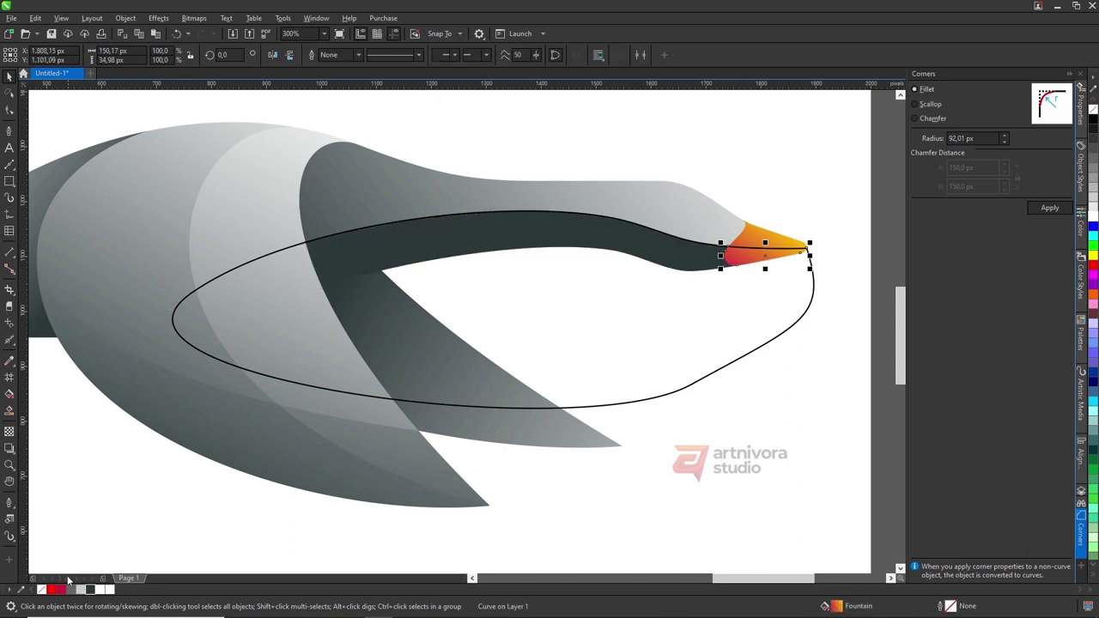
left_click(646, 352)
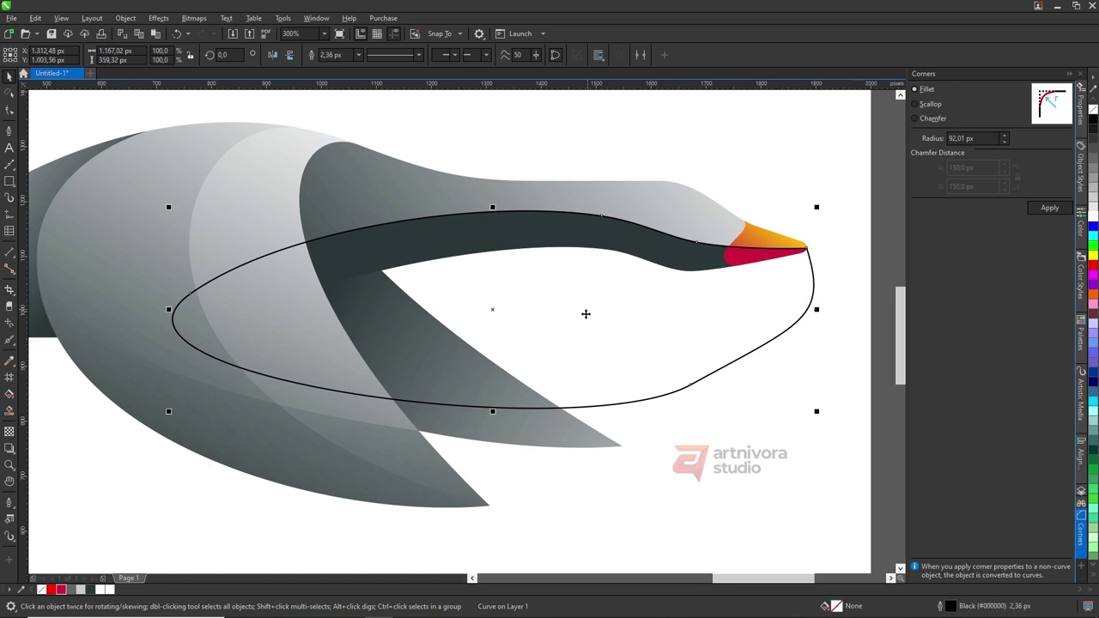
key("Delete")
Step: Fade the dark neck band with a fountain transparency from the lower left toward the beak
left_click(9, 431)
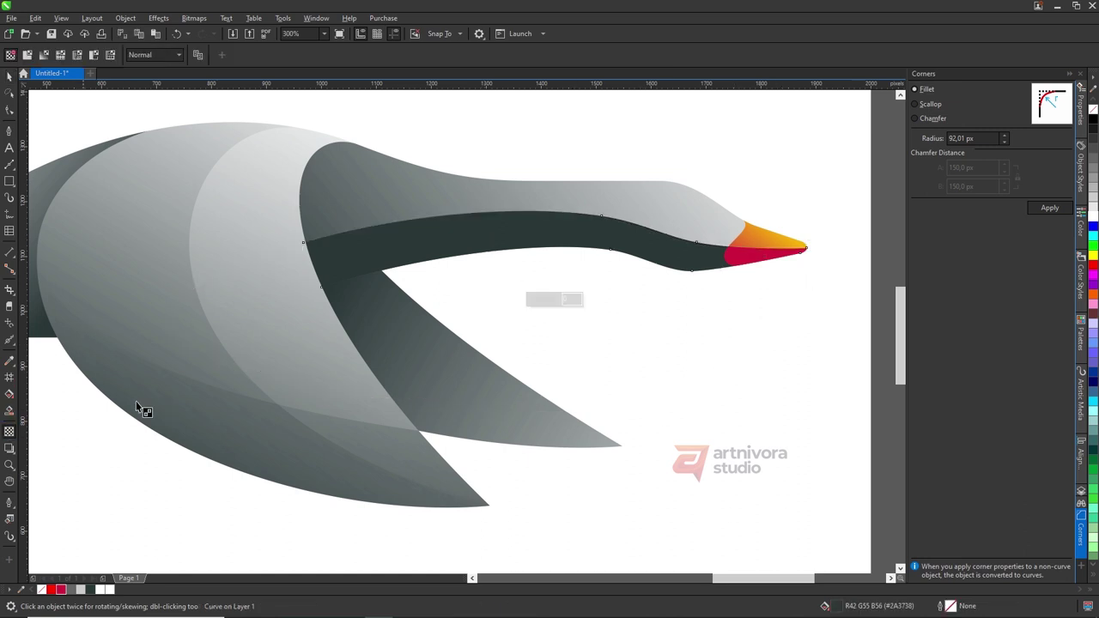
scroll(400, 309, "down", 2)
left_click_drag(258, 430, 620, 277)
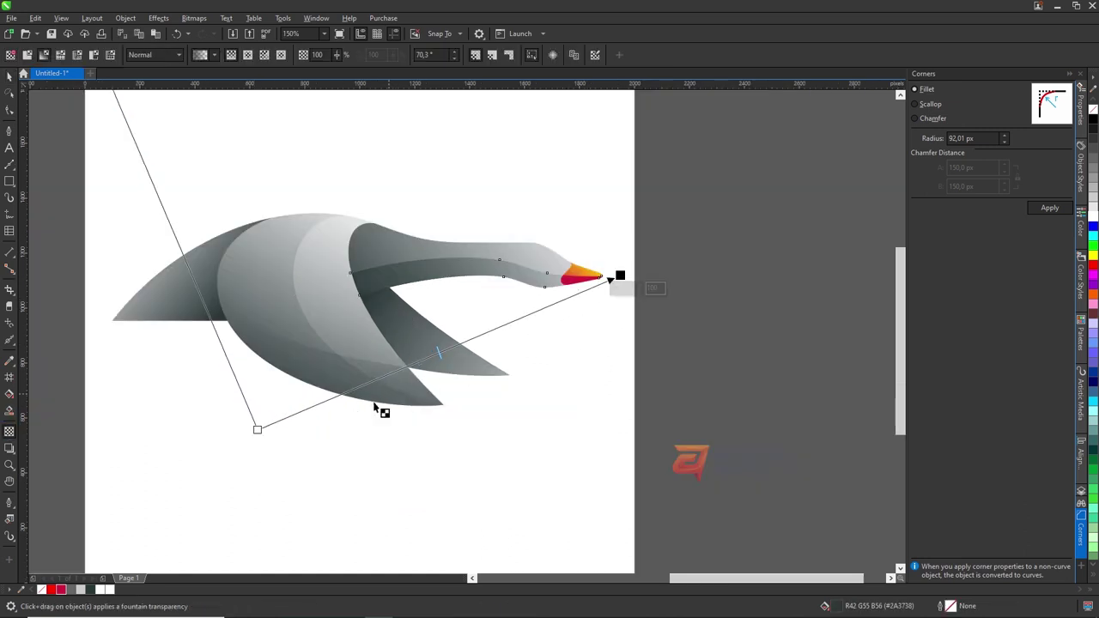
left_click_drag(257, 429, 55, 517)
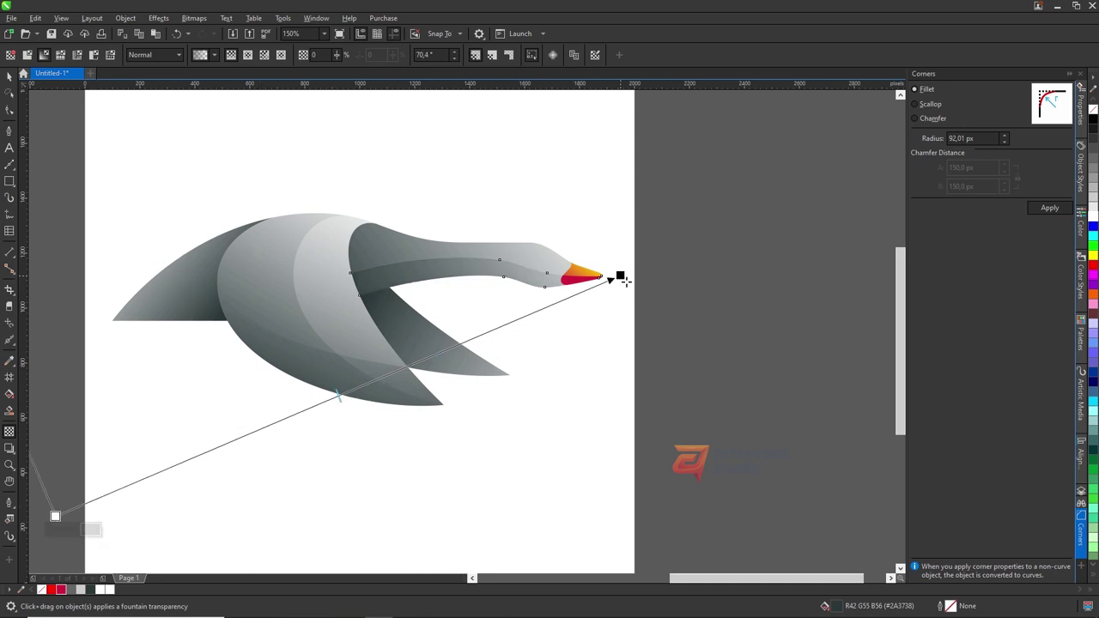
key("space")
scroll(577, 287, "up", 2)
Step: Change the red beak part's fill to a deeper red (#B51031)
left_click(580, 295)
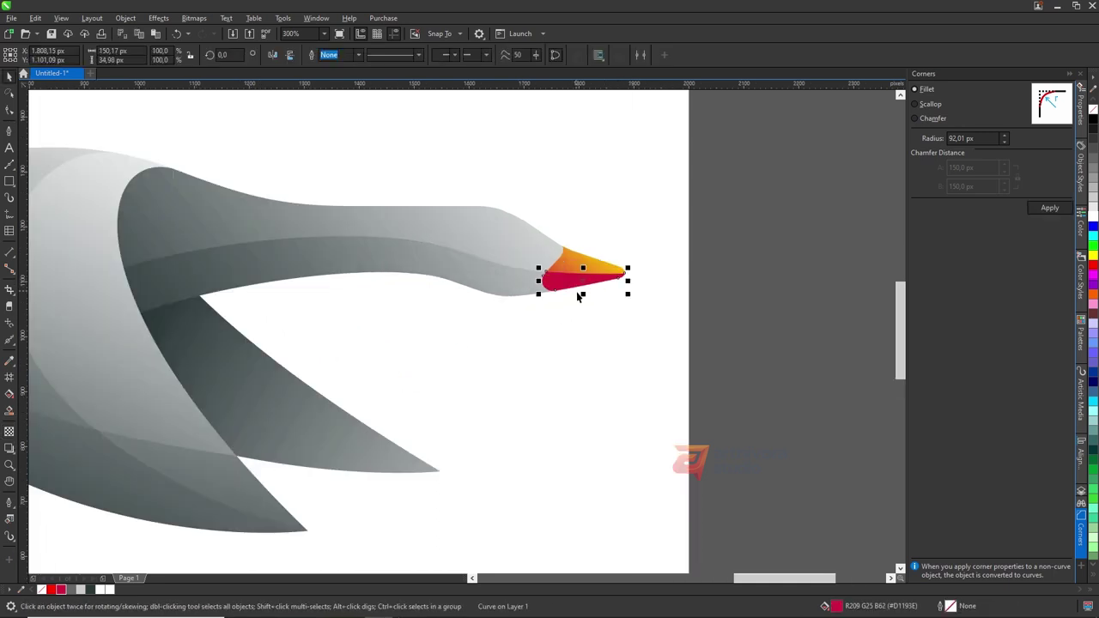
double_click(836, 606)
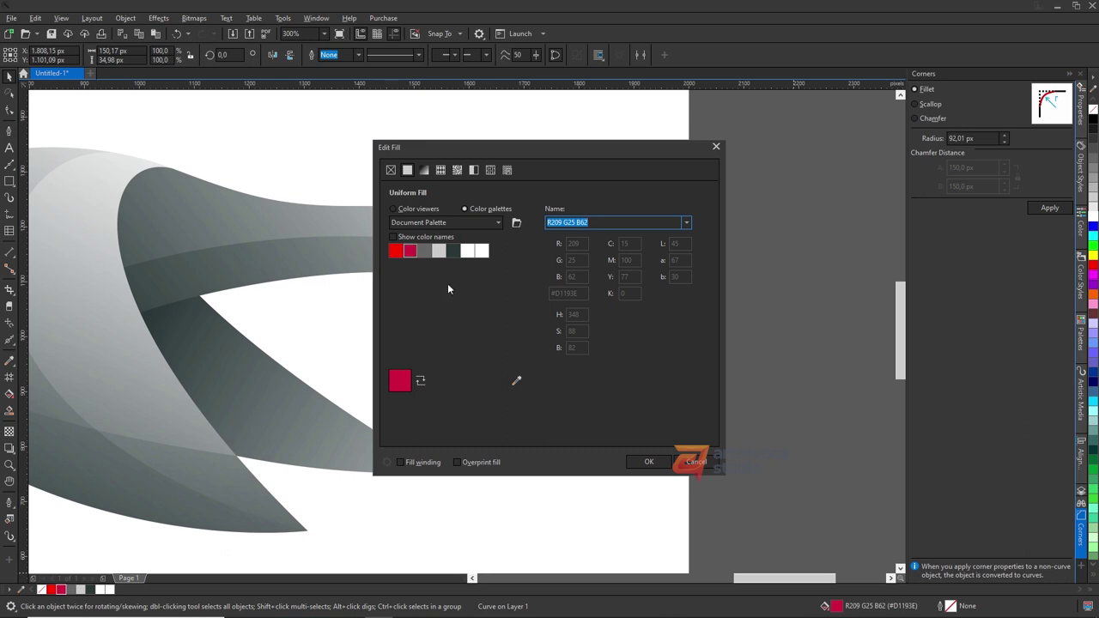
left_click(394, 209)
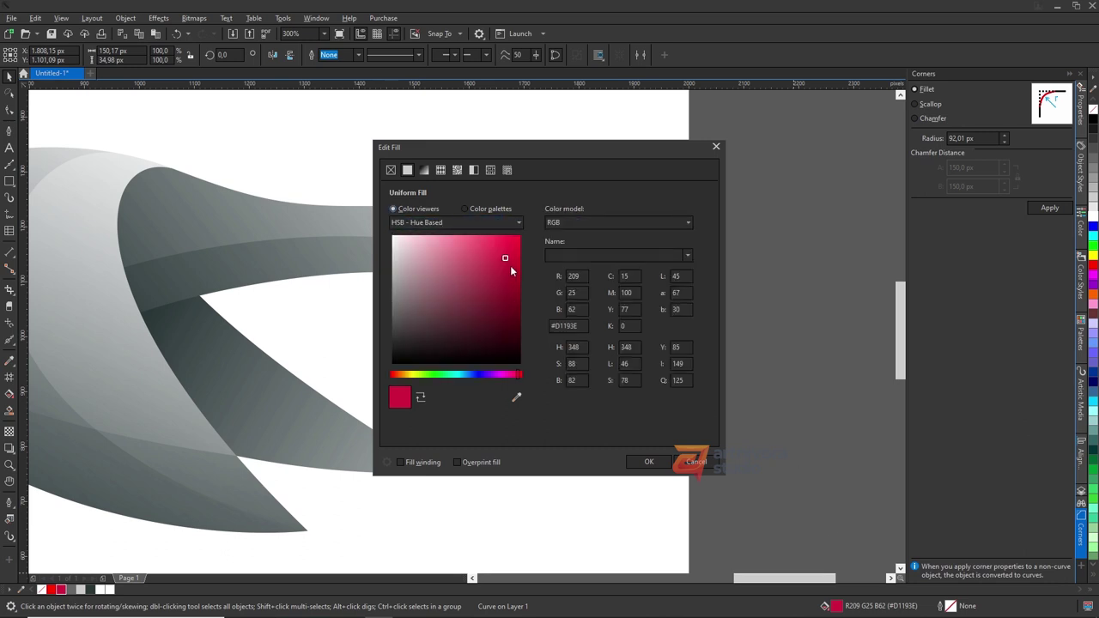
left_click(649, 462)
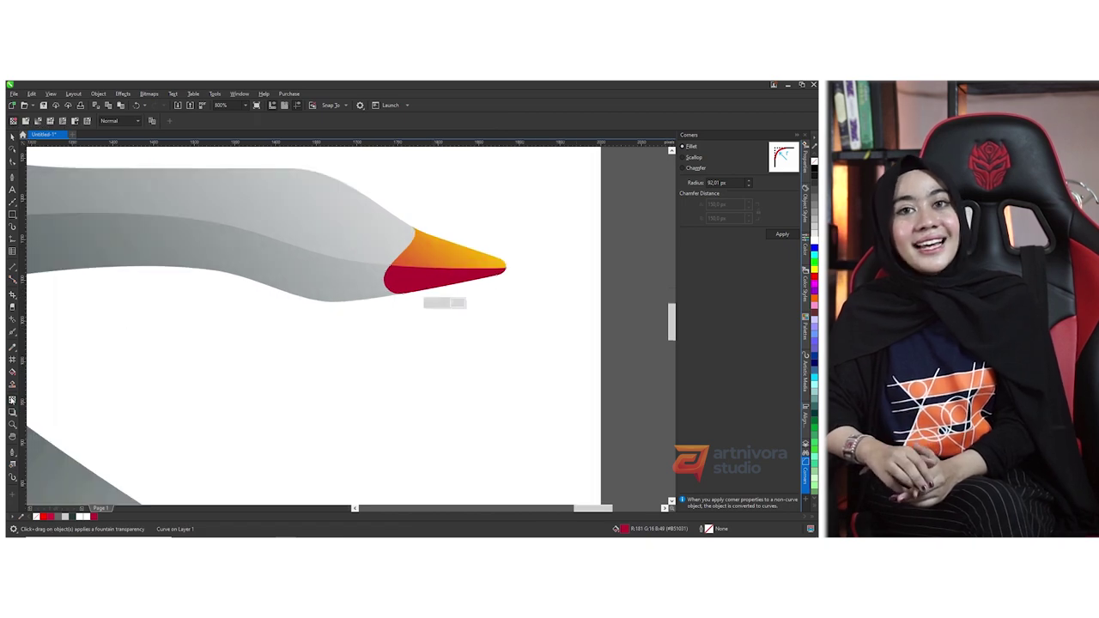
Step: Add a fountain transparency fading the red beak part toward the orange tip
left_click_drag(290, 388, 513, 278)
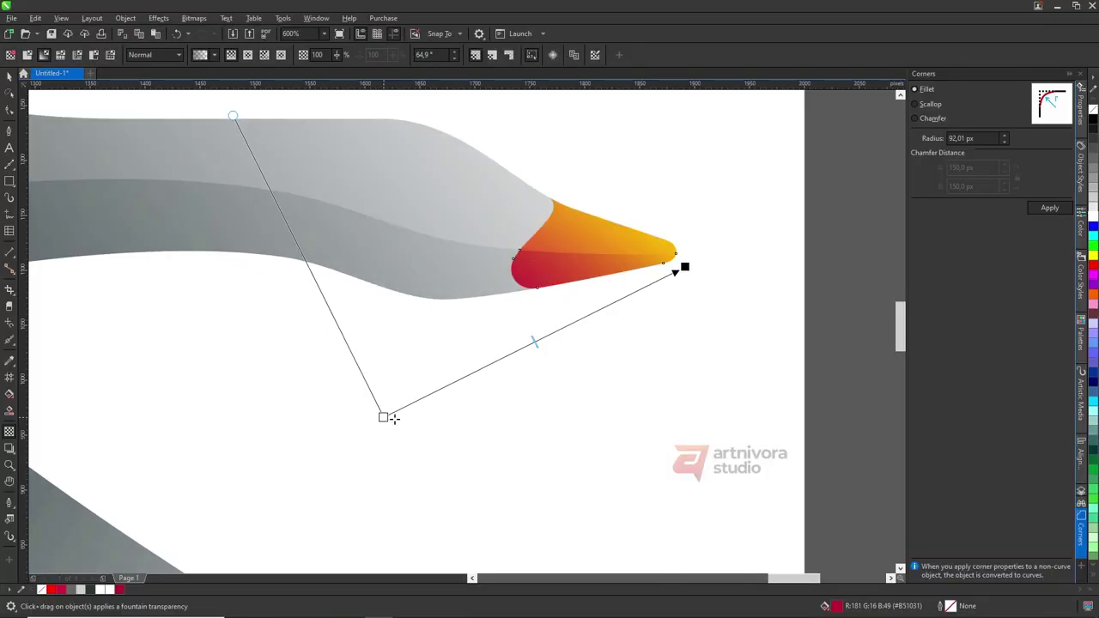
left_click_drag(386, 420, 399, 410)
key("space")
scroll(402, 408, "down", 5)
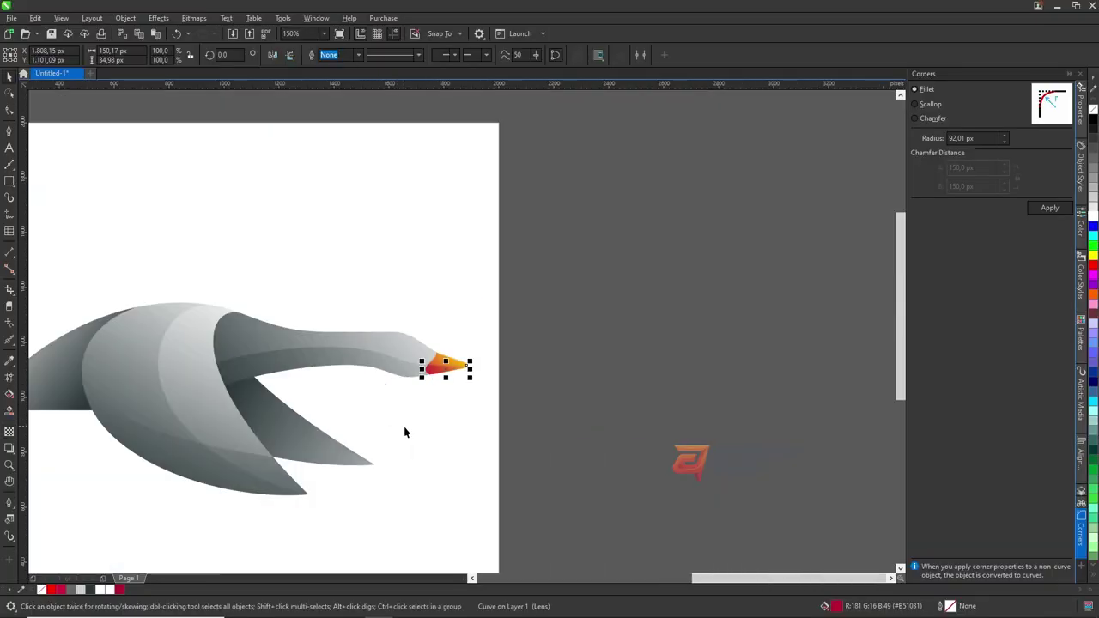
scroll(344, 396, "up", 3)
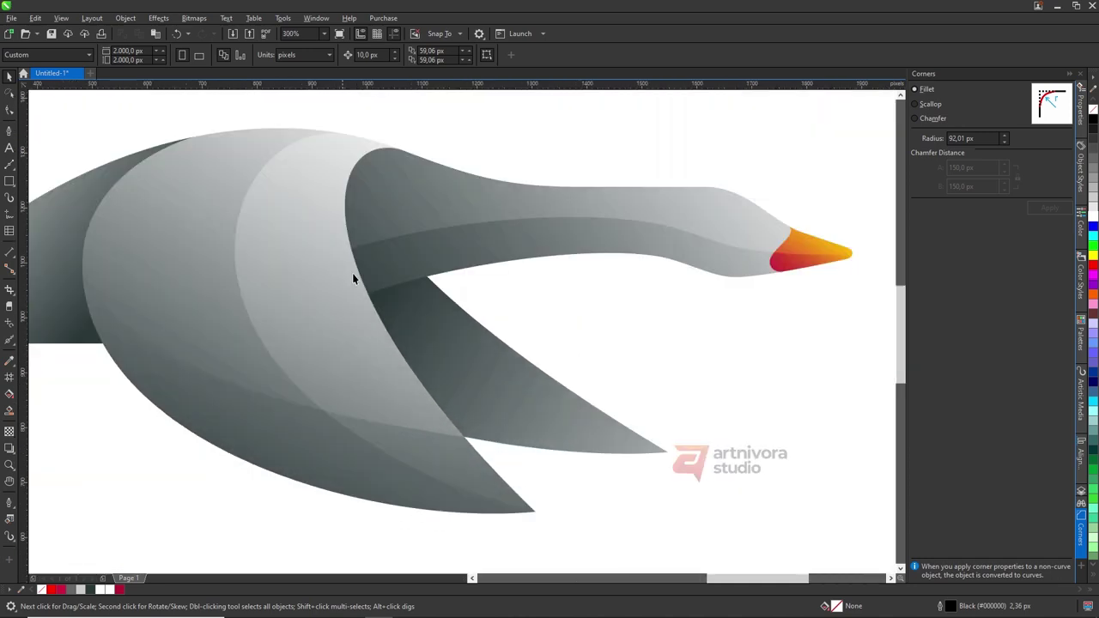
Step: Reshape the neck shading band's left end node and curve handle
key("F10")
left_click(394, 253)
left_click_drag(349, 251, 337, 236)
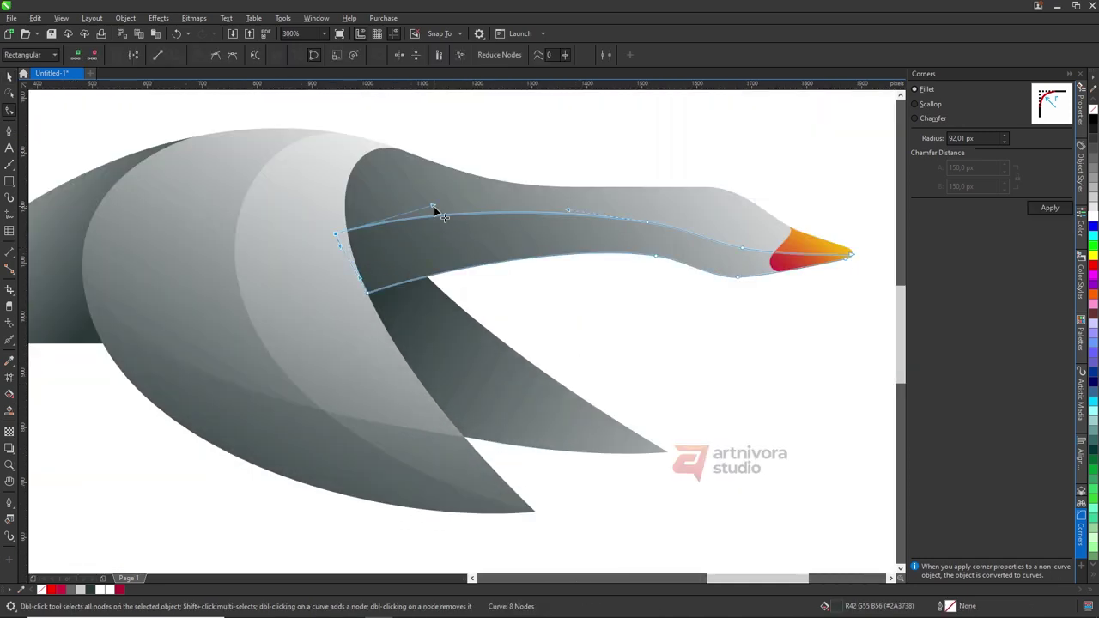
left_click_drag(437, 211, 430, 222)
key("space")
Step: Fade the neck band with a fountain transparency from the lower left up to the beak tip
scroll(481, 266, "down", 4)
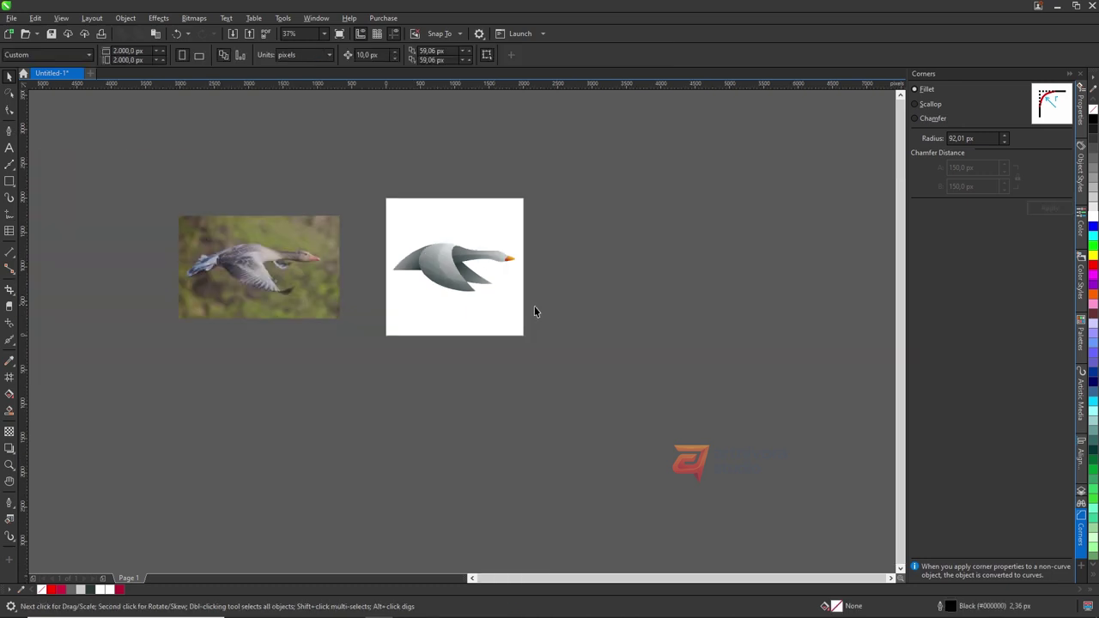
scroll(443, 274, "up", 3)
left_click(490, 246)
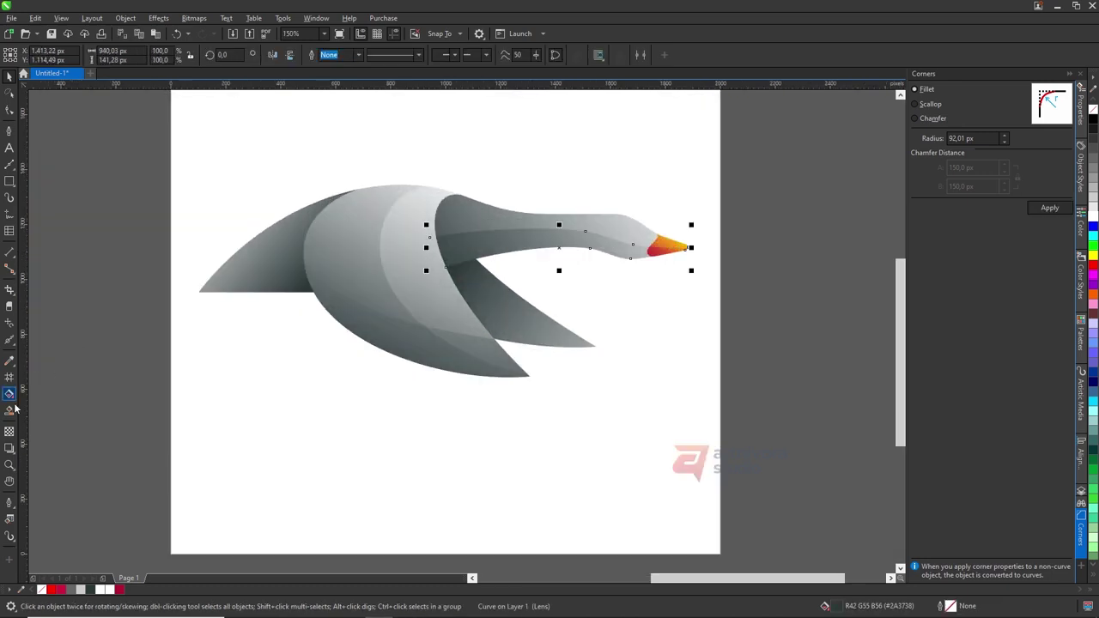
left_click(9, 431)
left_click_drag(127, 491, 705, 246)
left_click_drag(198, 392, 668, 262)
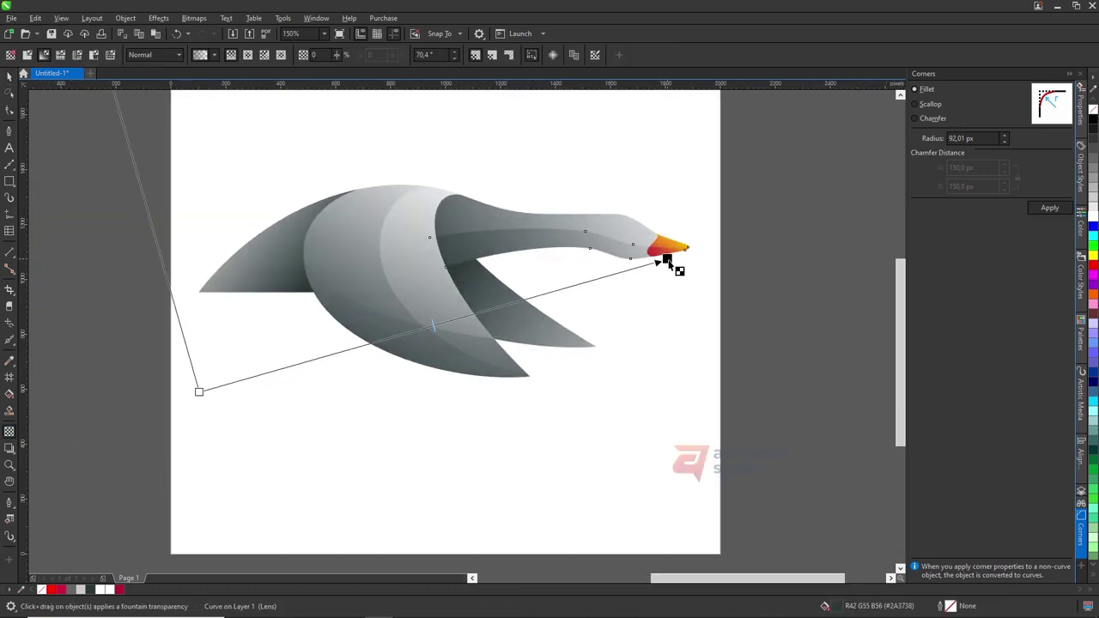
key("space")
Step: Draw a closed Bézier loop across the left wing's lower edge
scroll(526, 306, "down", 2)
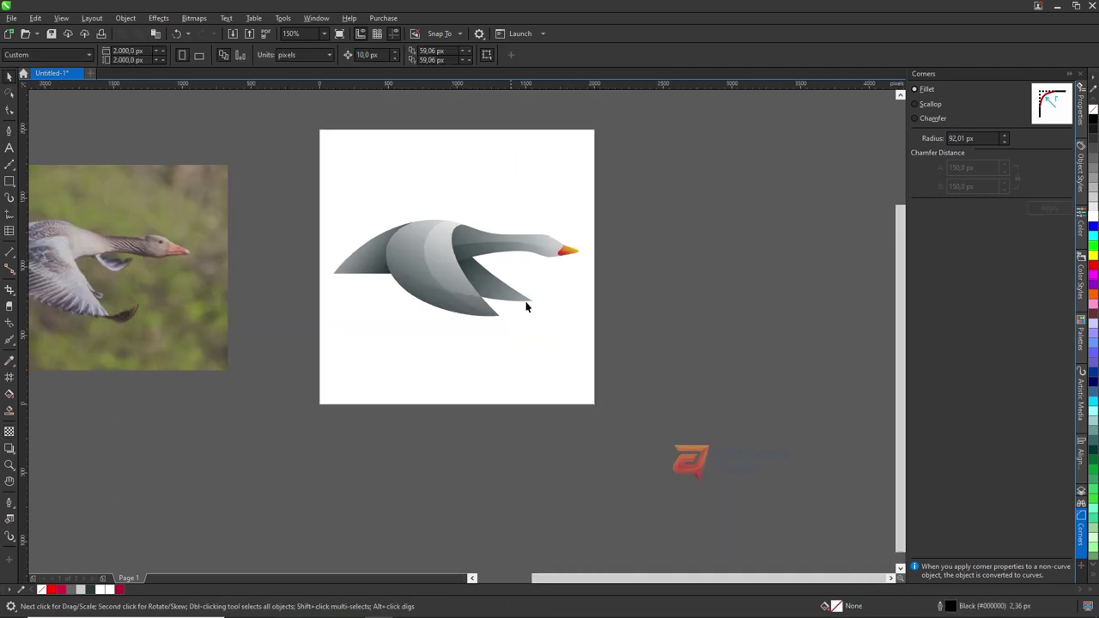
scroll(376, 256, "up", 2)
key("F5")
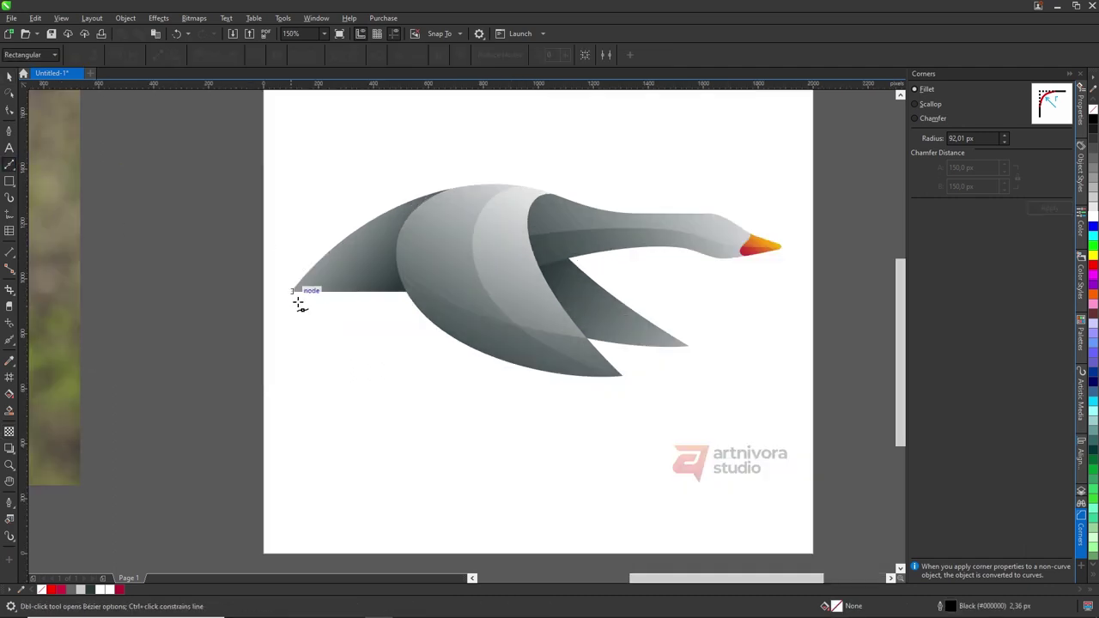
scroll(410, 264, "up", 2)
left_click(299, 250)
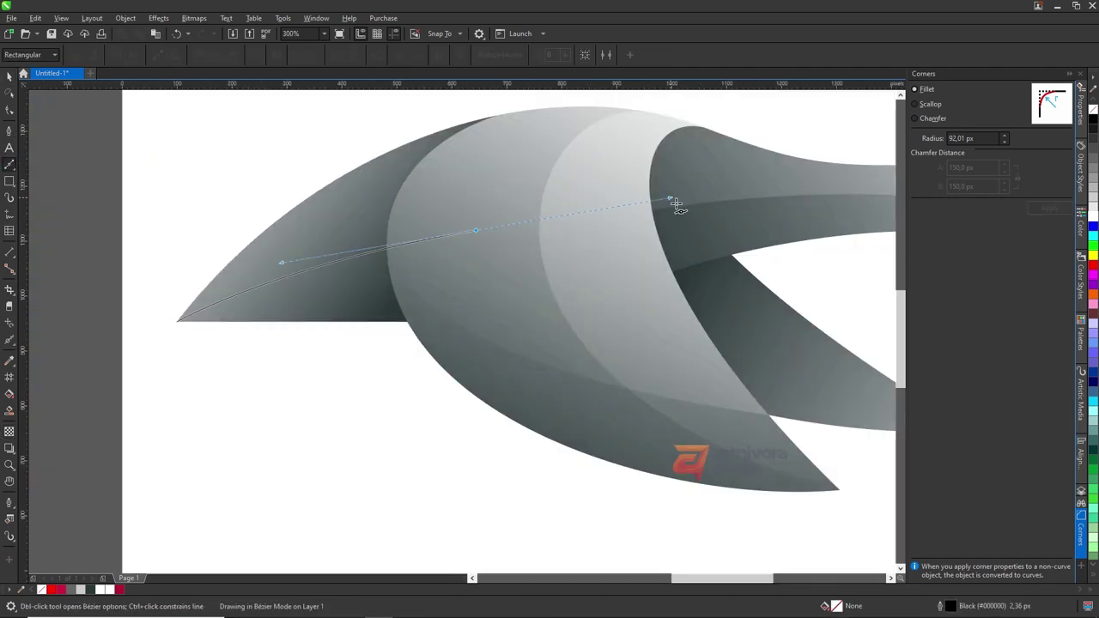
left_click_drag(479, 386, 687, 355)
left_click_drag(177, 321, 207, 305)
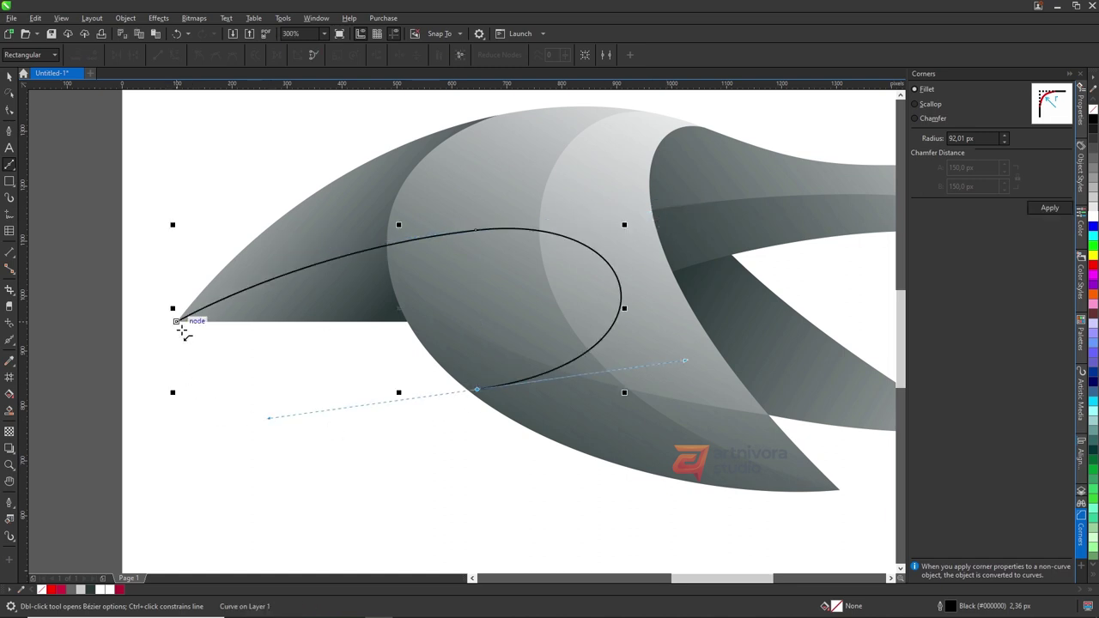
key("space")
Step: Intersect the loop with the left wing, fill the result dark gray, and delete the loop
left_click(370, 58)
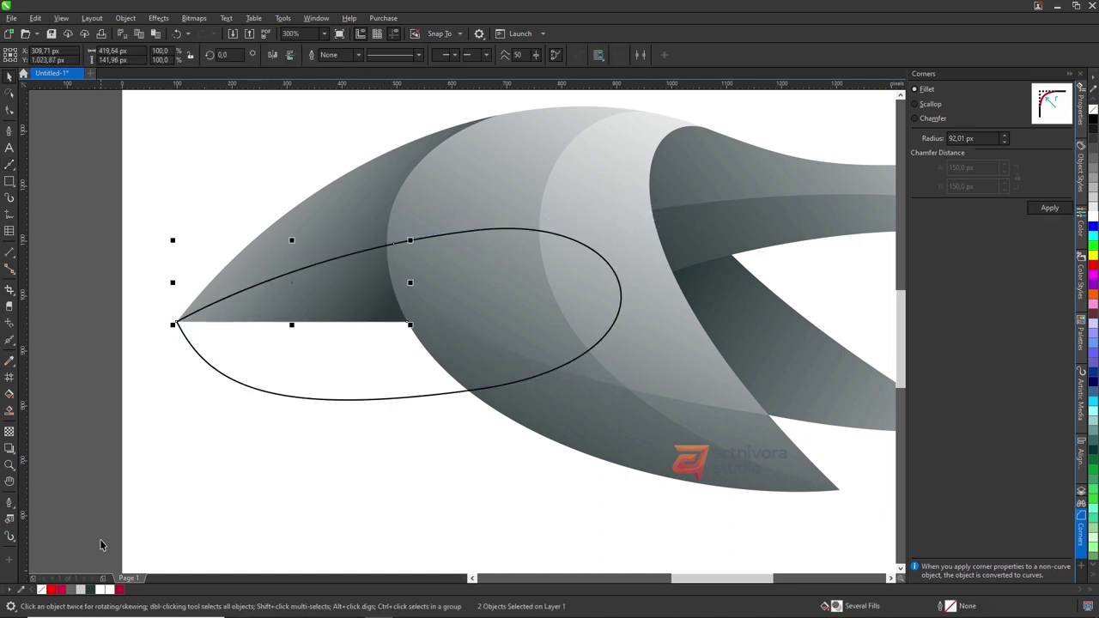
left_click(91, 590)
left_click(386, 391)
key("Delete")
left_click(349, 302)
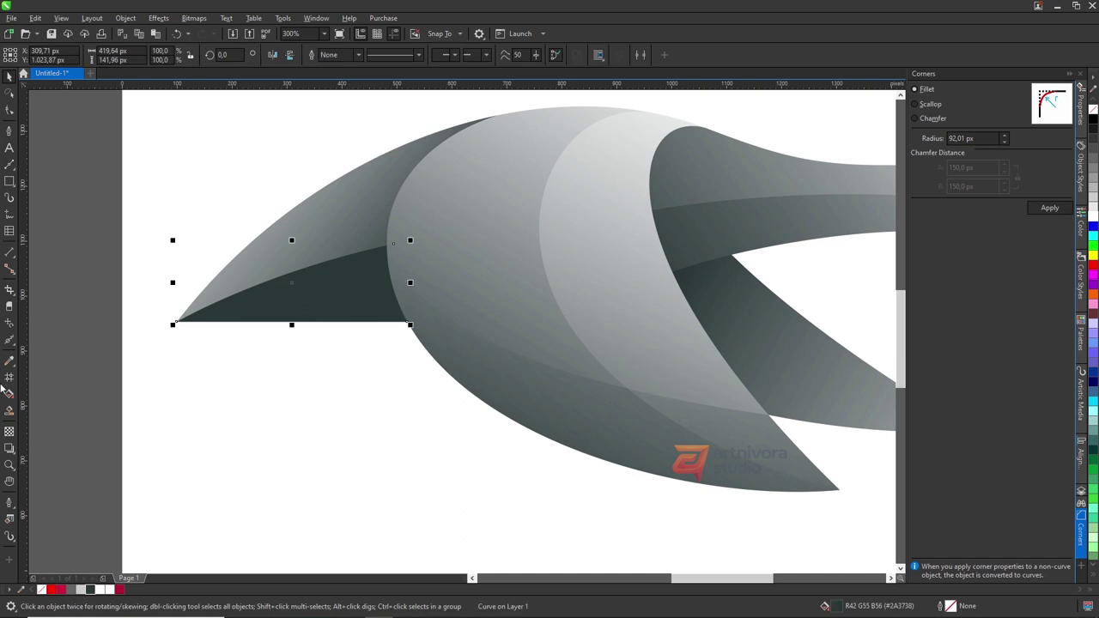
Step: Fade the dark wing shadow with a horizontal fountain transparency
left_click(9, 432)
mouse_move(498, 362)
left_mouse_down()
mouse_move(205, 364)
mouse_move(670, 363)
left_mouse_up()
key("space")
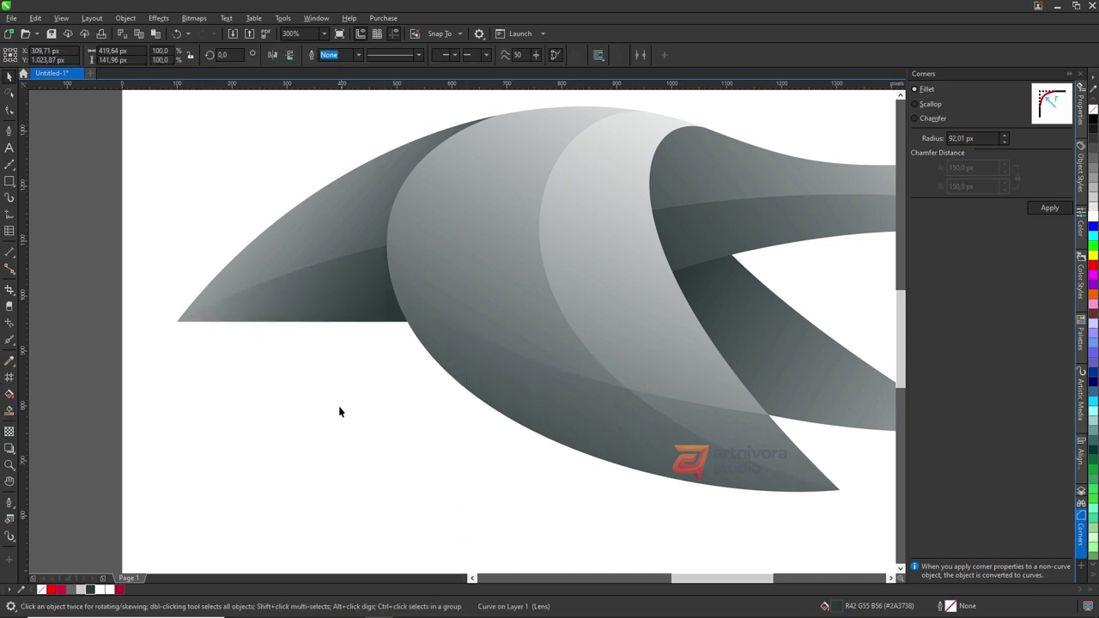
scroll(81, 222, "down", 2)
Step: Lengthen the neck's transparency fade further toward the lower left
left_click(10, 432)
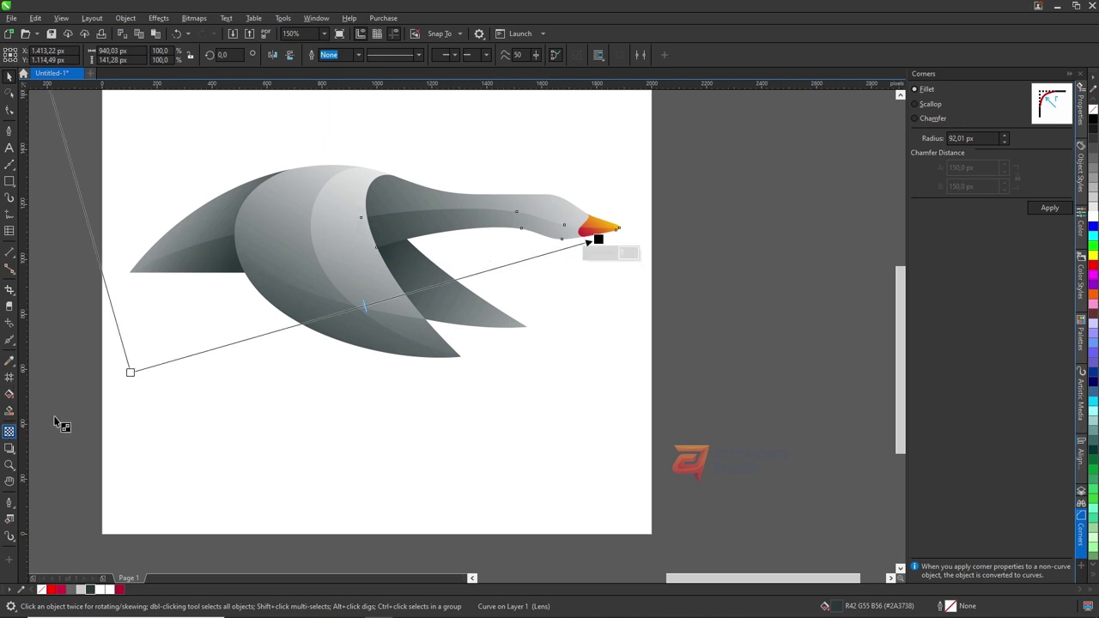
left_click_drag(131, 374, 60, 383)
key("space")
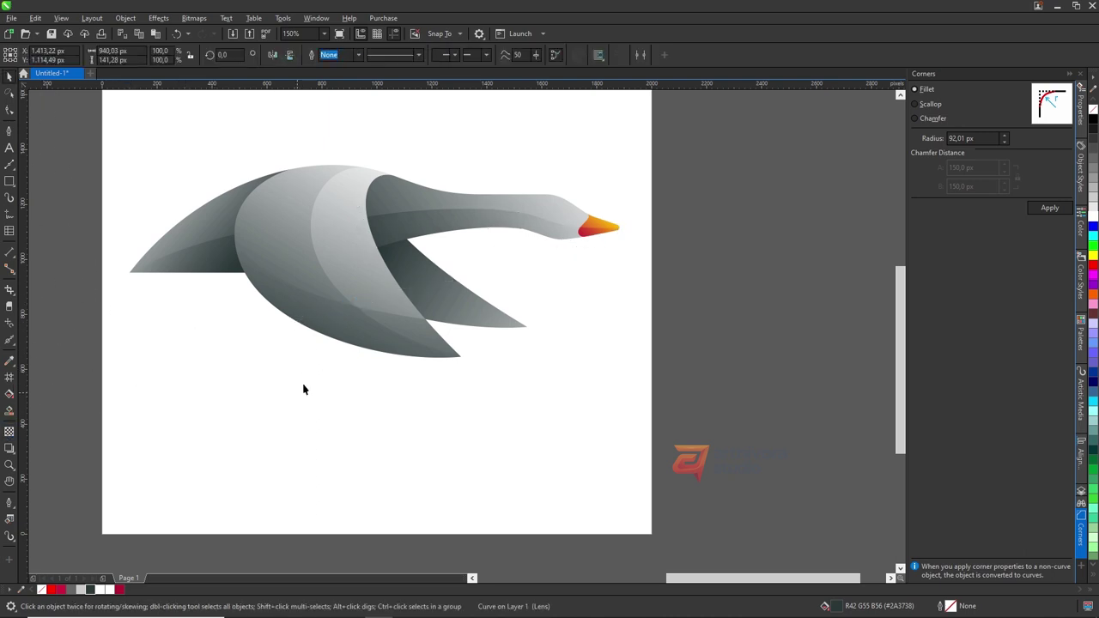
scroll(456, 281, "down", 4)
Step: Move the reference photo further left and clear the selection
left_click_drag(256, 273, 188, 273)
scroll(417, 261, "up", 2)
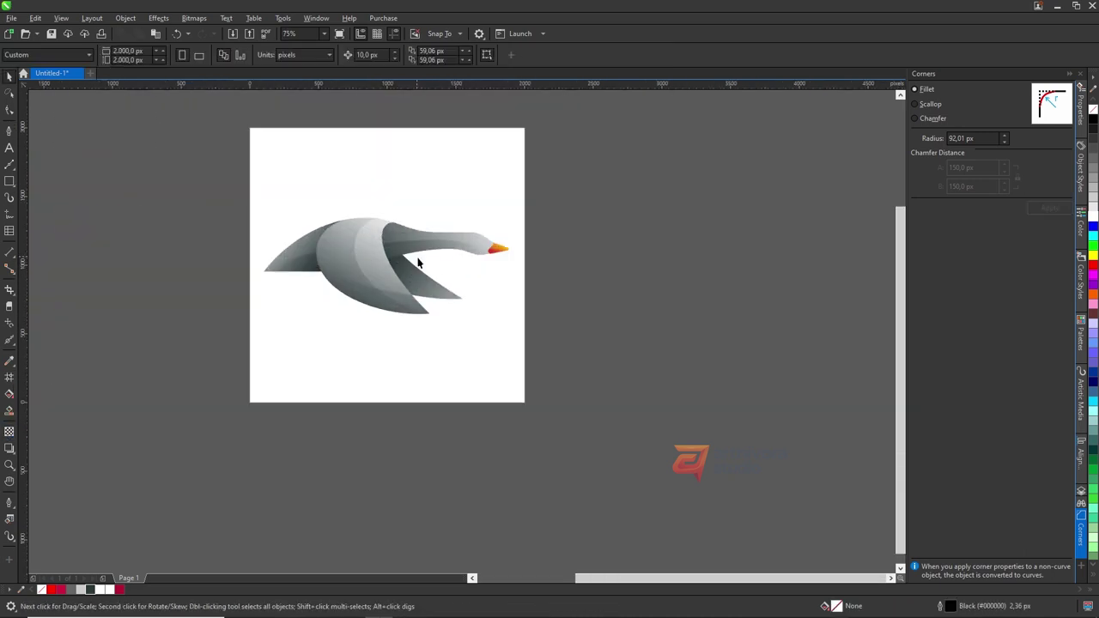
left_click(376, 273)
left_click(552, 361)
scroll(404, 259, "up", 2)
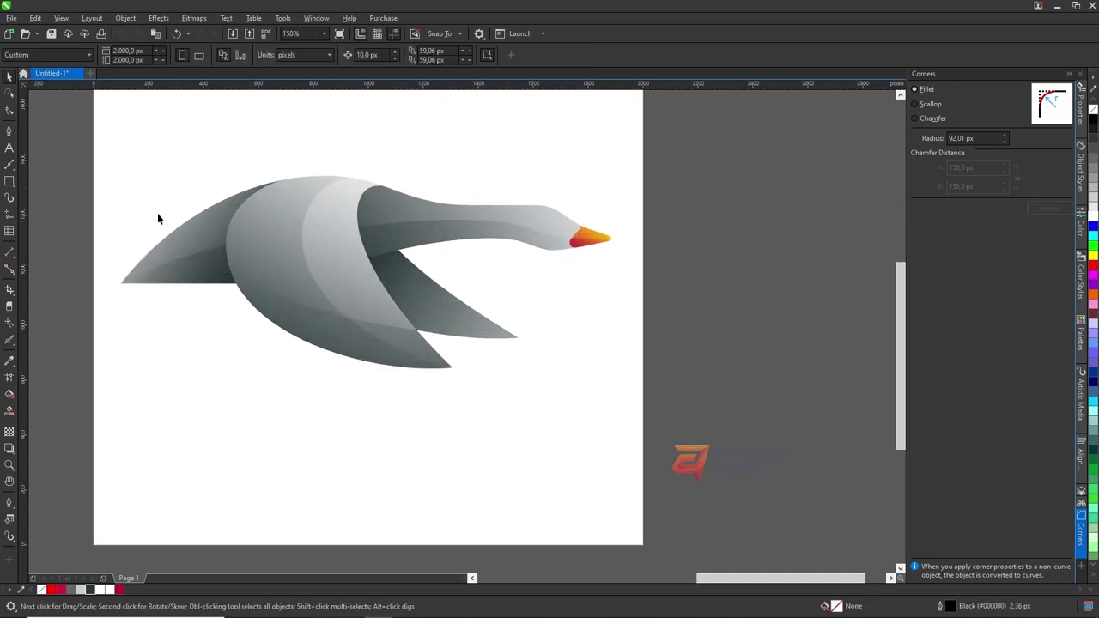
Step: Draw a closed Bézier loop from the wing junction around the front wing tip
left_click(8, 165)
scroll(432, 295, "up", 2)
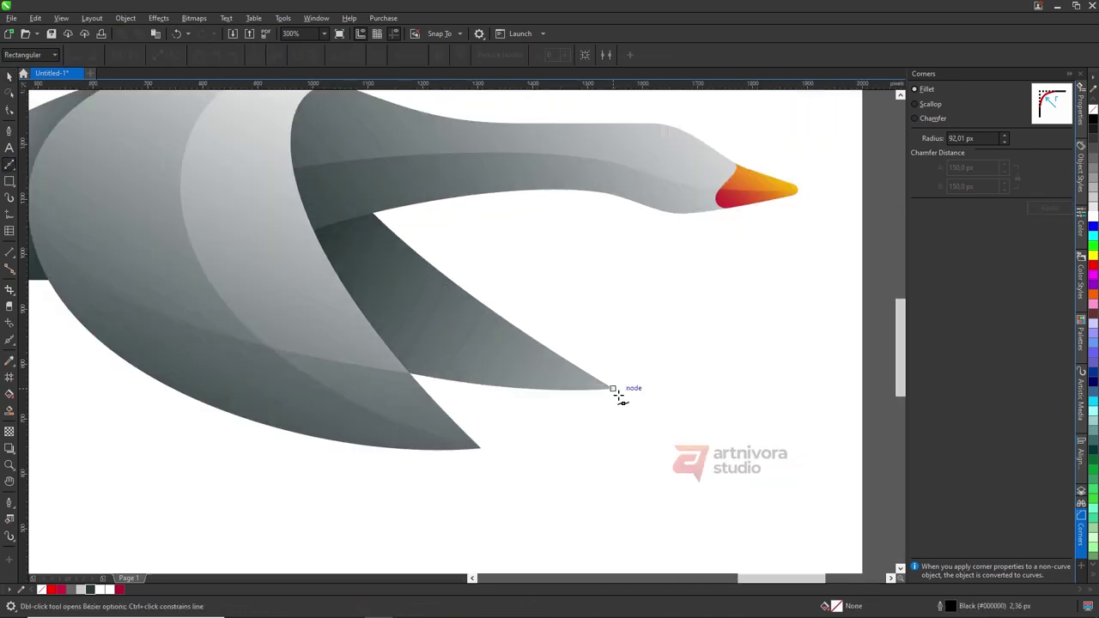
scroll(433, 320, "down", 2)
left_click(383, 273)
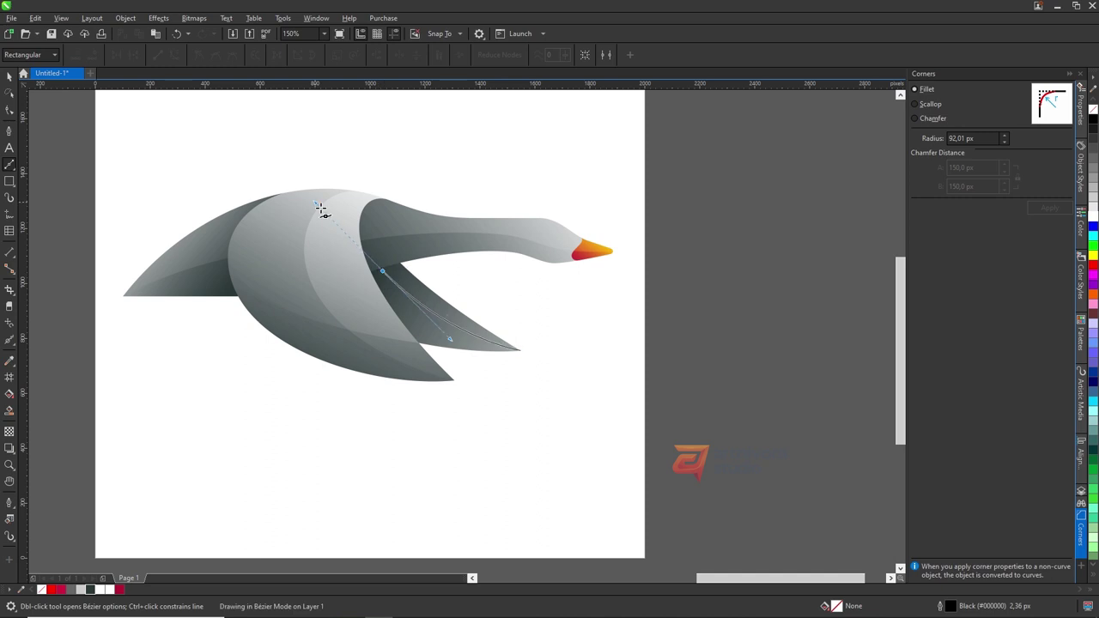
key("ctrl+z")
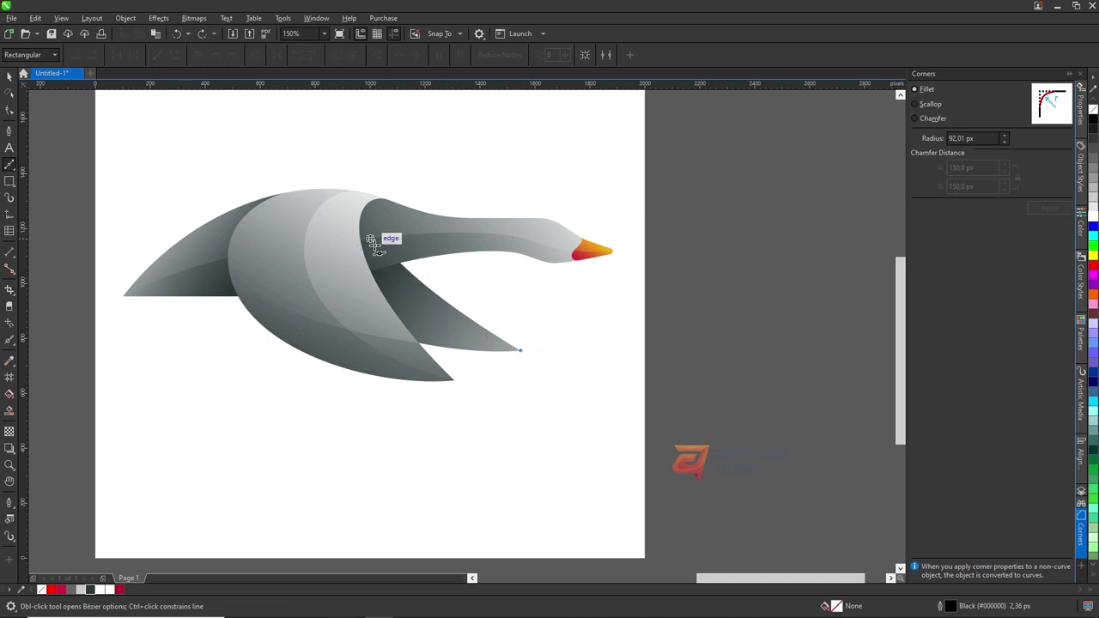
left_click_drag(361, 243, 324, 161)
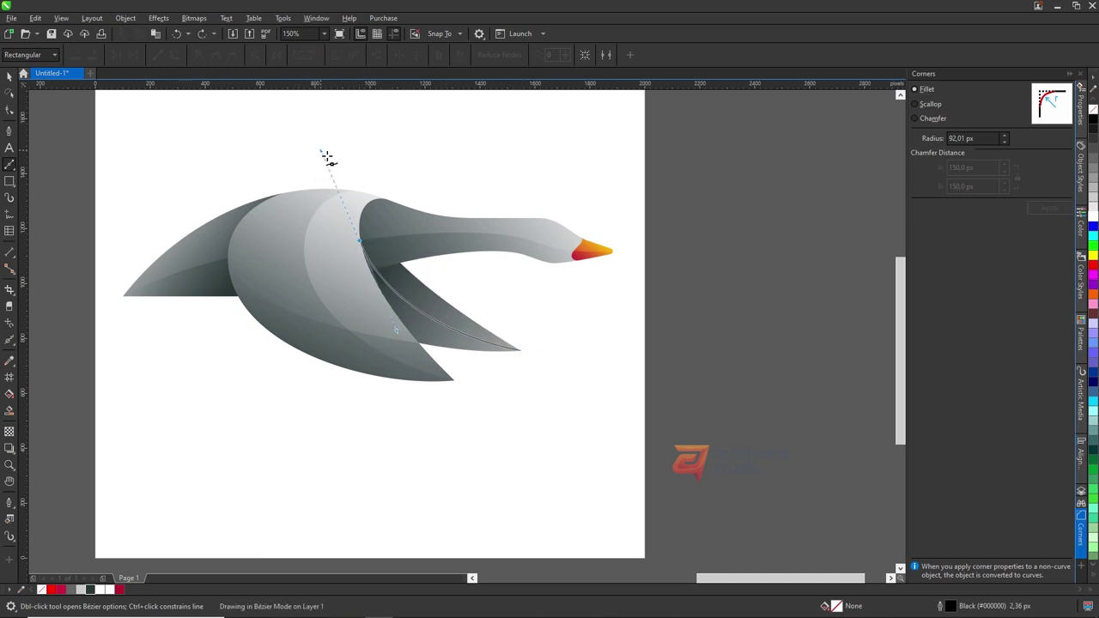
left_click_drag(418, 411, 525, 437)
left_click(520, 350)
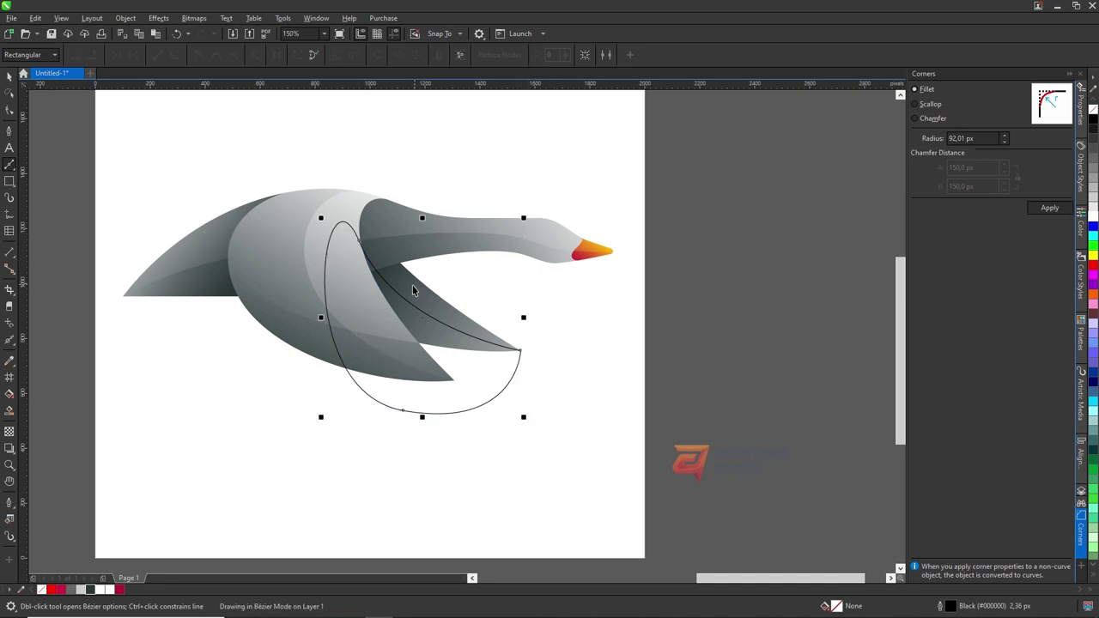
key("space")
Step: Intersect the loop with the front wing, fill it dark, and fade it with a fountain transparency
left_click(367, 54)
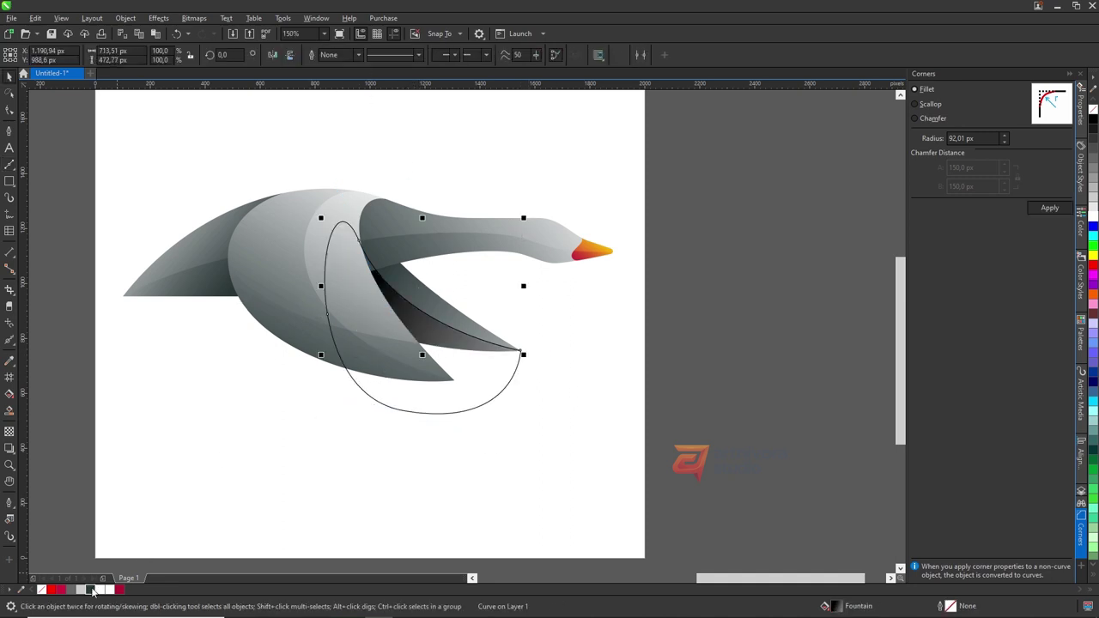
left_click(435, 412)
key("Delete")
left_click(423, 355)
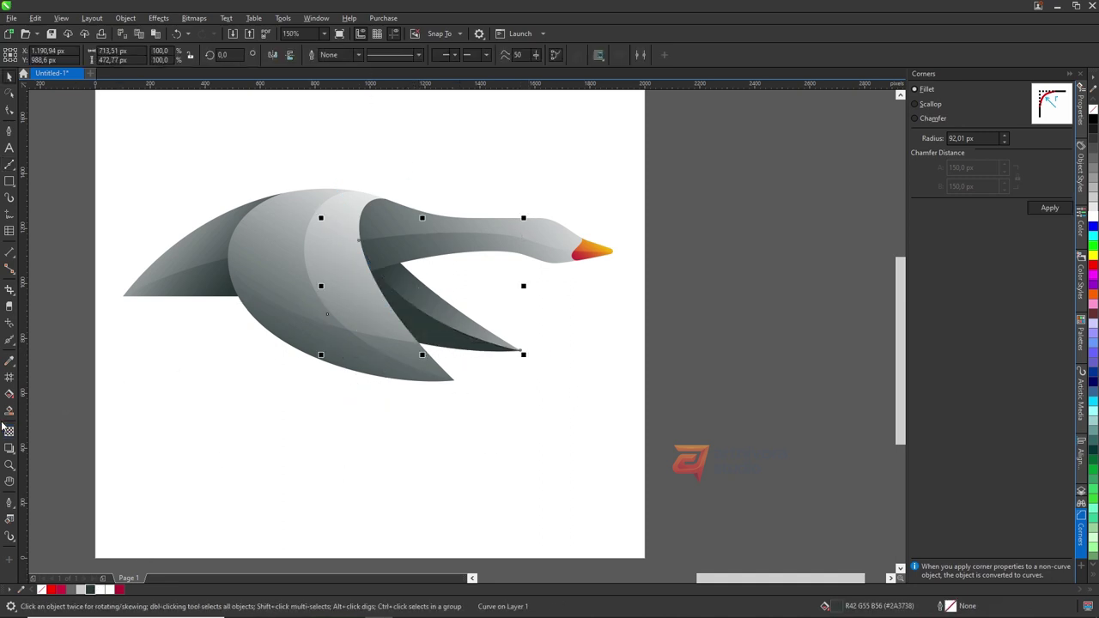
left_click(8, 431)
left_click_drag(292, 187, 517, 360)
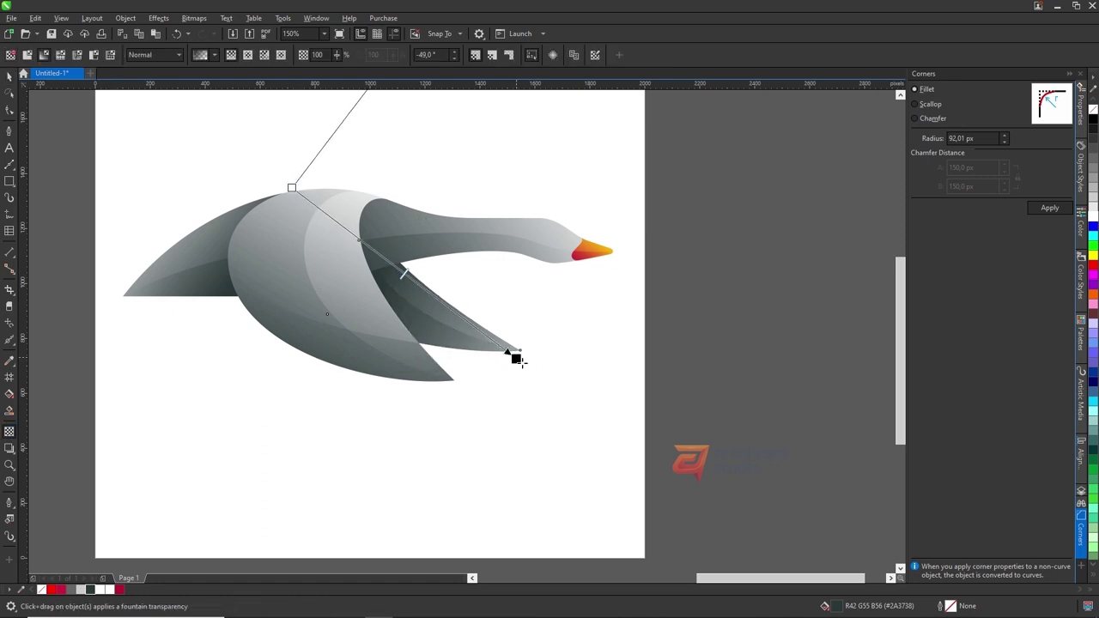
key("space")
scroll(498, 294, "down", 4)
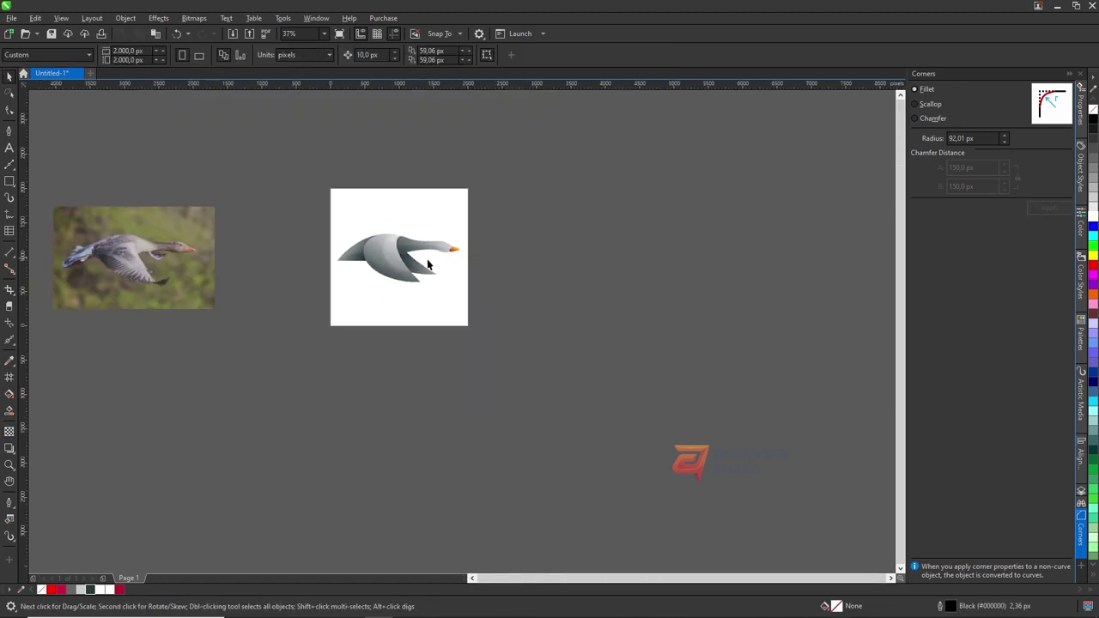
Step: Check the wing's gradient fill direction with the Interactive Fill tool
scroll(427, 261, "up", 5)
left_click(369, 251)
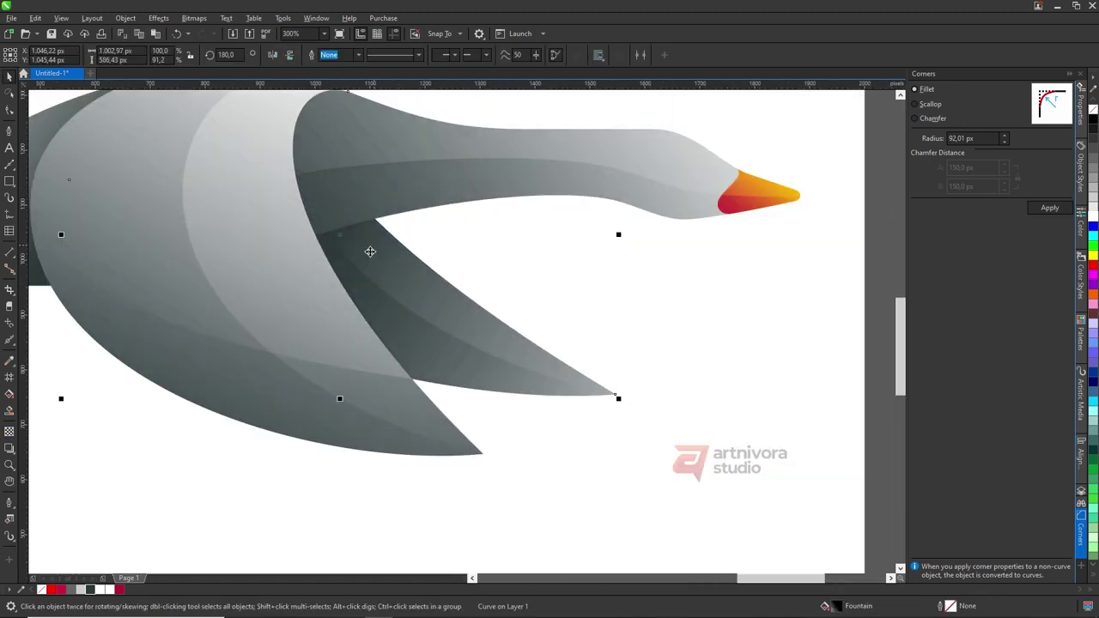
left_click(9, 395)
key("space")
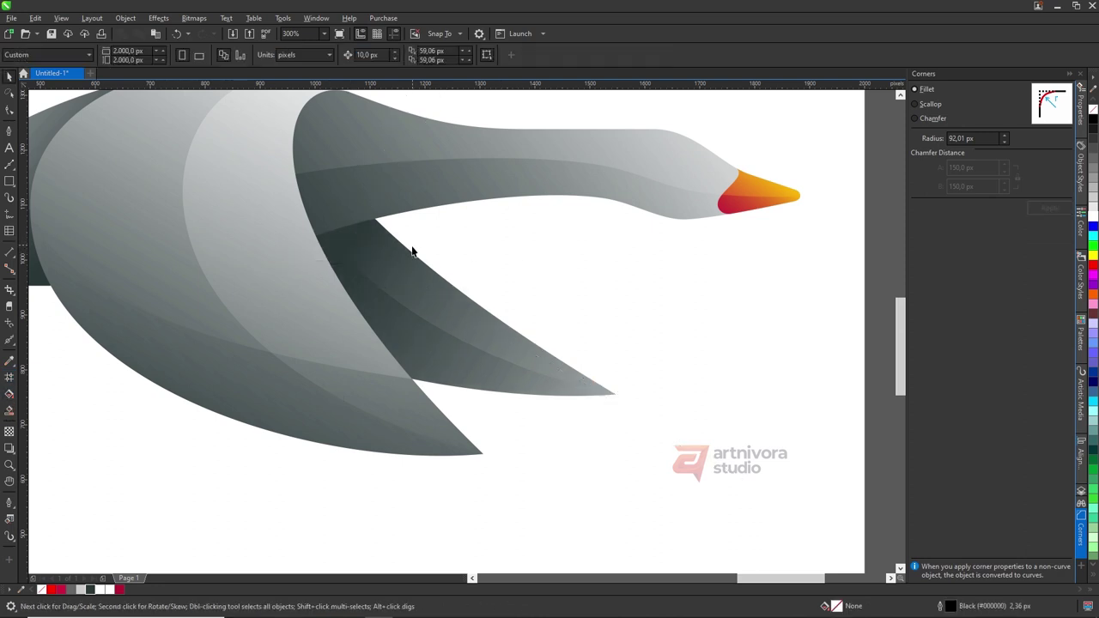
scroll(412, 251, "down", 4)
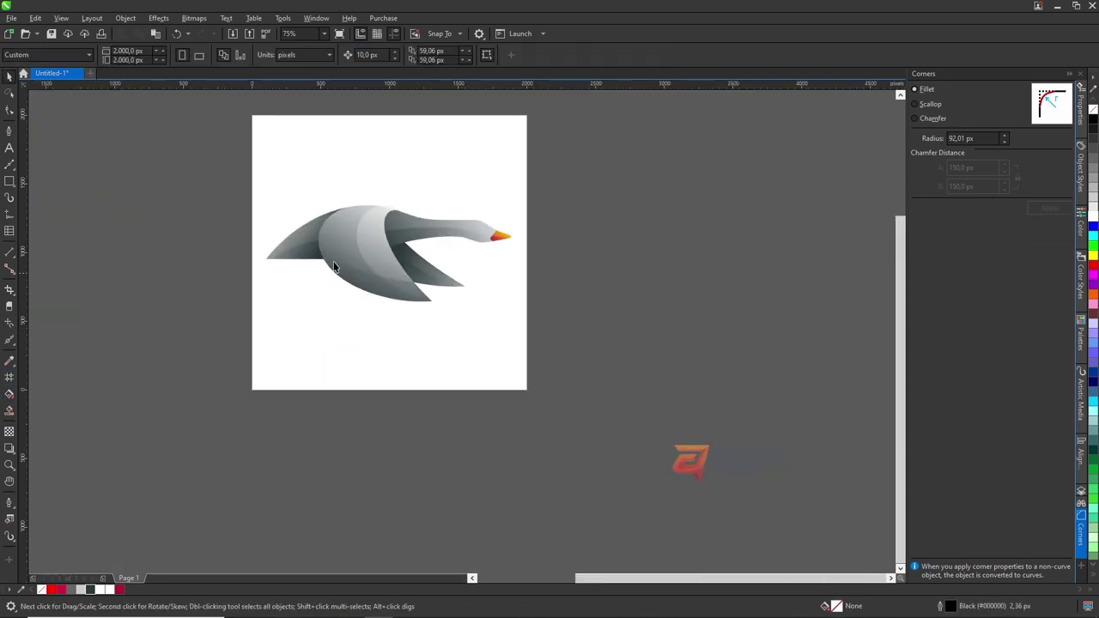
scroll(335, 267, "up", 2)
Step: Select the head and neck outline curve and zoom in on the head
left_click(295, 226)
scroll(295, 226, "up", 2)
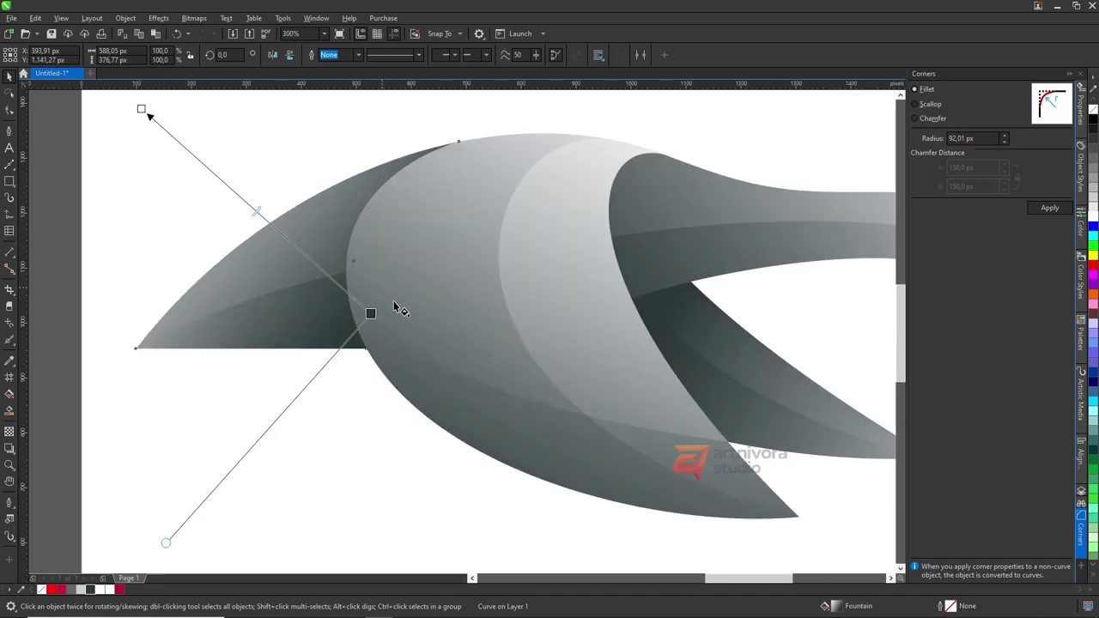
scroll(378, 309, "down", 4)
scroll(348, 322, "down", 4)
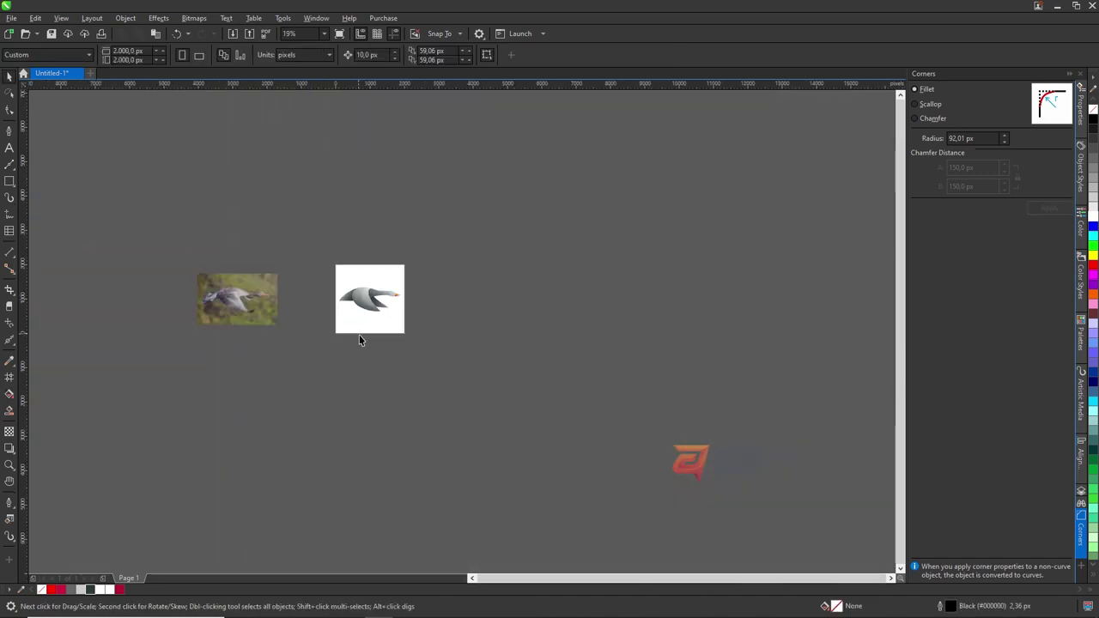
scroll(359, 340, "up", 4)
scroll(305, 298, "up", 2)
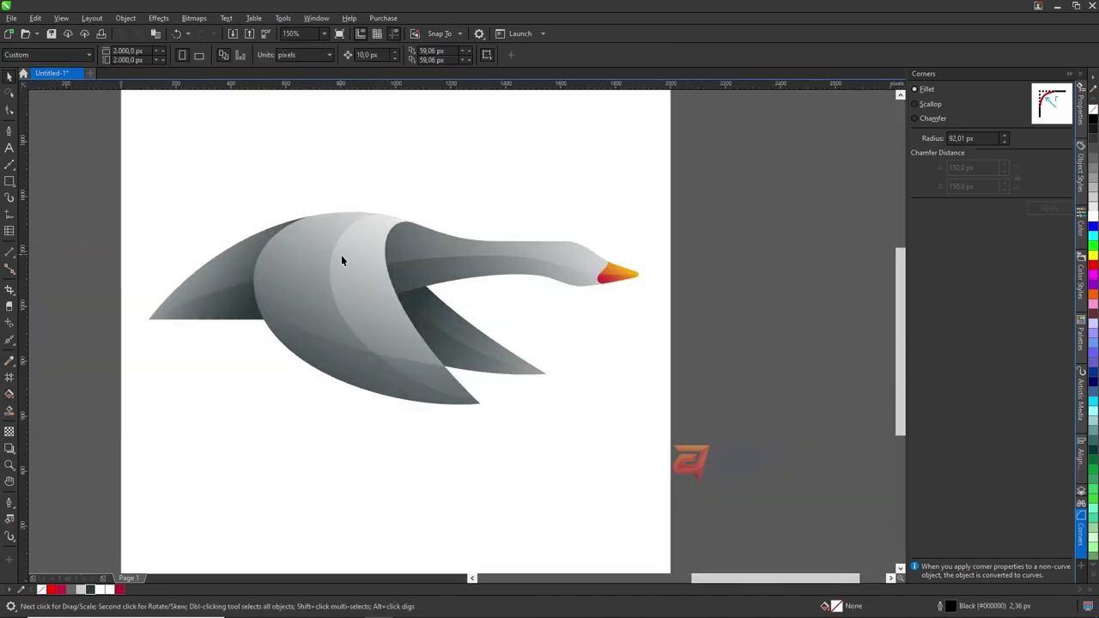
scroll(567, 251, "up", 4)
Step: Add a node on the head's top edge and shift it slightly left
key("F10")
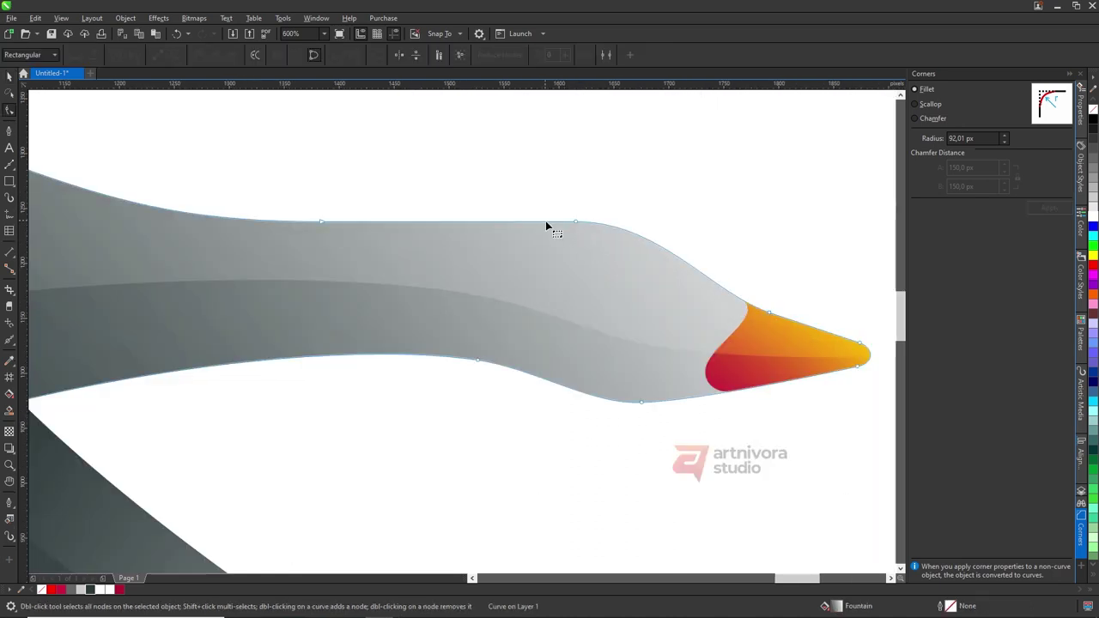
double_click(717, 285)
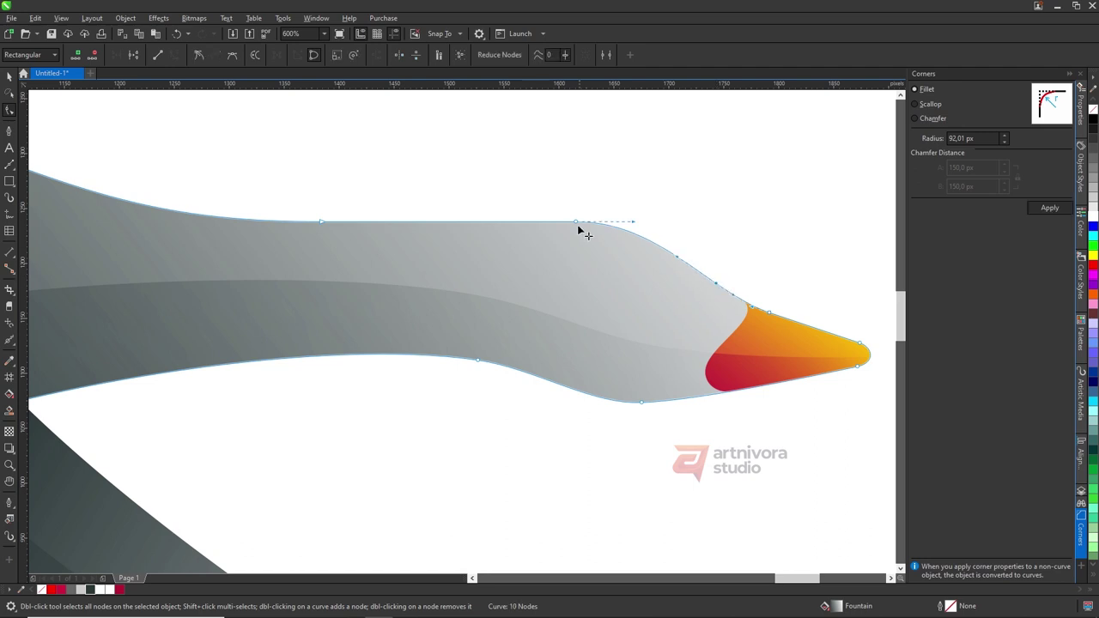
mouse_move(577, 225)
left_mouse_down()
mouse_move(561, 225)
mouse_move(630, 224)
left_mouse_up()
key("space")
scroll(710, 225, "down", 3)
scroll(559, 238, "down", 3)
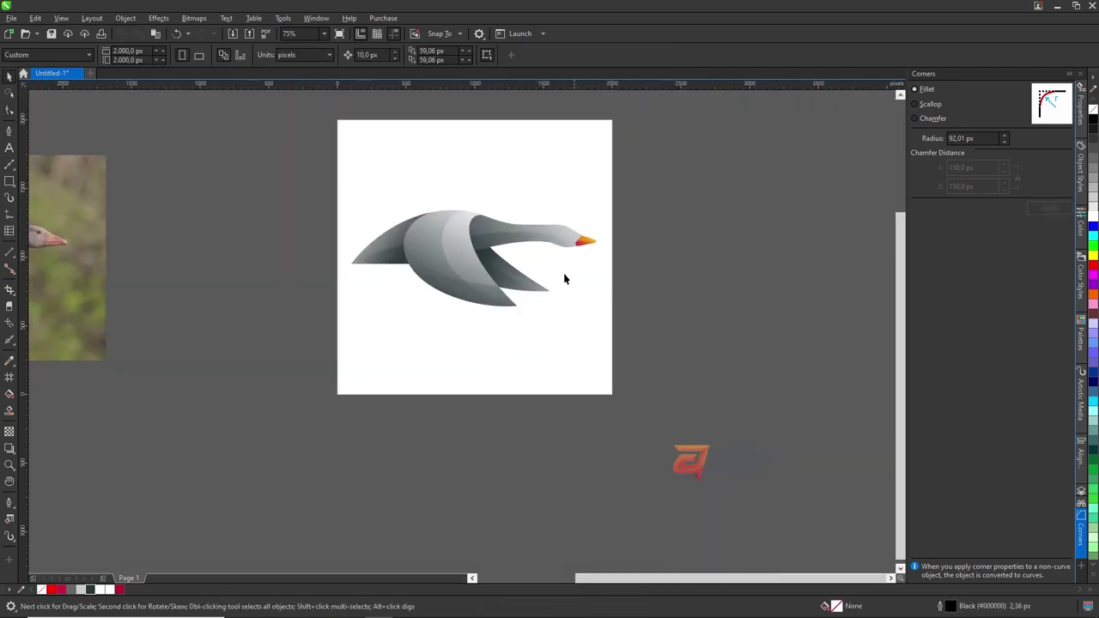
scroll(564, 278, "down", 2)
scroll(539, 262, "up", 2)
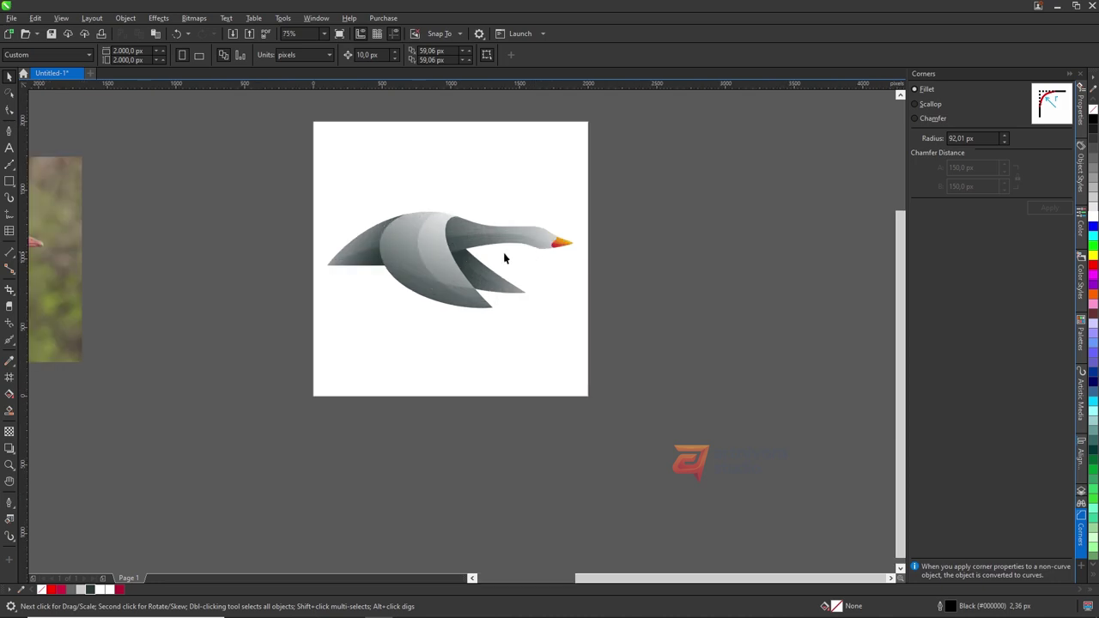
scroll(503, 253, "down", 2)
scroll(515, 267, "up", 2)
scroll(499, 256, "up", 2)
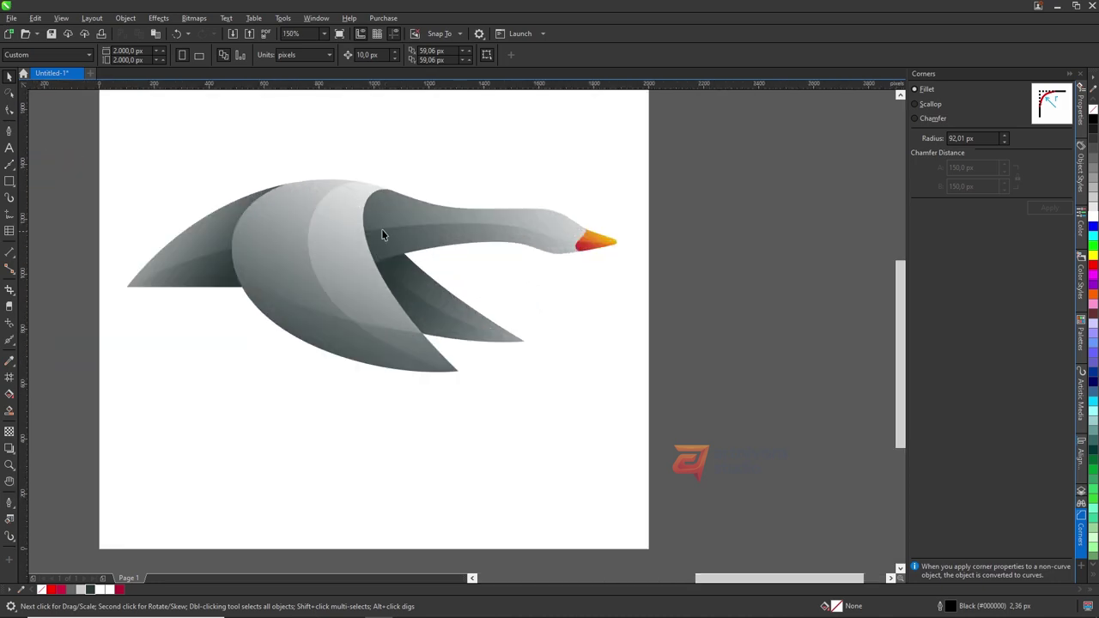
Step: Add a contour to the goose's central body curve, then select the contour shape
scroll(344, 255, "up", 2)
left_click(237, 229)
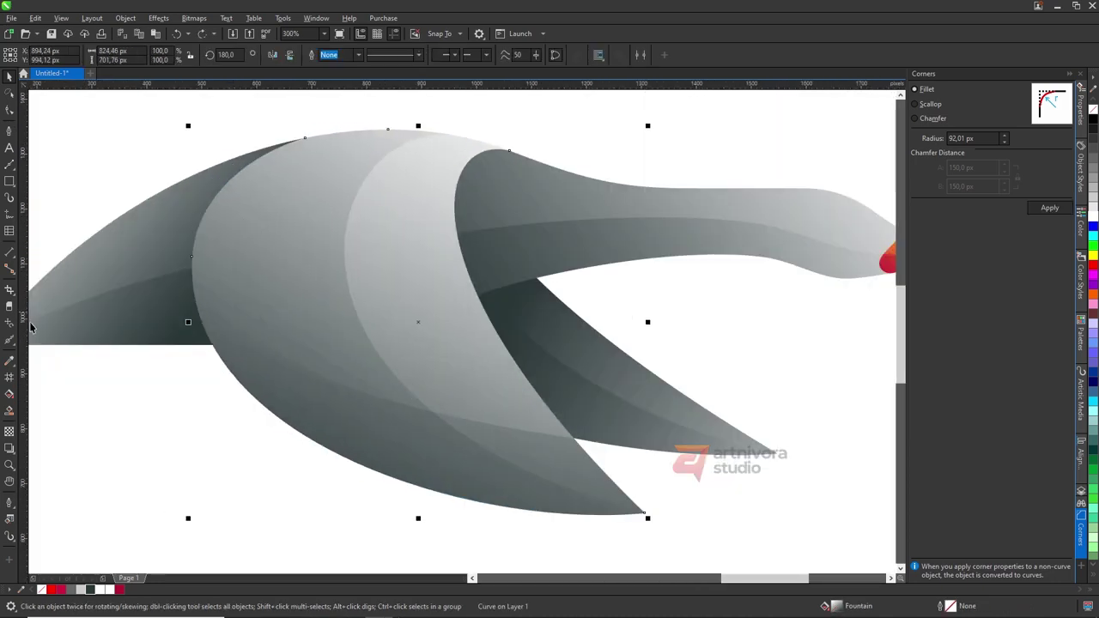
left_click(13, 452)
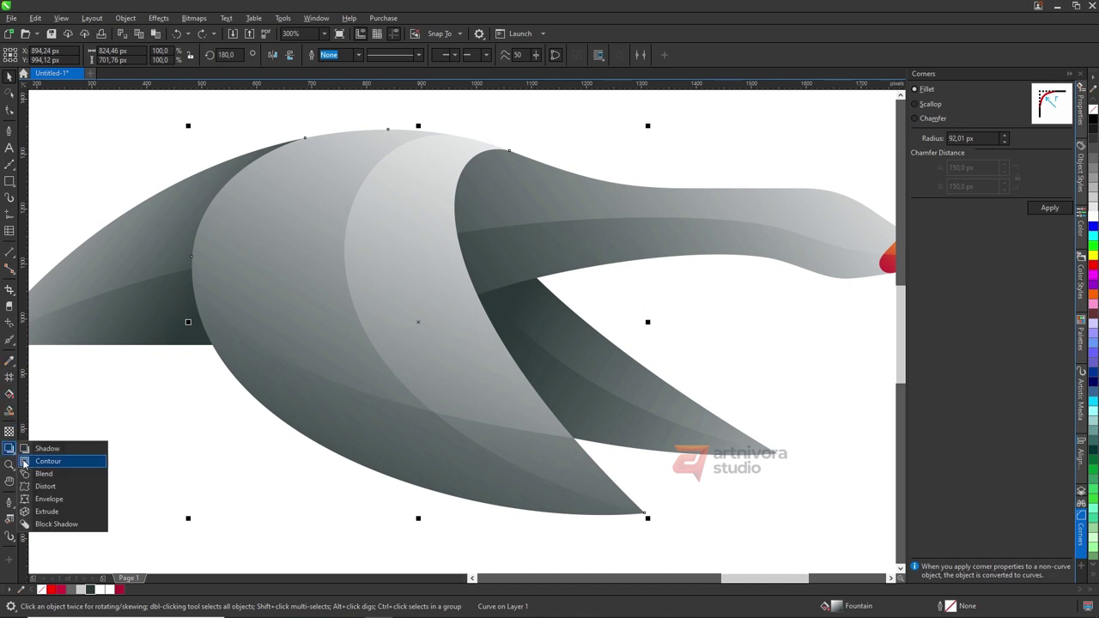
scroll(383, 133, "up", 2)
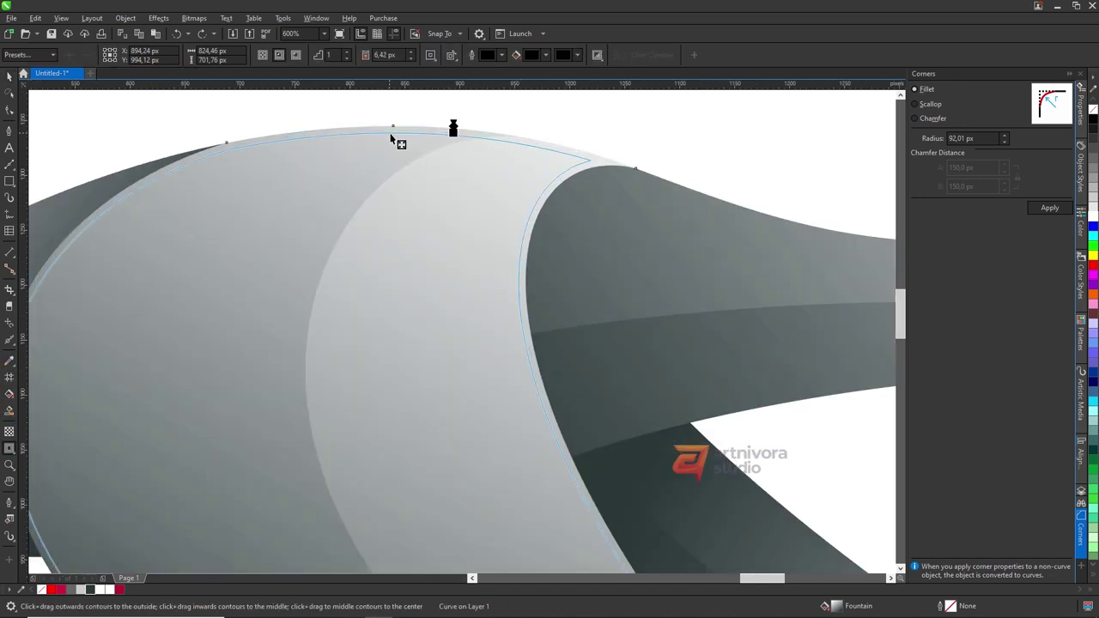
left_click_drag(391, 138, 380, 155)
scroll(379, 168, "down", 2)
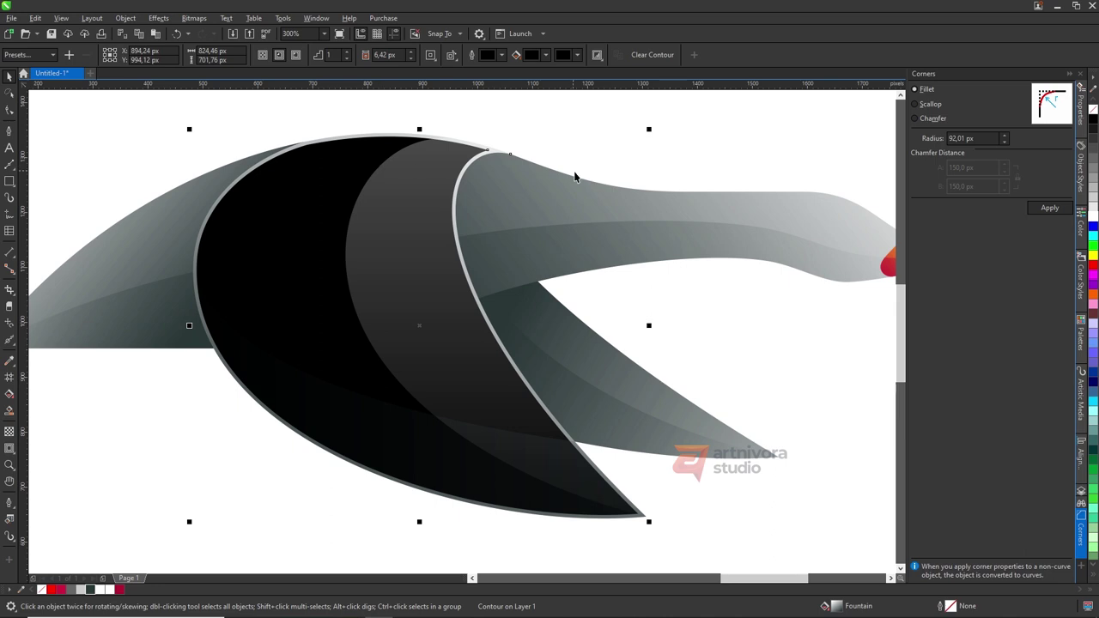
left_click(266, 214)
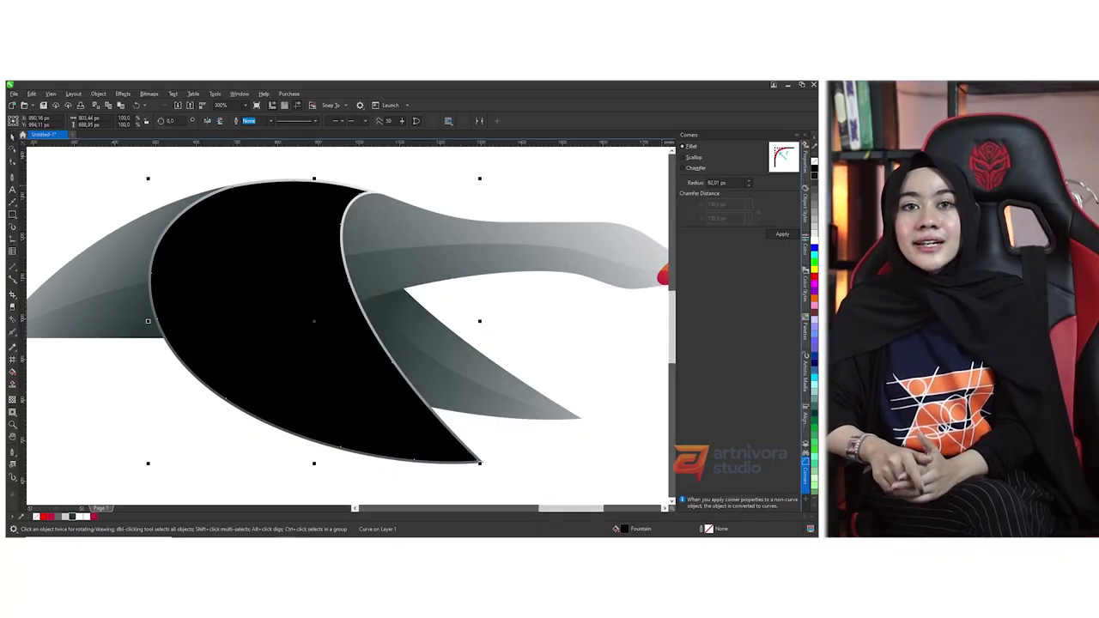
Step: Set the separated contour curve's fill to None, leaving a black outline around the body
left_click(331, 182)
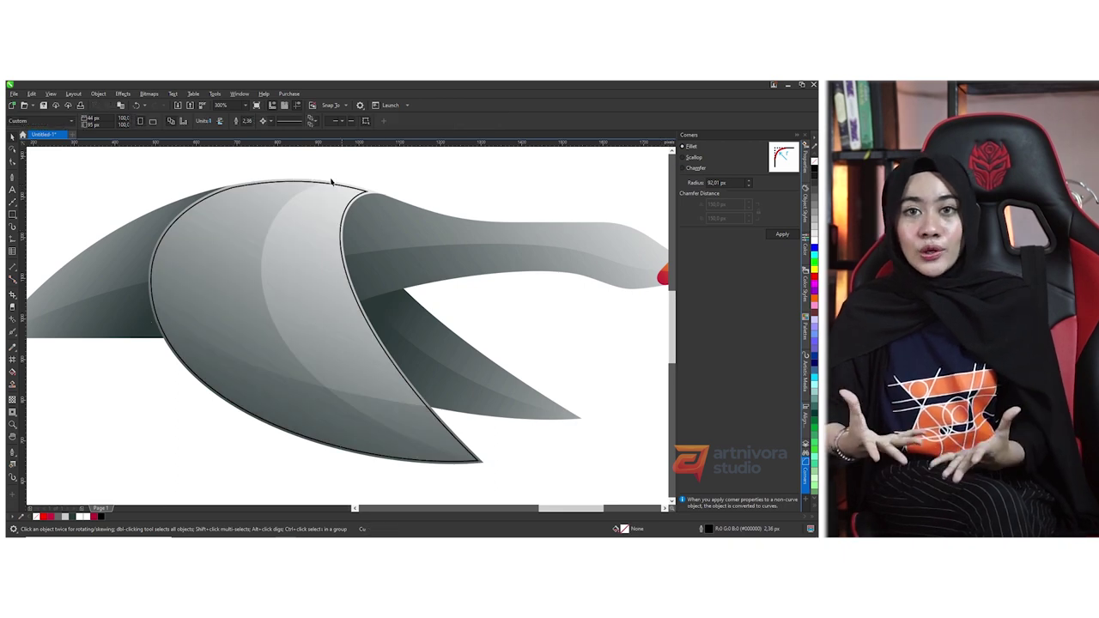
scroll(332, 182, "up", 3)
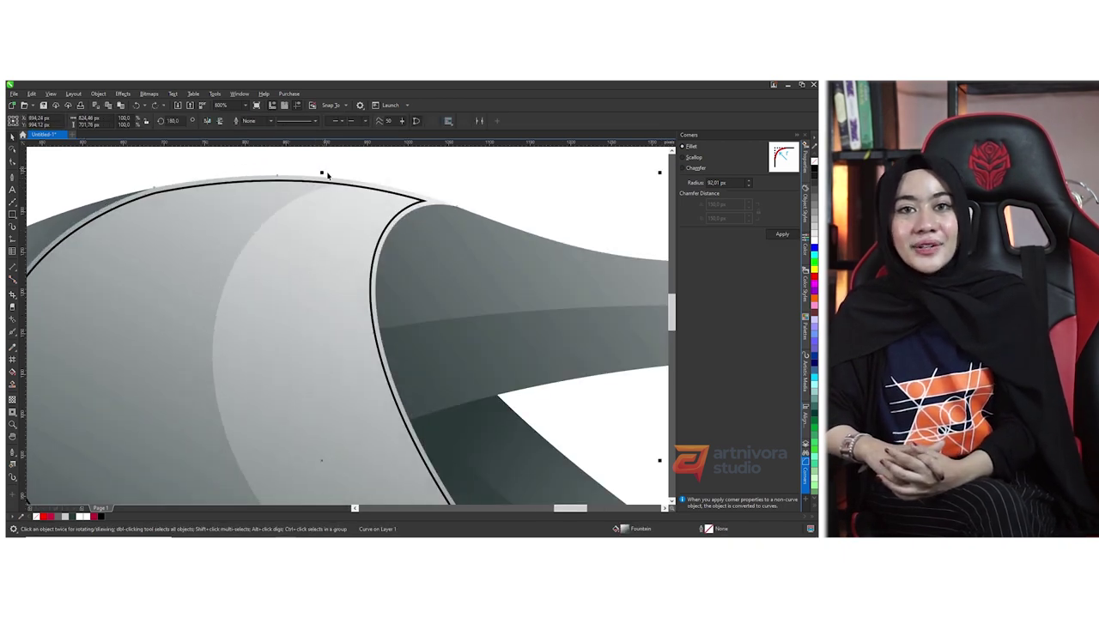
left_click(782, 234)
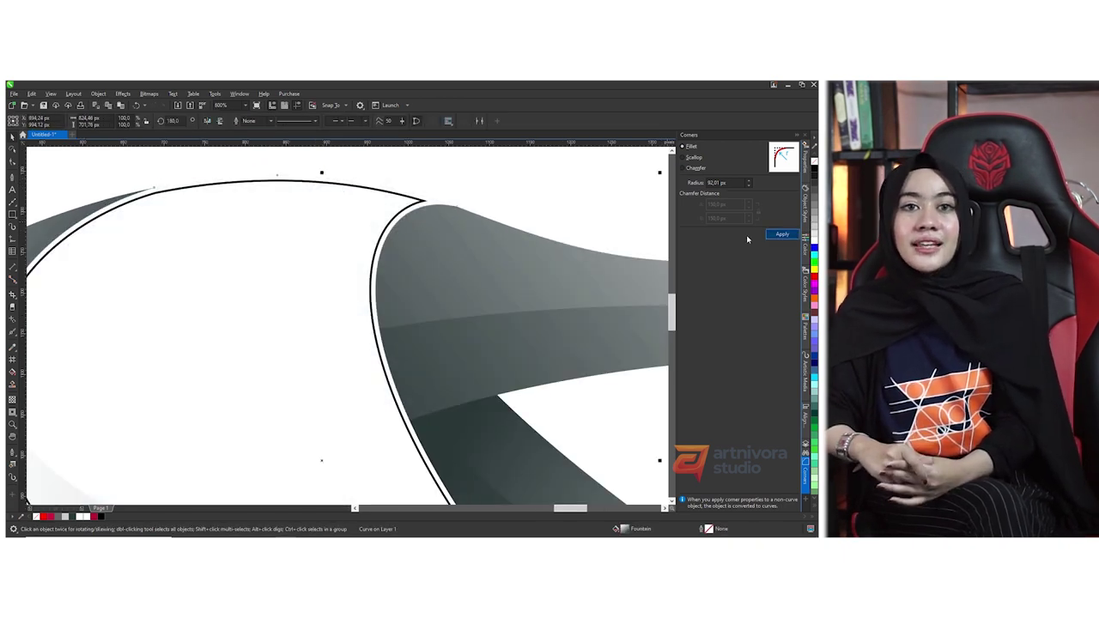
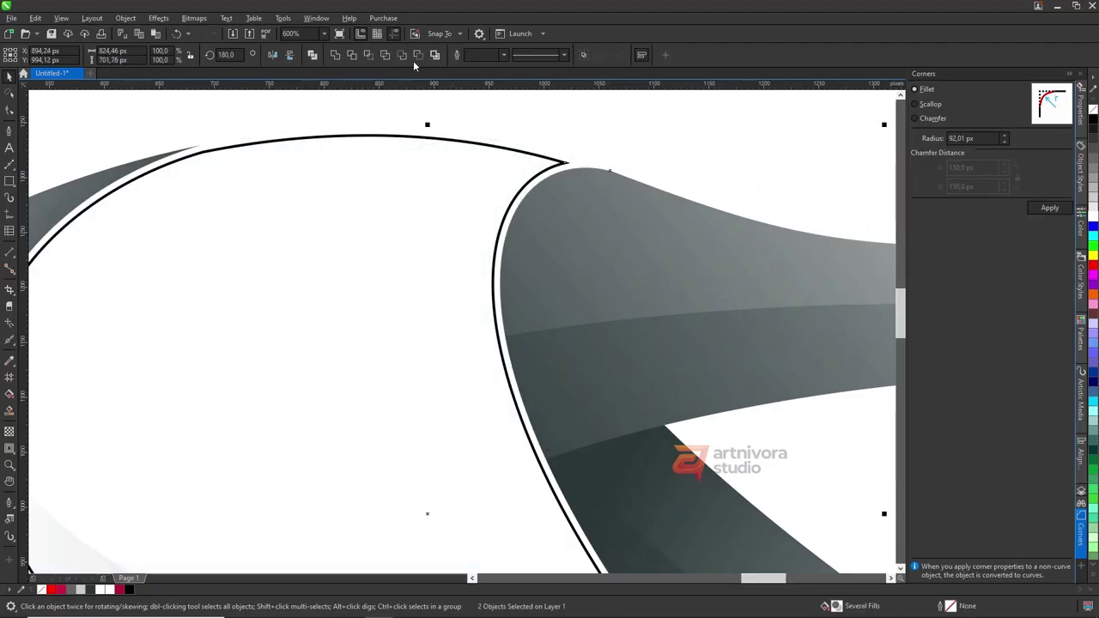
Step: Give the large front wing a linear fading transparency stretched toward the neck
scroll(396, 190, "down", 3)
scroll(396, 190, "up", 3)
left_click(8, 432)
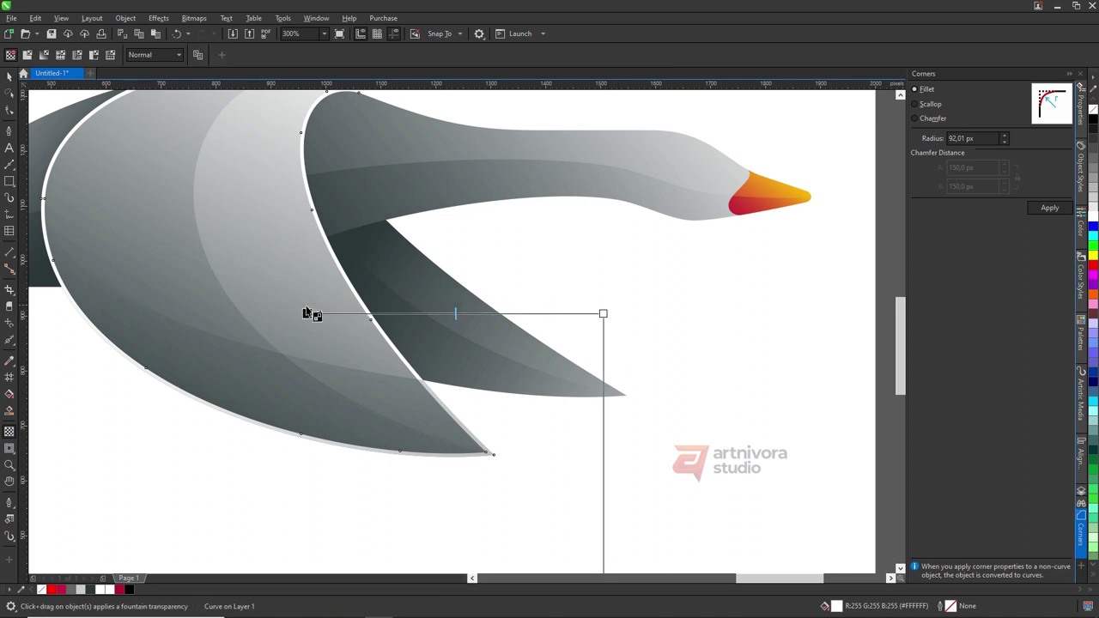
left_click_drag(307, 312, 450, 305)
scroll(449, 305, "down", 3)
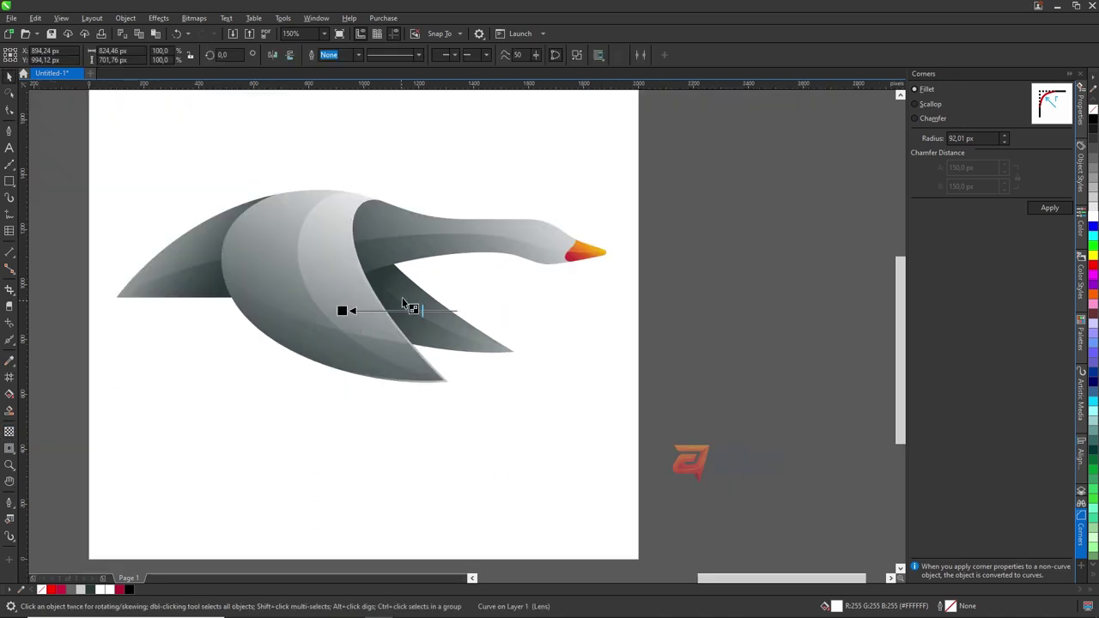
scroll(402, 298, "up", 3)
left_click_drag(258, 265, 653, 257)
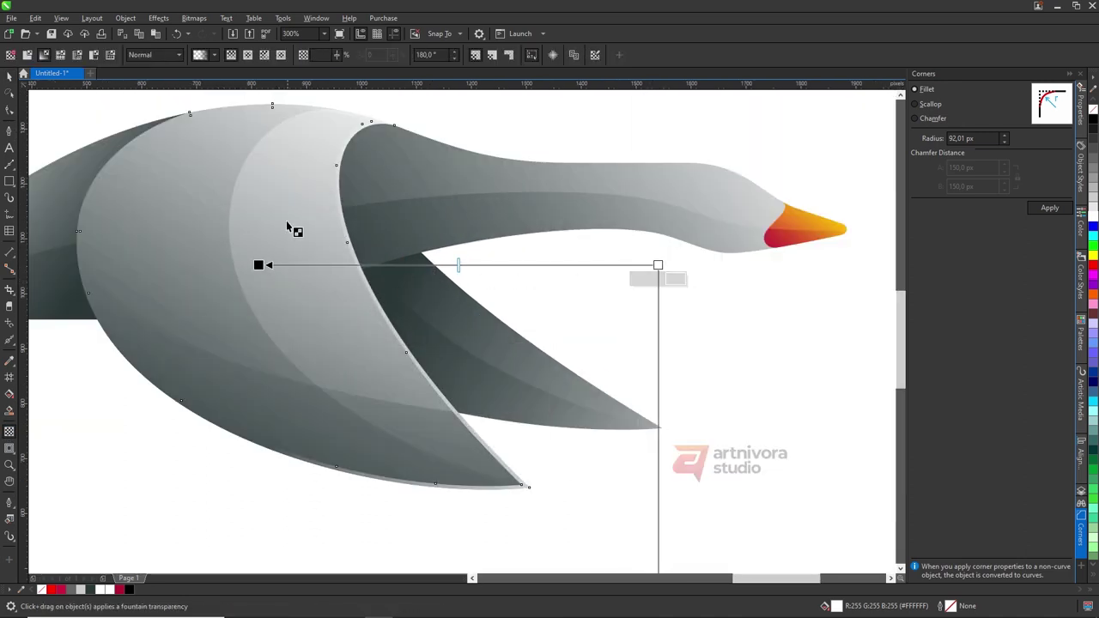
Step: Switch the wing to elliptical transparency, outer node set to 0, circle enlarged over the wing
left_click(10, 55)
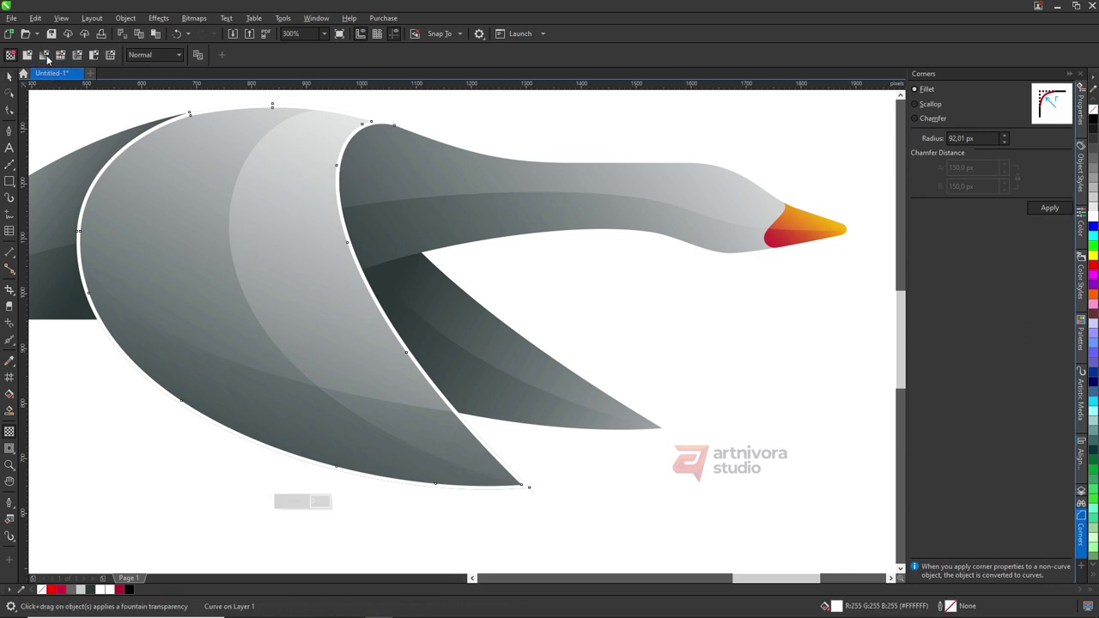
left_click(44, 55)
left_click(247, 55)
left_click_drag(263, 263, 244, 285)
left_click_drag(458, 263, 406, 248)
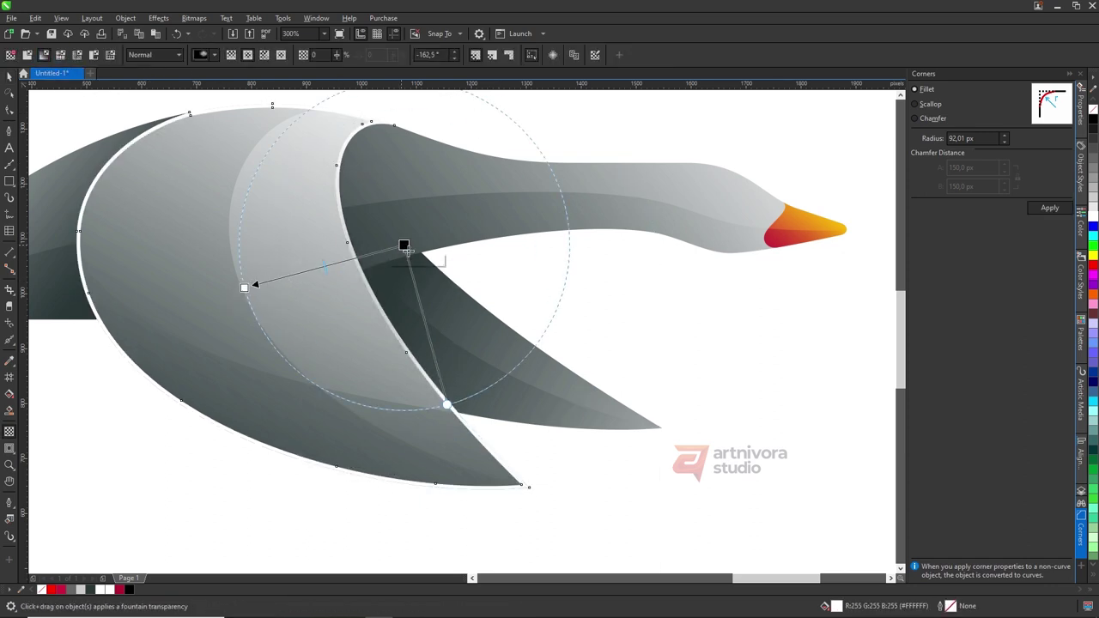
left_click(352, 274)
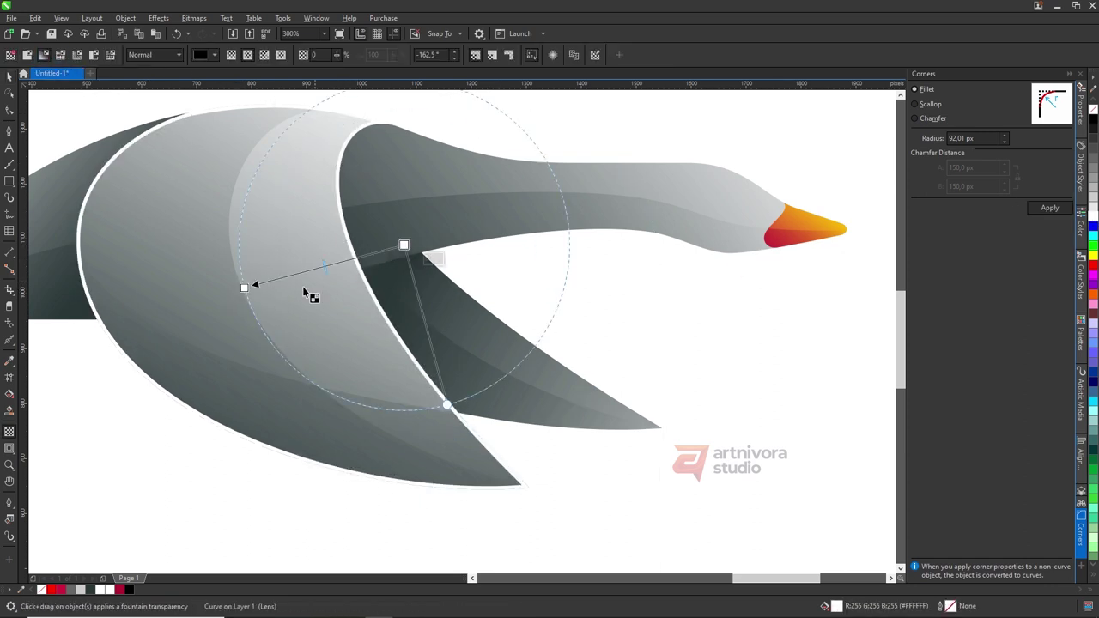
left_click_drag(403, 244, 501, 255)
left_click_drag(243, 287, 245, 321)
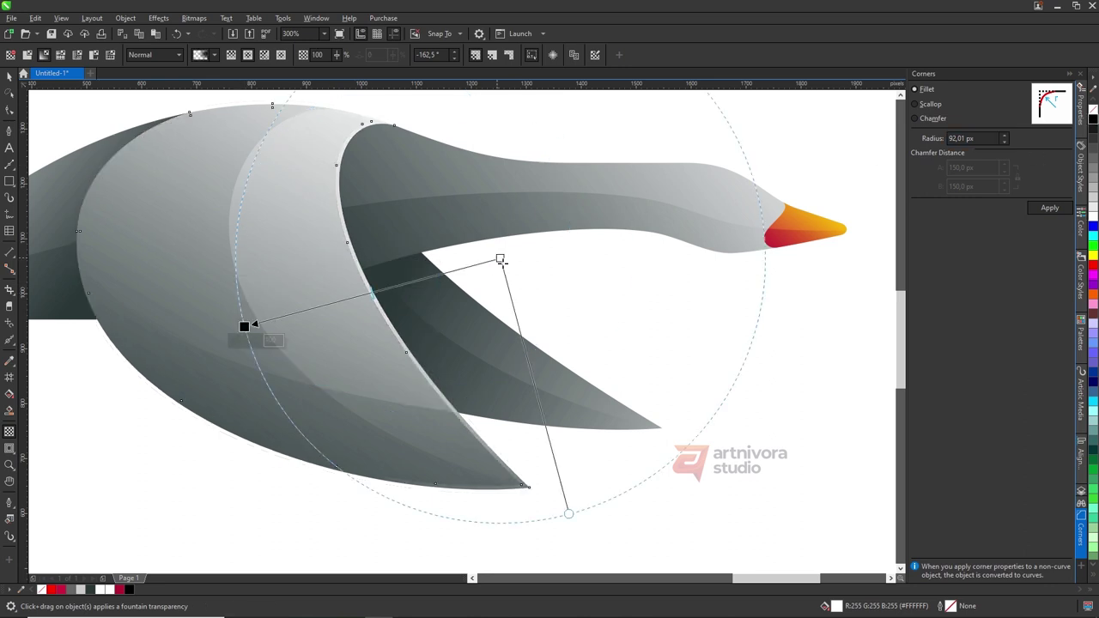
left_click_drag(501, 255, 451, 268)
Step: Reposition the elliptical transparency fade across the front wing
scroll(459, 269, "down", 2)
scroll(453, 280, "up", 2)
key("space")
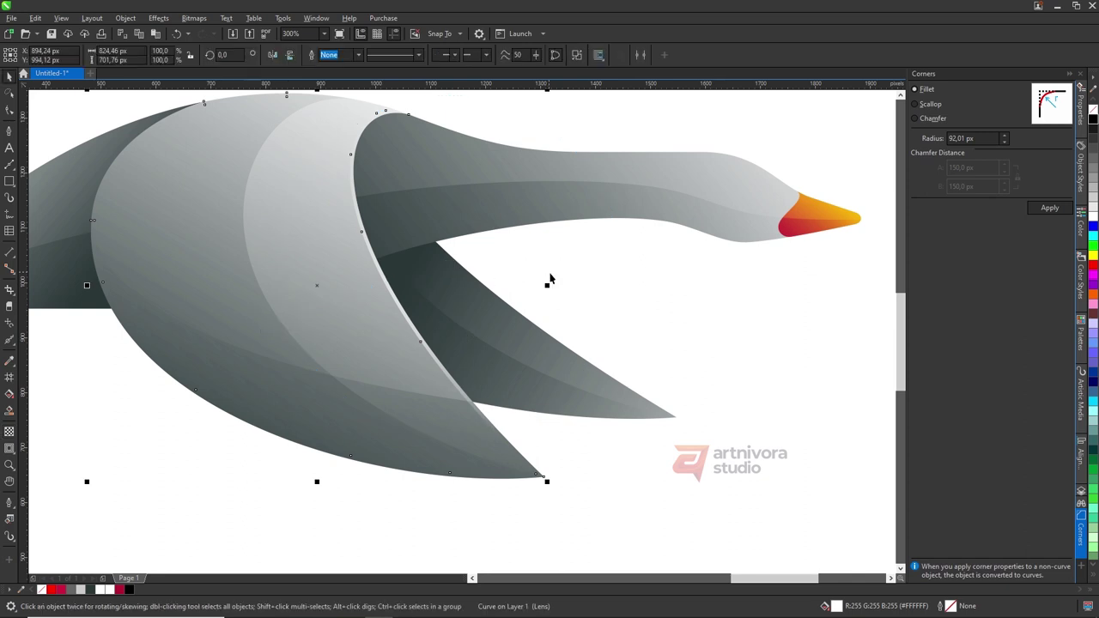
left_click(187, 247)
key("space")
scroll(343, 301, "left", 3)
mouse_move(613, 270)
left_mouse_down()
mouse_move(210, 236)
mouse_move(187, 268)
left_mouse_up()
scroll(316, 237, "down", 2)
Step: Re-angle the front wing's grey gradient fill
key("space")
scroll(374, 305, "down", 4)
scroll(375, 305, "down", 2)
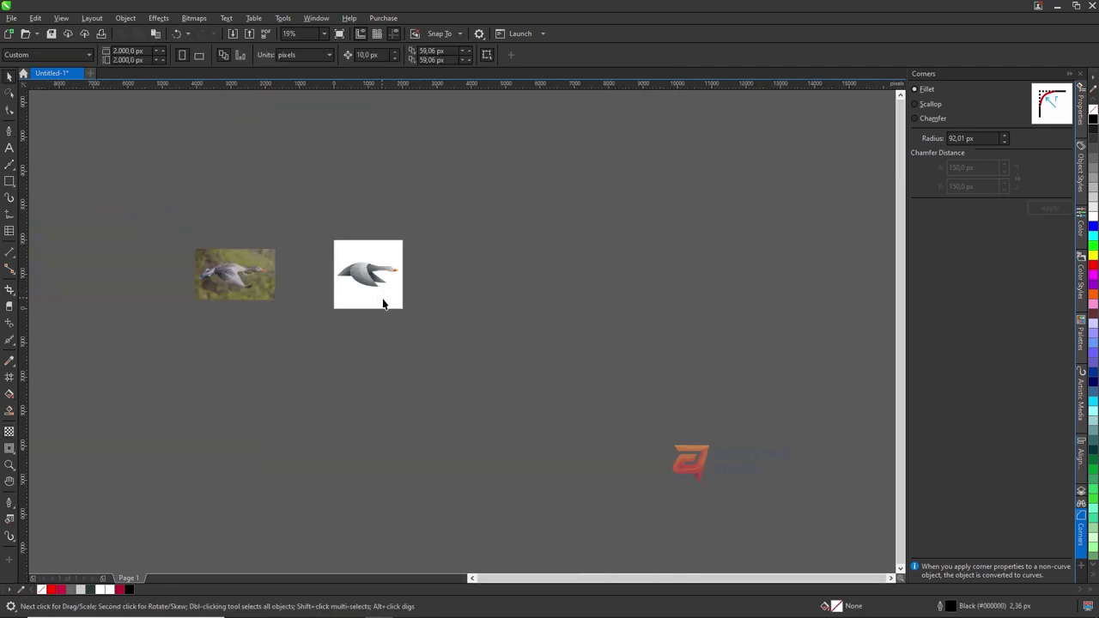
scroll(370, 266, "up", 6)
scroll(378, 272, "down", 2)
scroll(421, 276, "up", 2)
left_click(344, 253)
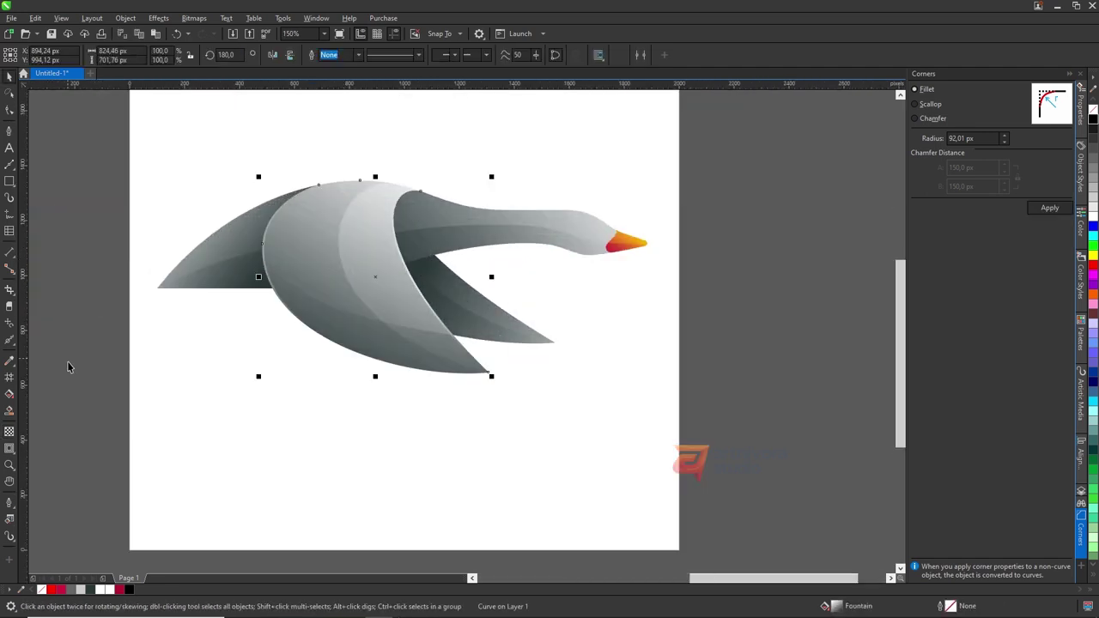
left_click(10, 395)
left_click_drag(445, 164, 434, 179)
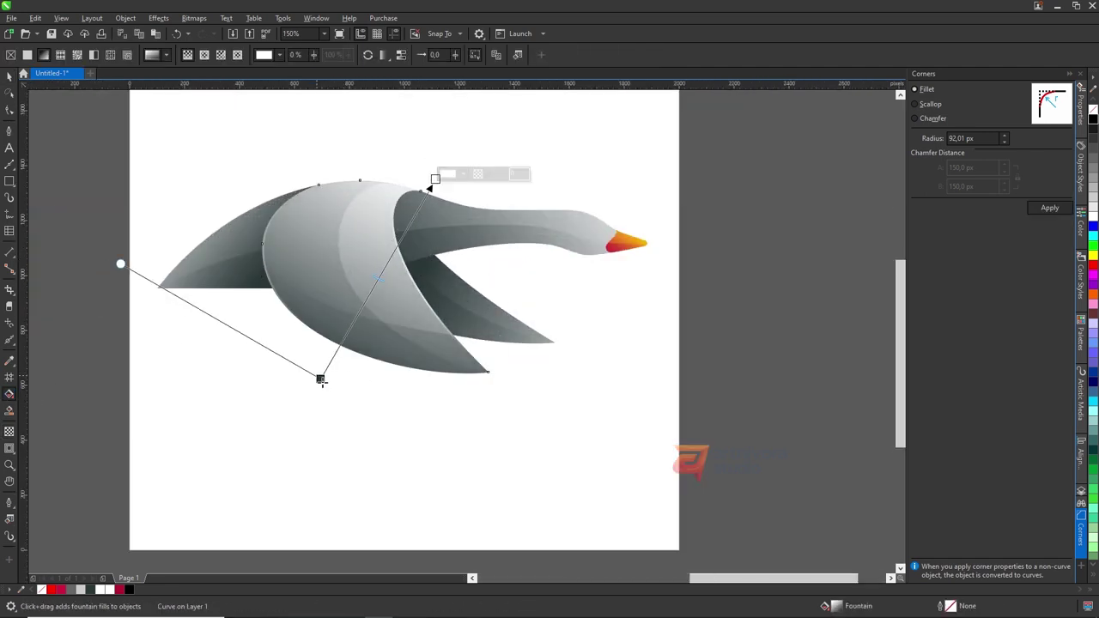
left_click_drag(322, 380, 327, 364)
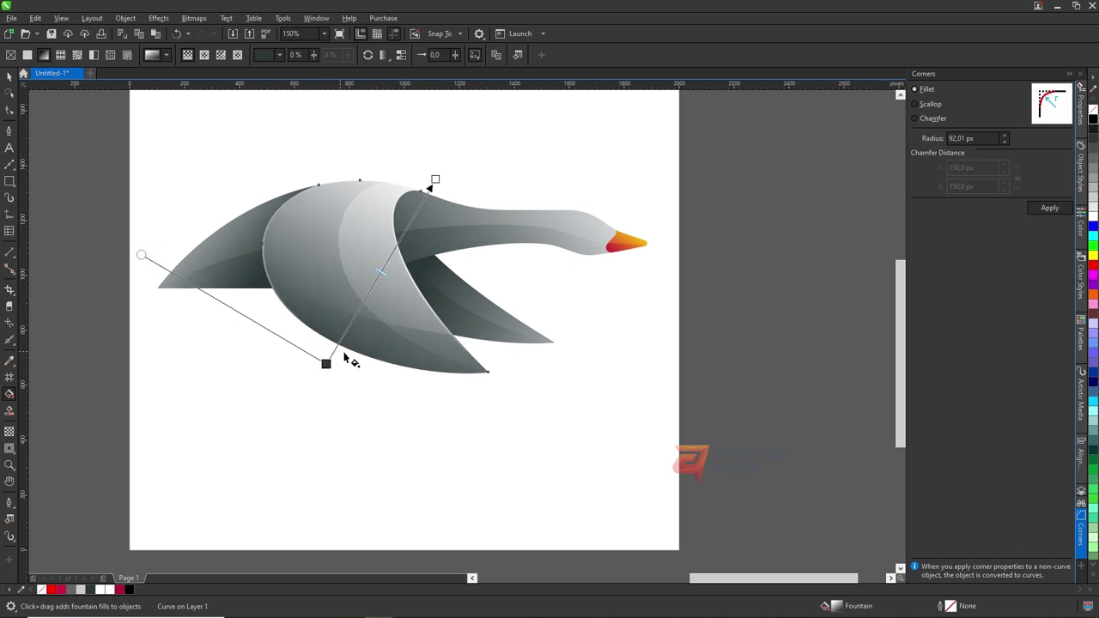
key("space")
Step: Move the red end of the beak's orange-red gradient higher, then select the whole goose
key("Escape")
scroll(372, 275, "down", 5)
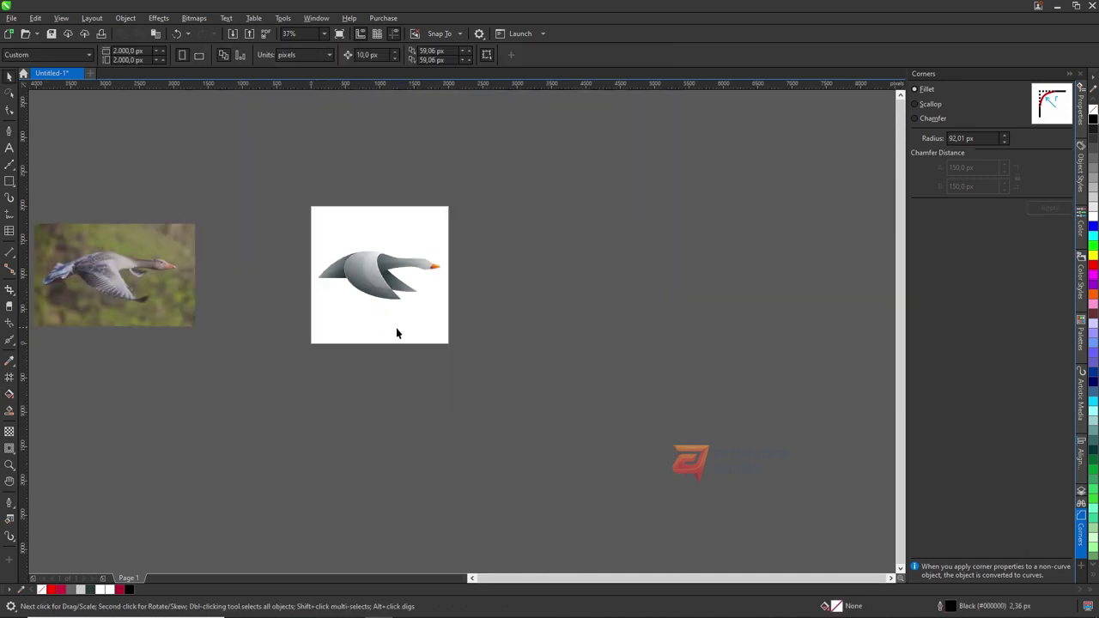
scroll(400, 321, "up", 2)
scroll(433, 256, "up", 2)
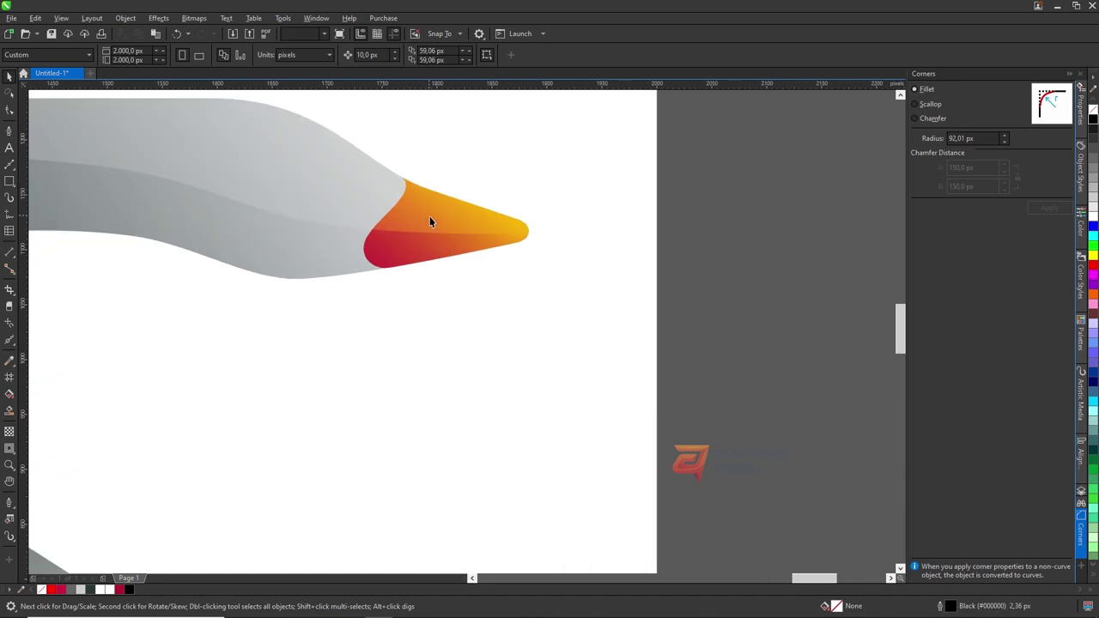
key("g")
left_click_drag(398, 292, 401, 275)
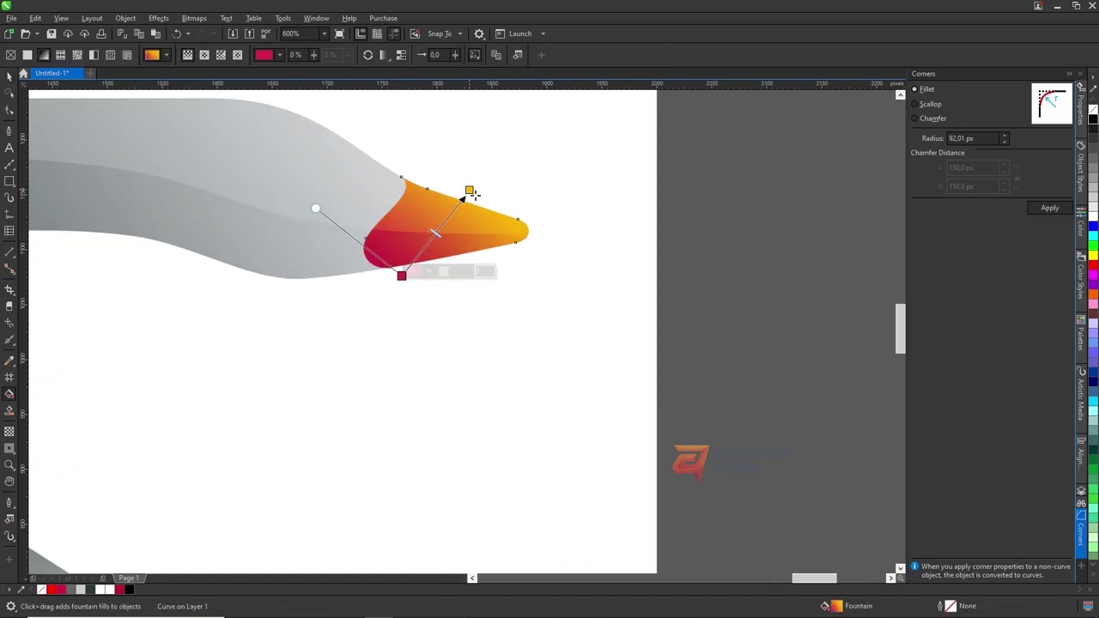
key("space")
scroll(476, 262, "down", 6)
left_click_drag(326, 179, 512, 288)
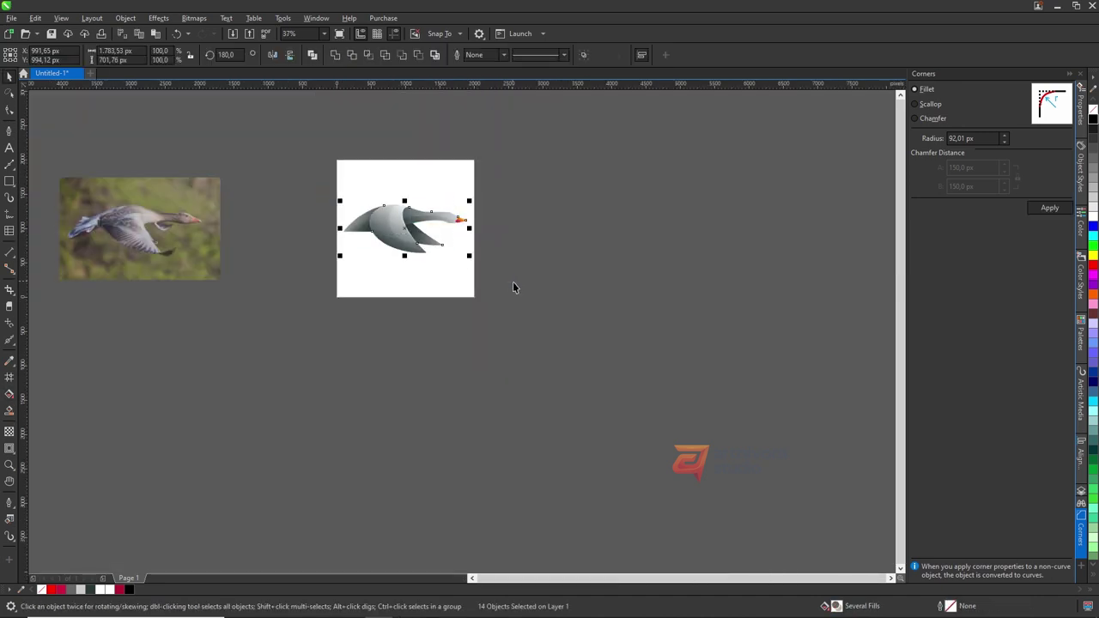